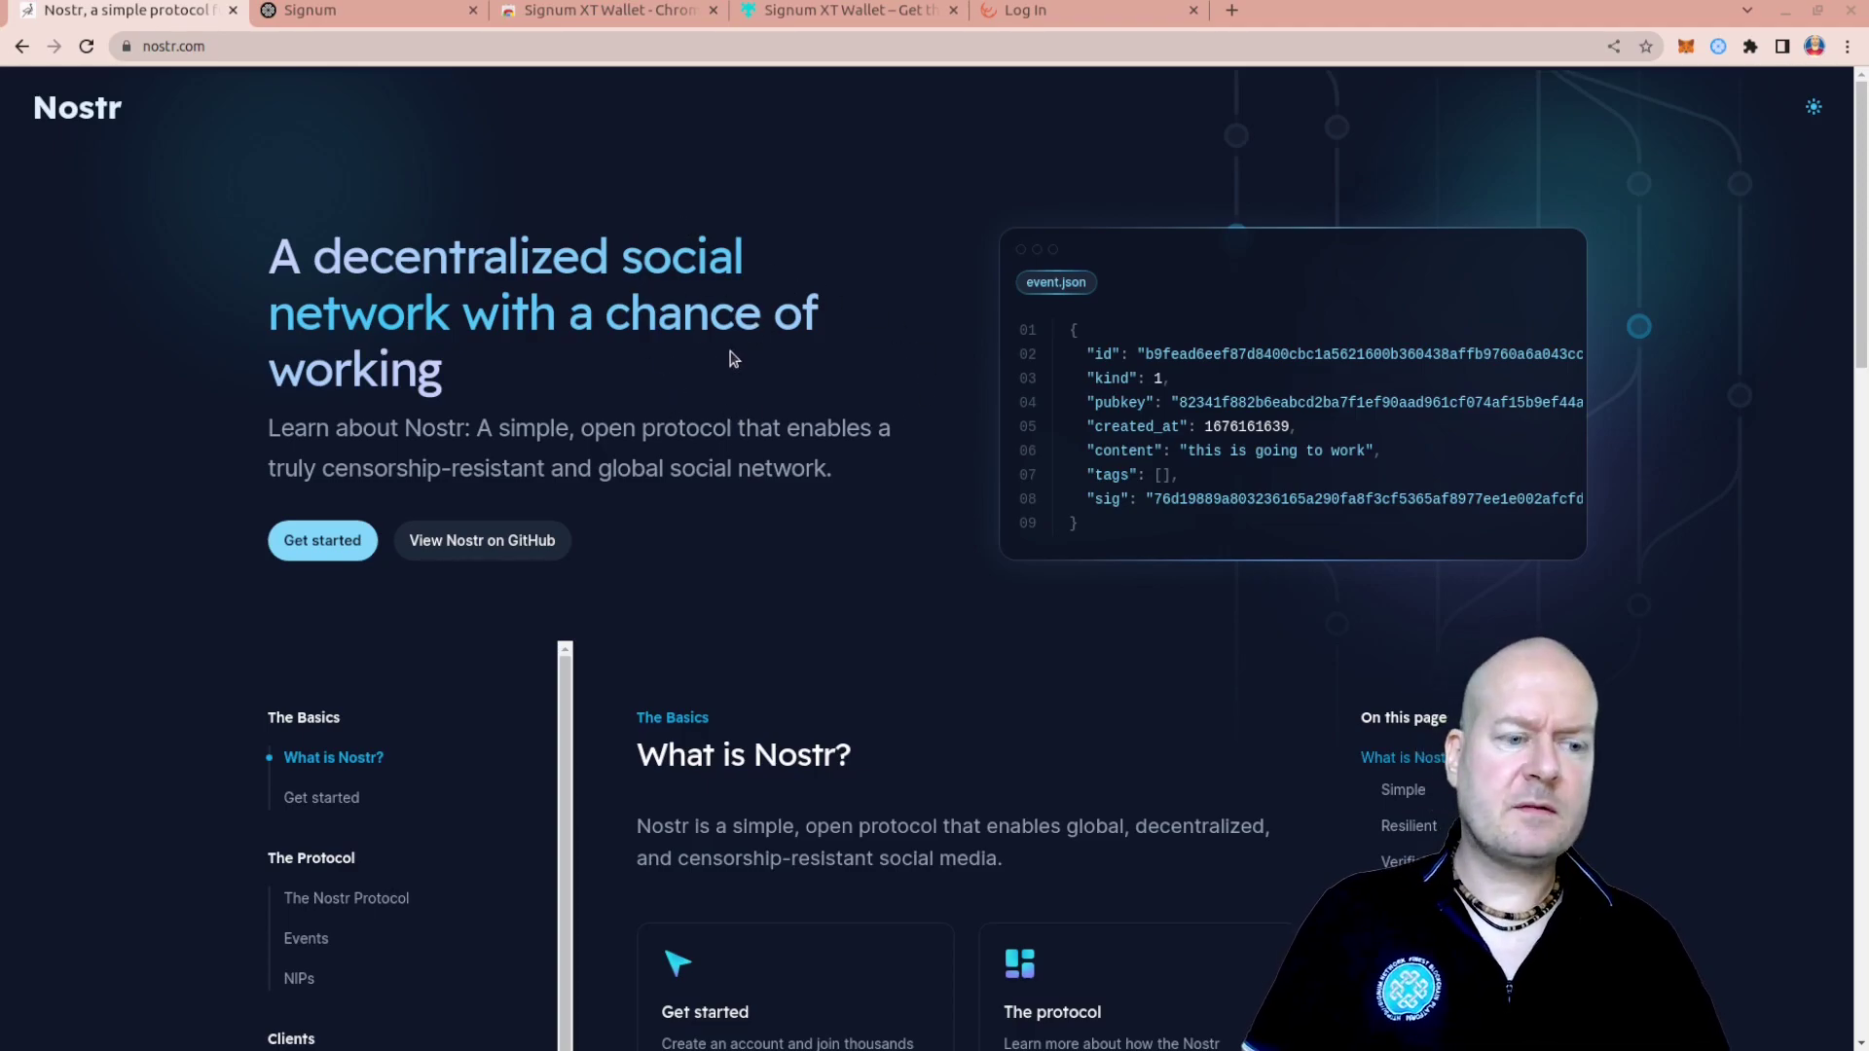
Highlight the nostr.com censorship-resistant tagline, then switch to the signum.network homepage tab
drag(268, 464, 851, 486)
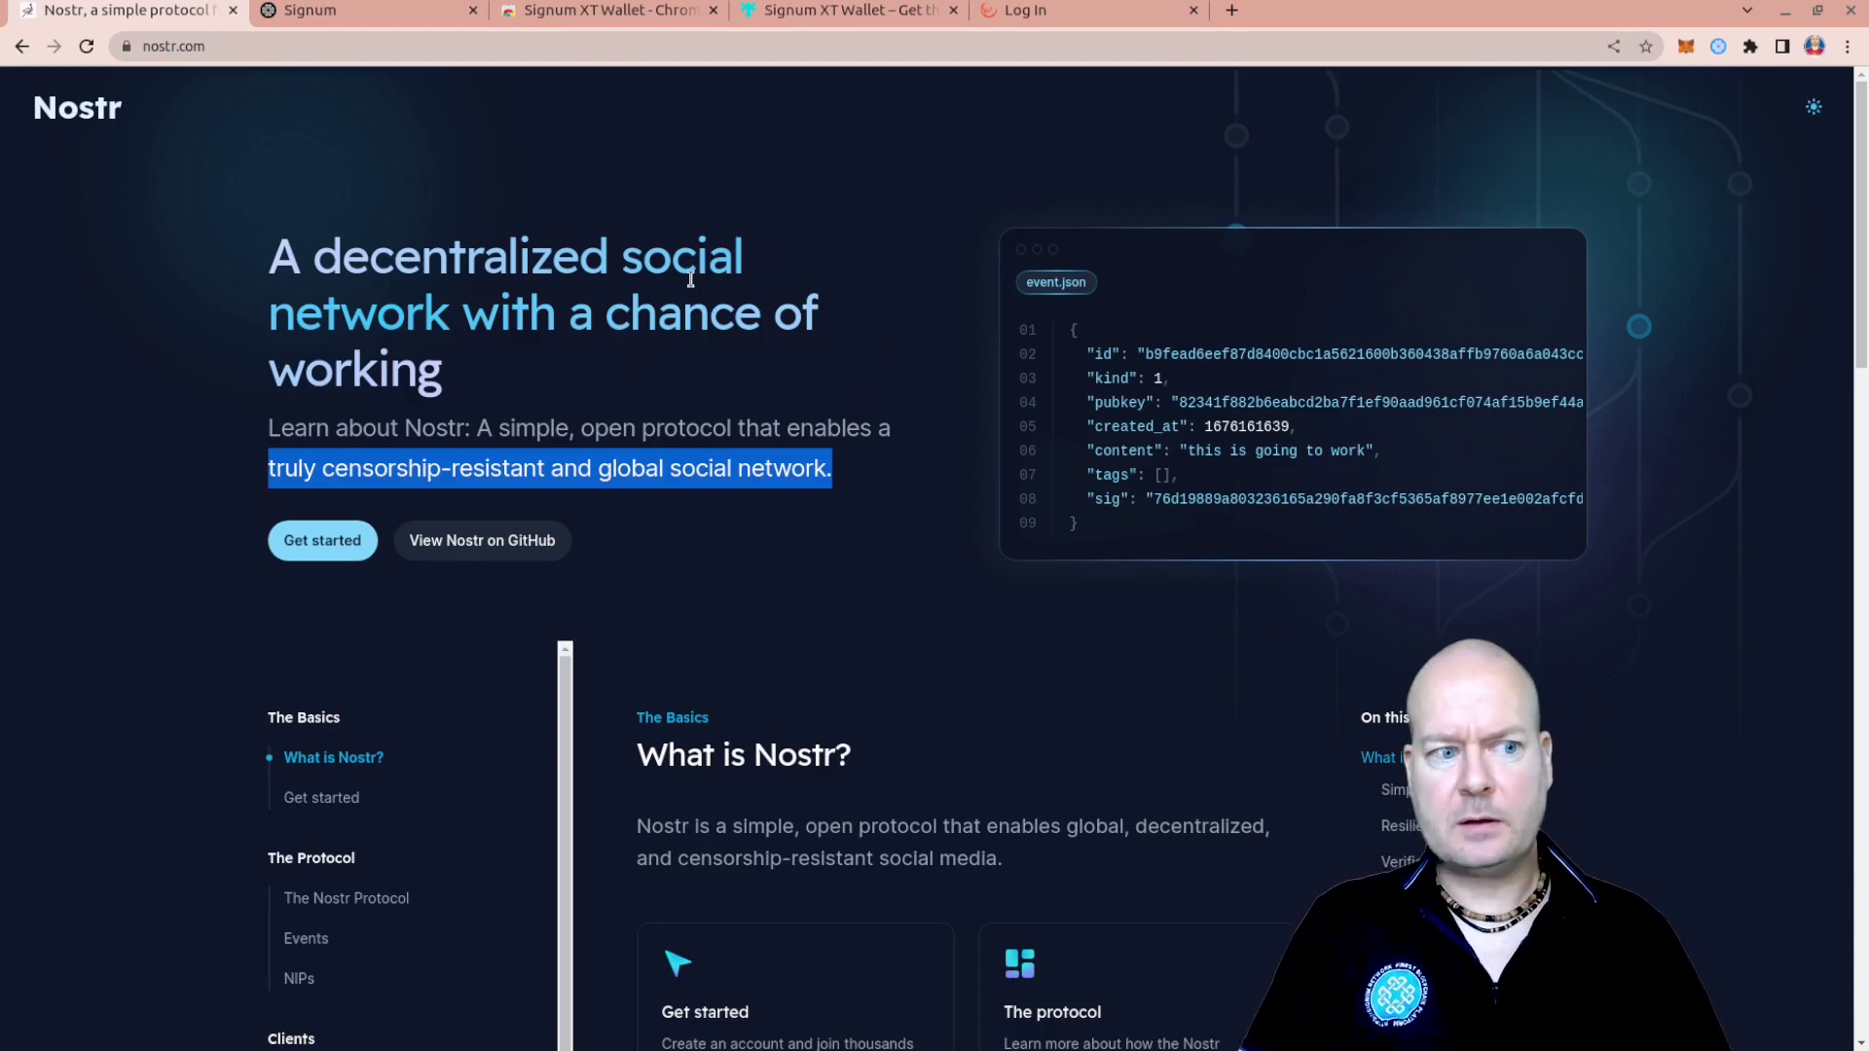
click(440, 12)
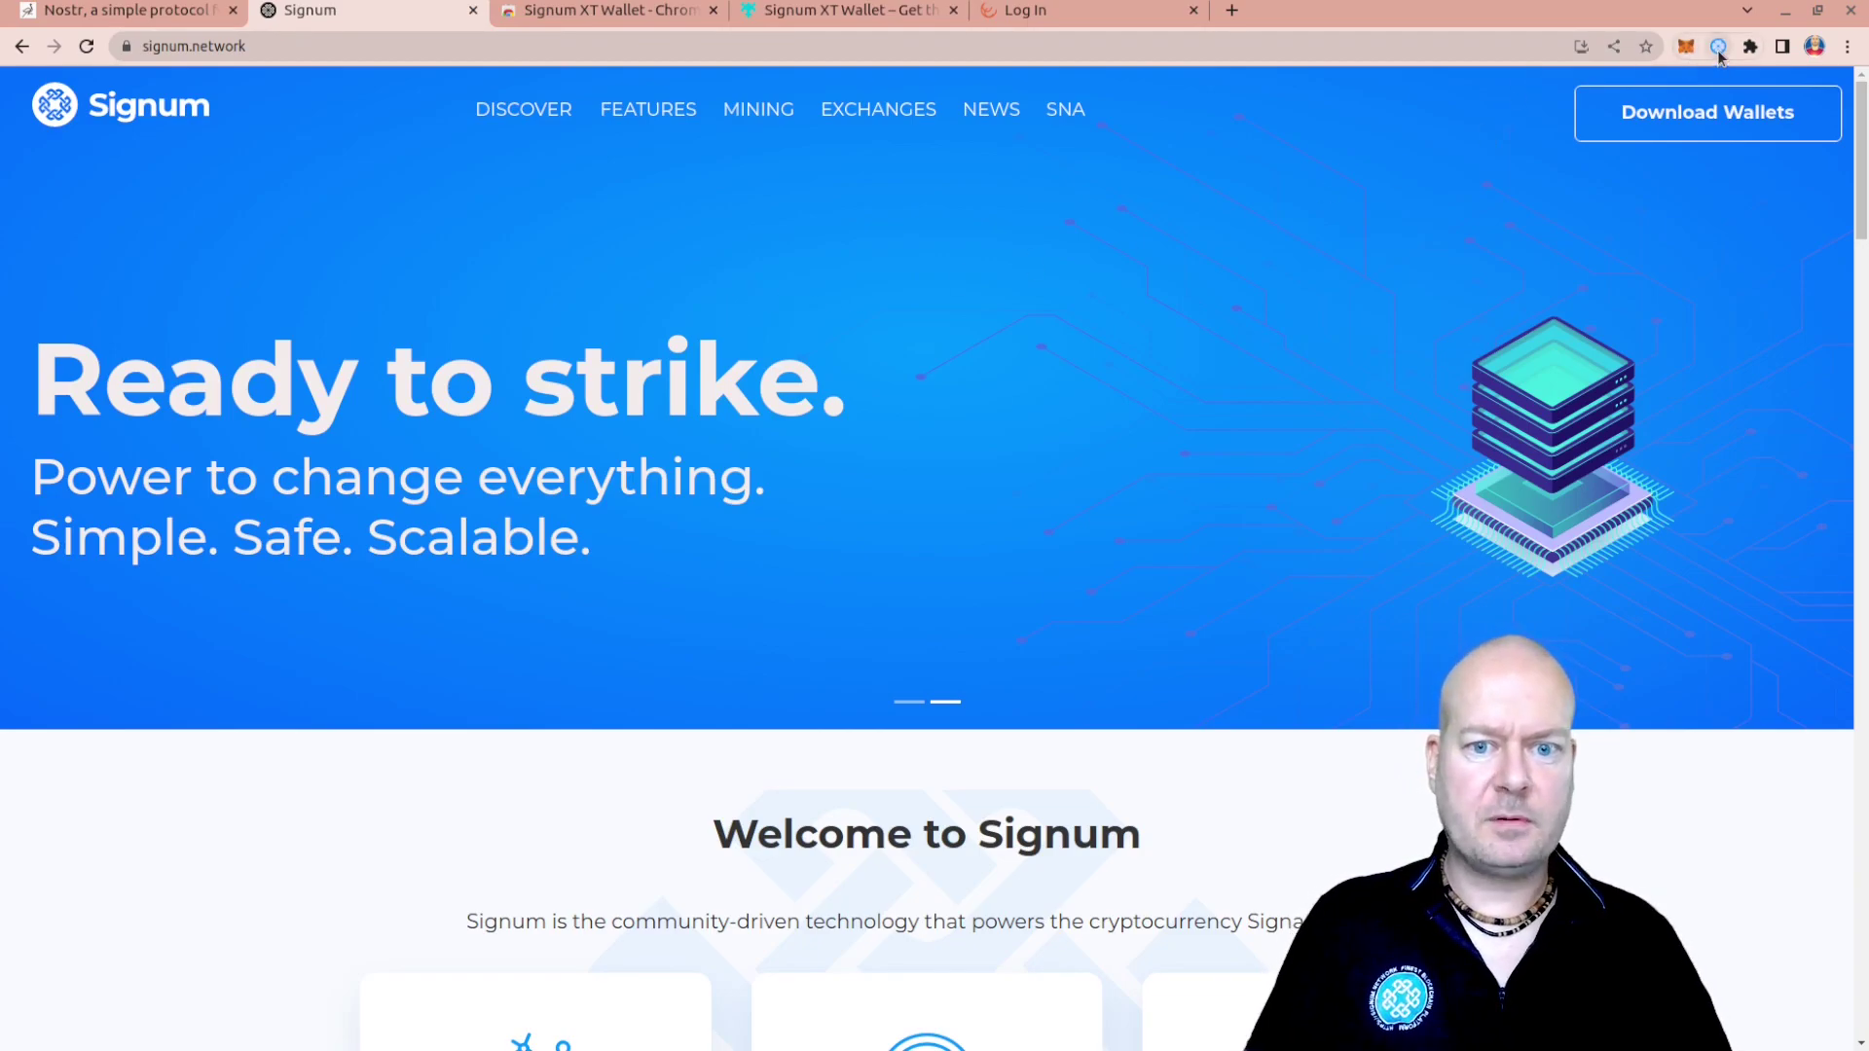
View the Signum XT Wallet Chrome Web Store listing, then its Firefox Add-ons page
click(638, 12)
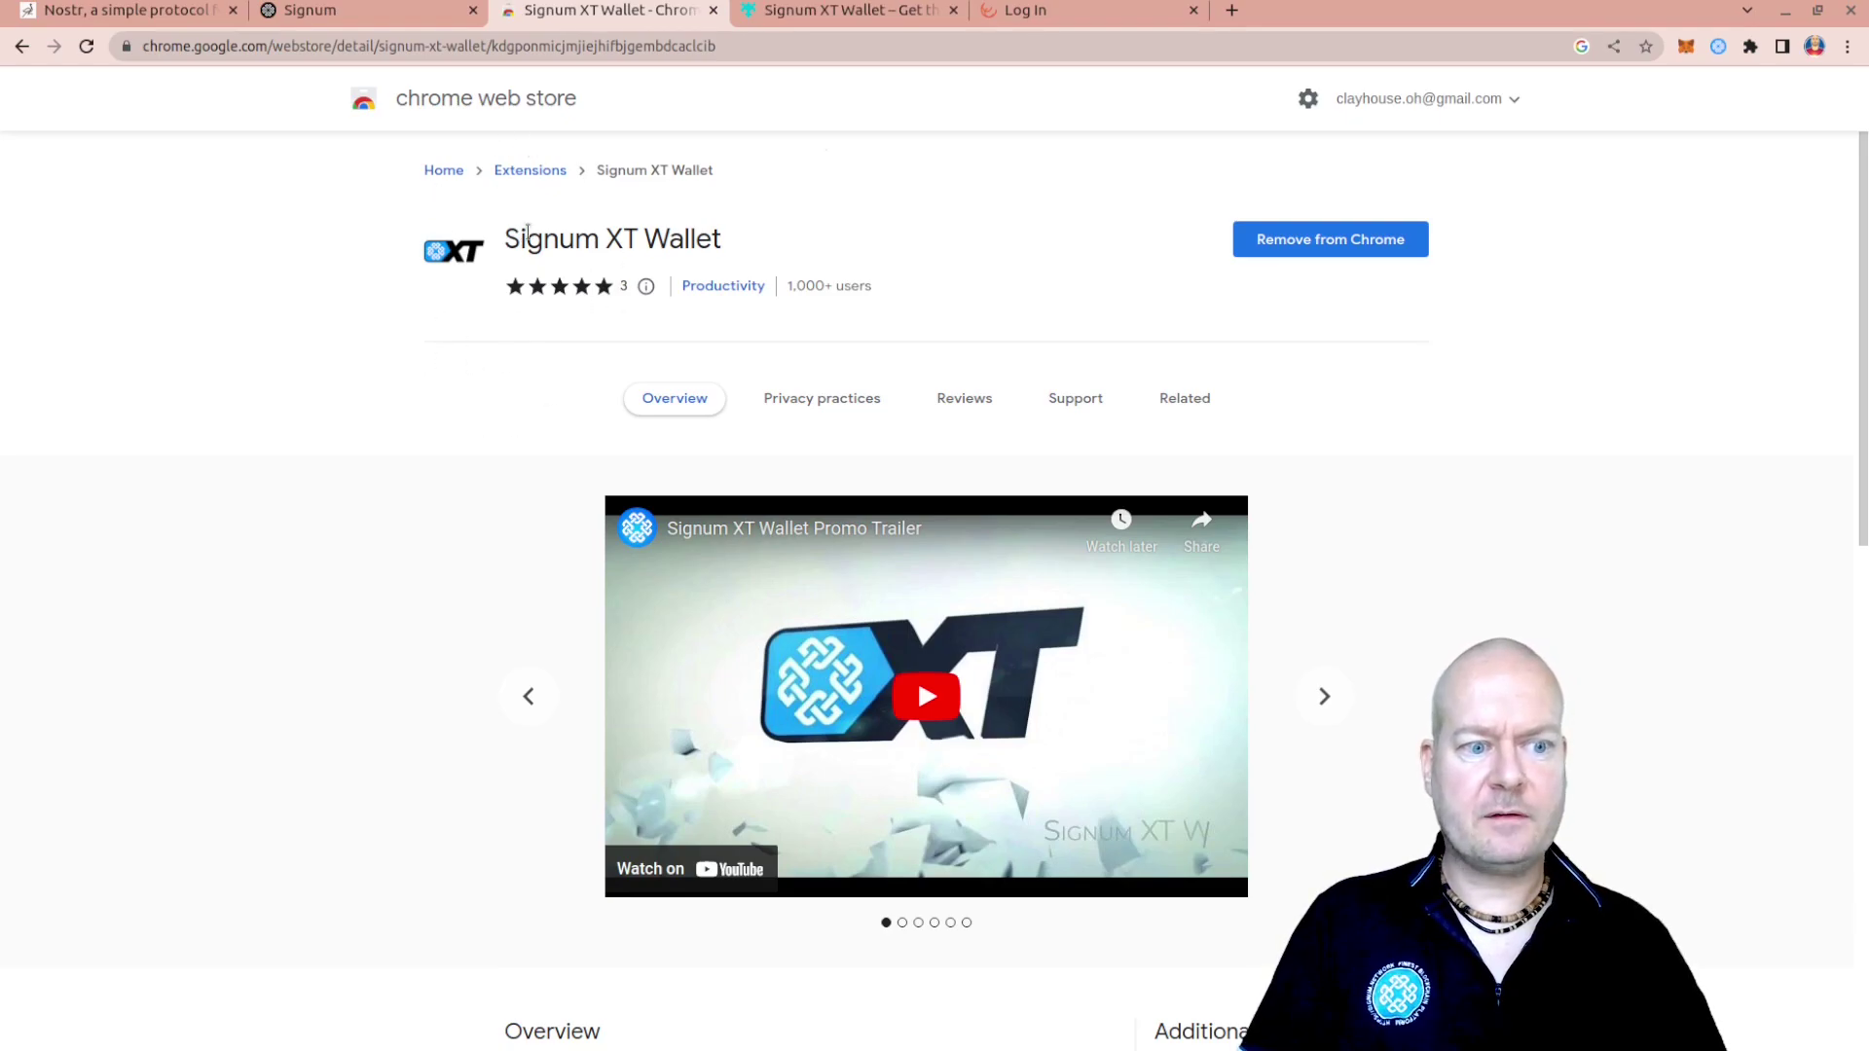
click(822, 22)
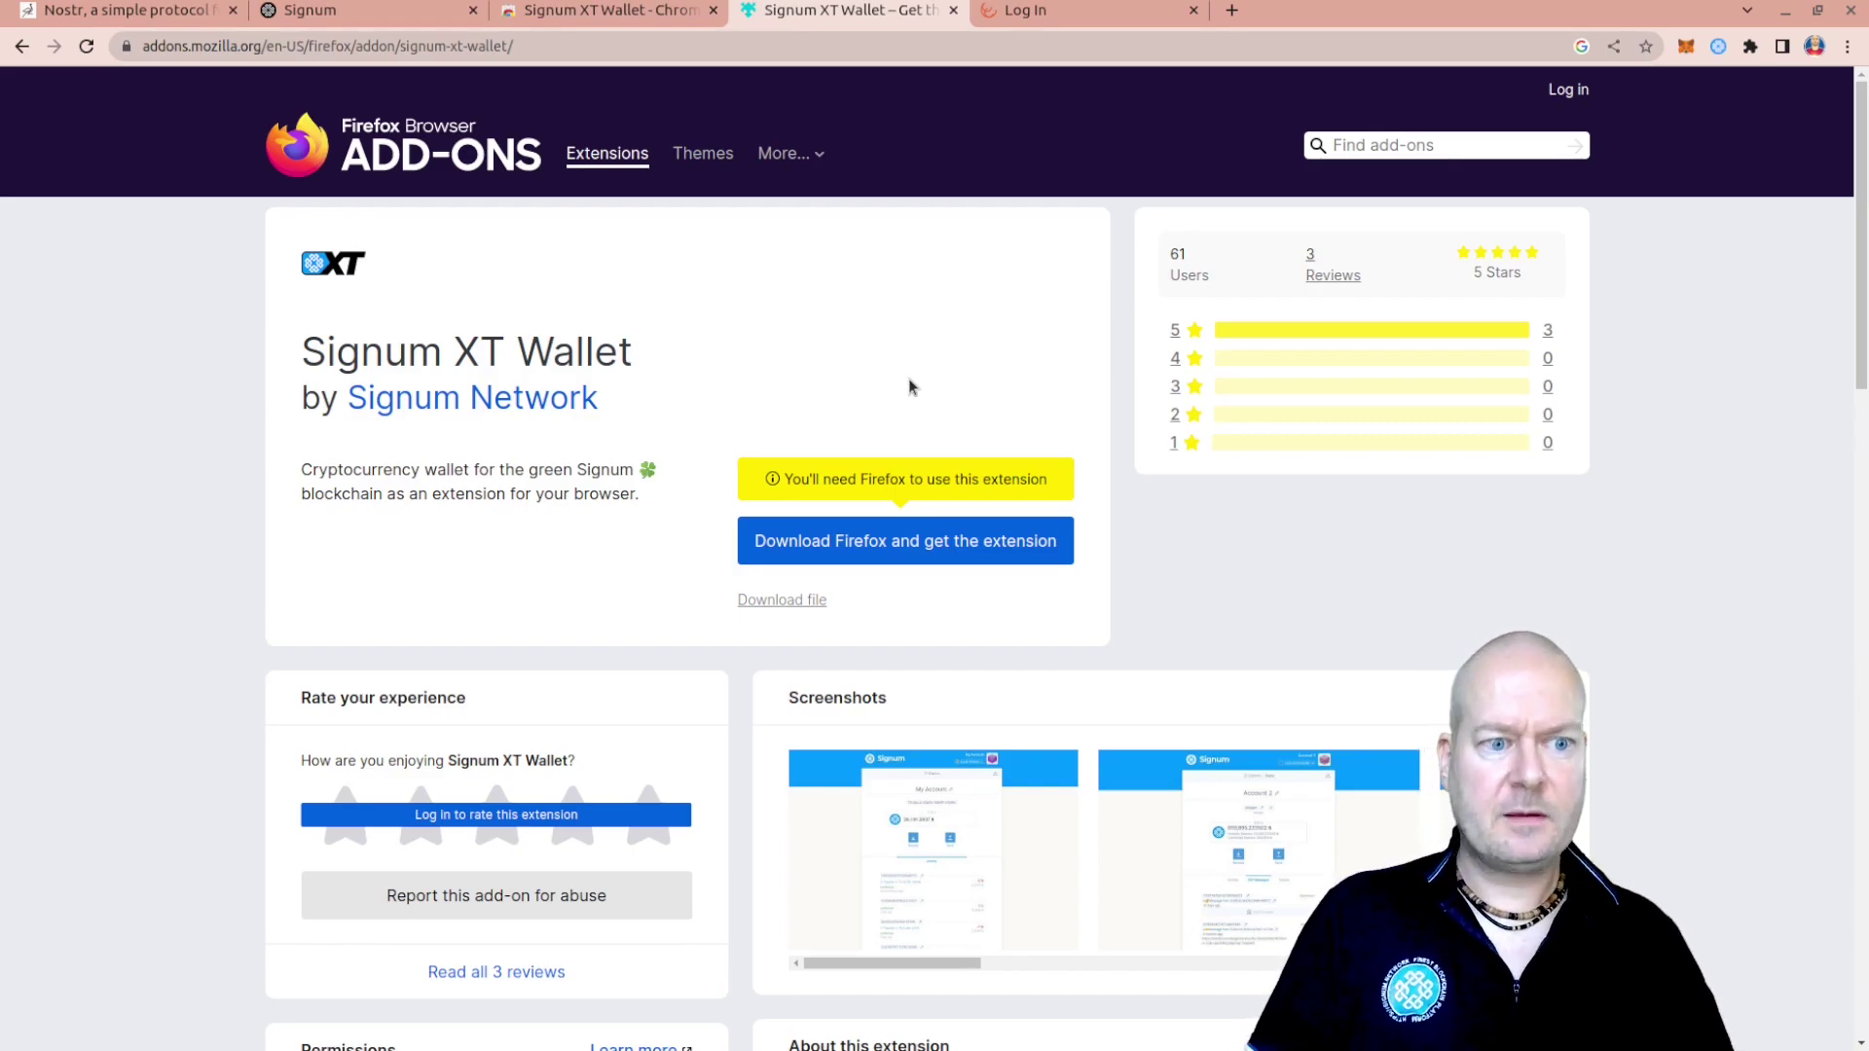
Copy the npub public key from Signum XT Wallet and close both extension listing tabs
click(1717, 46)
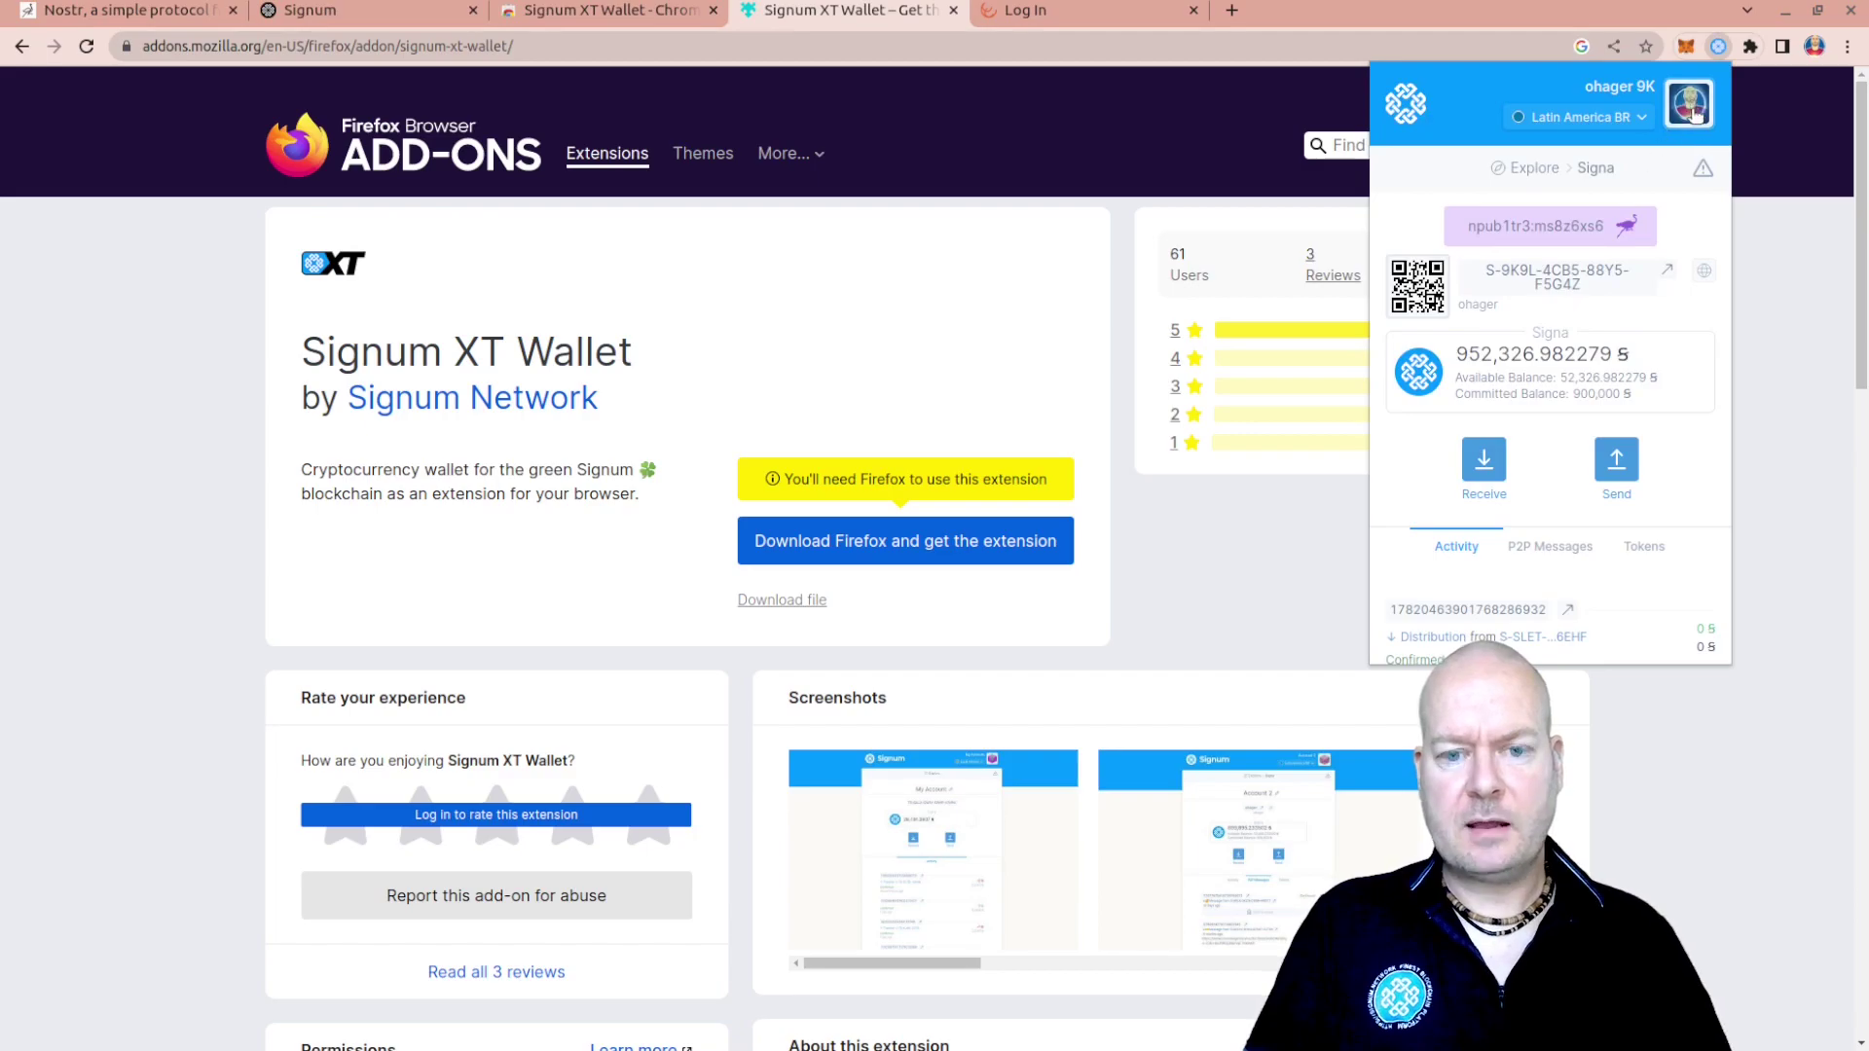
click(1496, 241)
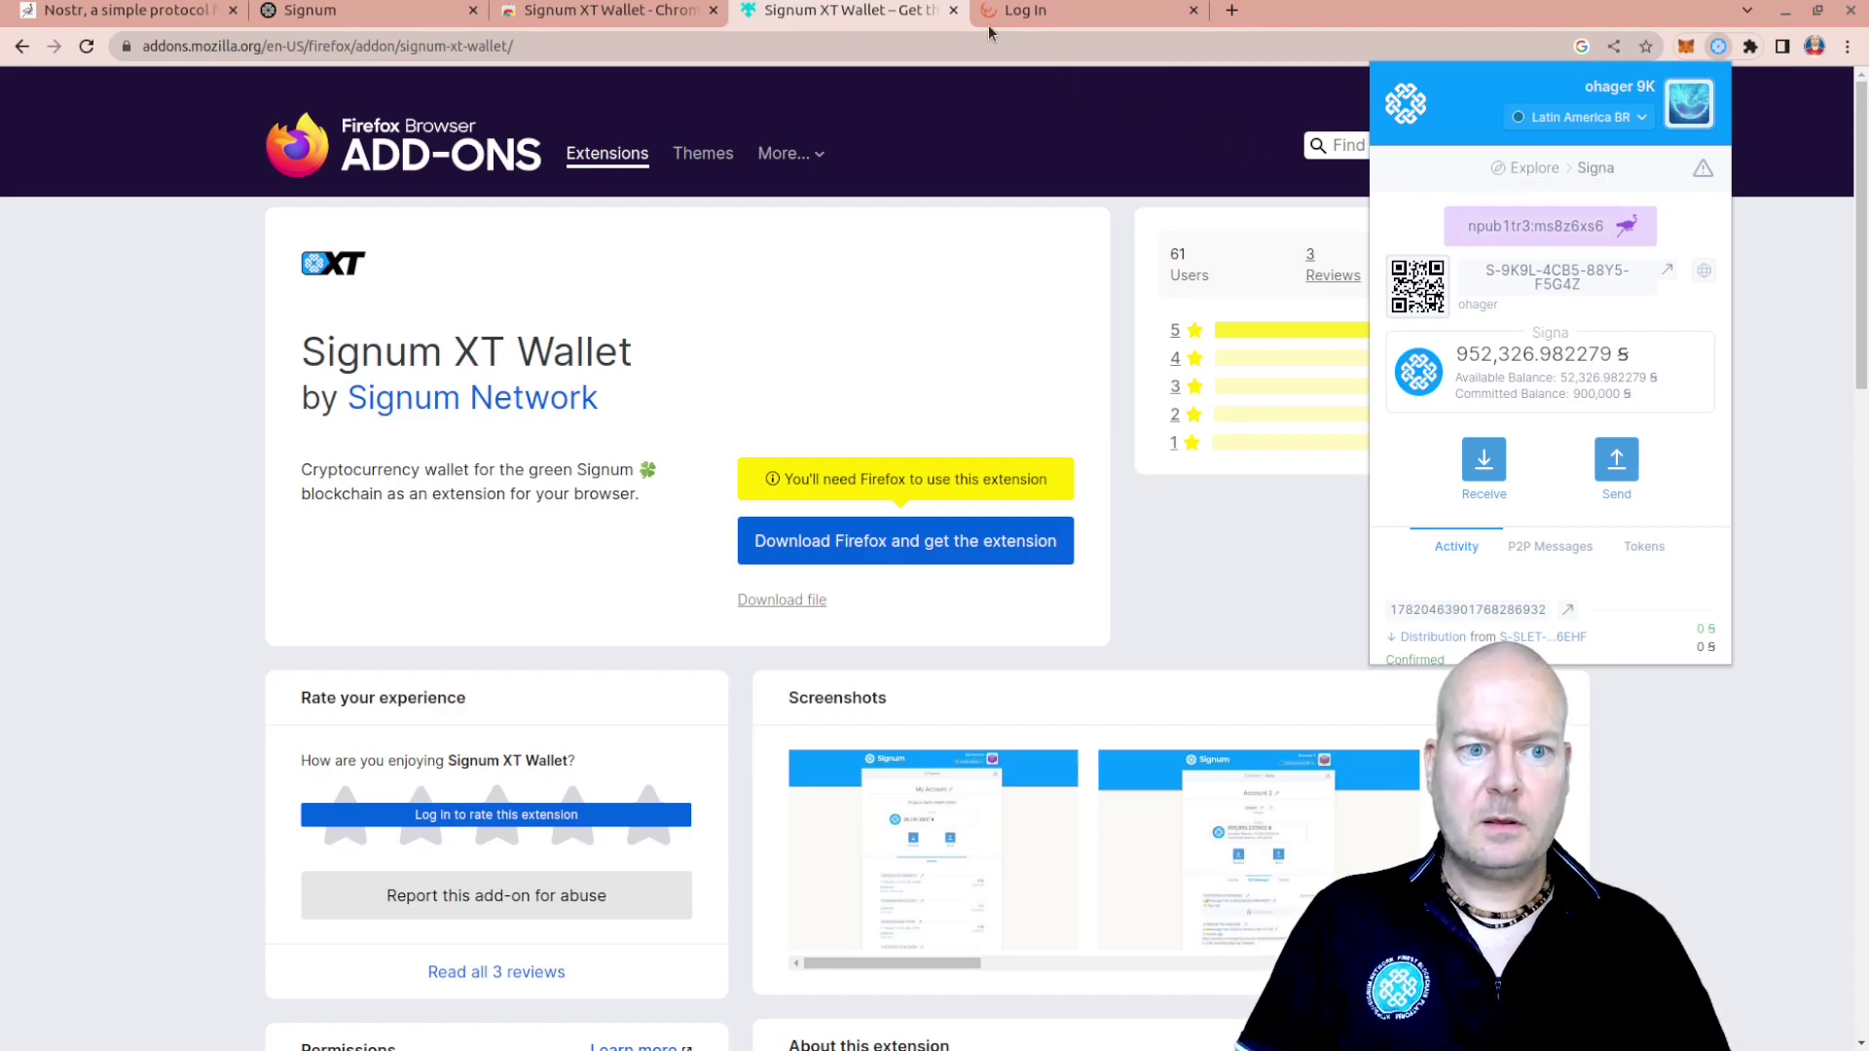
click(953, 10)
click(712, 12)
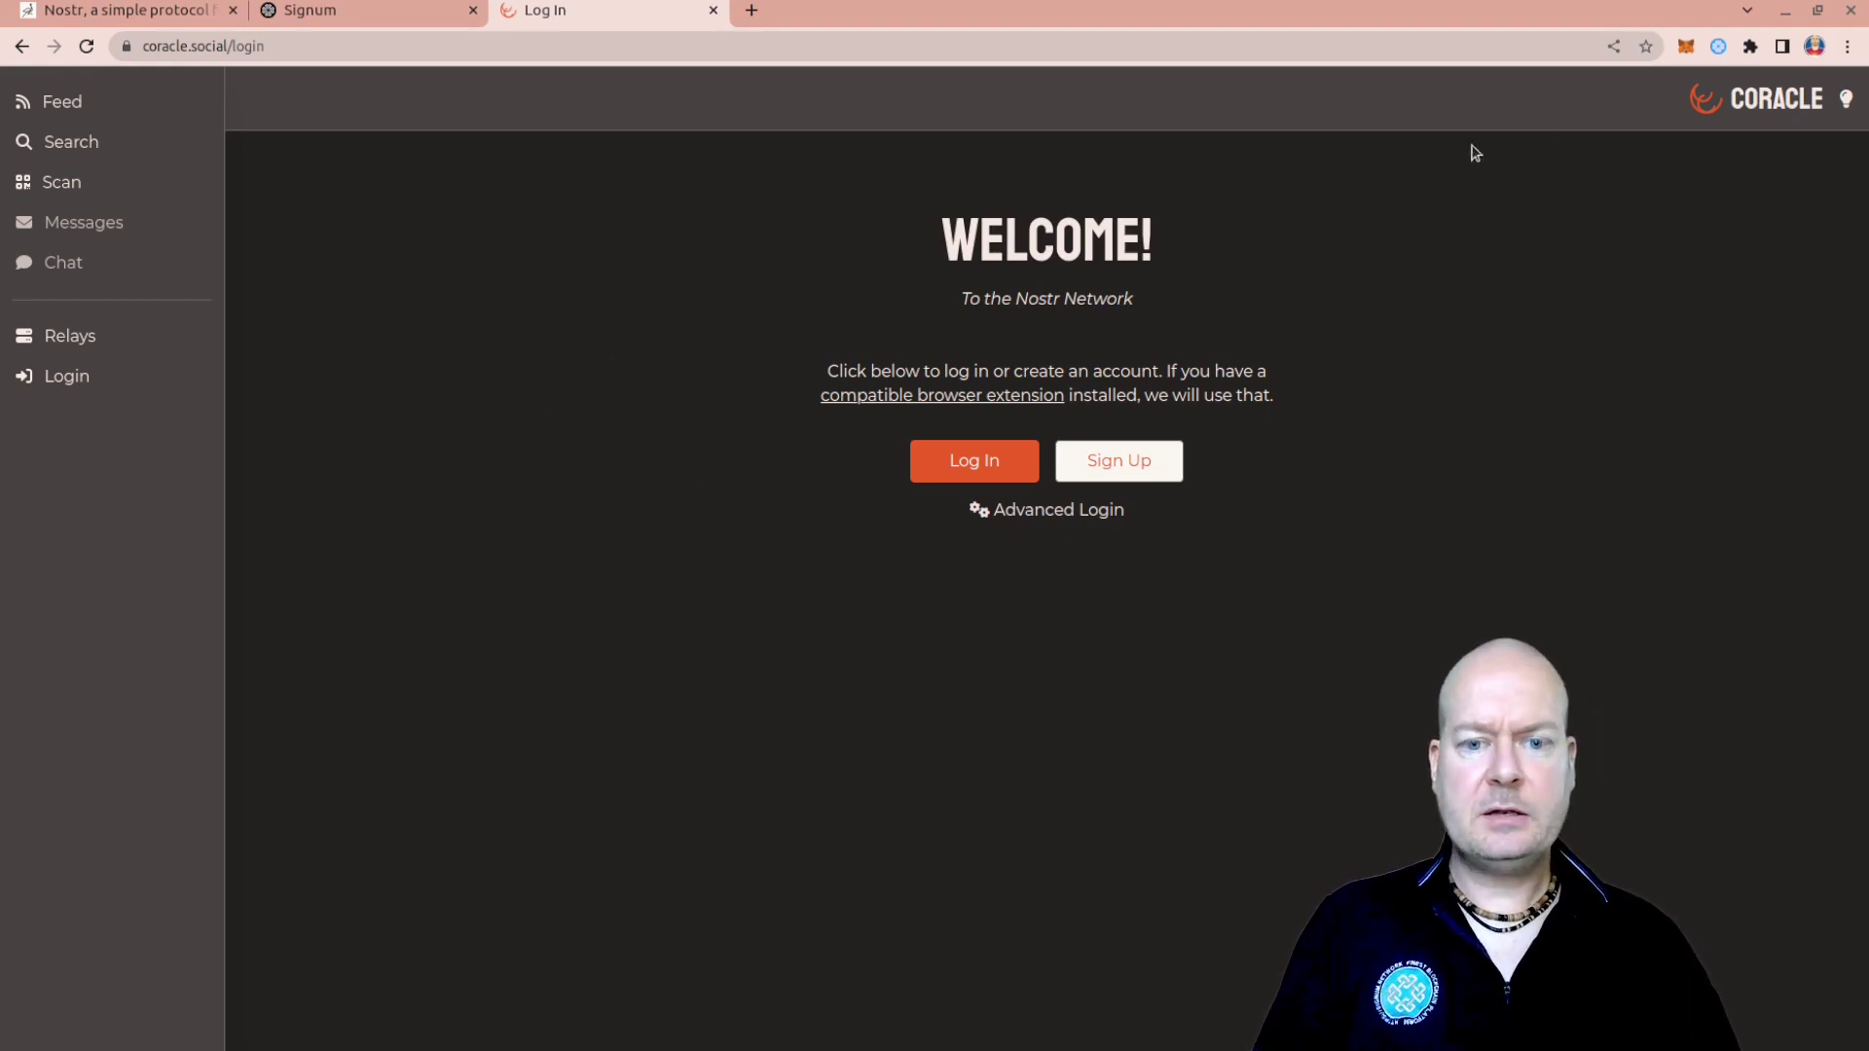
Reload coracle.social/login and log in through Signum XT Wallet, approving the connection
click(1719, 47)
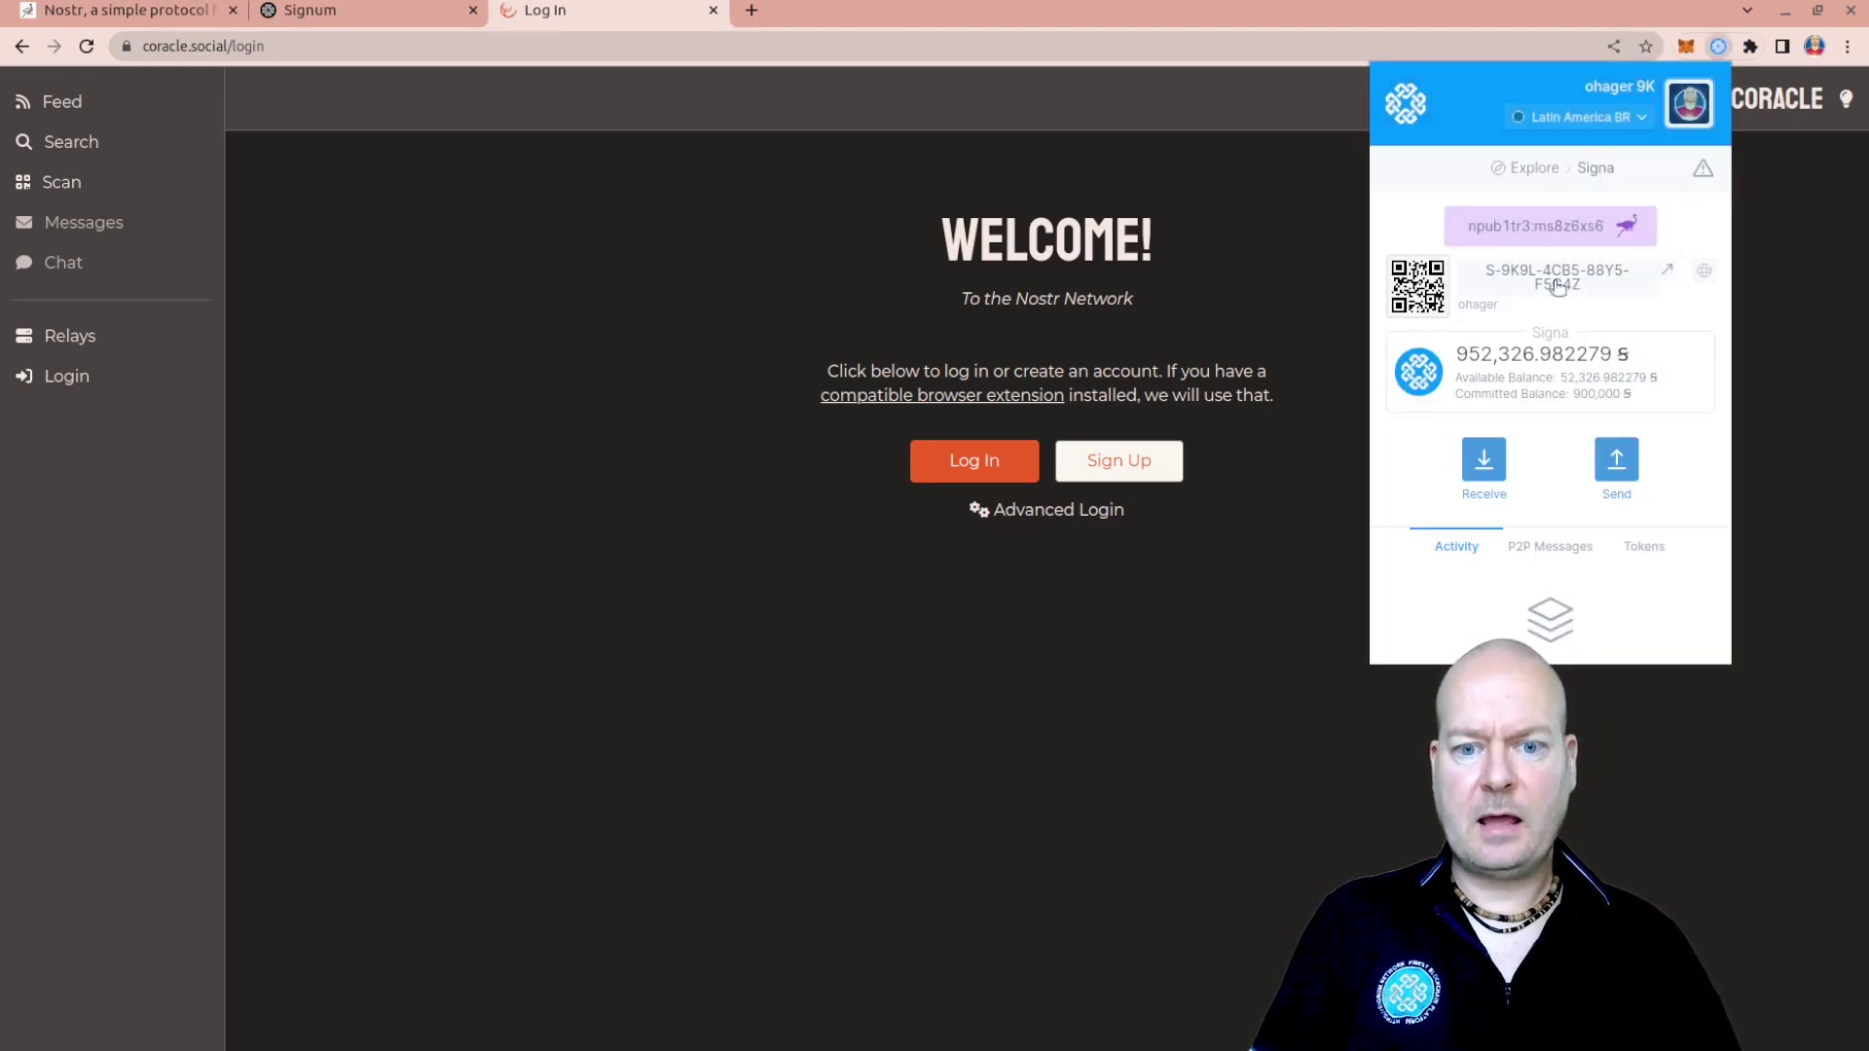
click(628, 263)
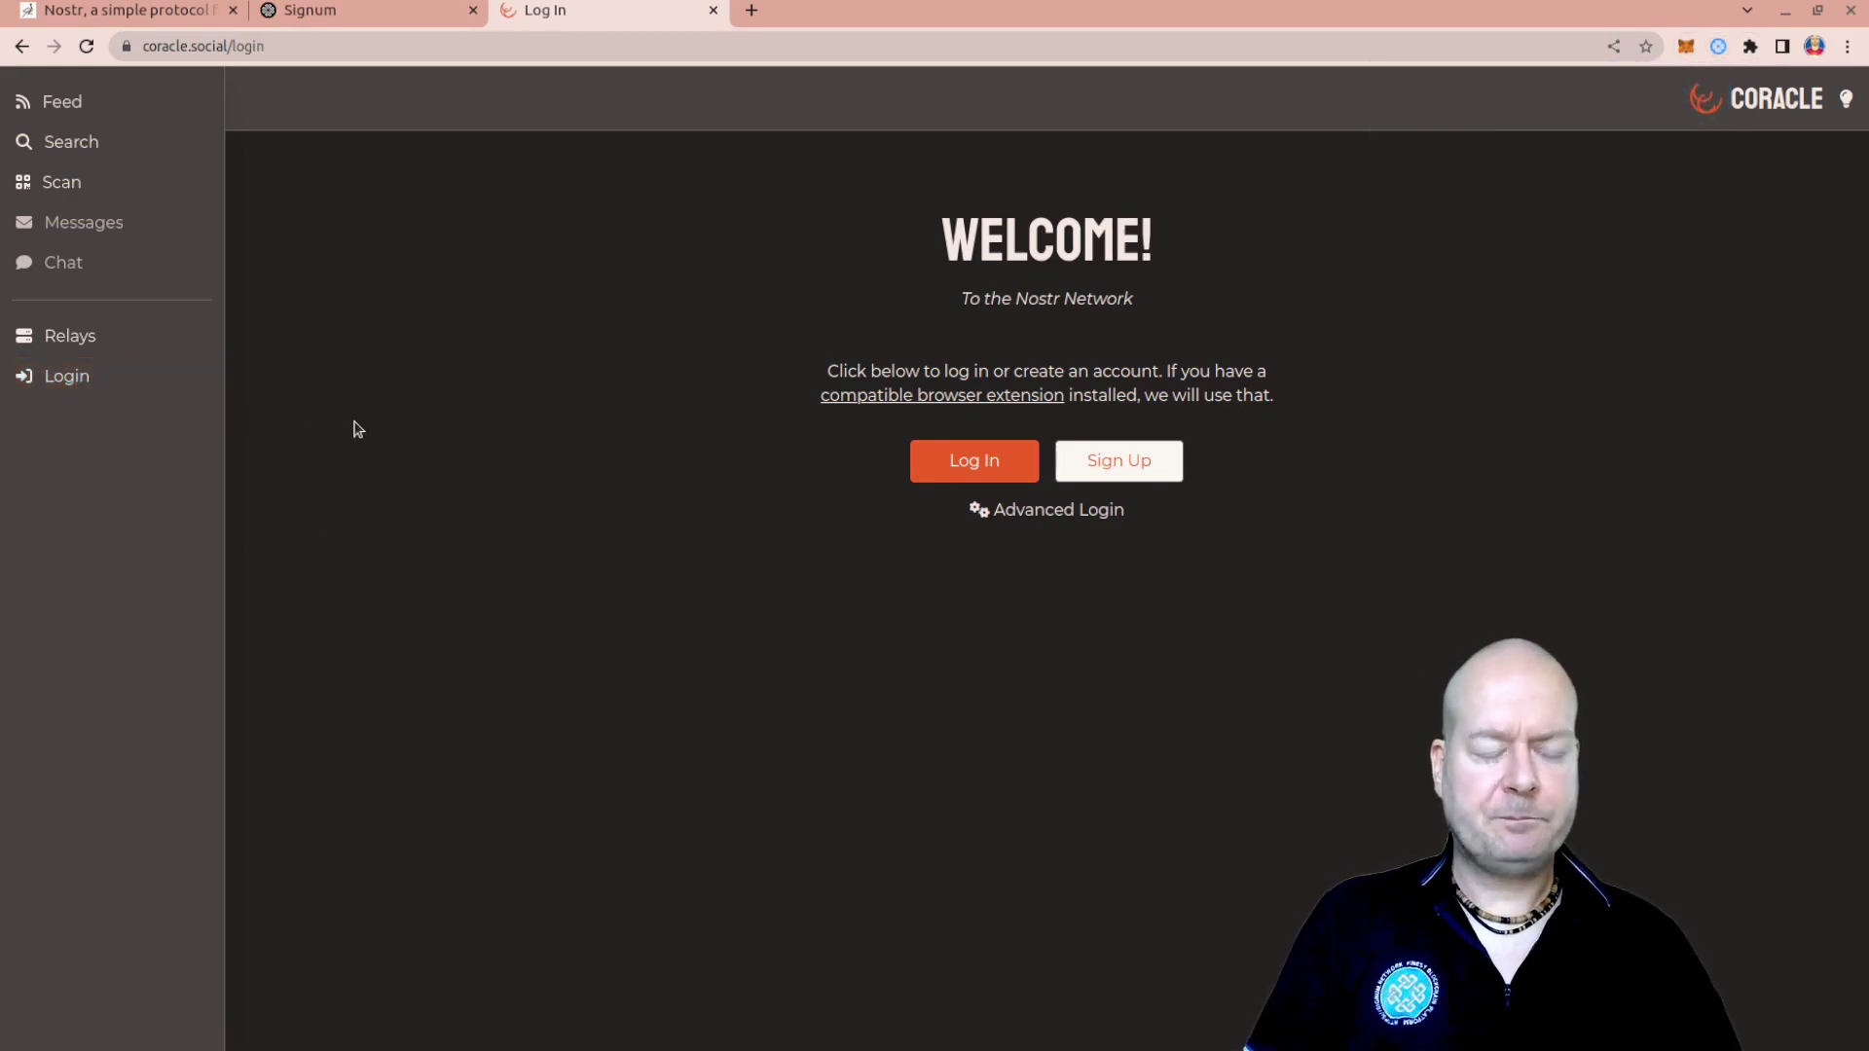
click(335, 46)
key(Return)
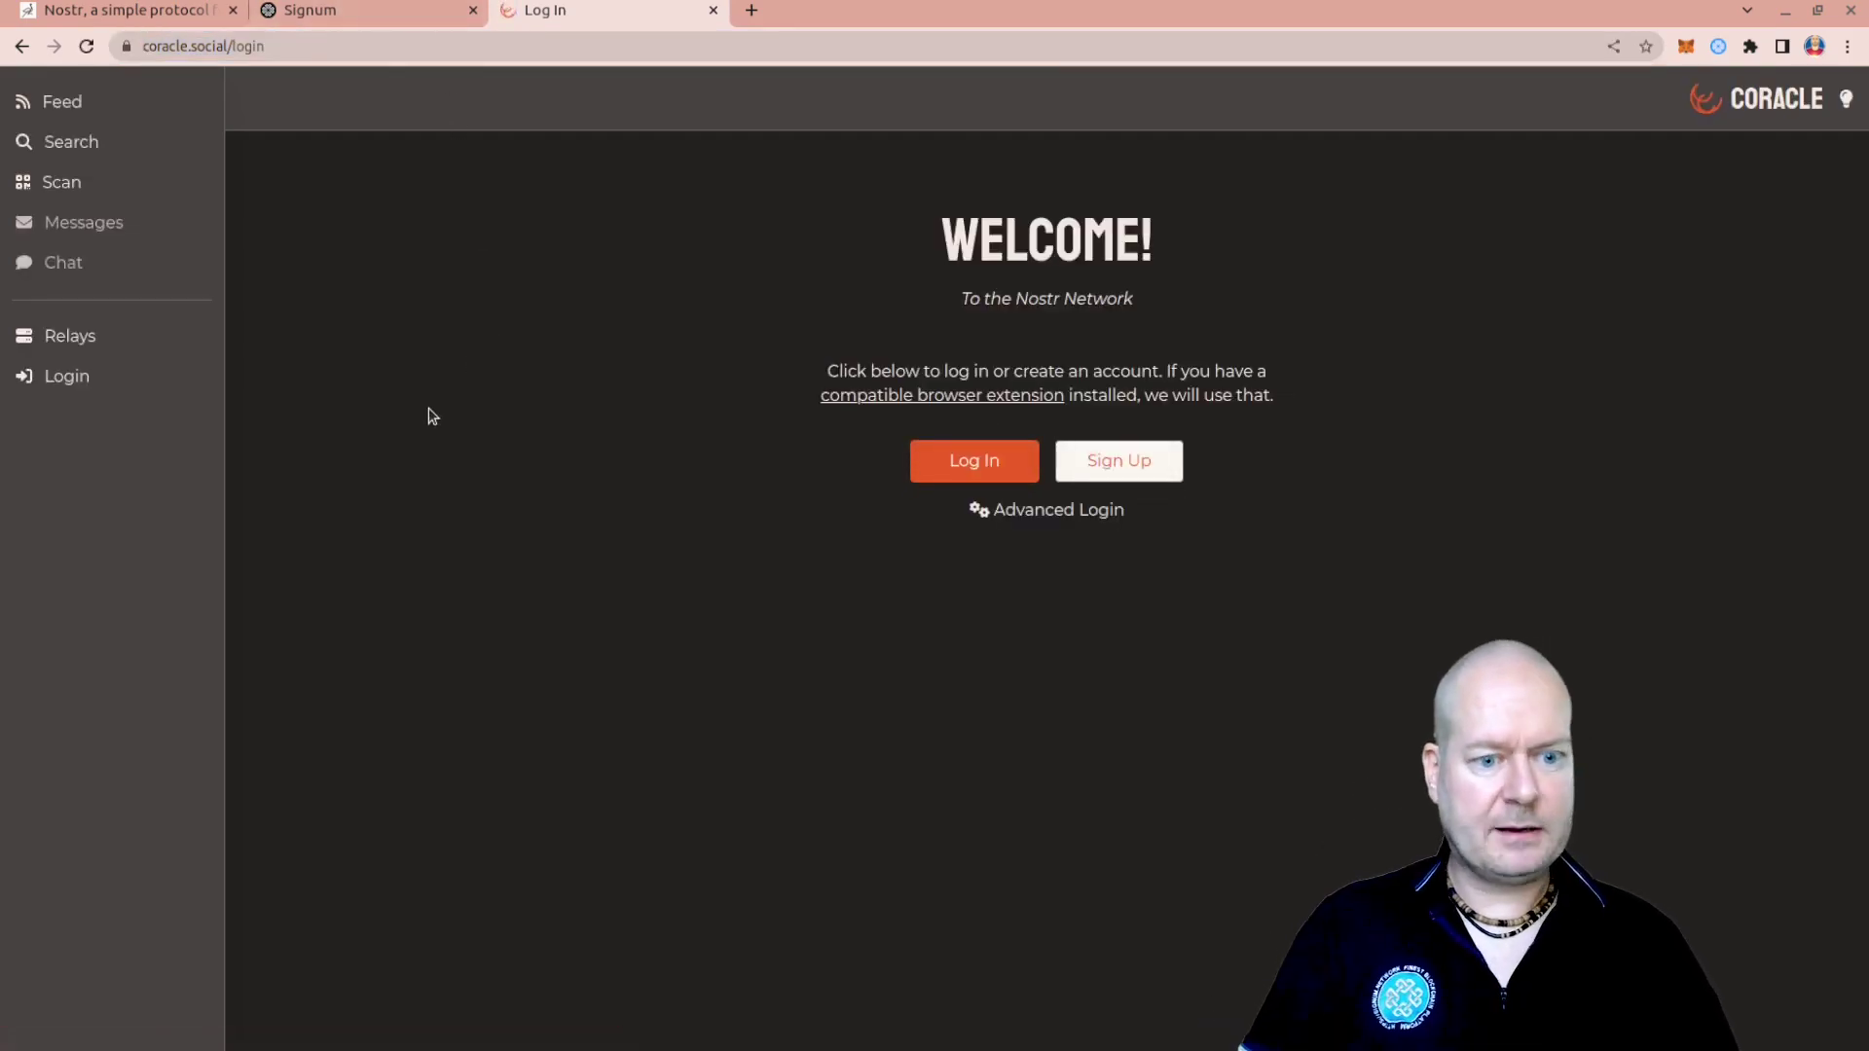
click(974, 461)
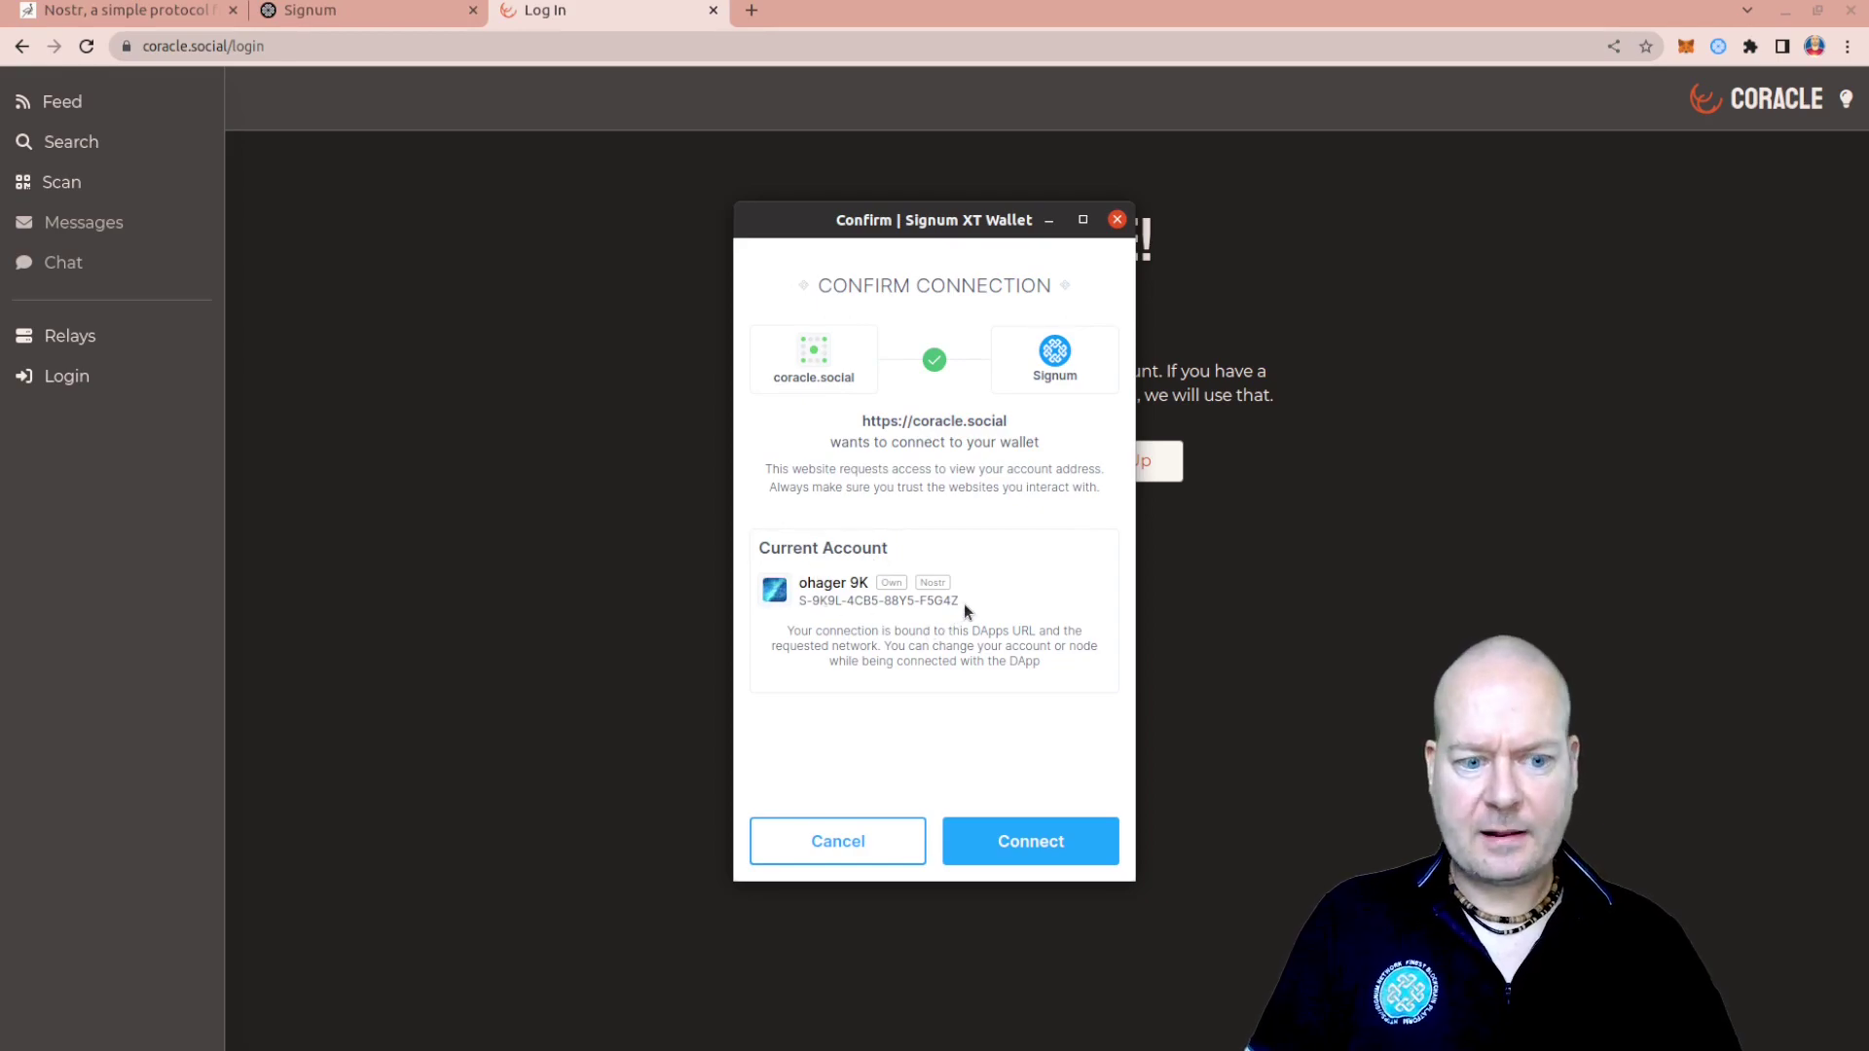
double_click(922, 583)
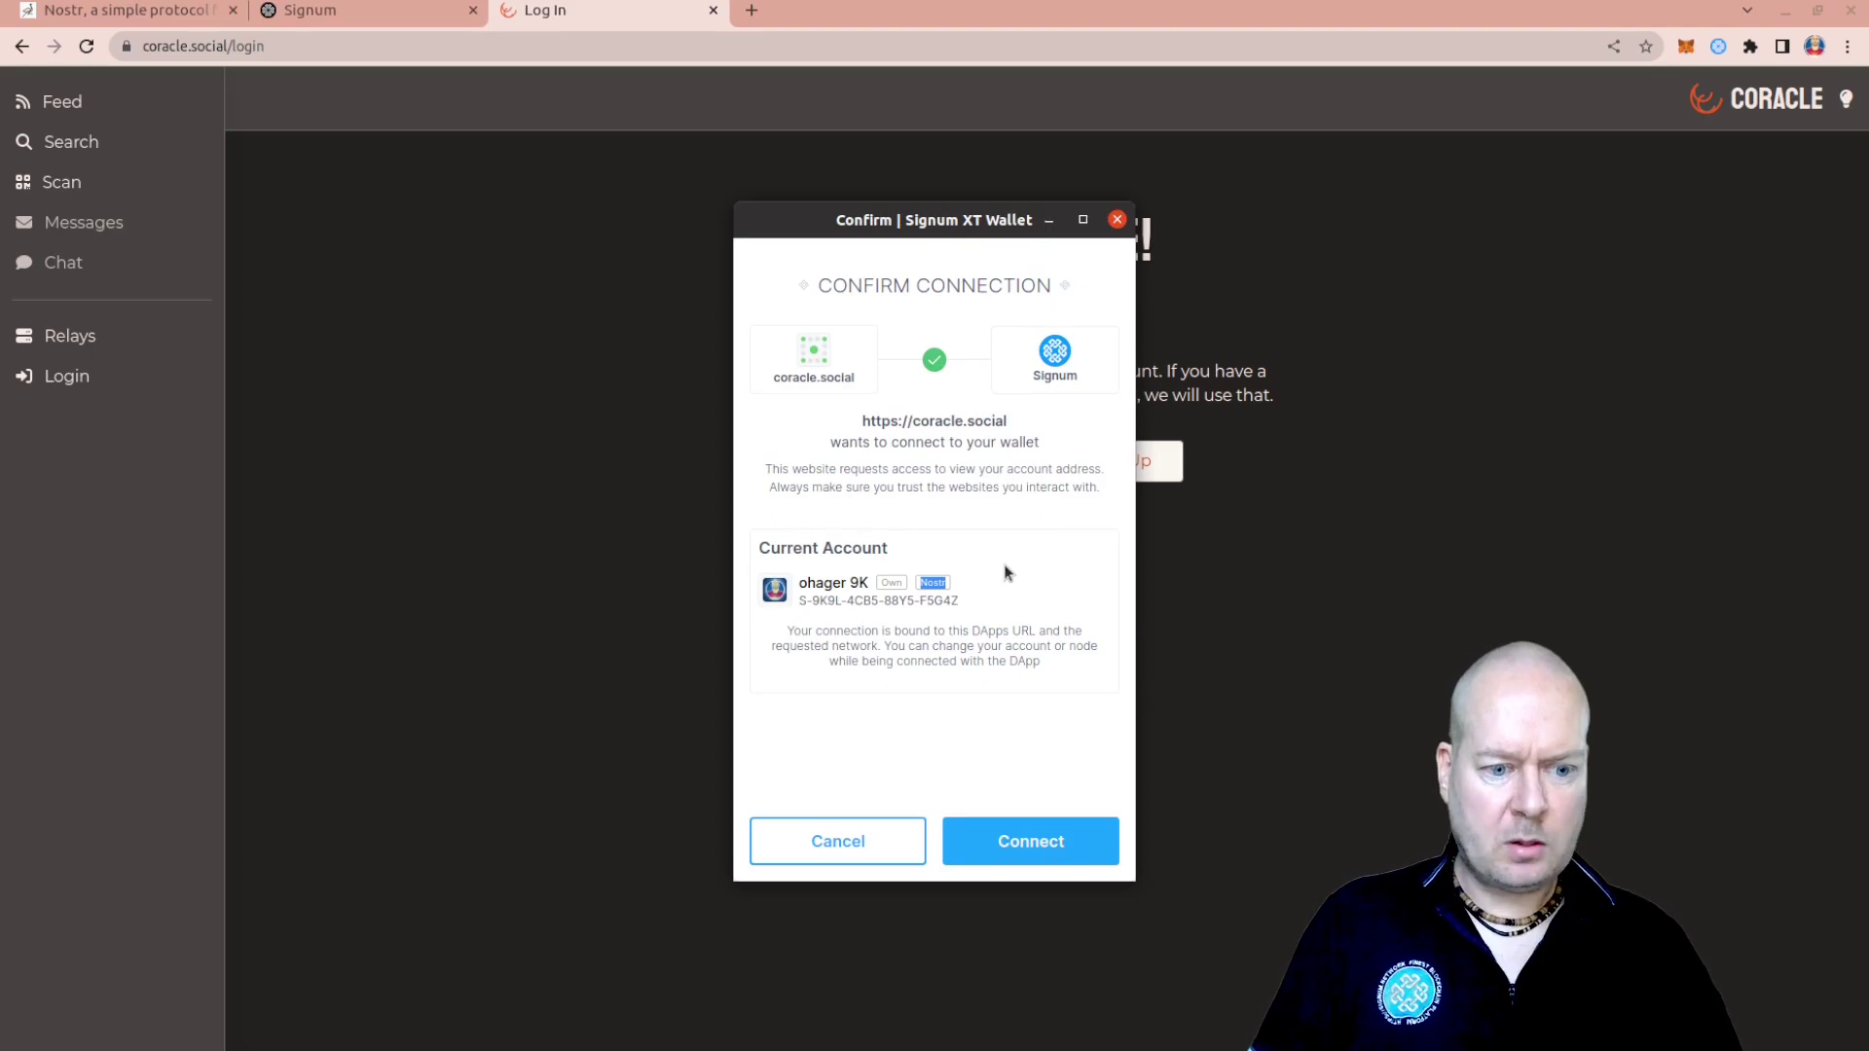
click(1031, 839)
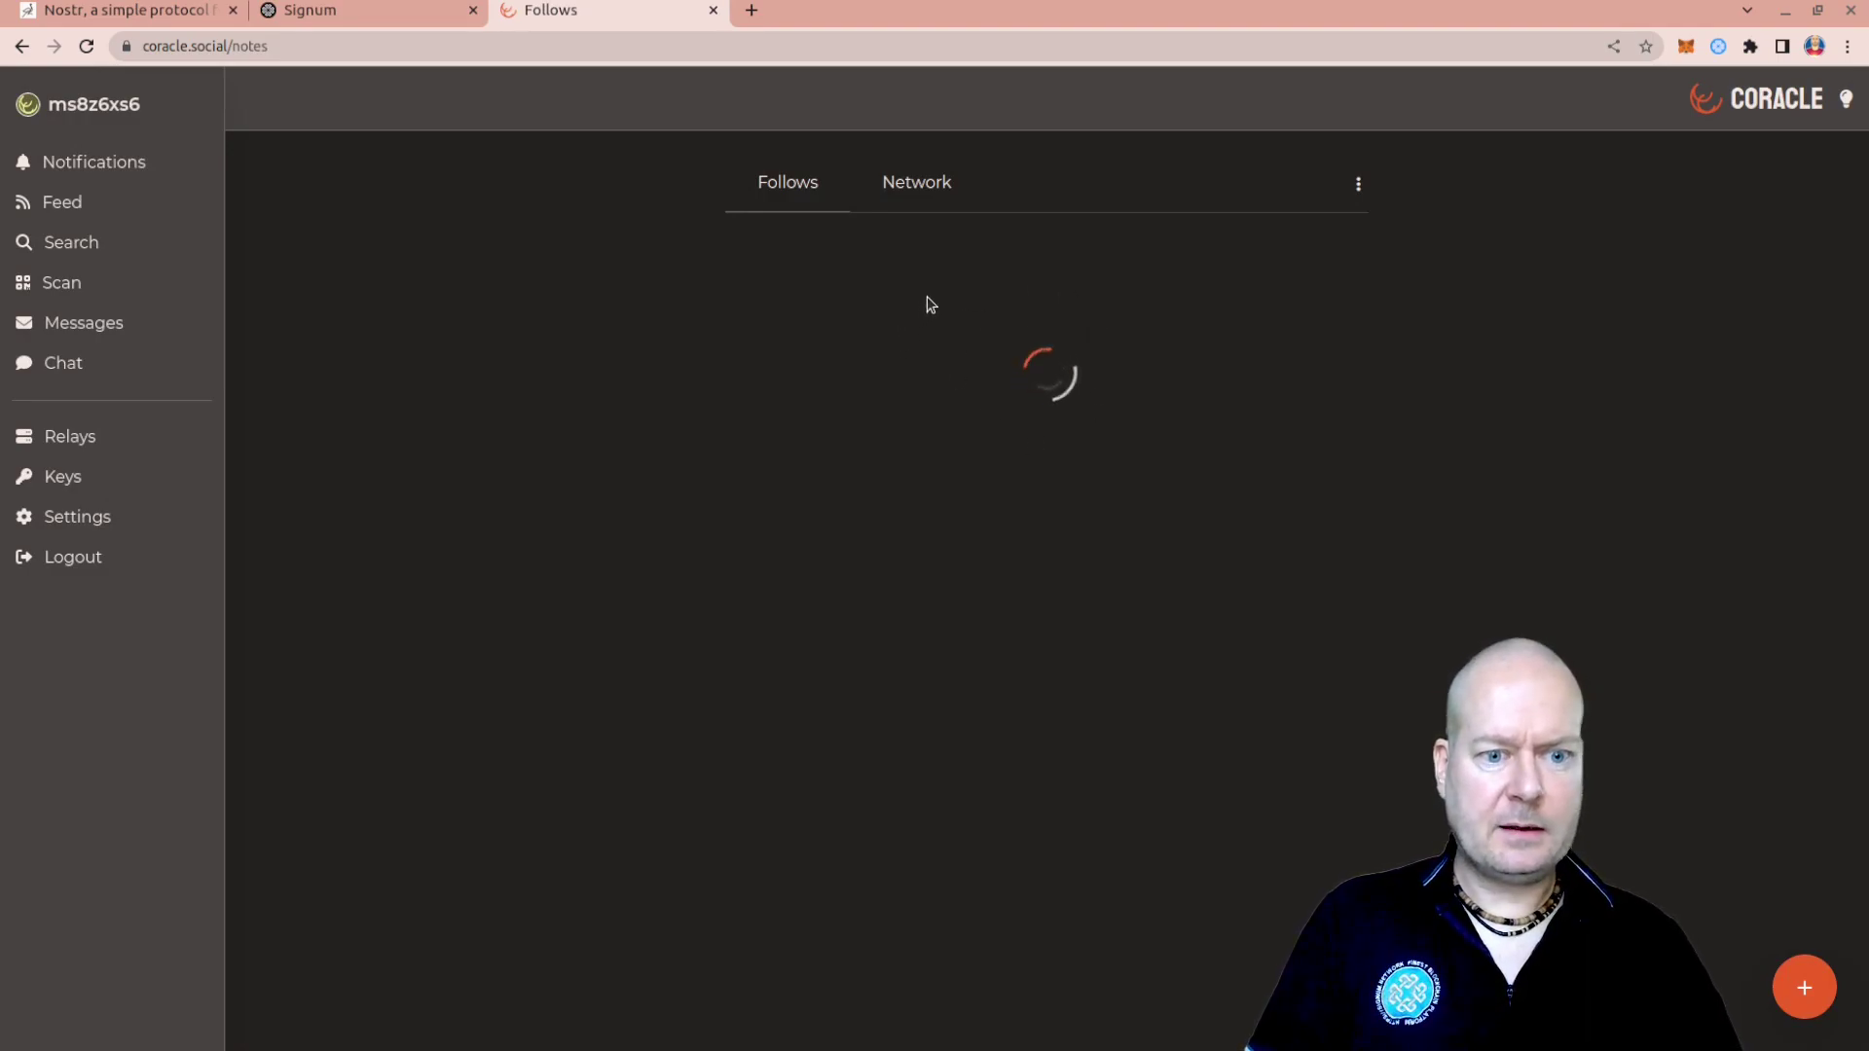
Open the first Messages conversation and approve its signing request, auto-confirming for One Hour
click(98, 322)
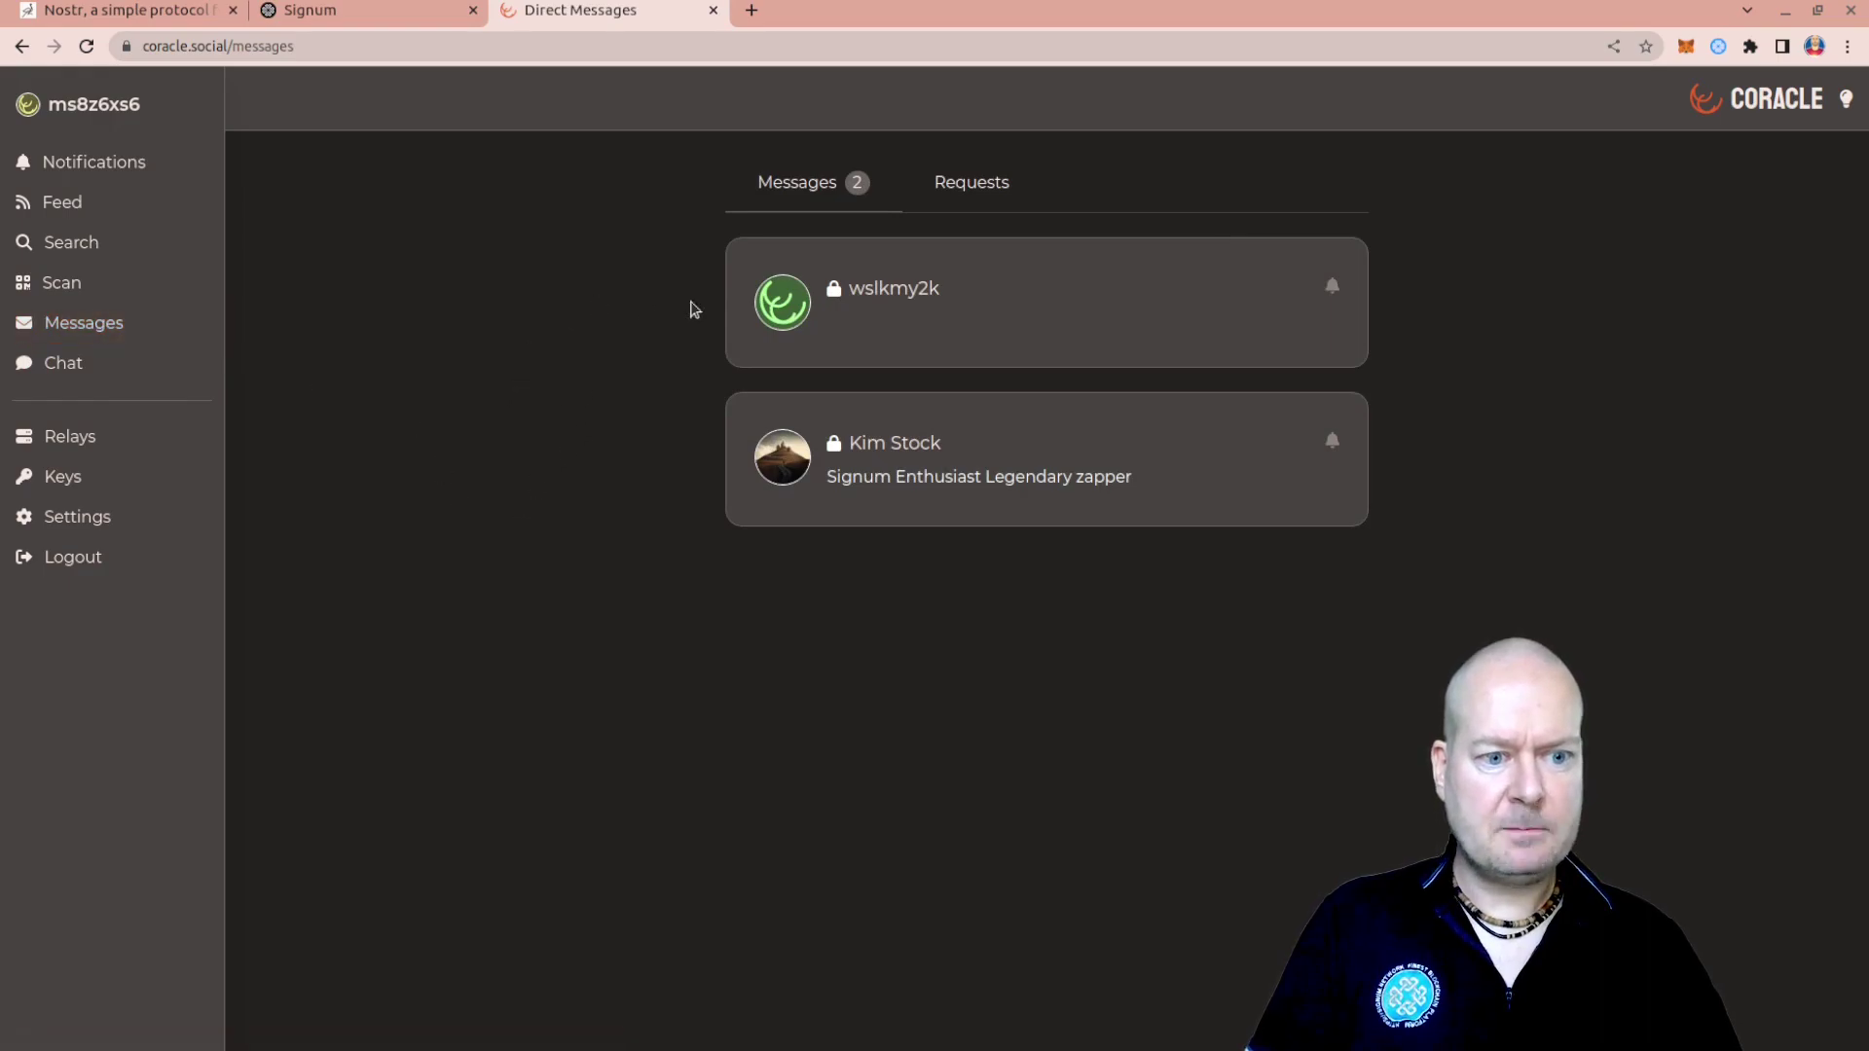
click(923, 307)
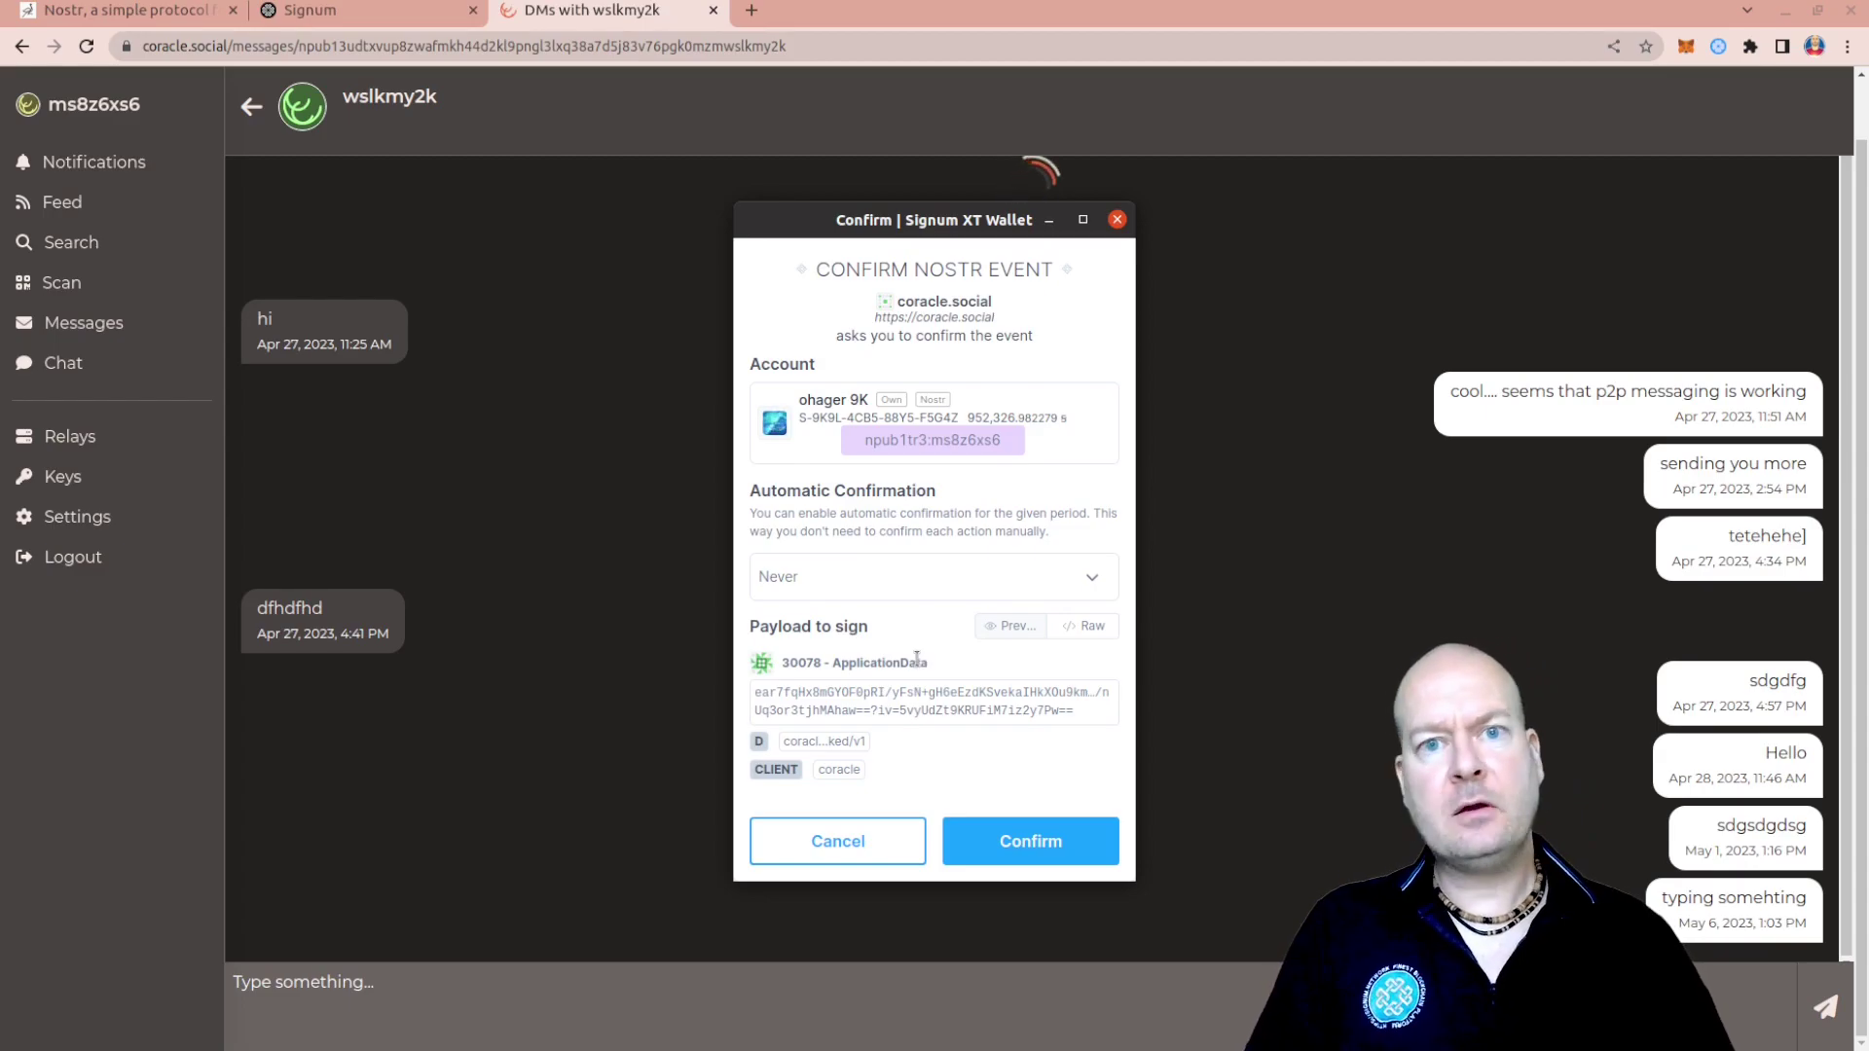
click(1088, 582)
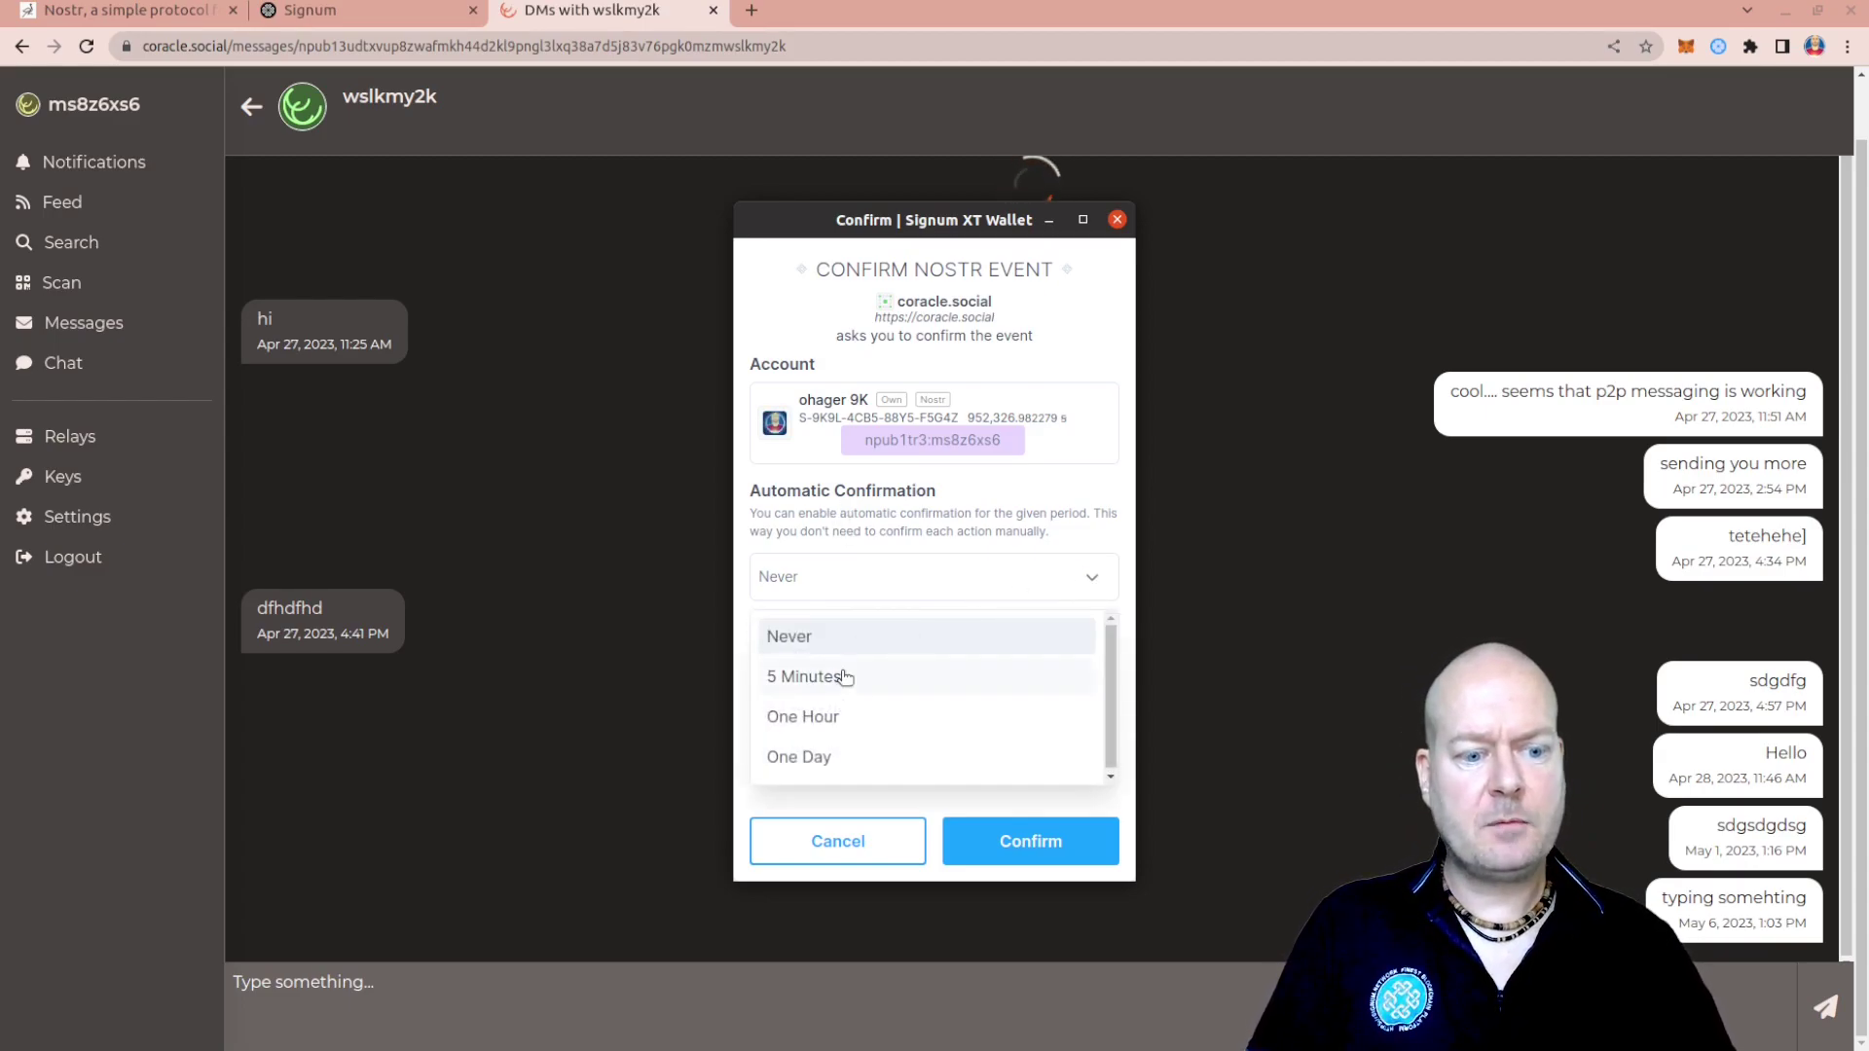
click(866, 715)
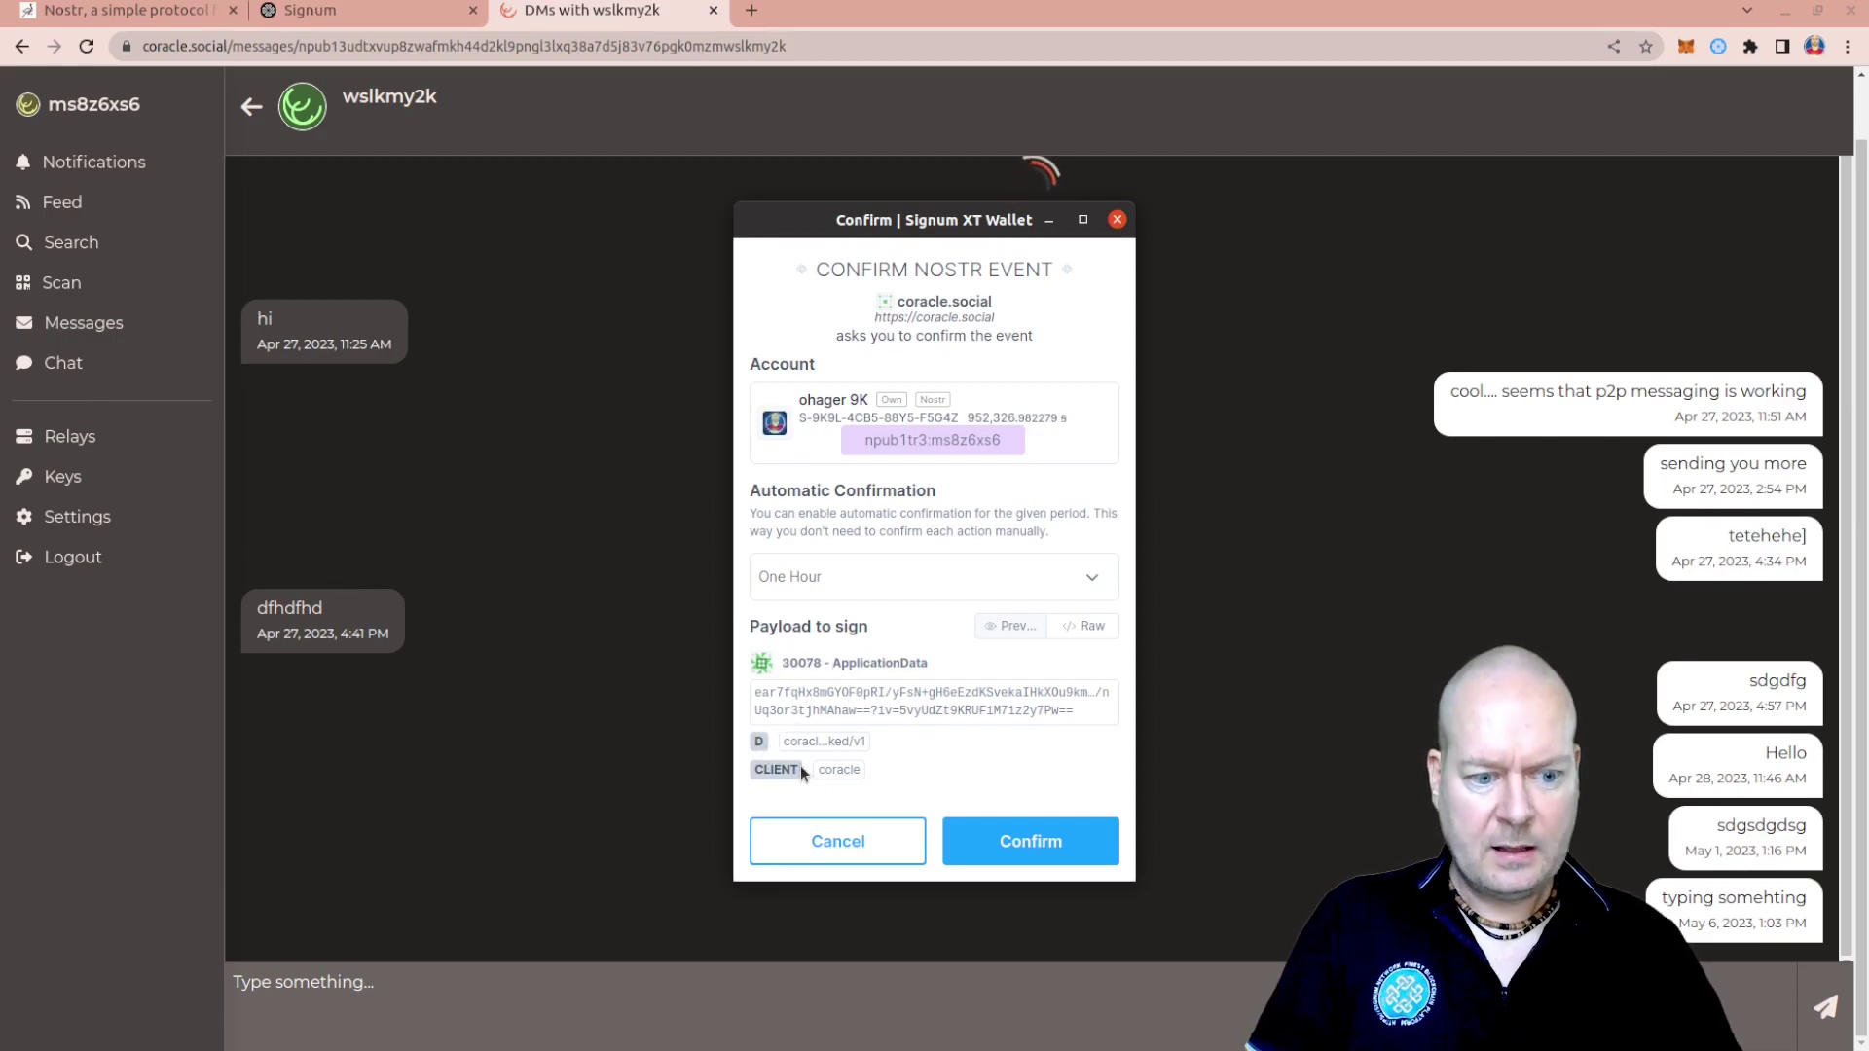
click(1086, 626)
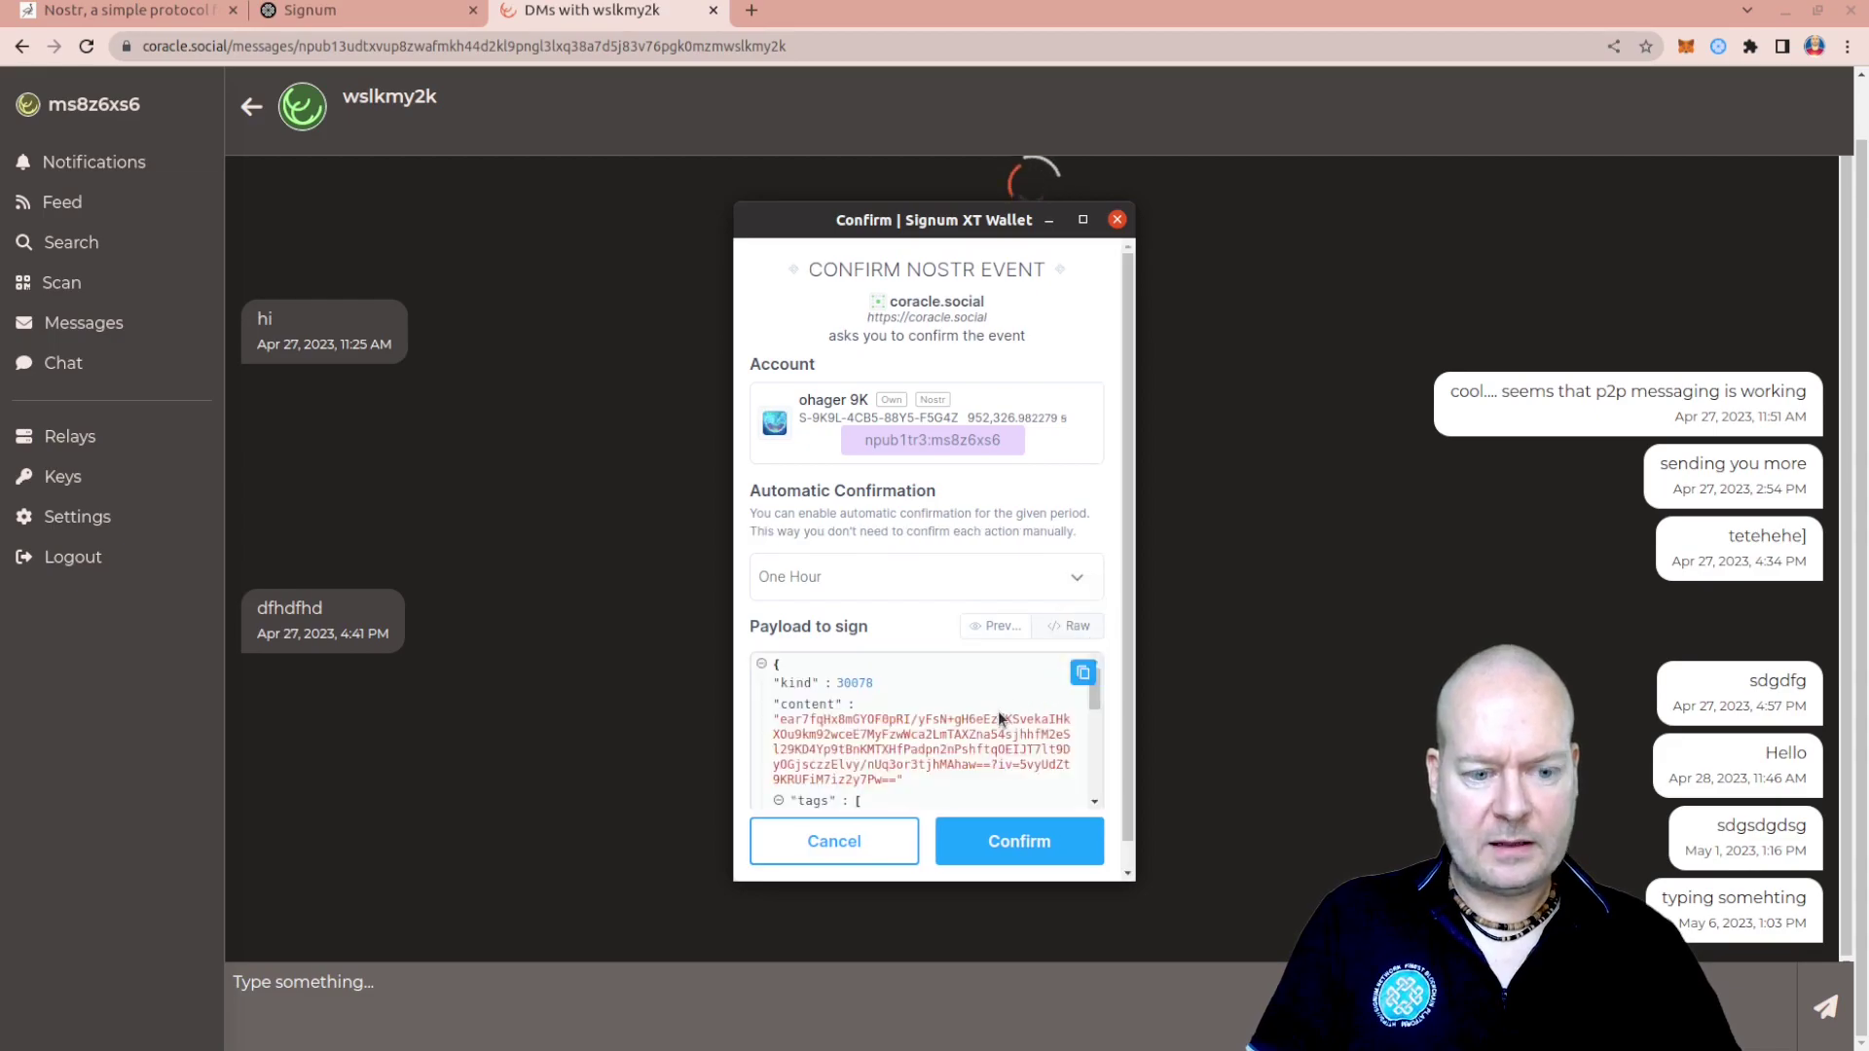
scroll(996, 711, down, 5)
scroll(996, 711, up, 5)
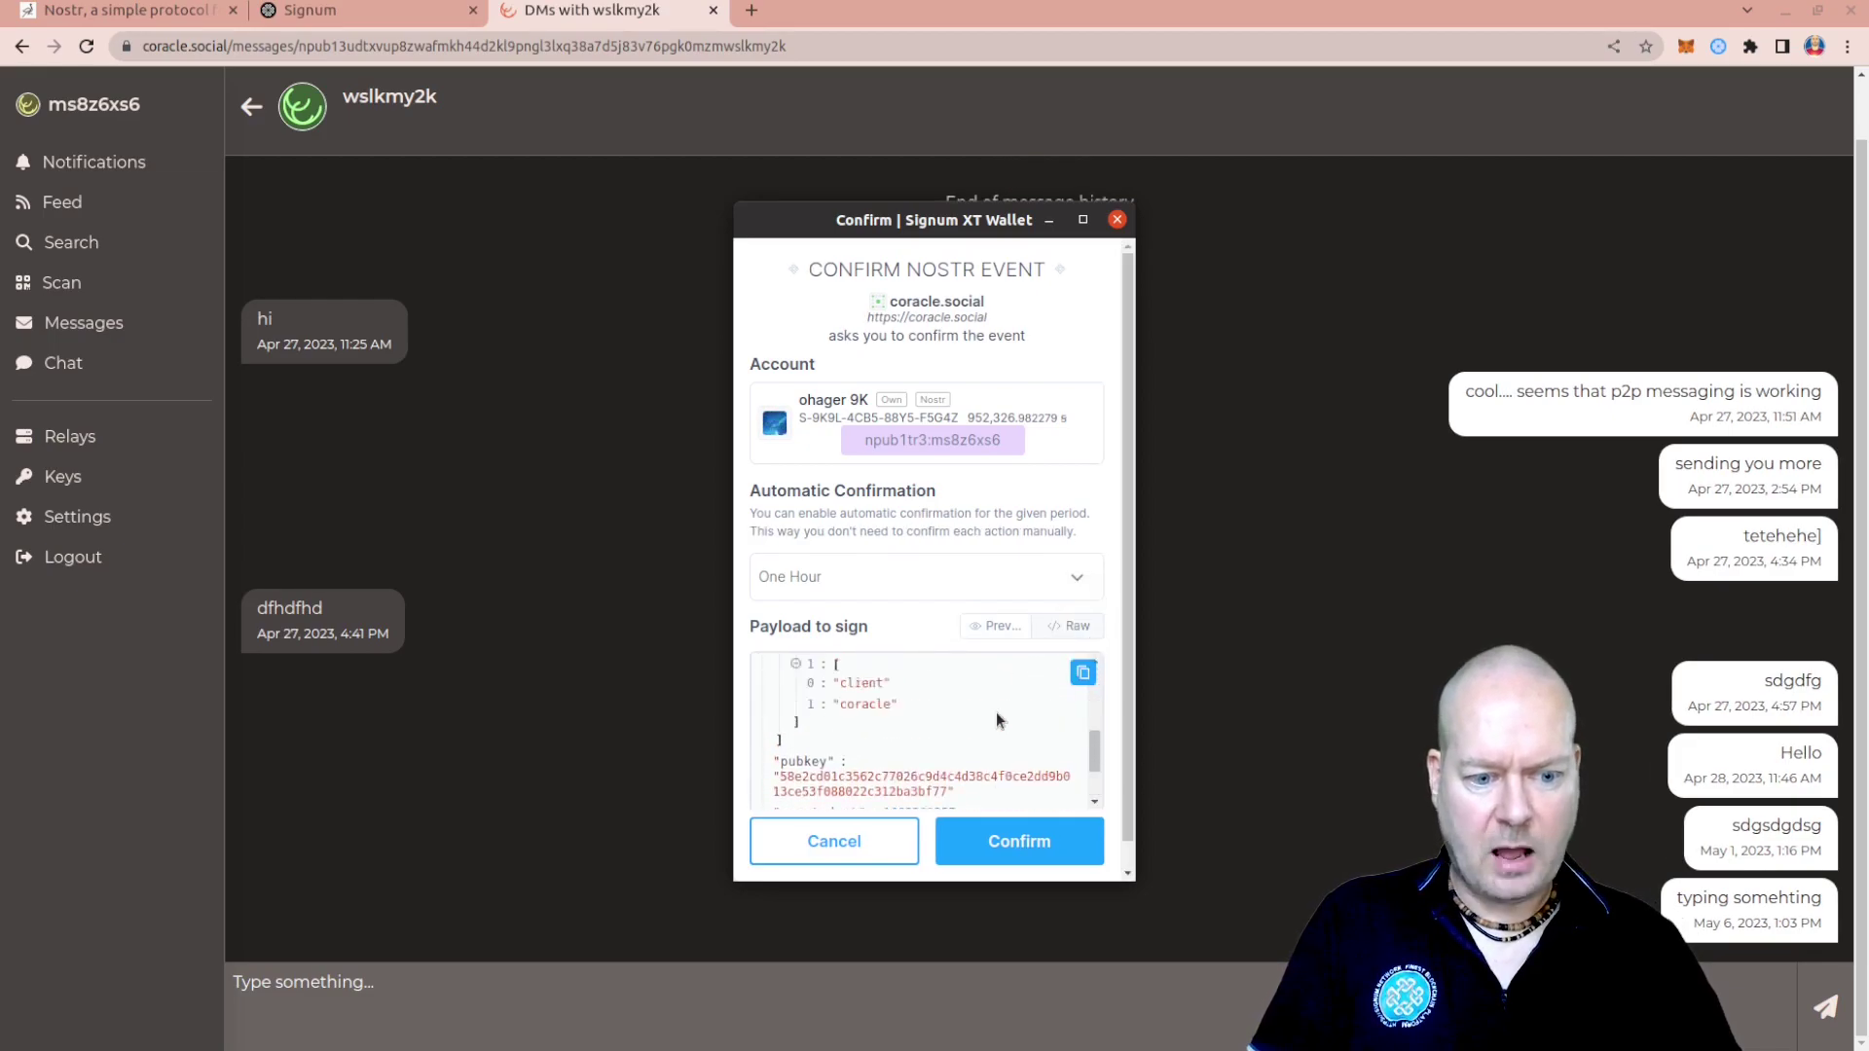
click(1006, 844)
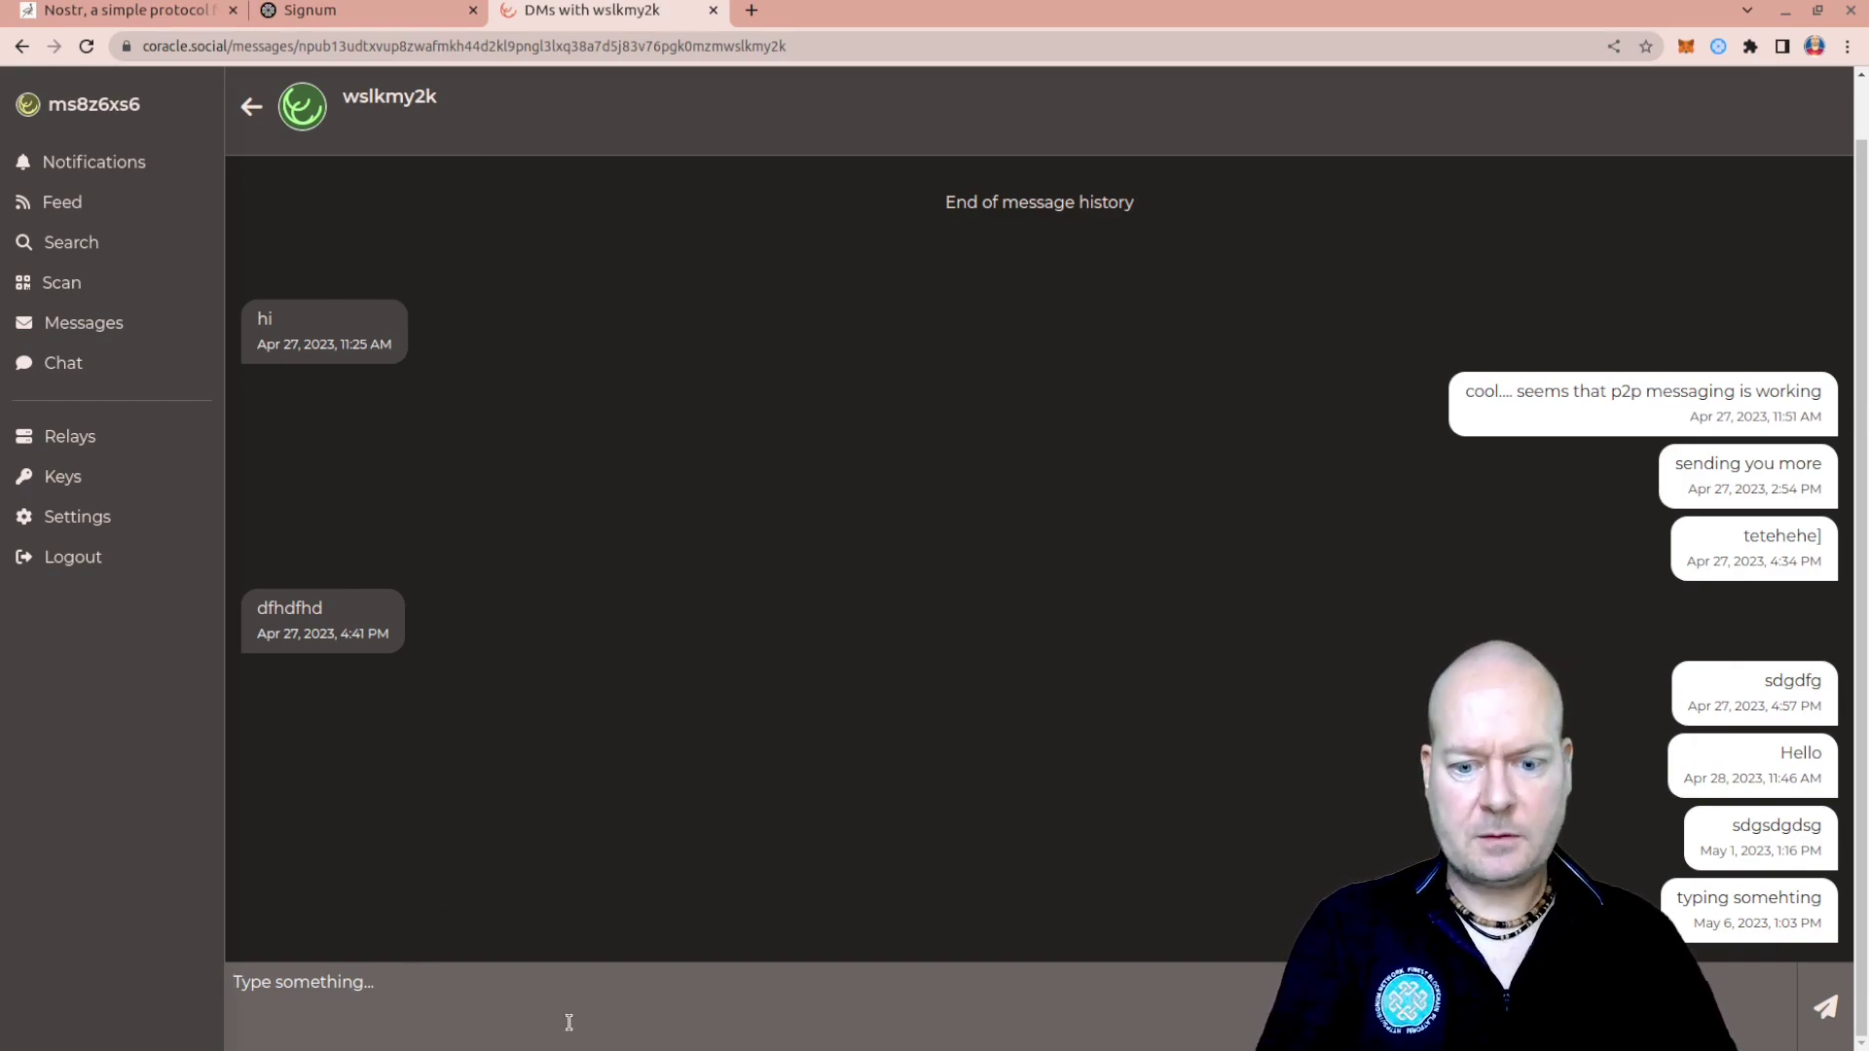
Send 'something' in the chat, like the first Feed post, and open the Relays page
text(some)
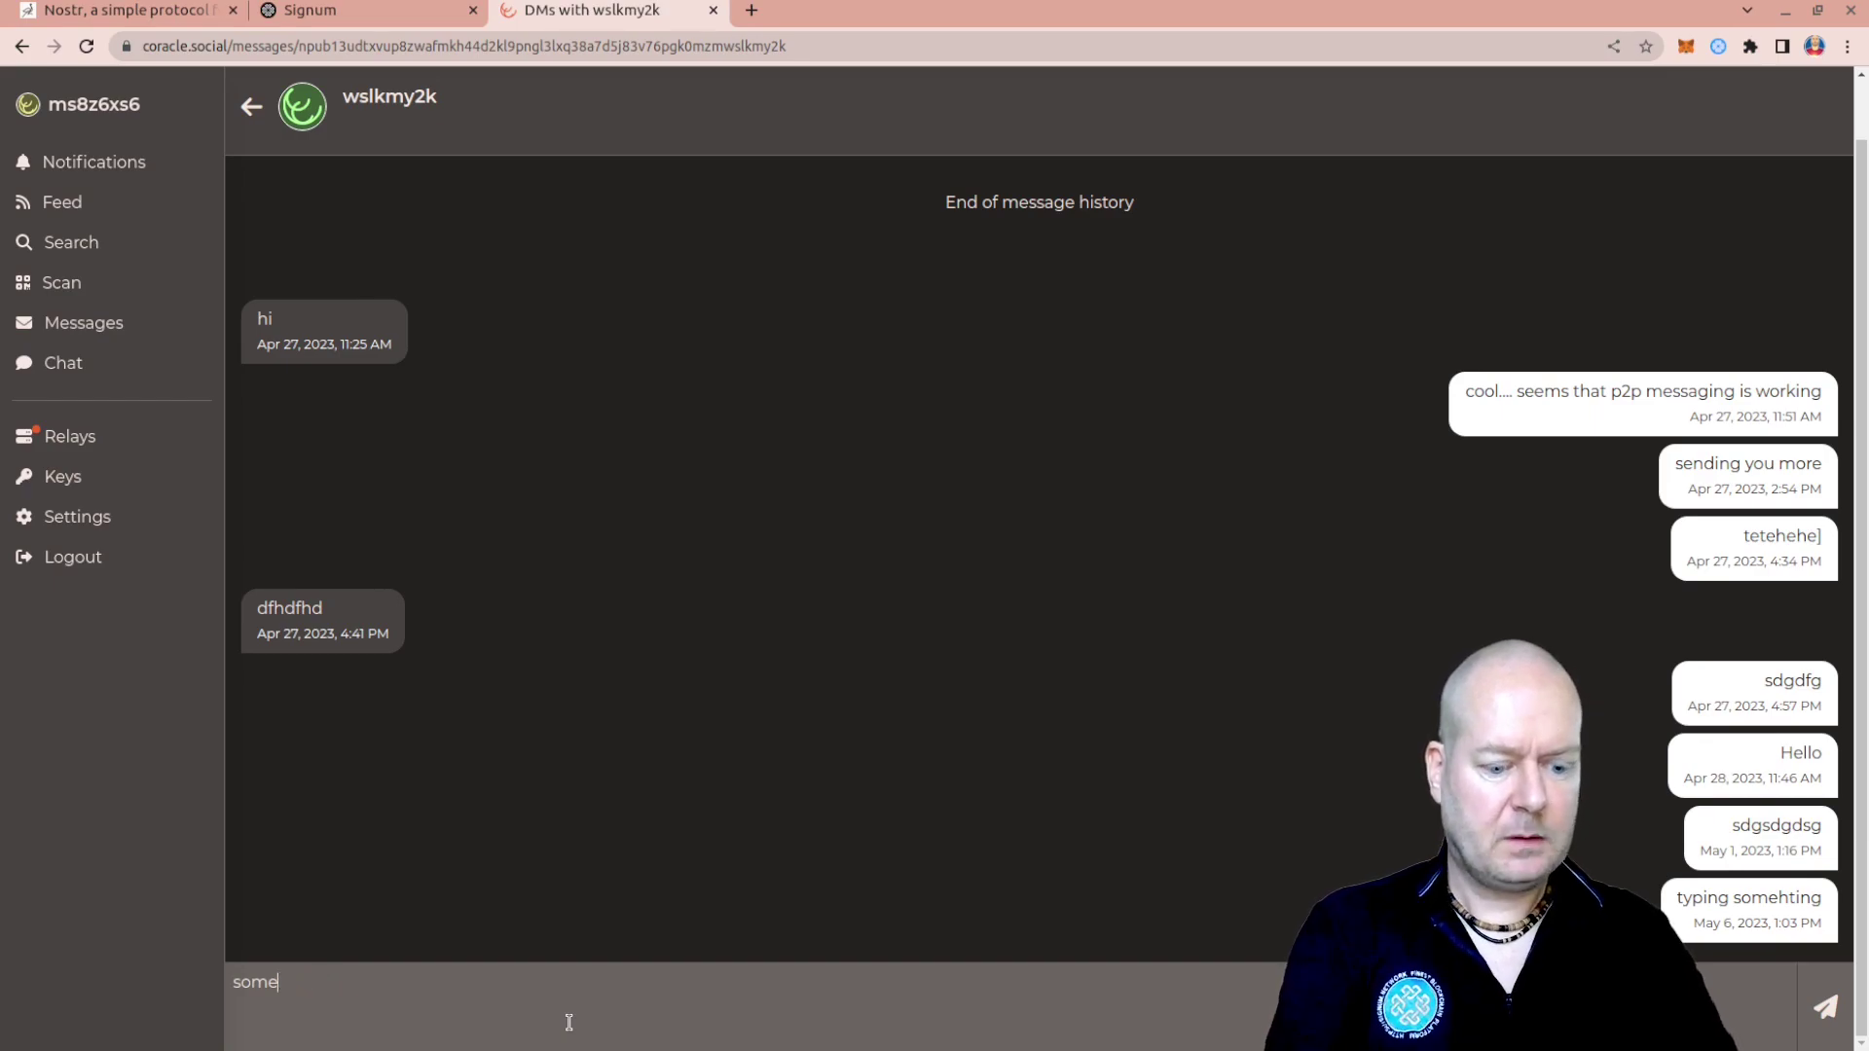
text(thing)
key(Return)
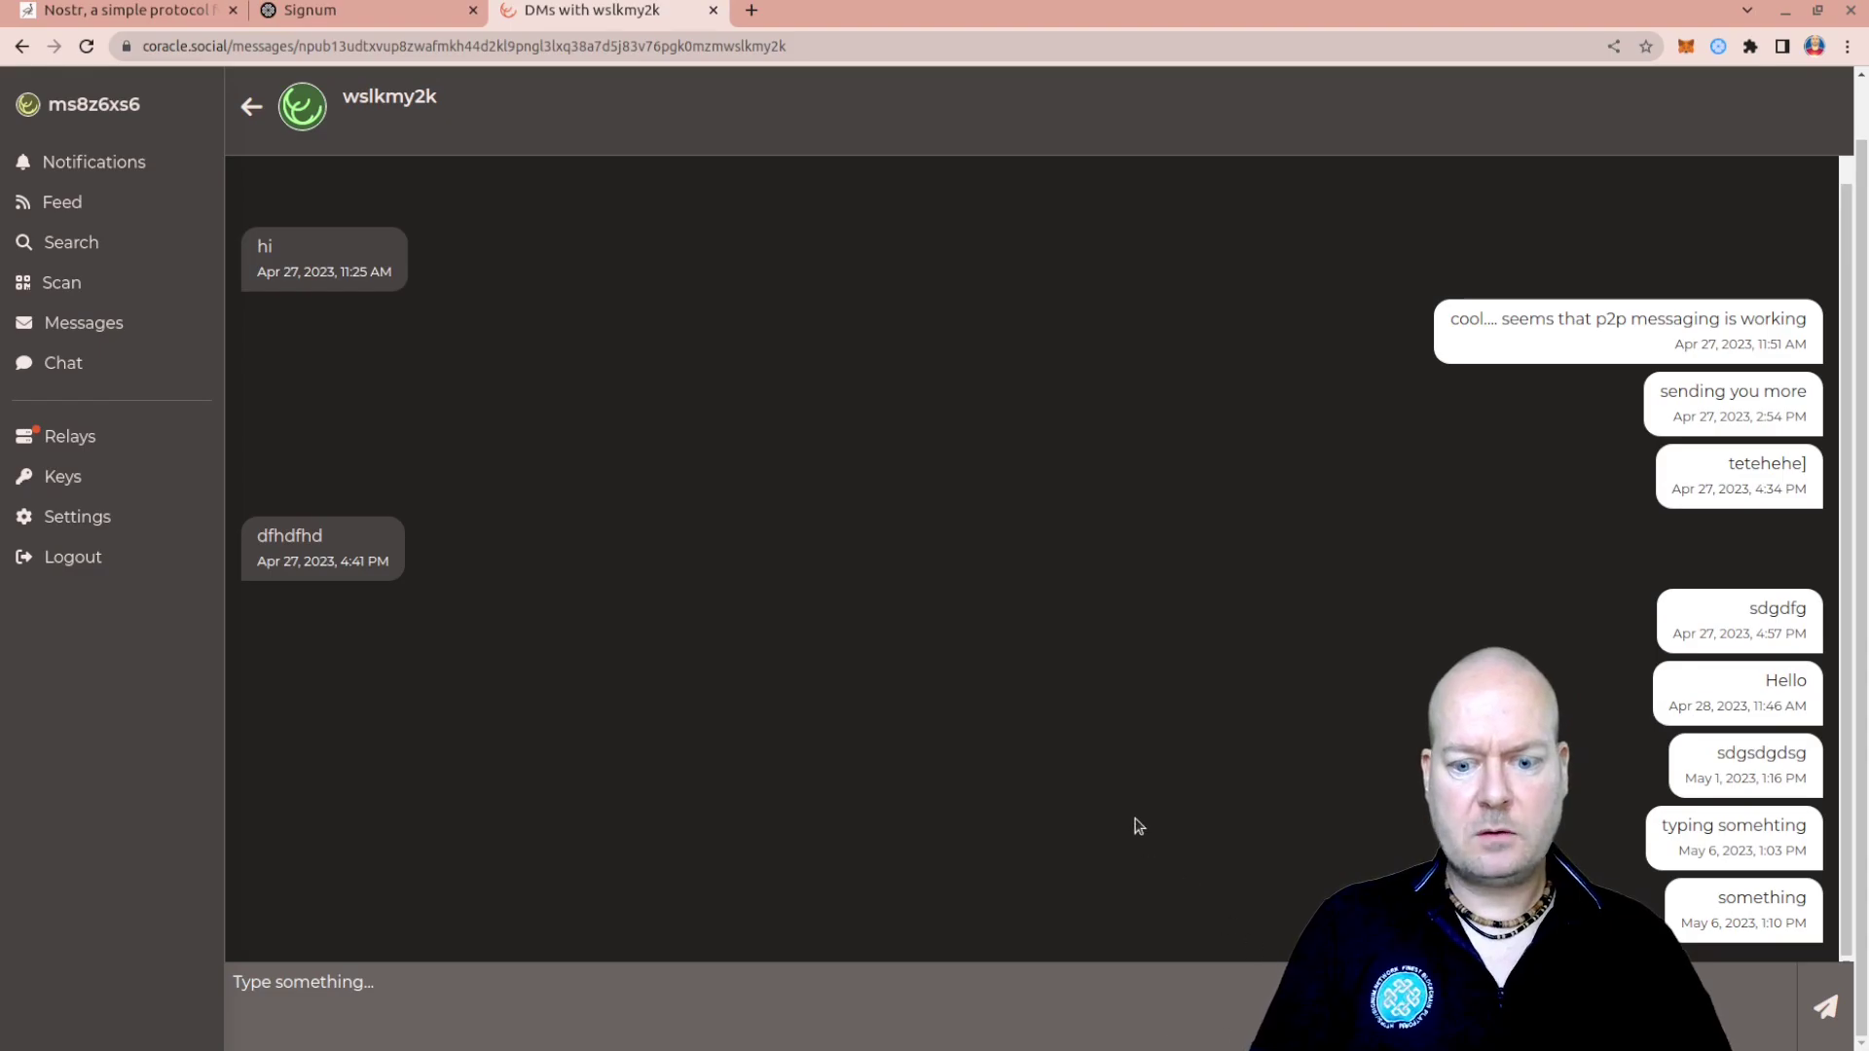
click(80, 205)
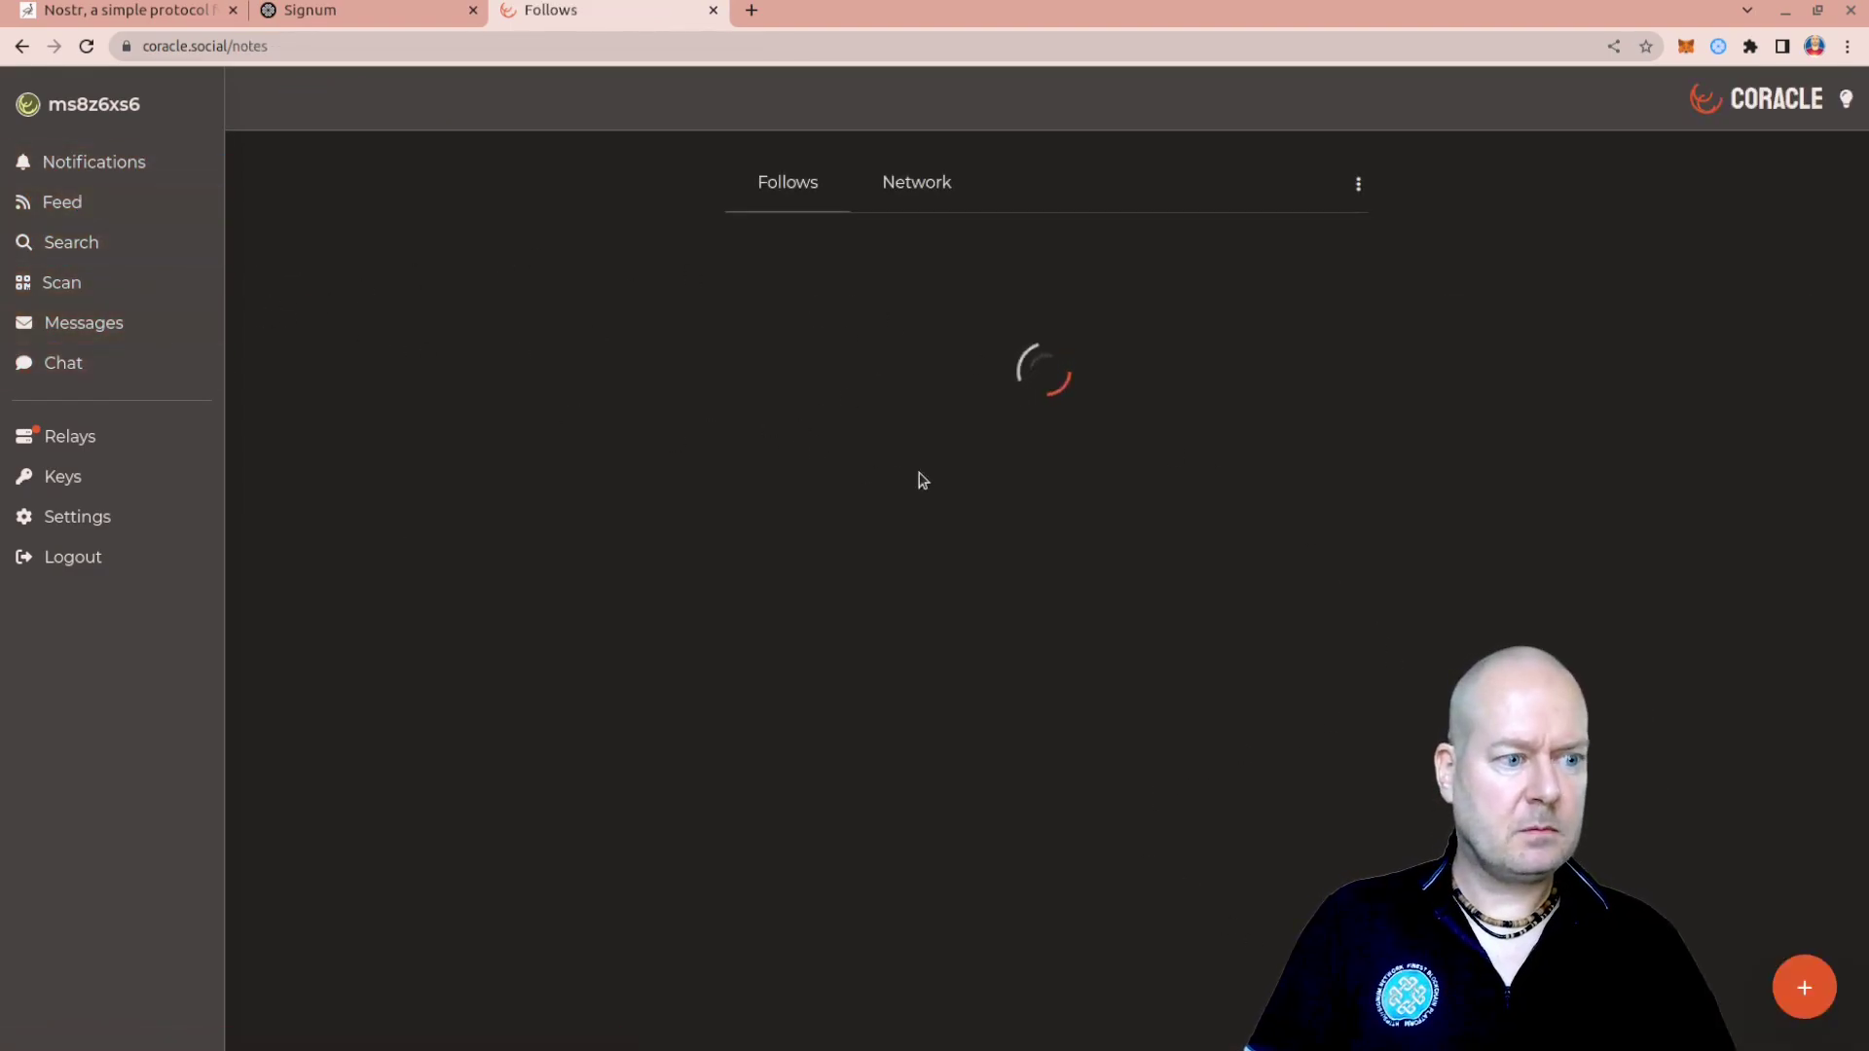
scroll(596, 755, down, 6)
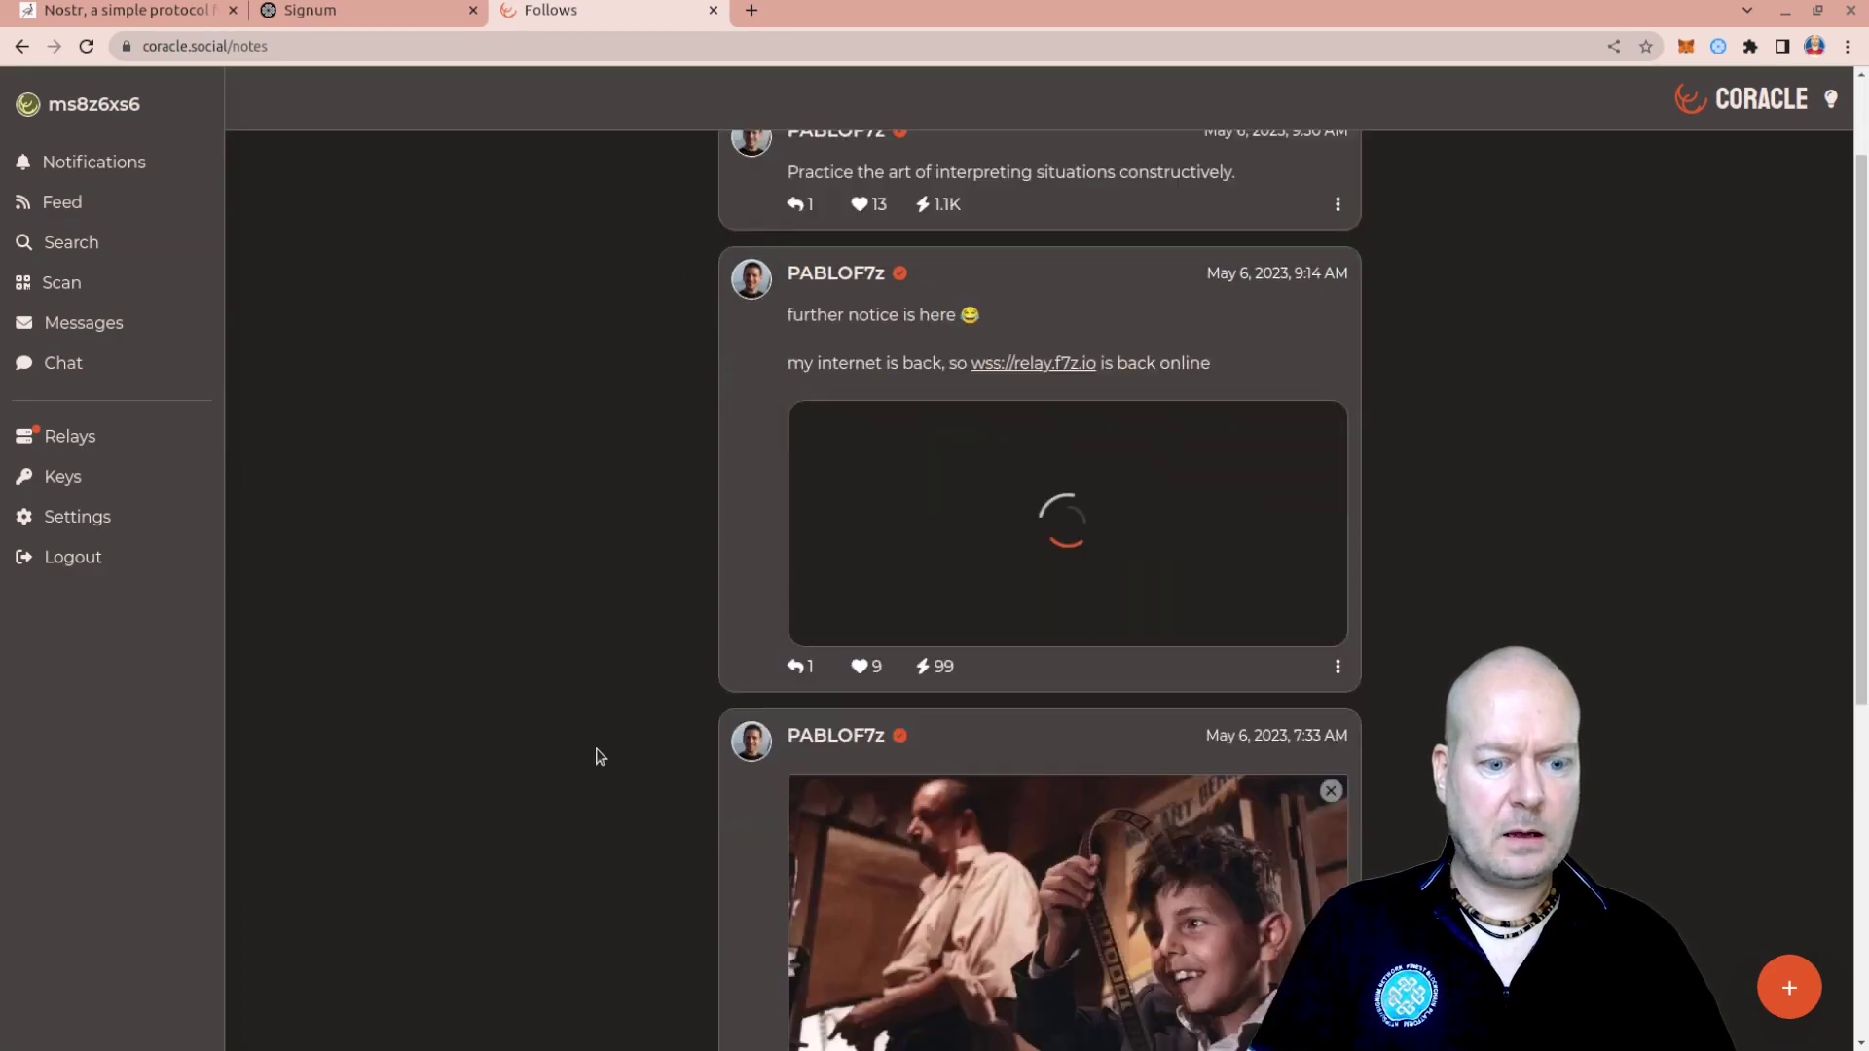
scroll(828, 737, up, 6)
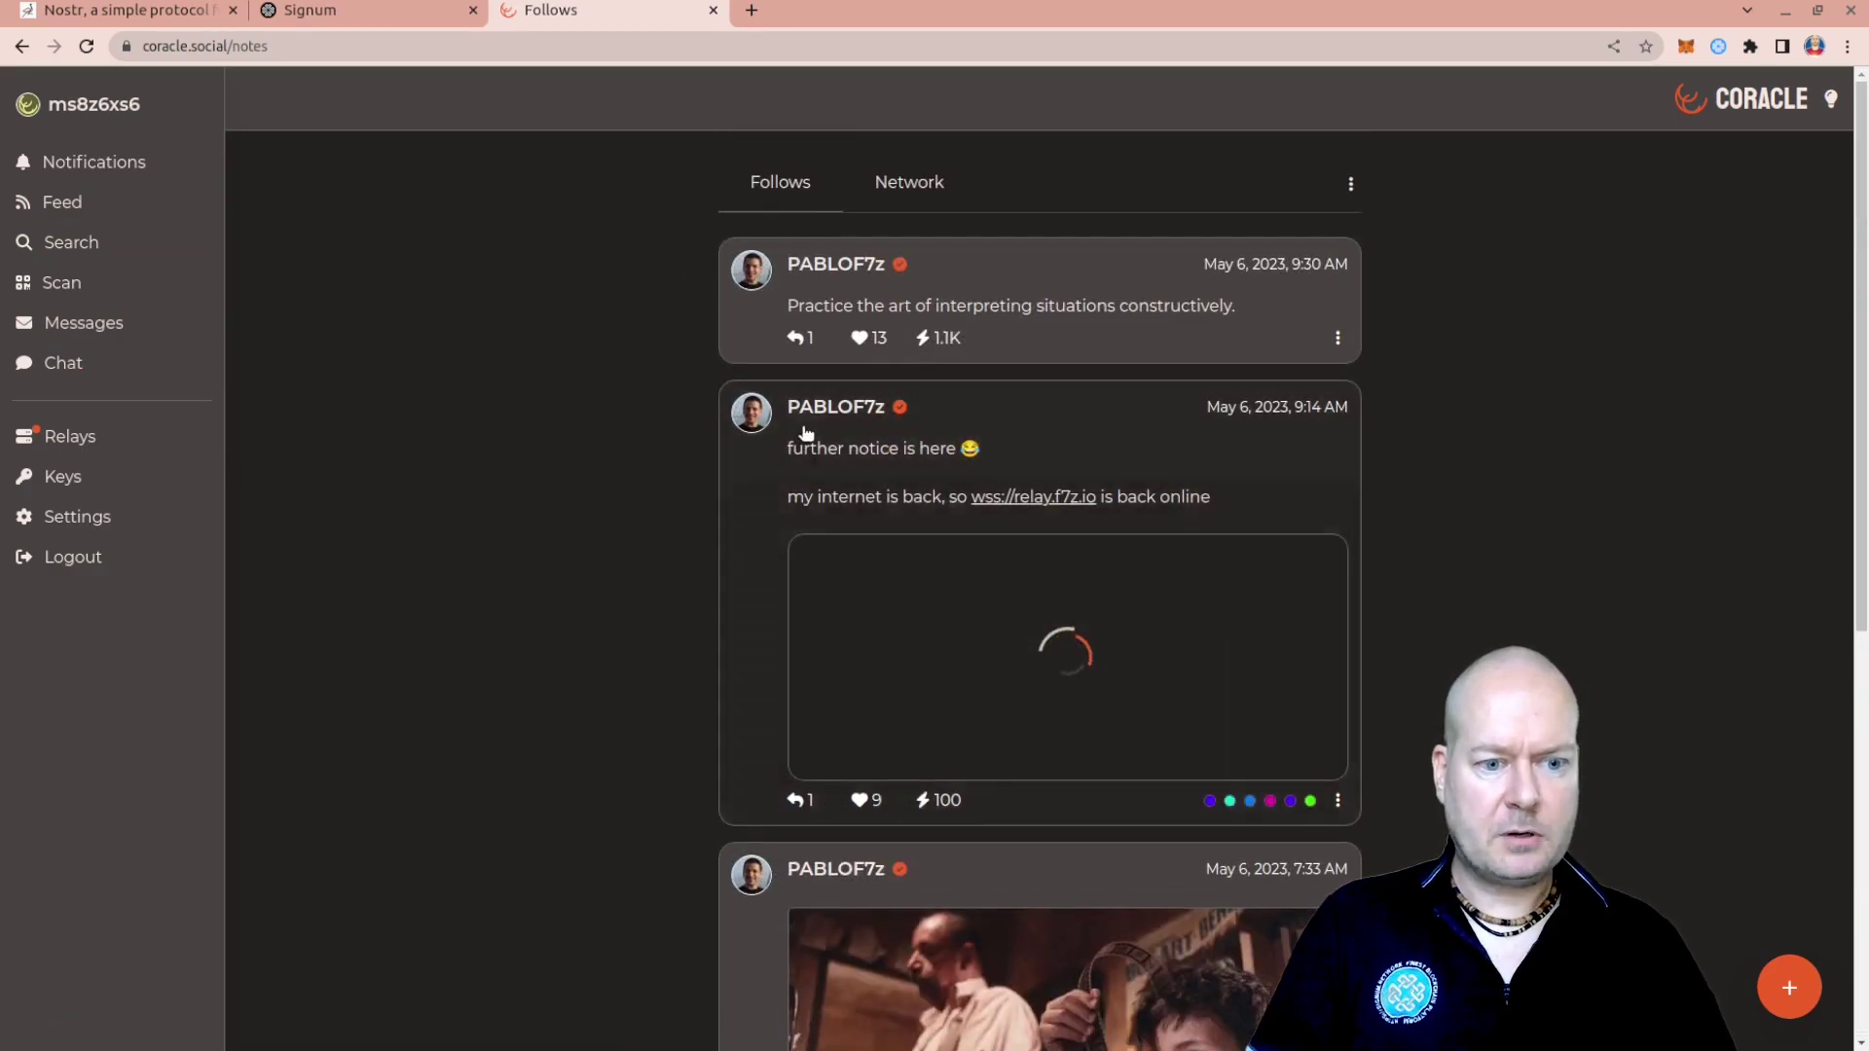
click(861, 340)
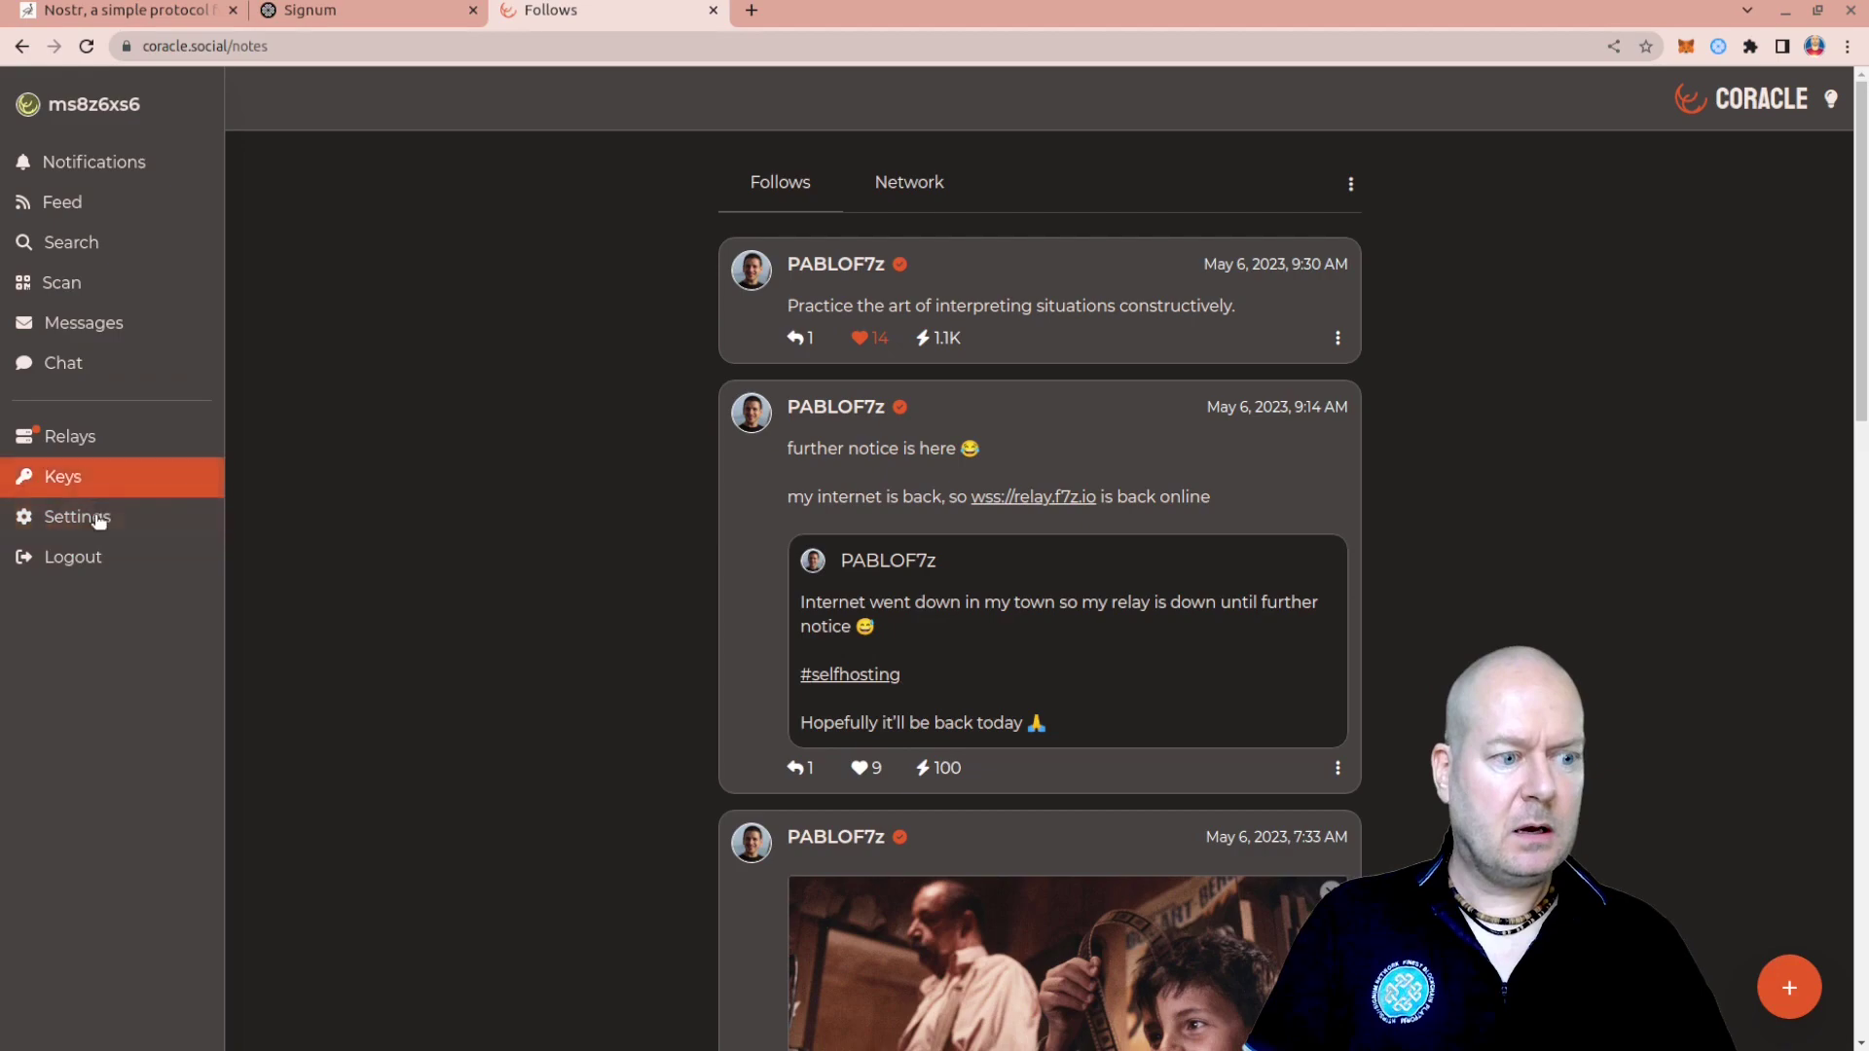
click(85, 443)
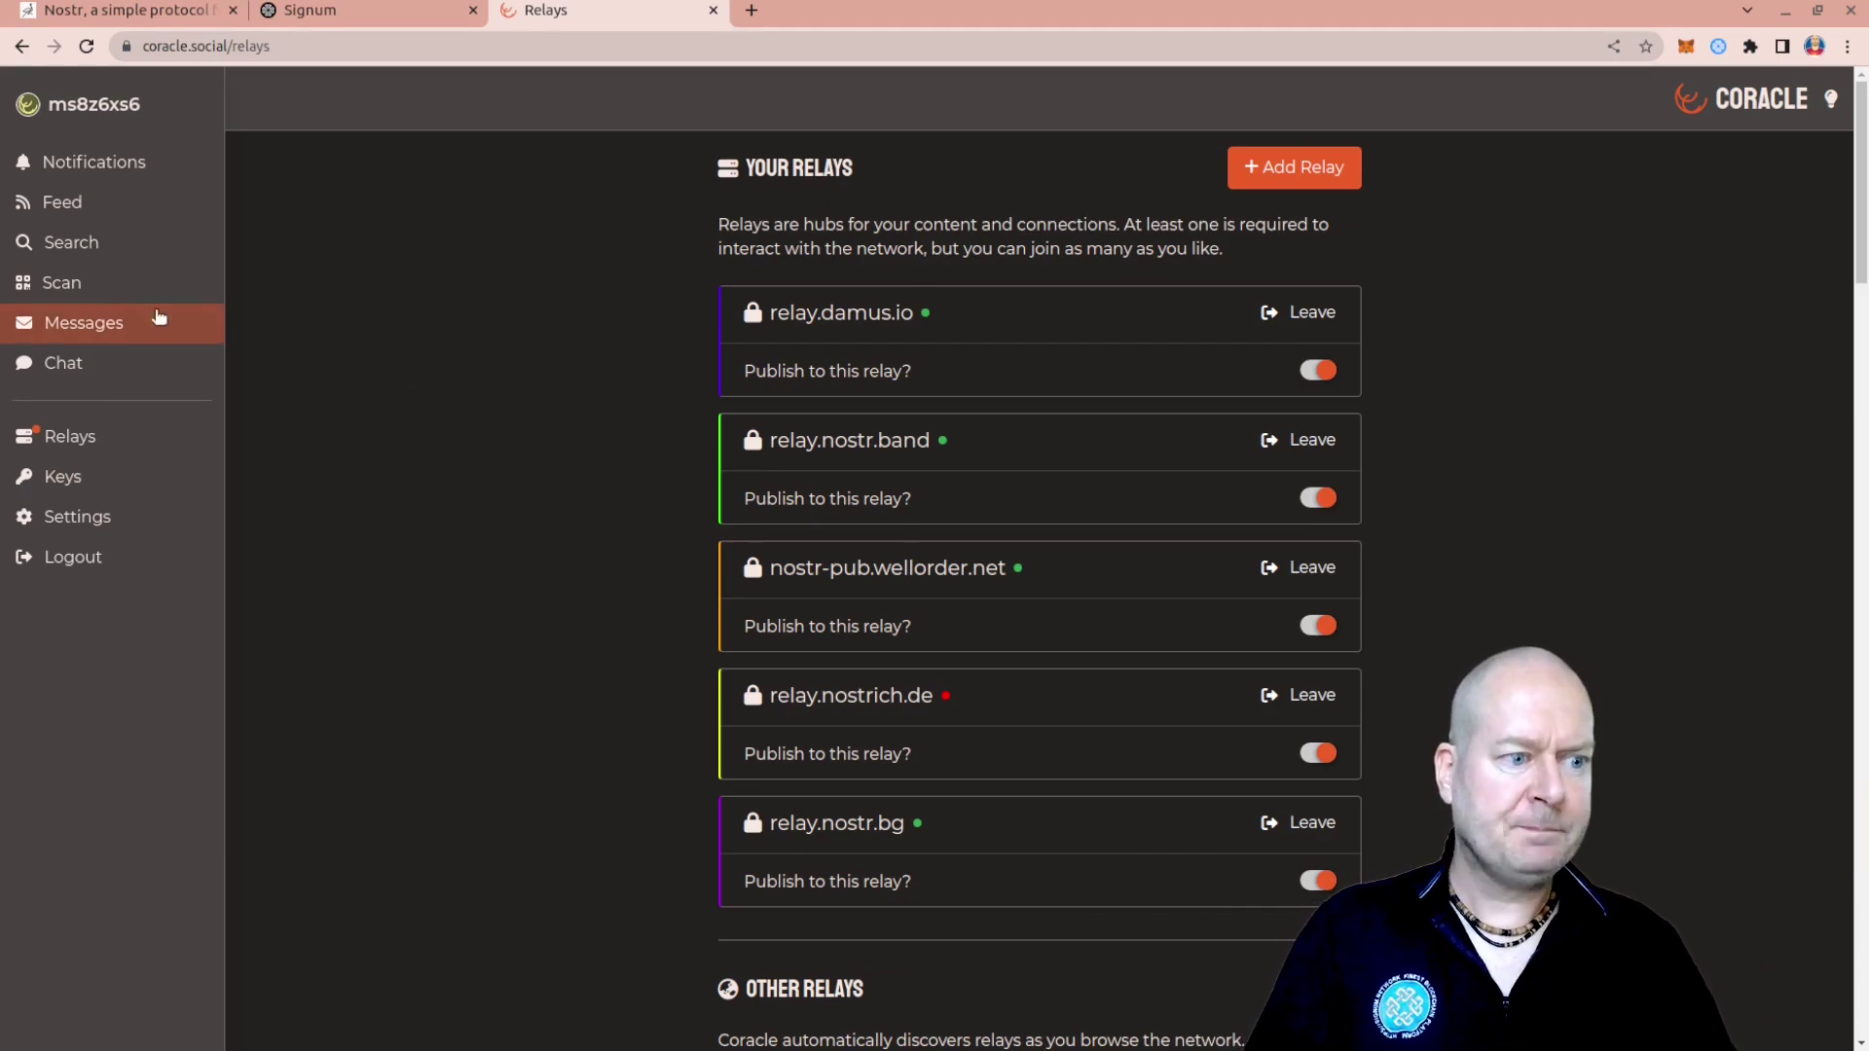
Open the Signum Enthusiast conversation from Messages and bring up the Signum XT Wallet popup
click(109, 324)
click(951, 458)
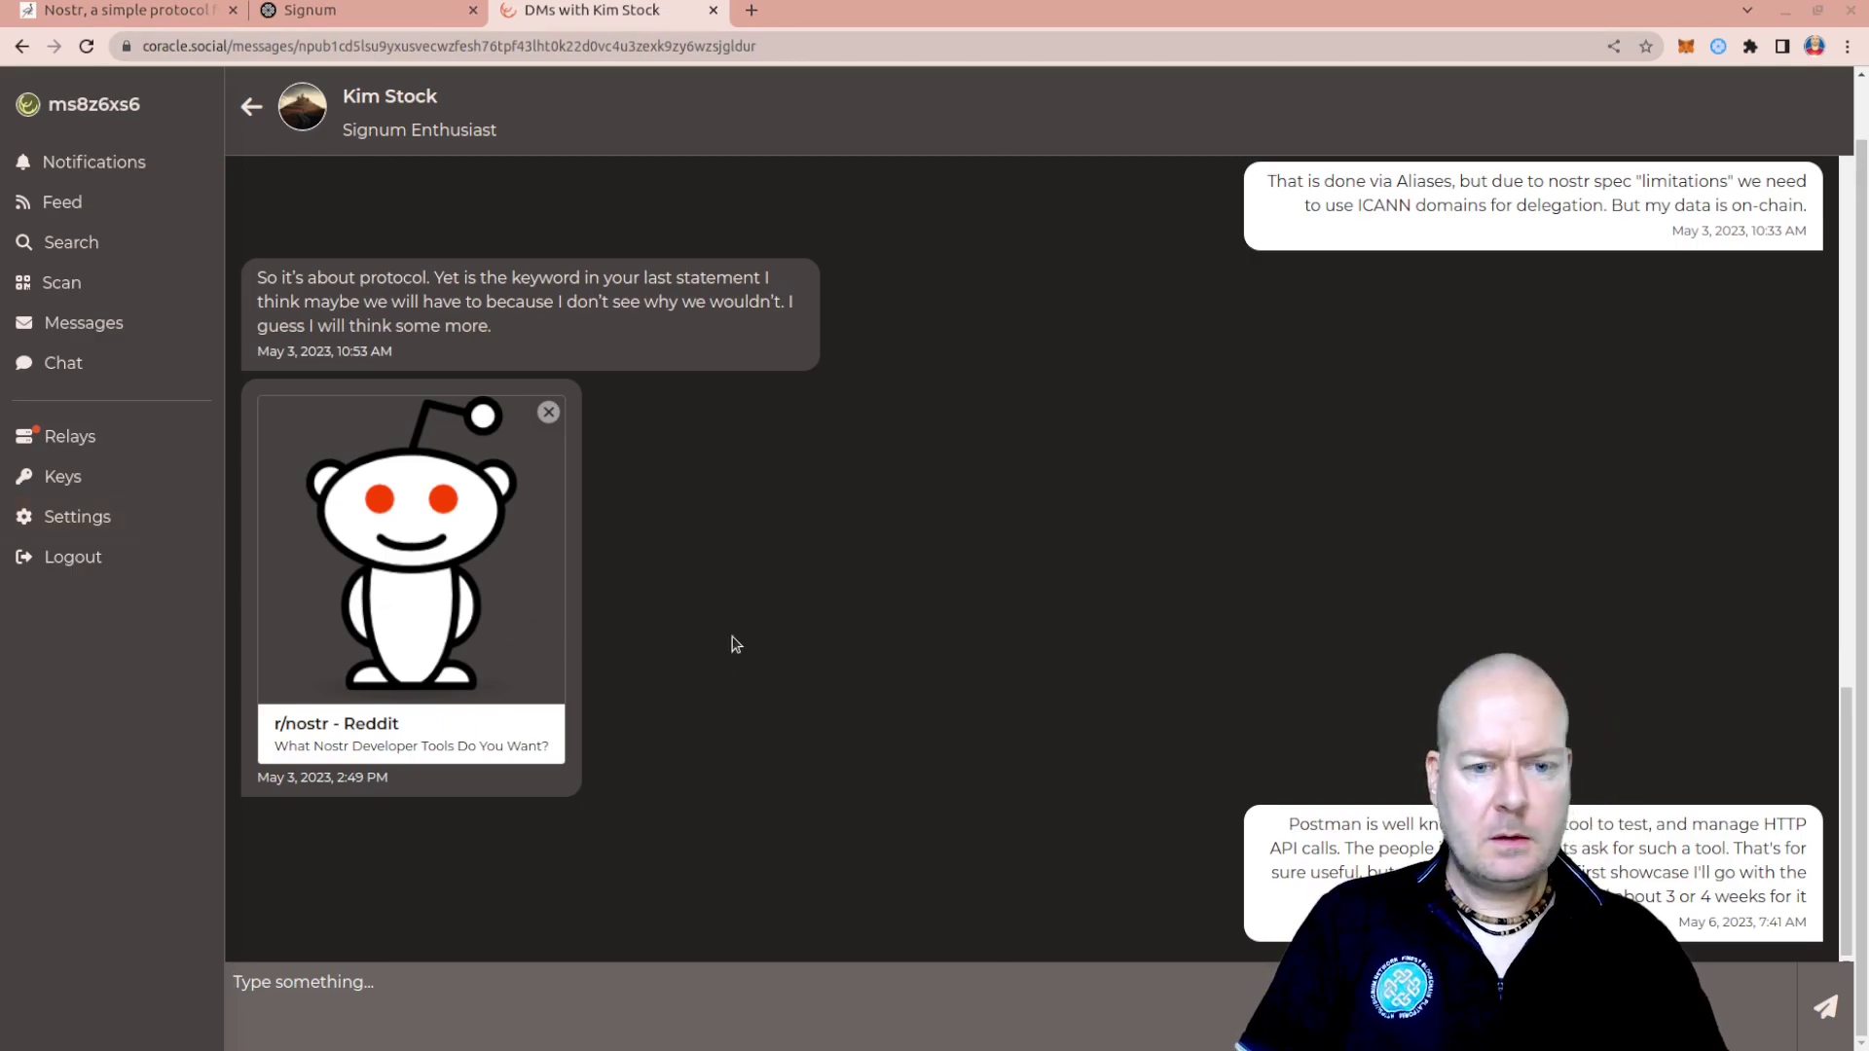
scroll(1496, 630, up, 8)
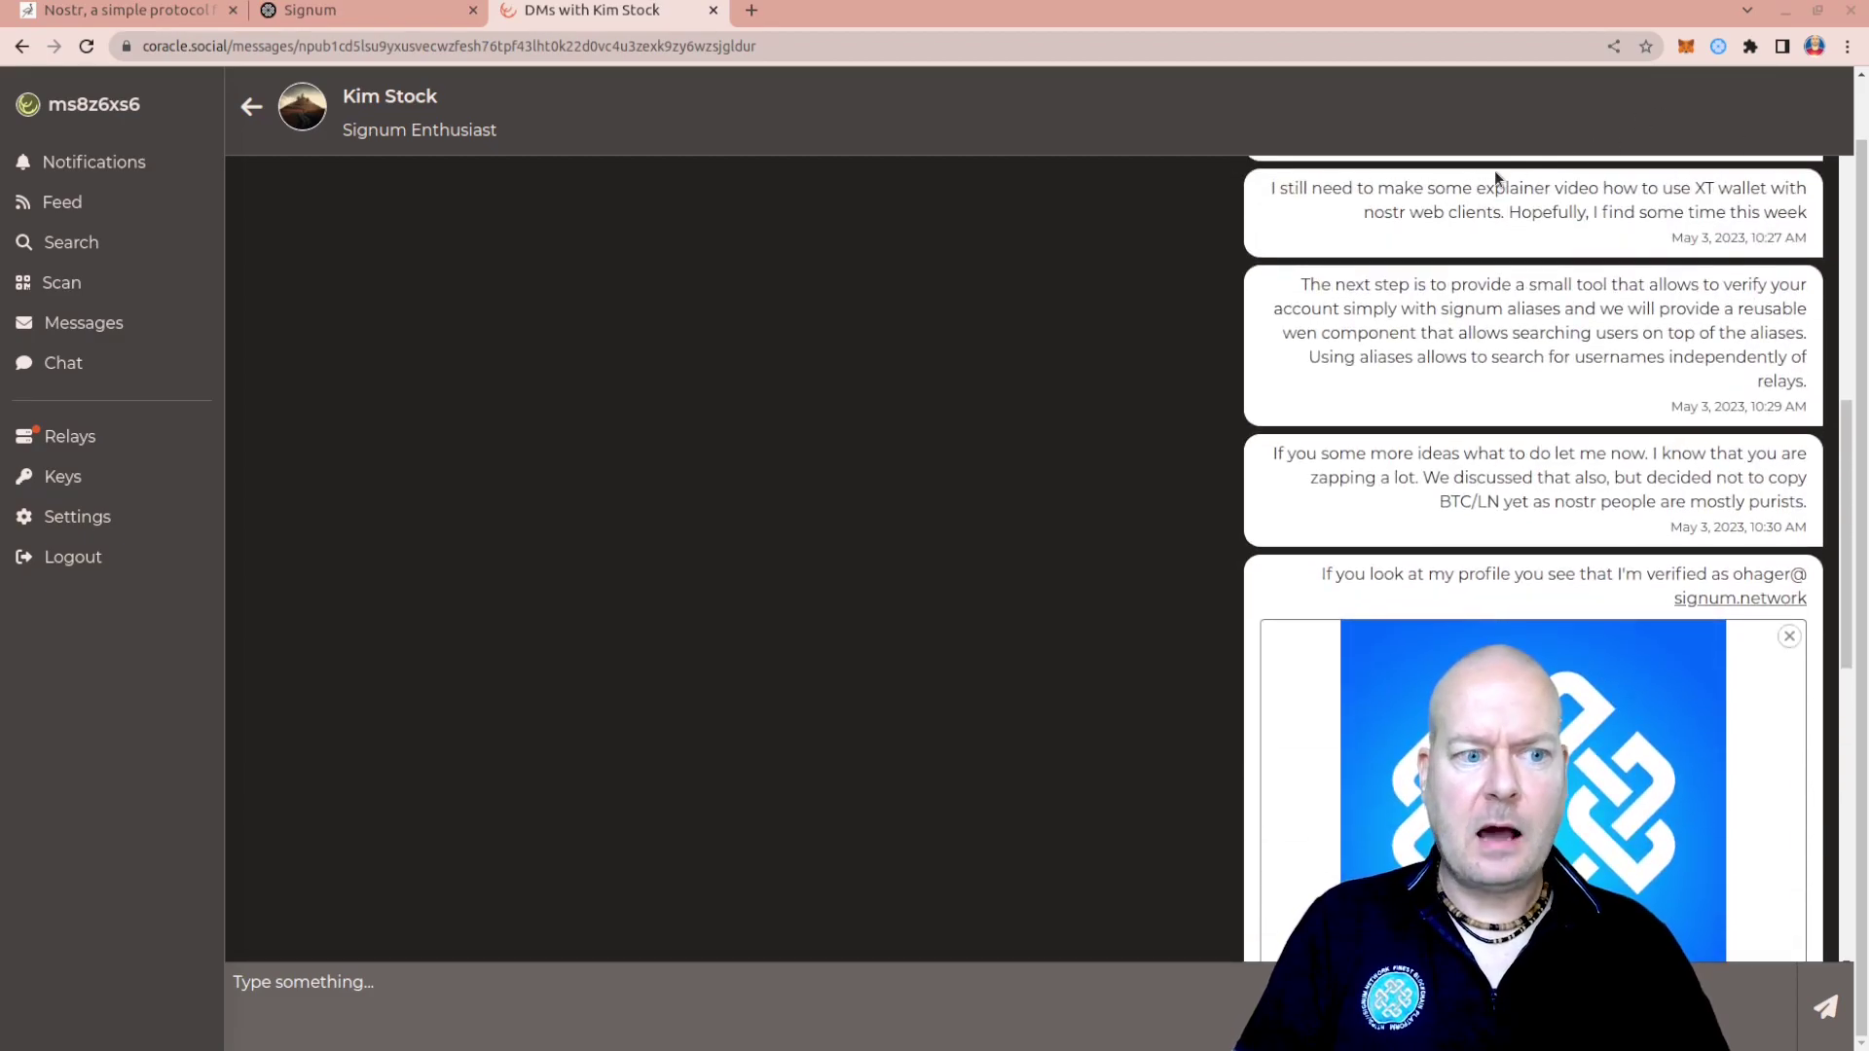
click(1719, 47)
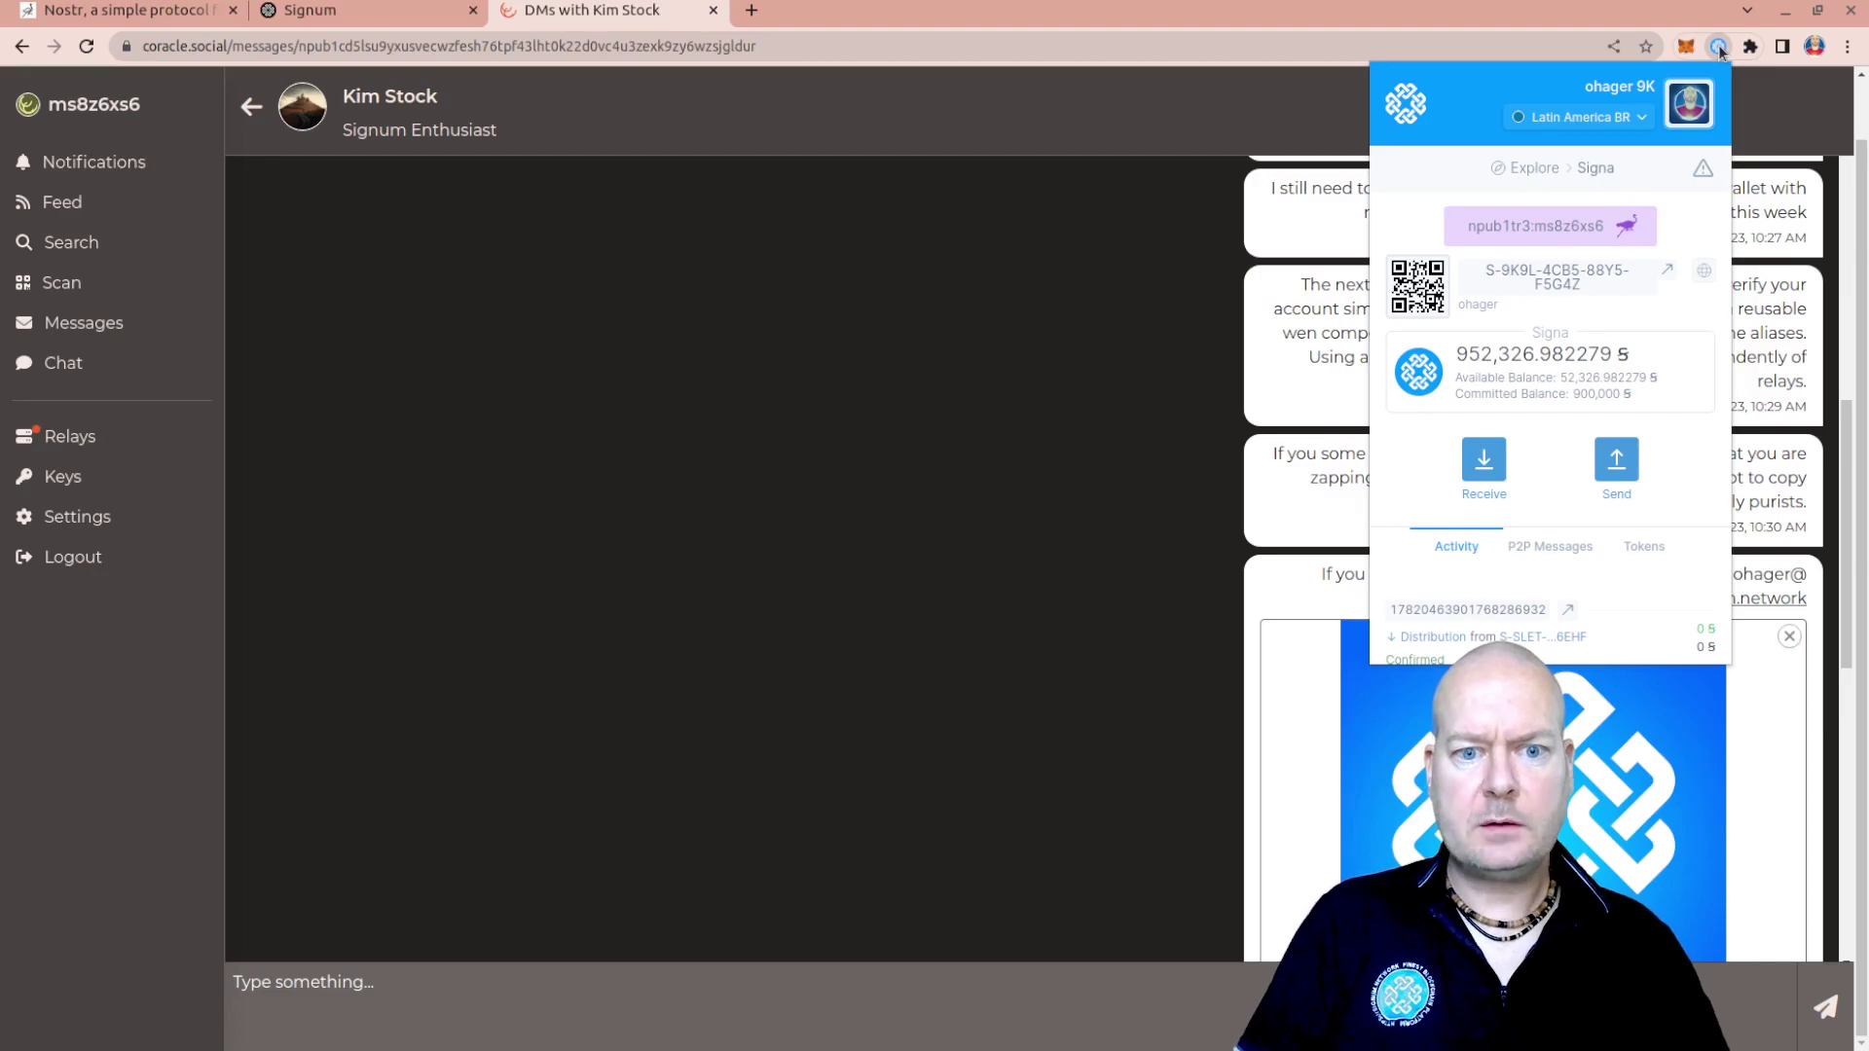
Maximize Signum XT Wallet into its own tab and go to its Settings page
click(1693, 107)
click(1542, 582)
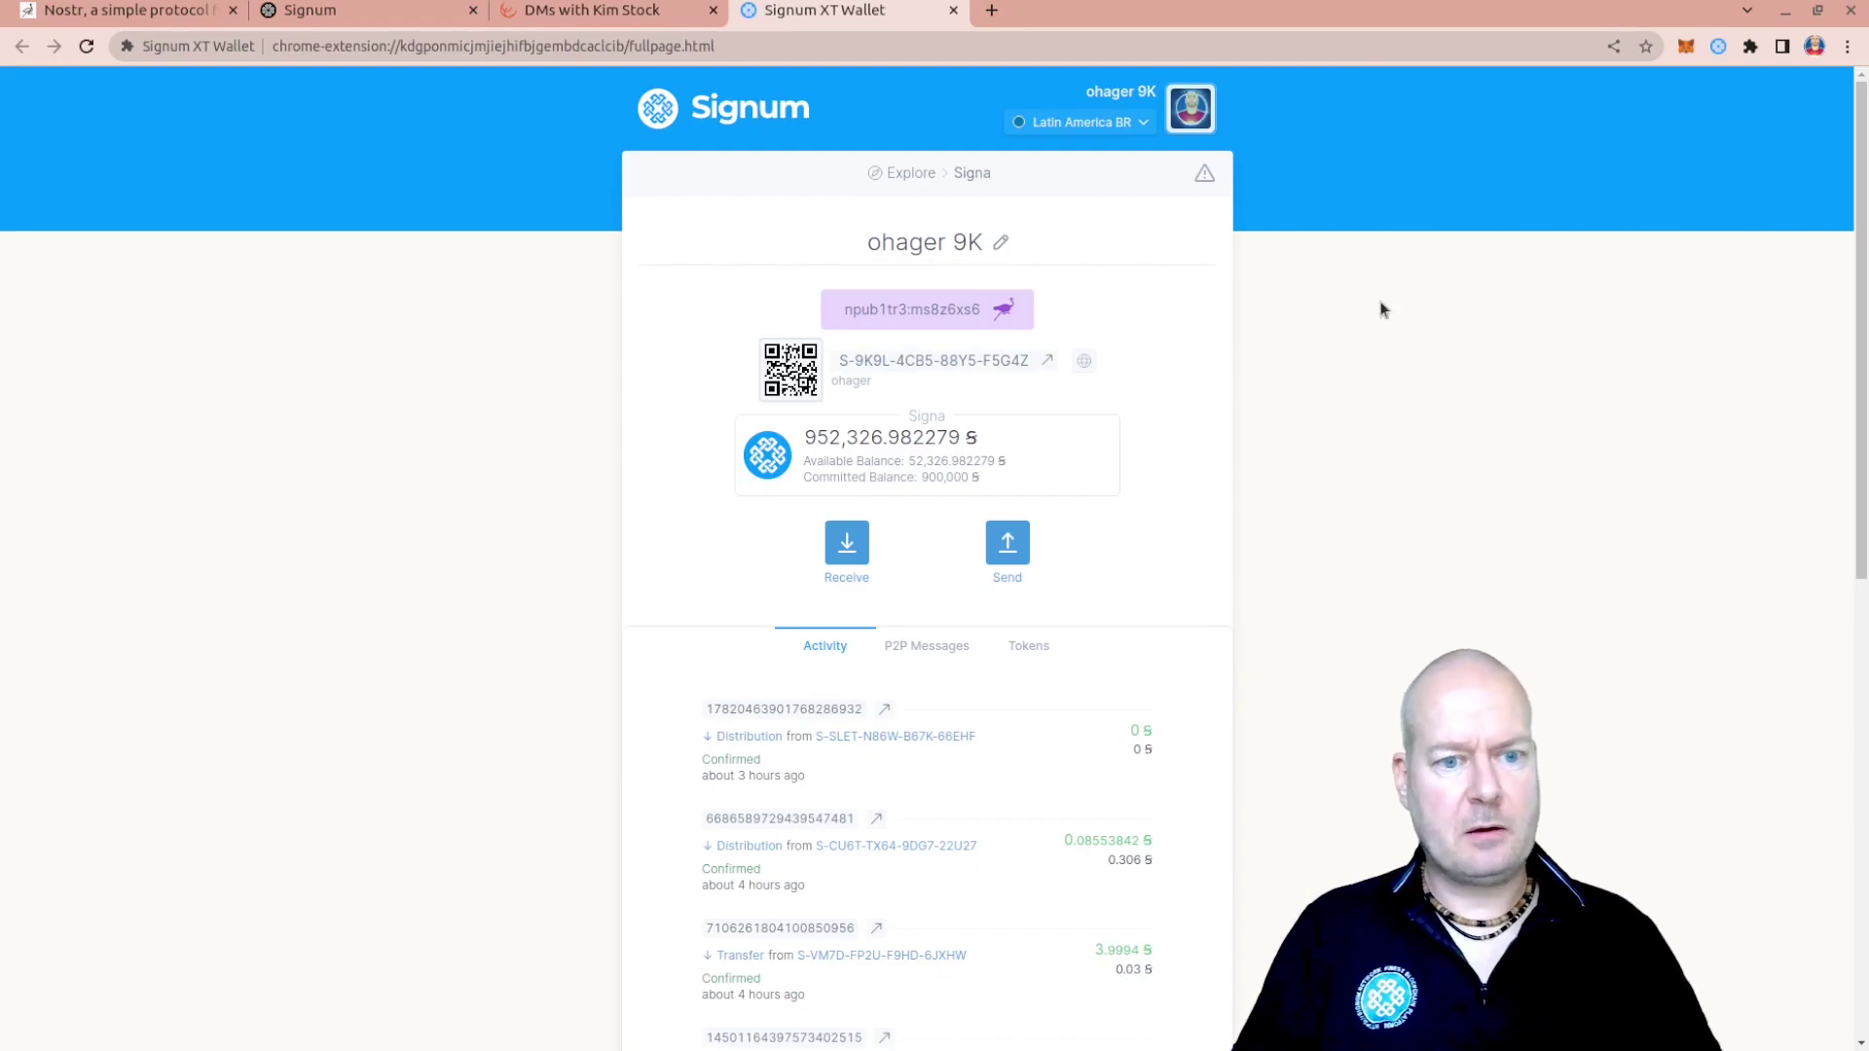
click(1194, 113)
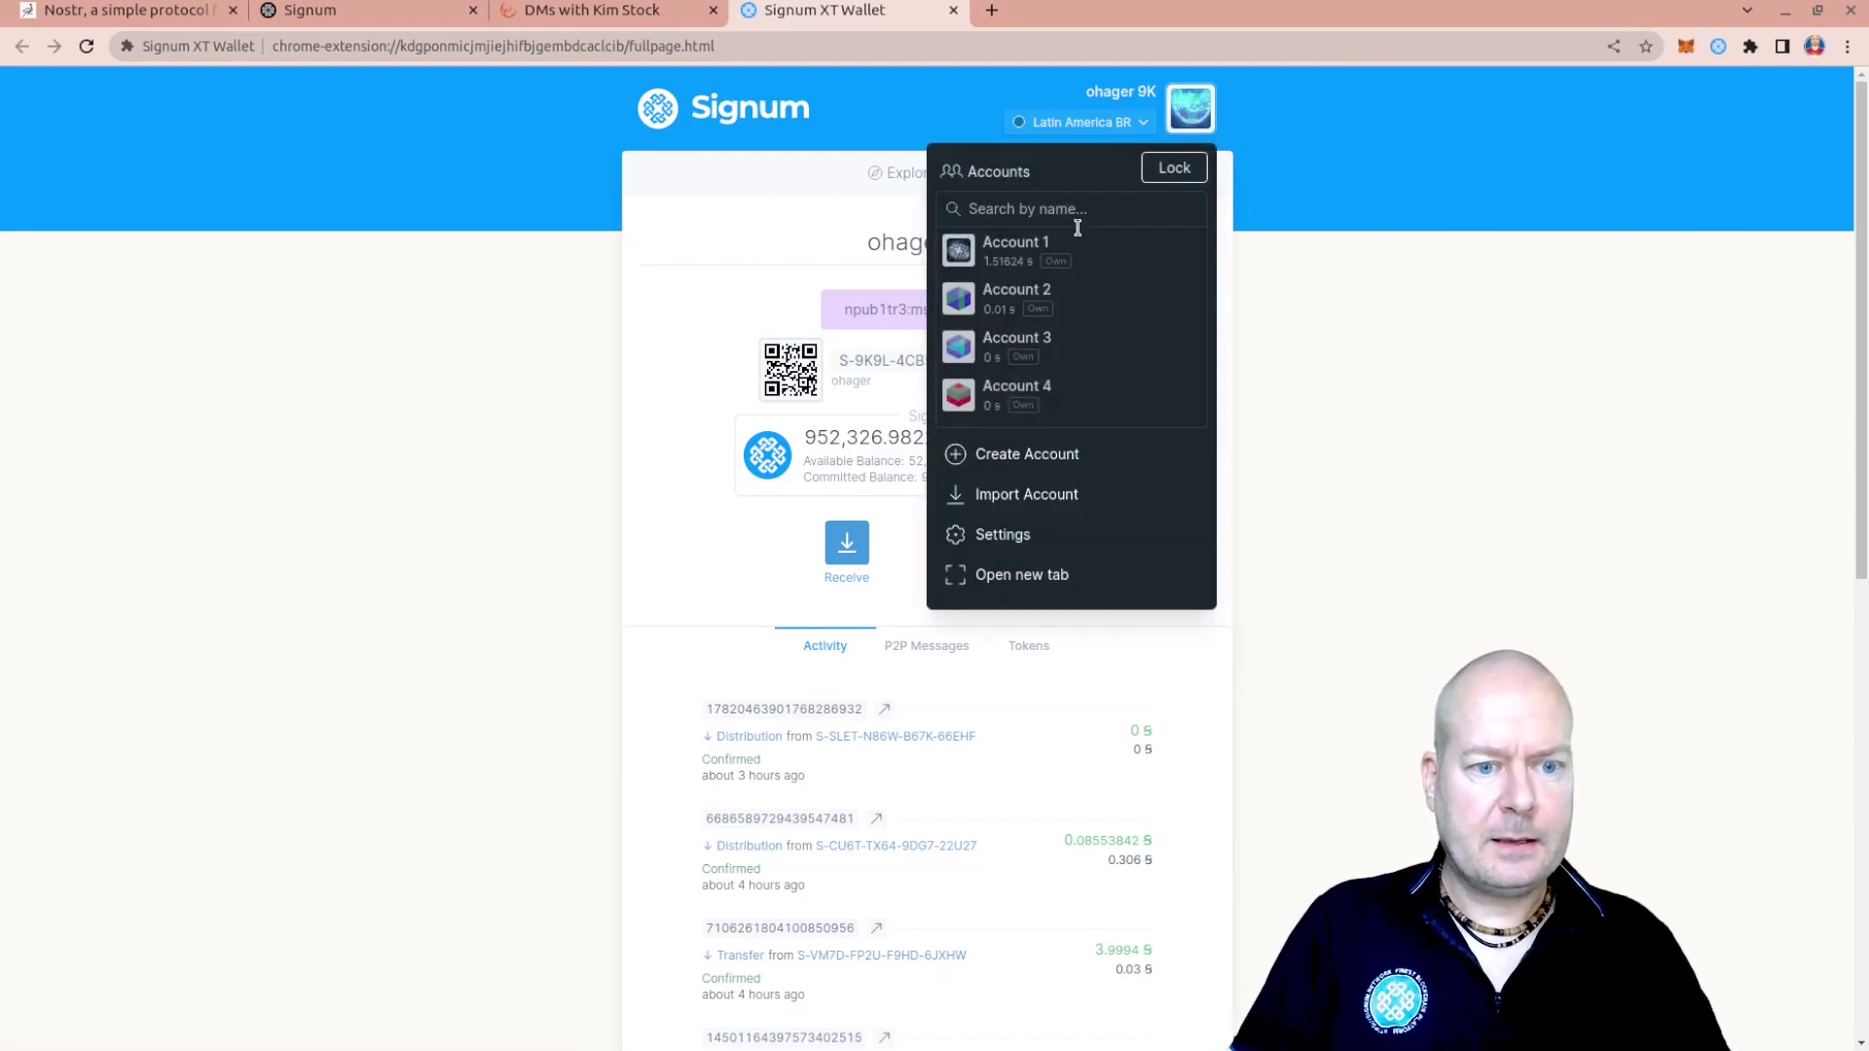
click(1064, 535)
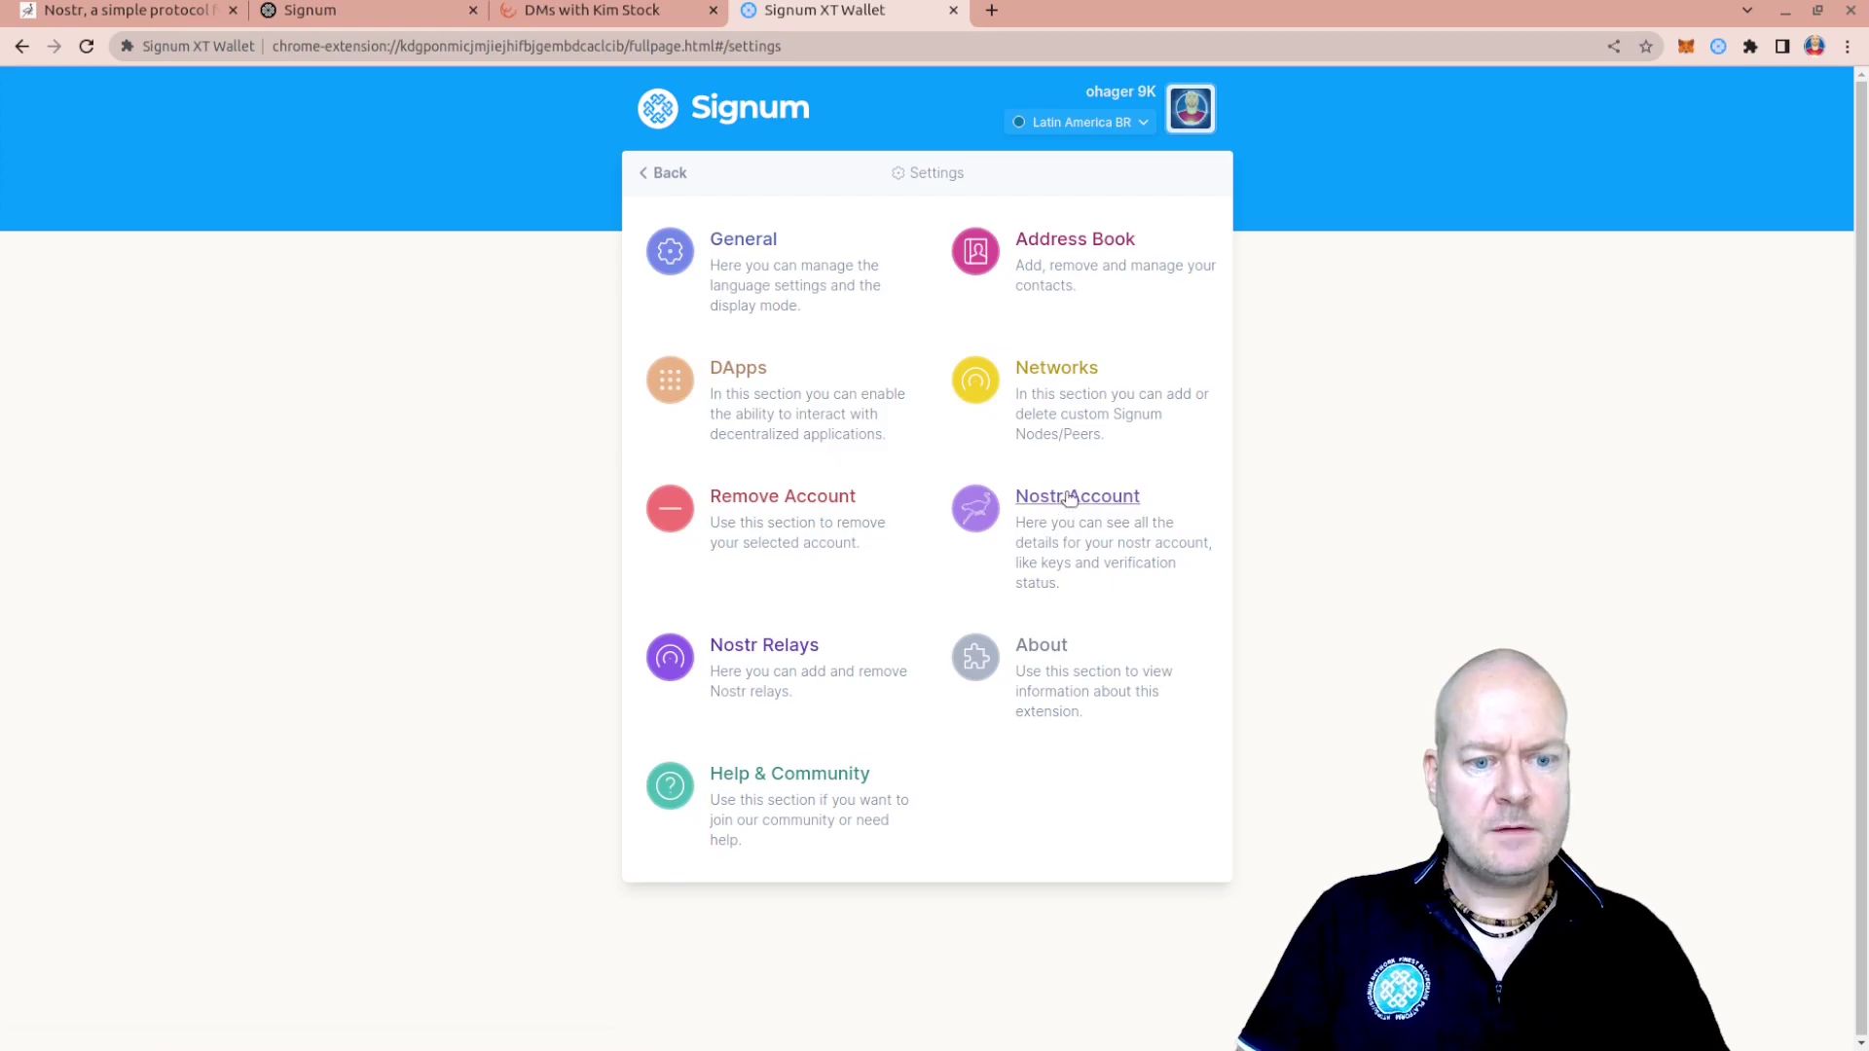
Open the Nostr Account details, try the protected private key box, and select the public key
click(1069, 496)
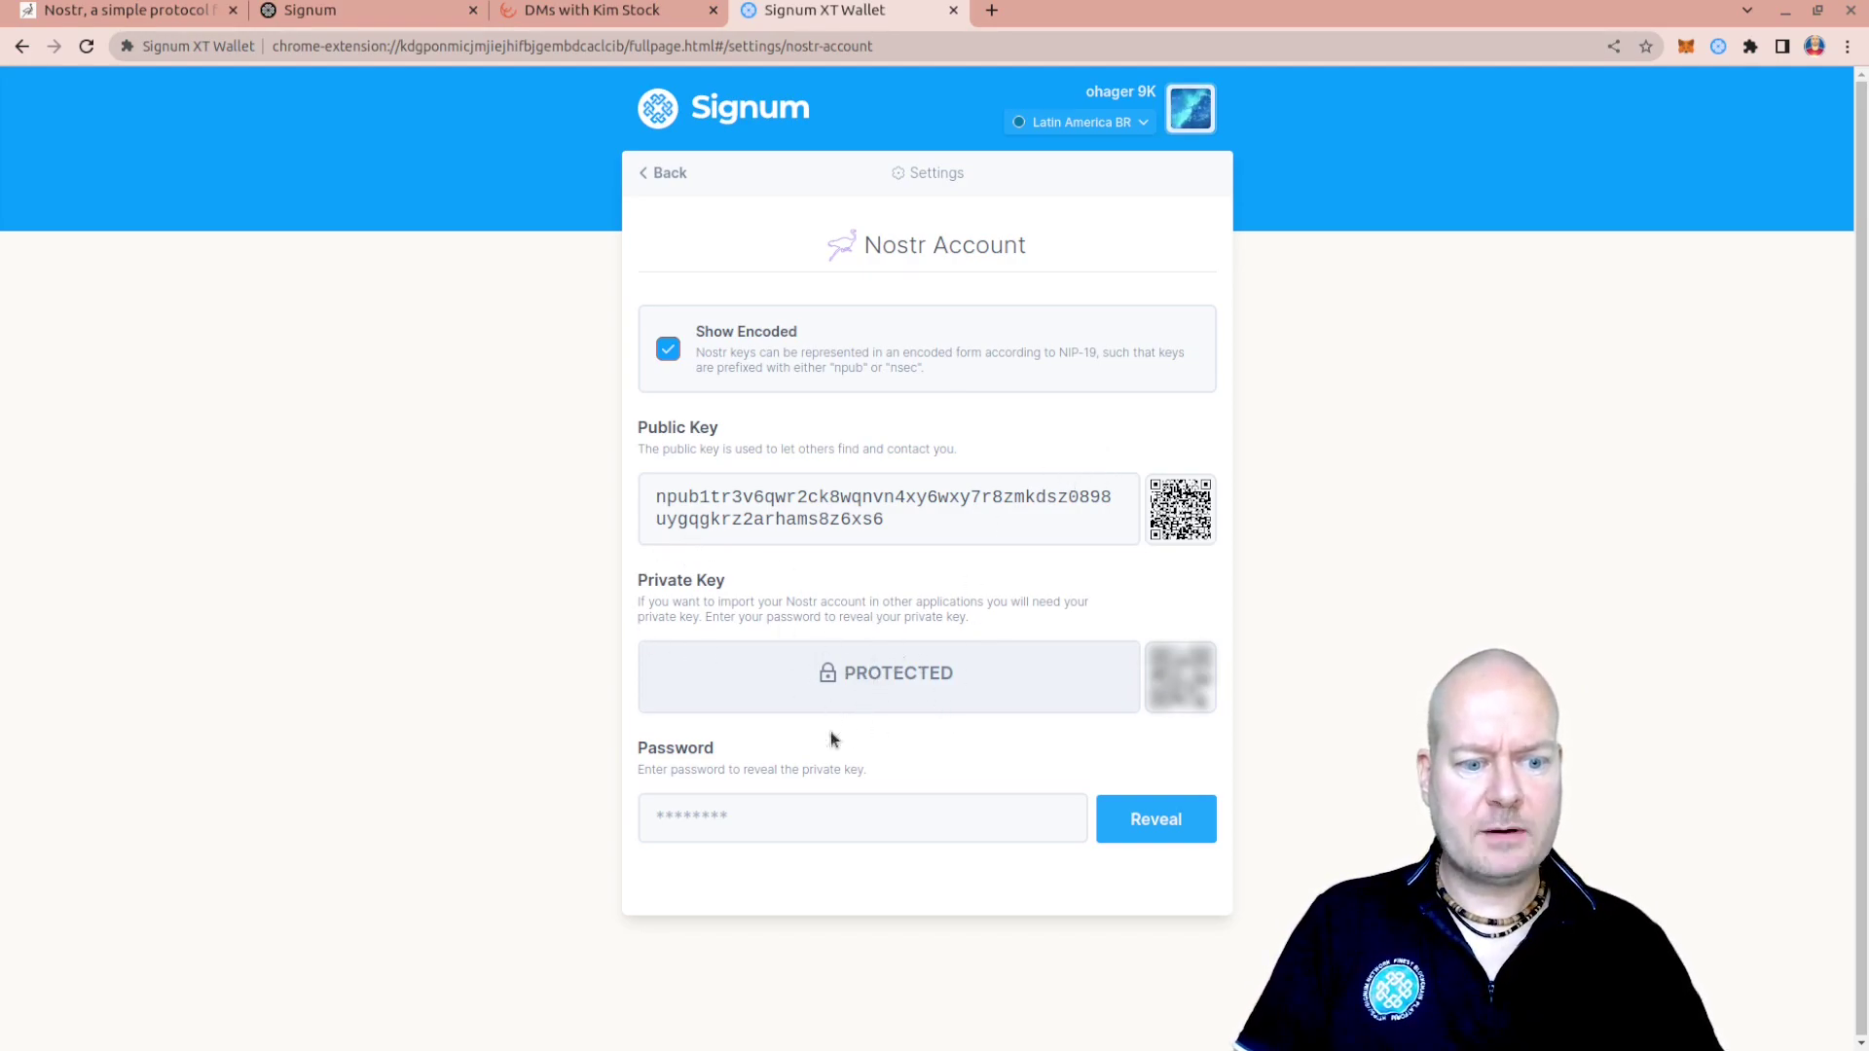
click(860, 691)
click(861, 692)
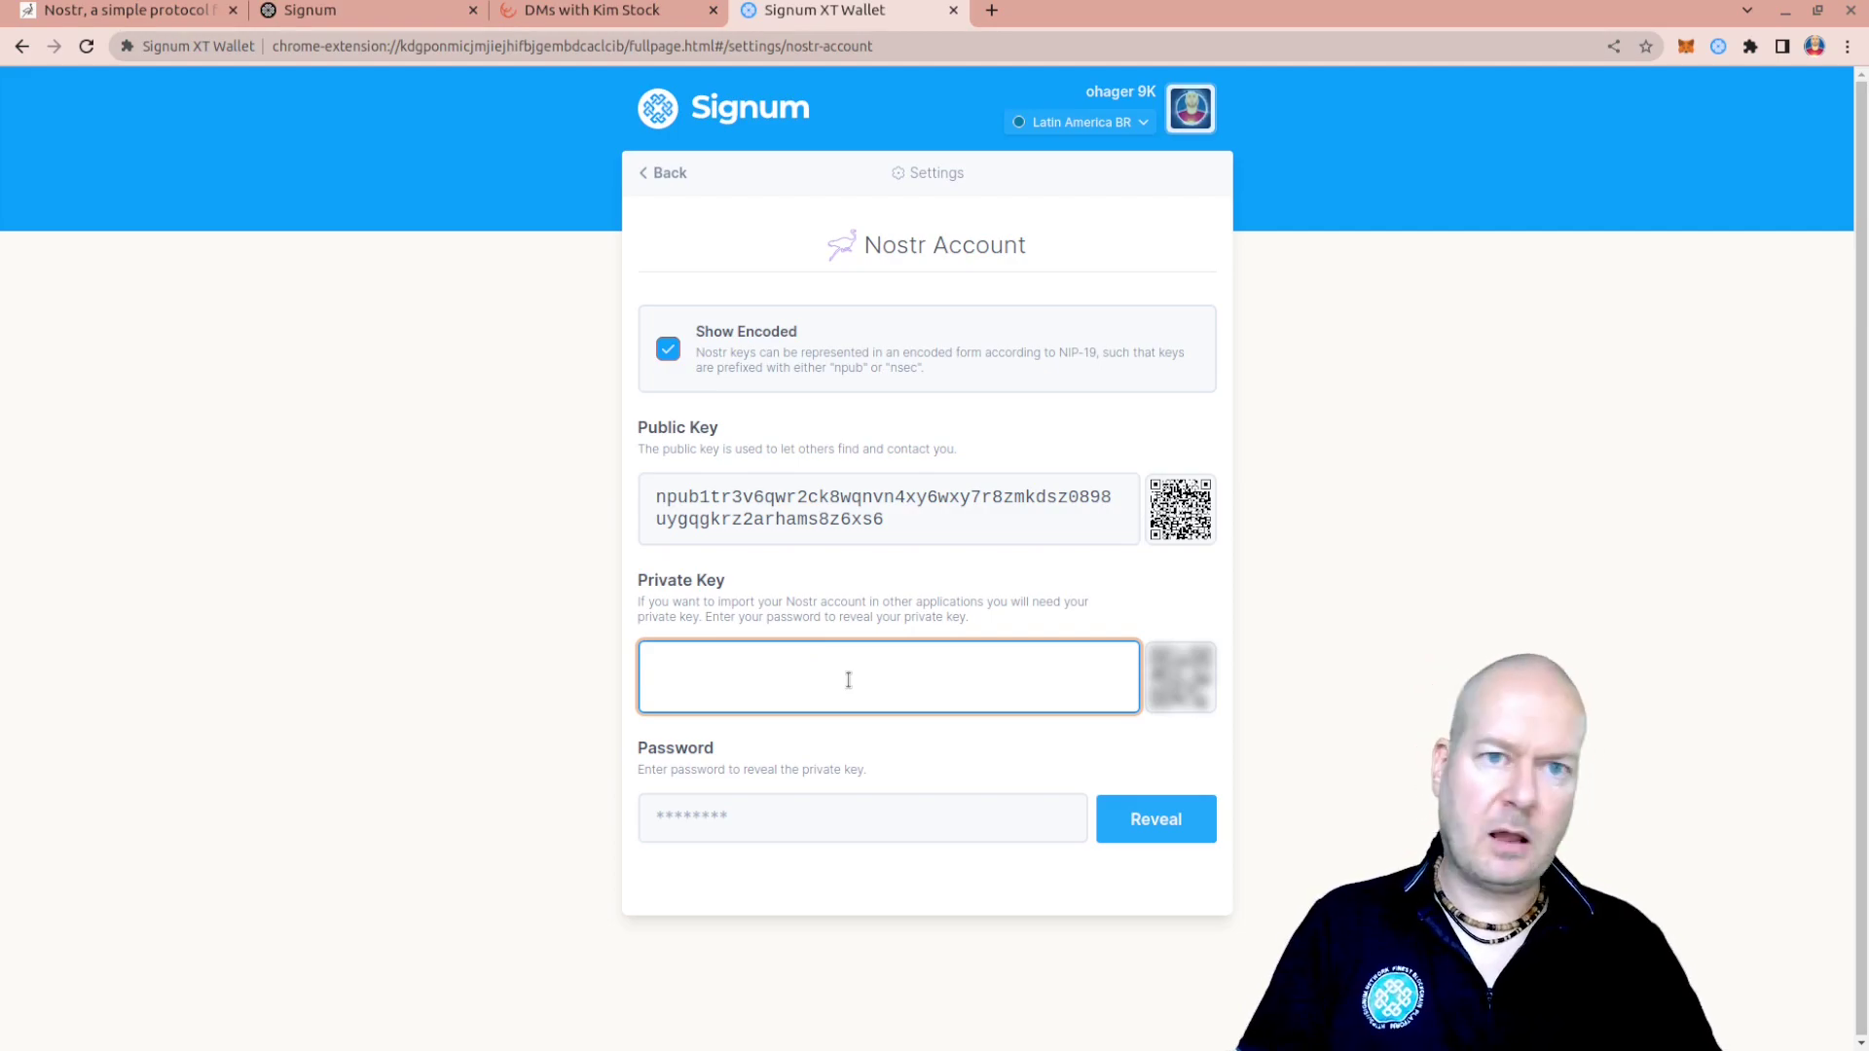
double_click(927, 514)
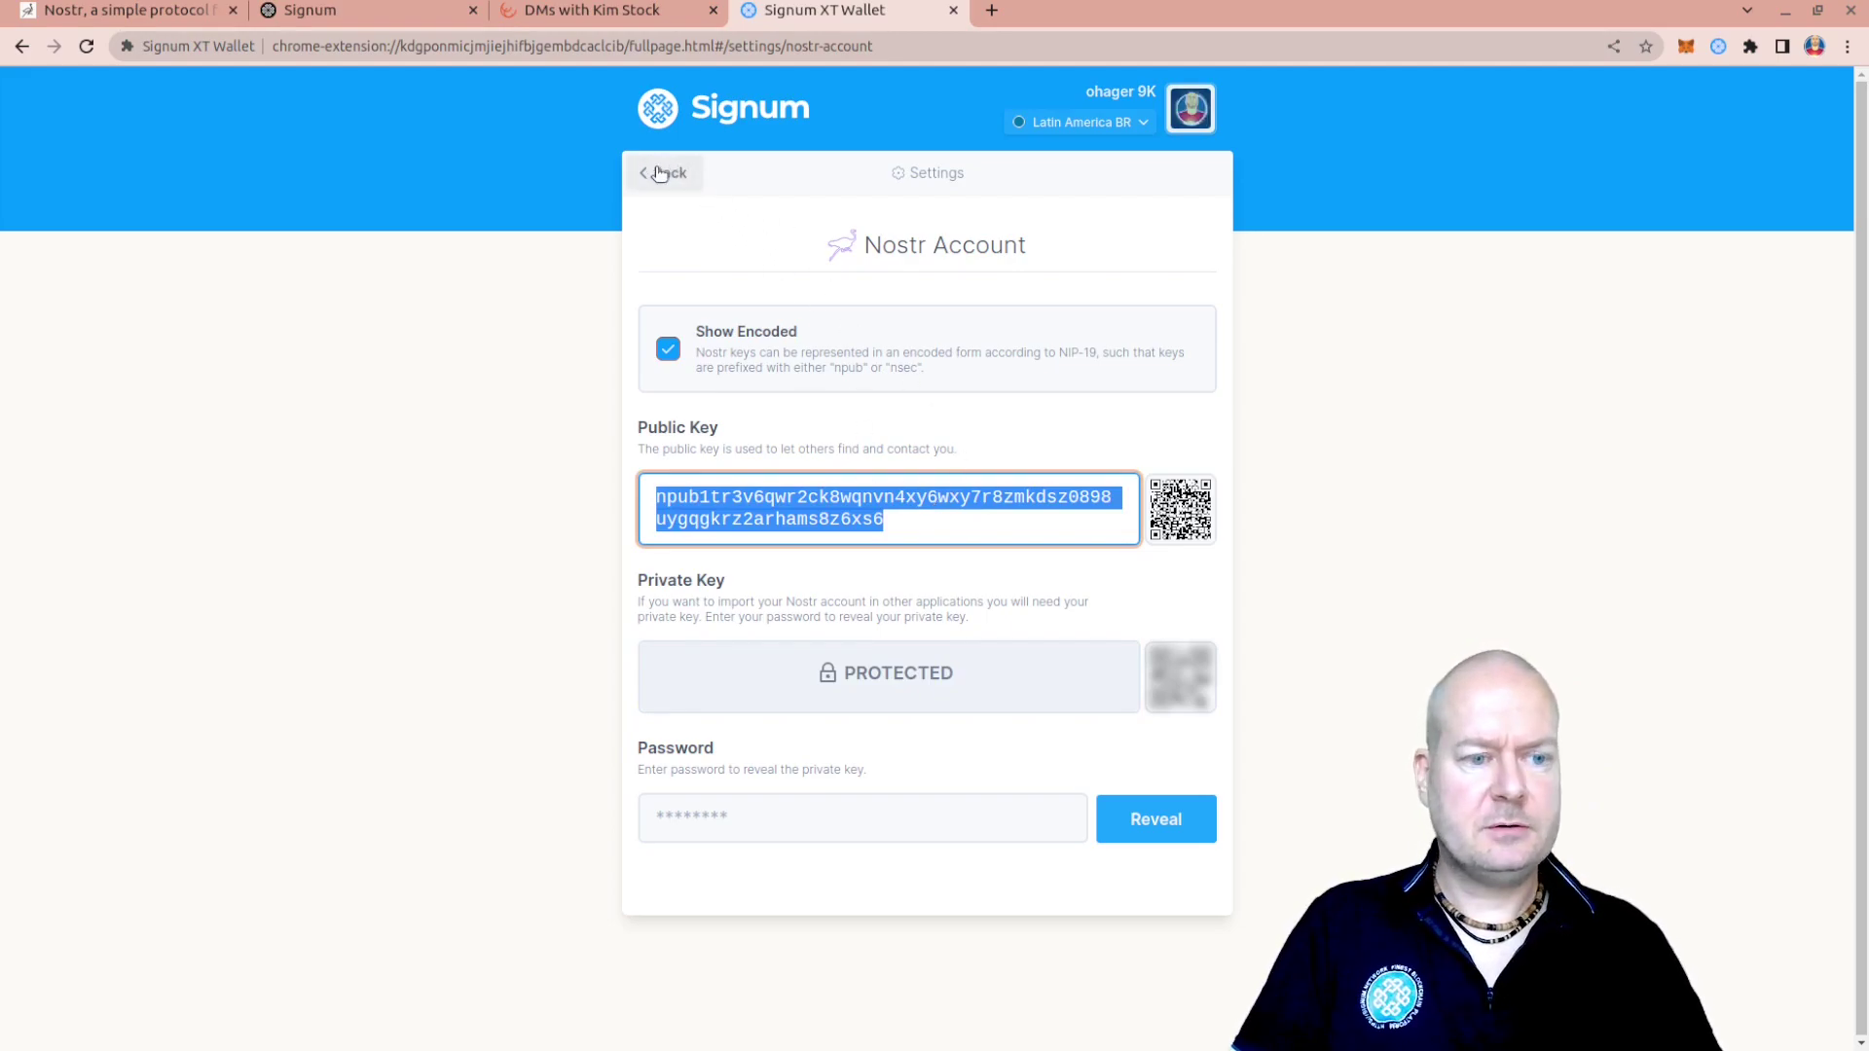
Toggle Show Encoded repeatedly to compare hex and npub public key forms, ending on npub
click(669, 352)
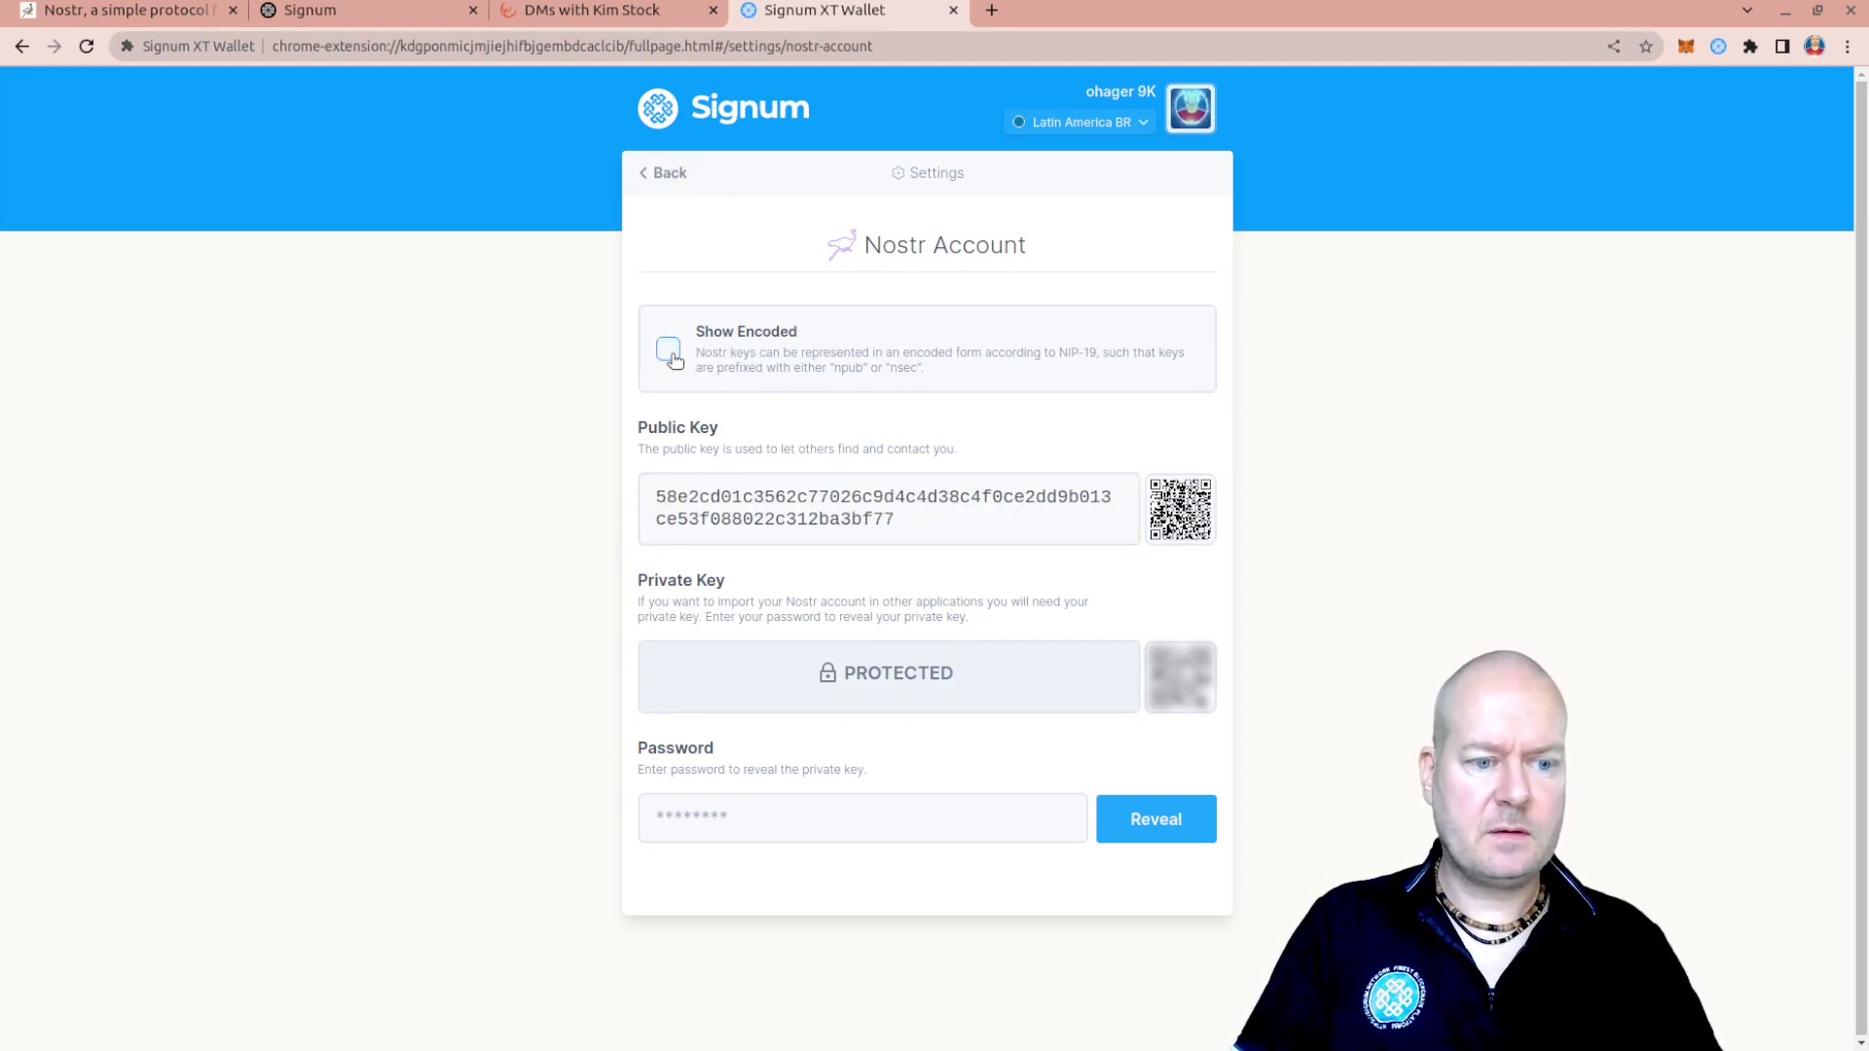
click(667, 353)
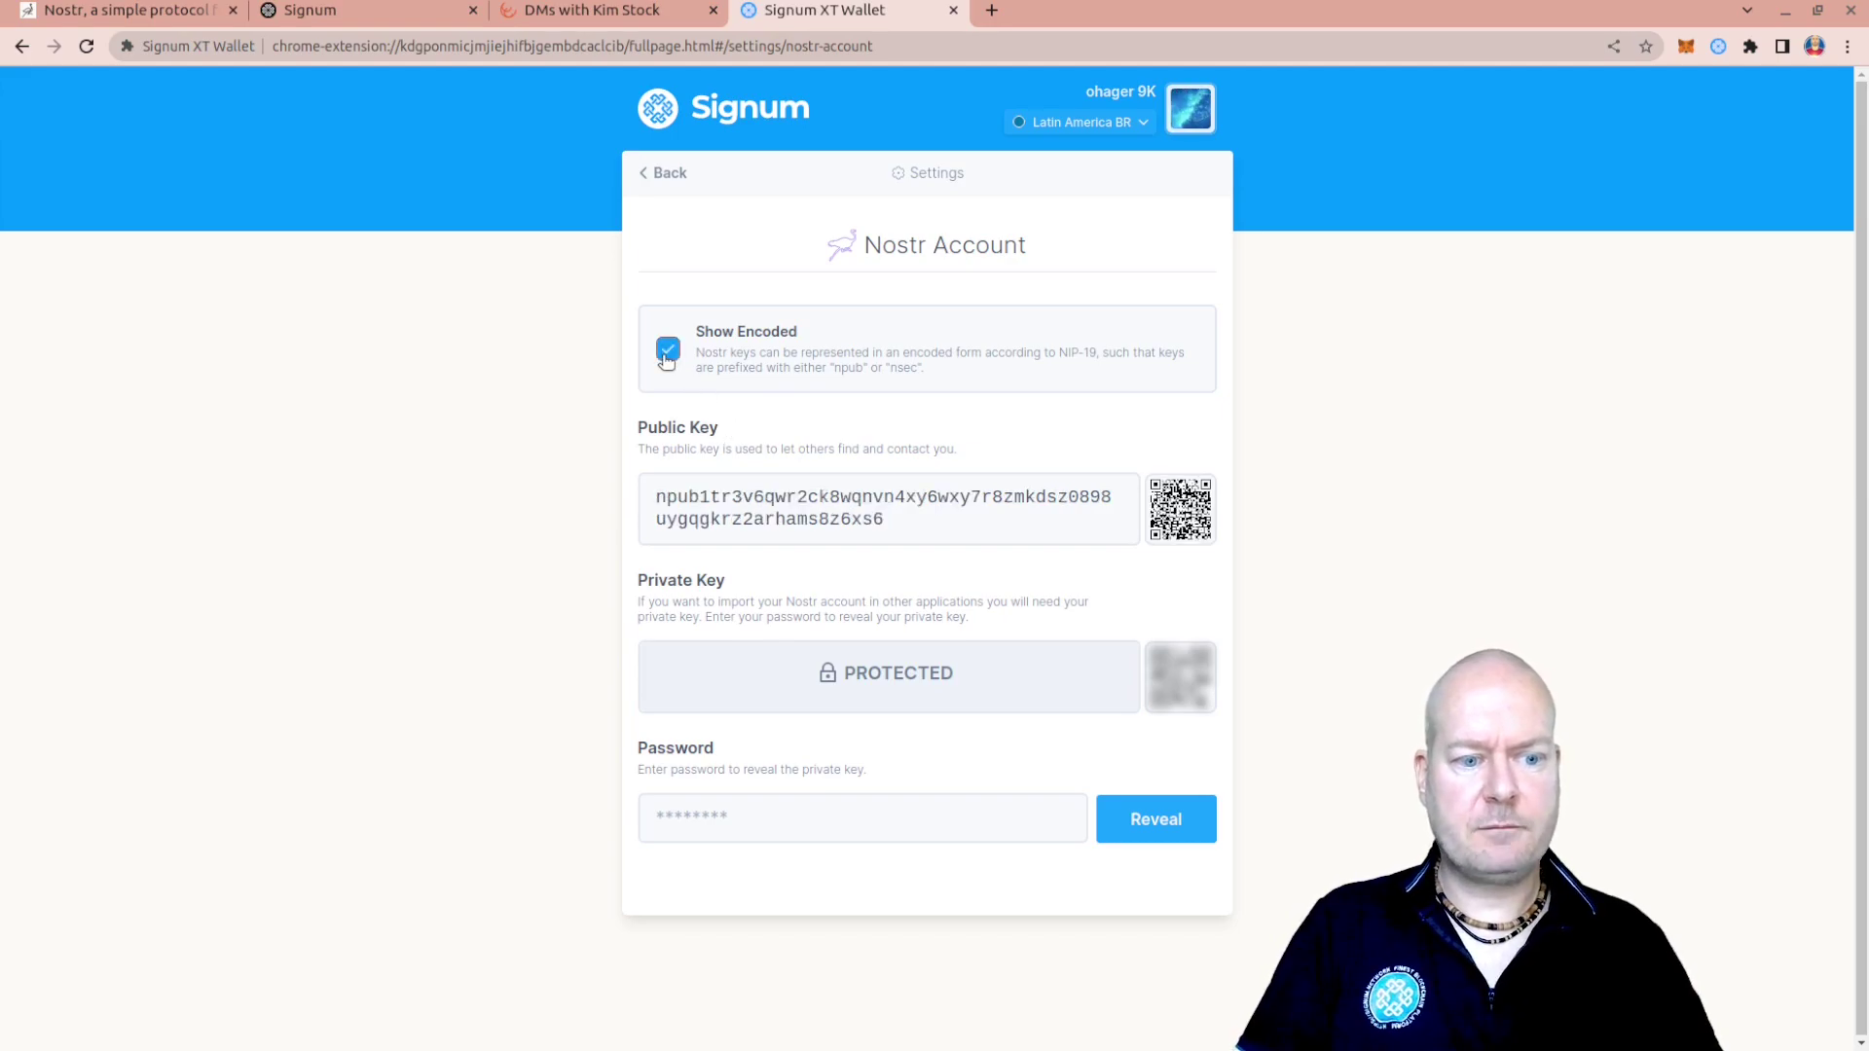
click(667, 354)
click(668, 354)
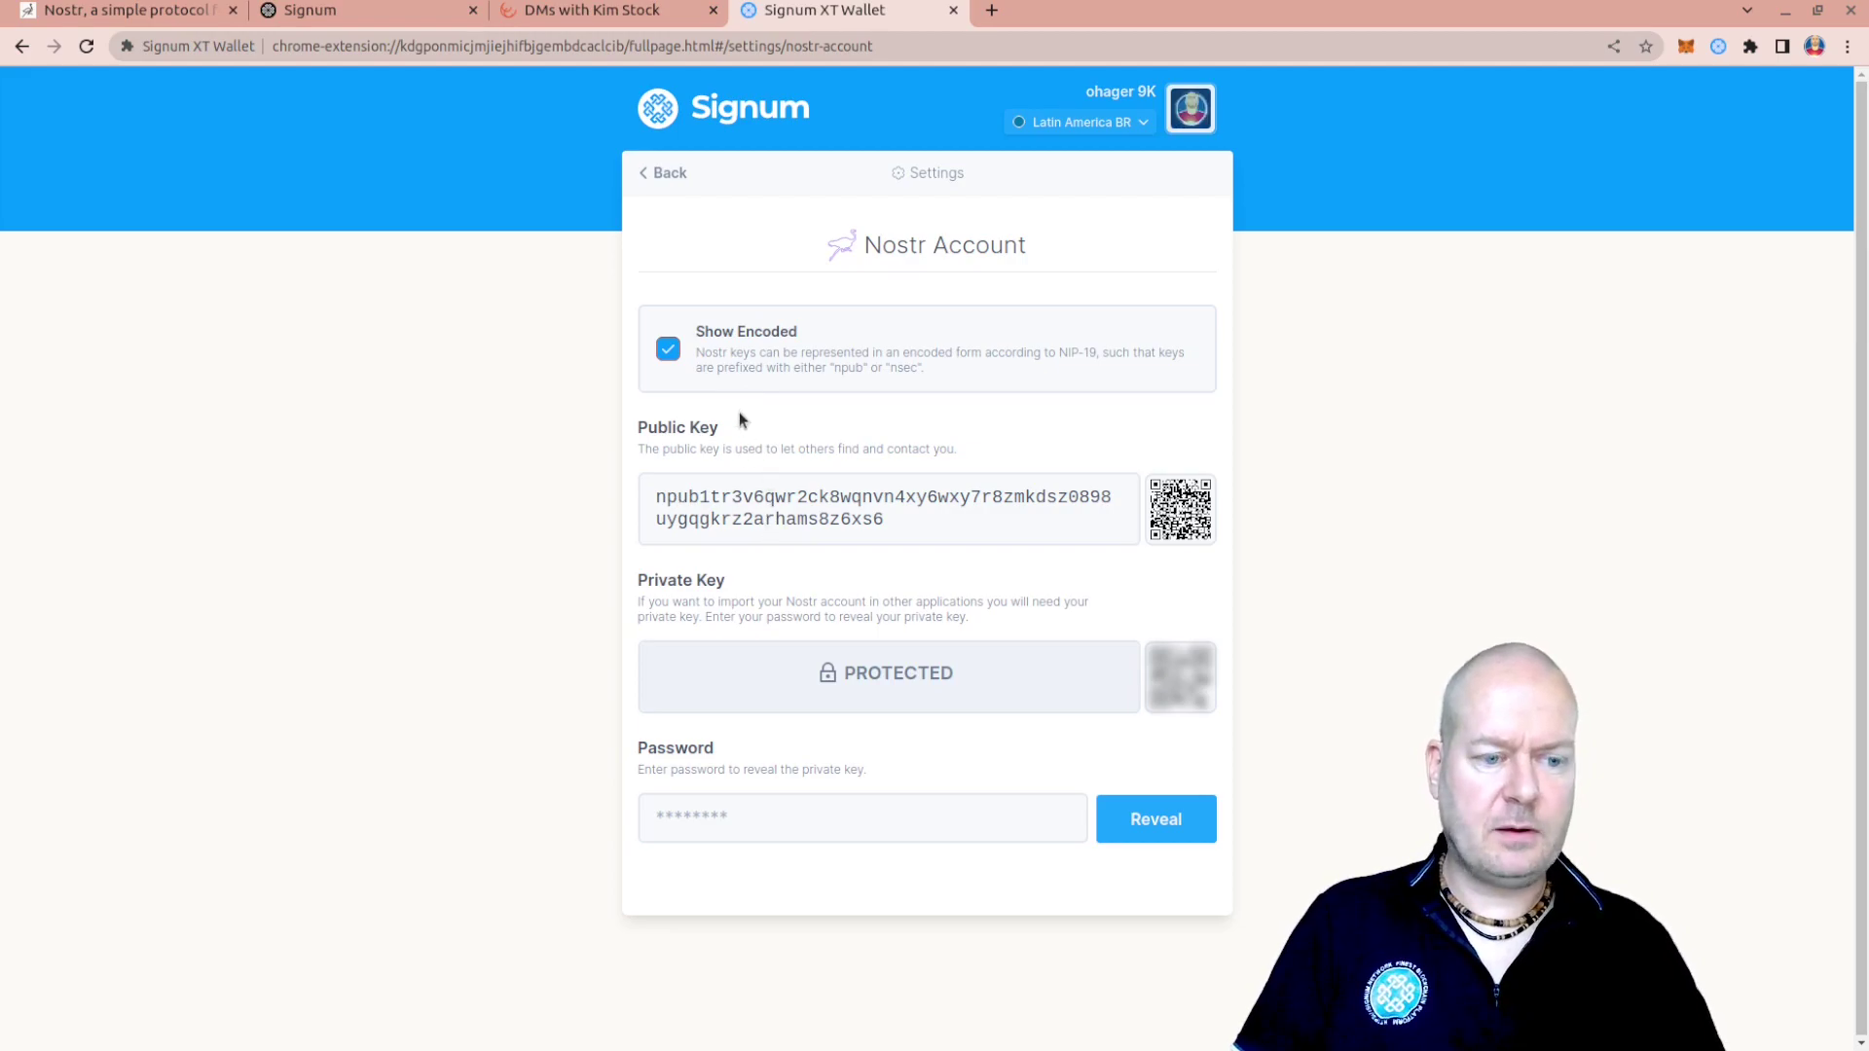
click(668, 349)
click(668, 348)
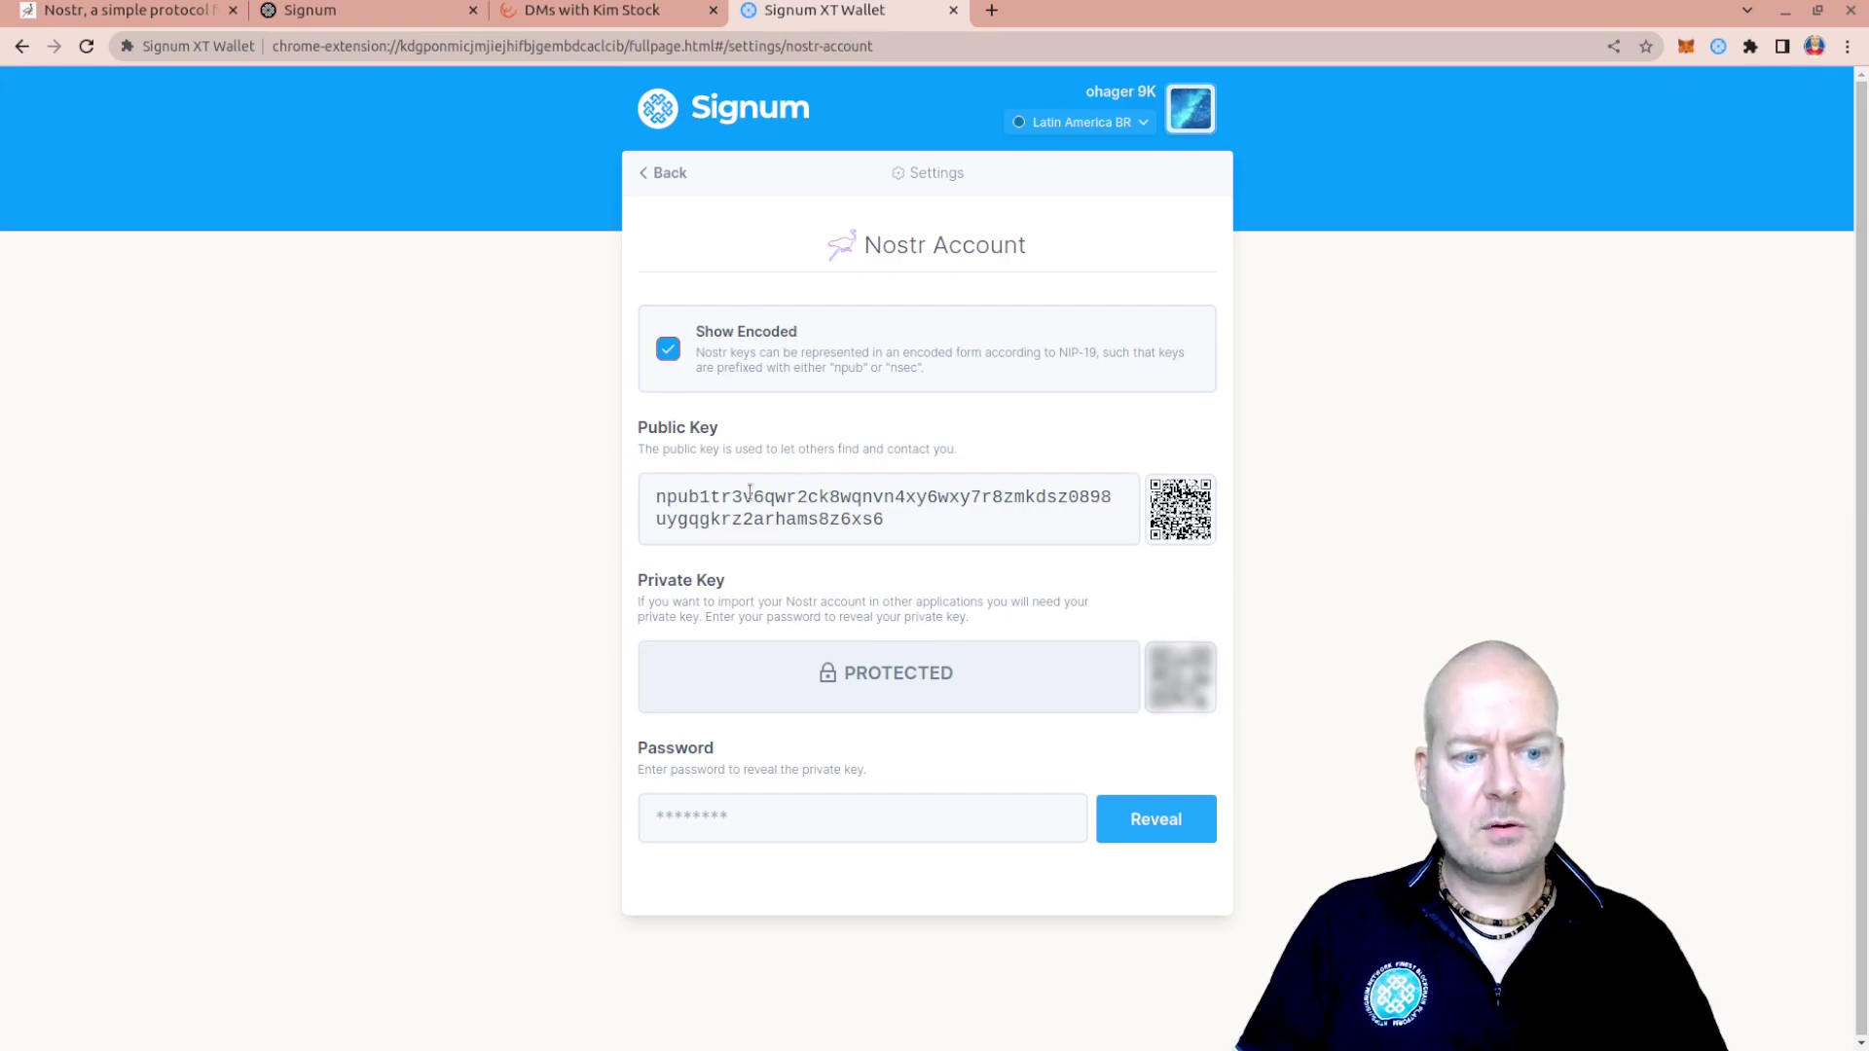
Check the Nostr Relays list, showing only wss://relay.damus.io, and return to Settings
click(650, 173)
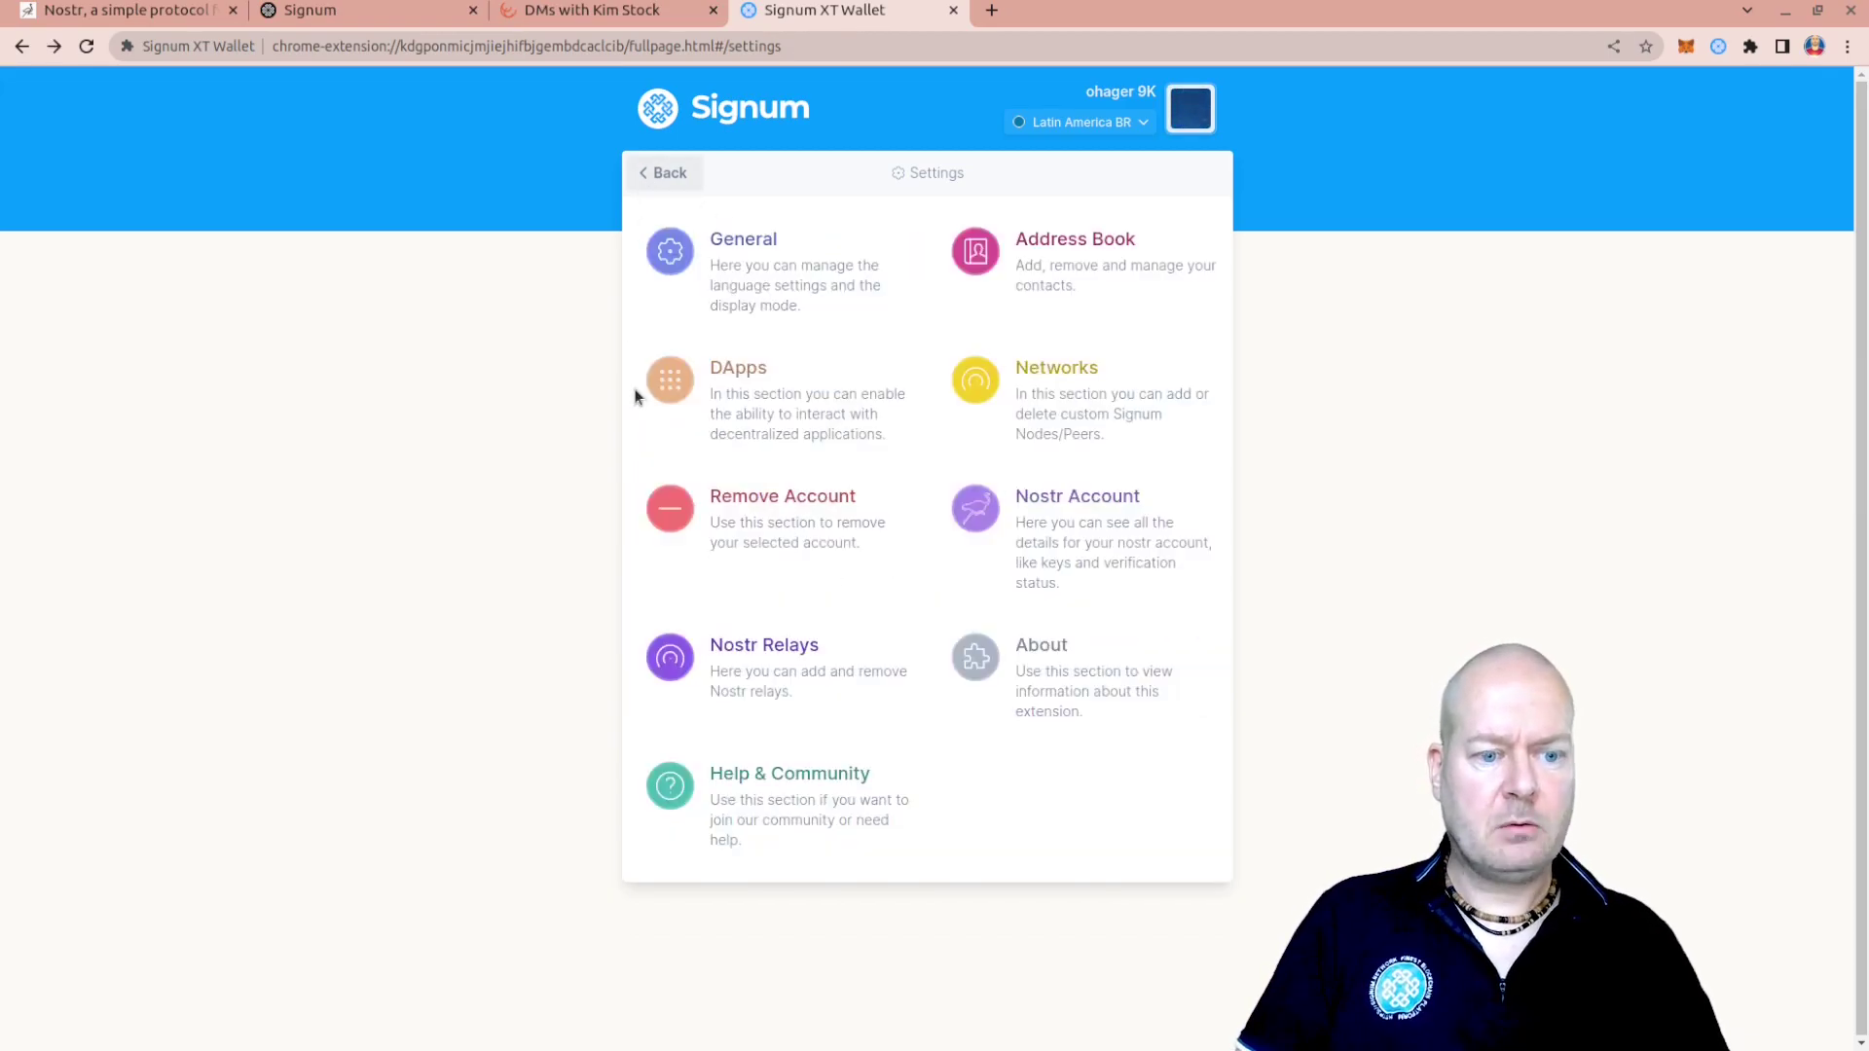
click(779, 643)
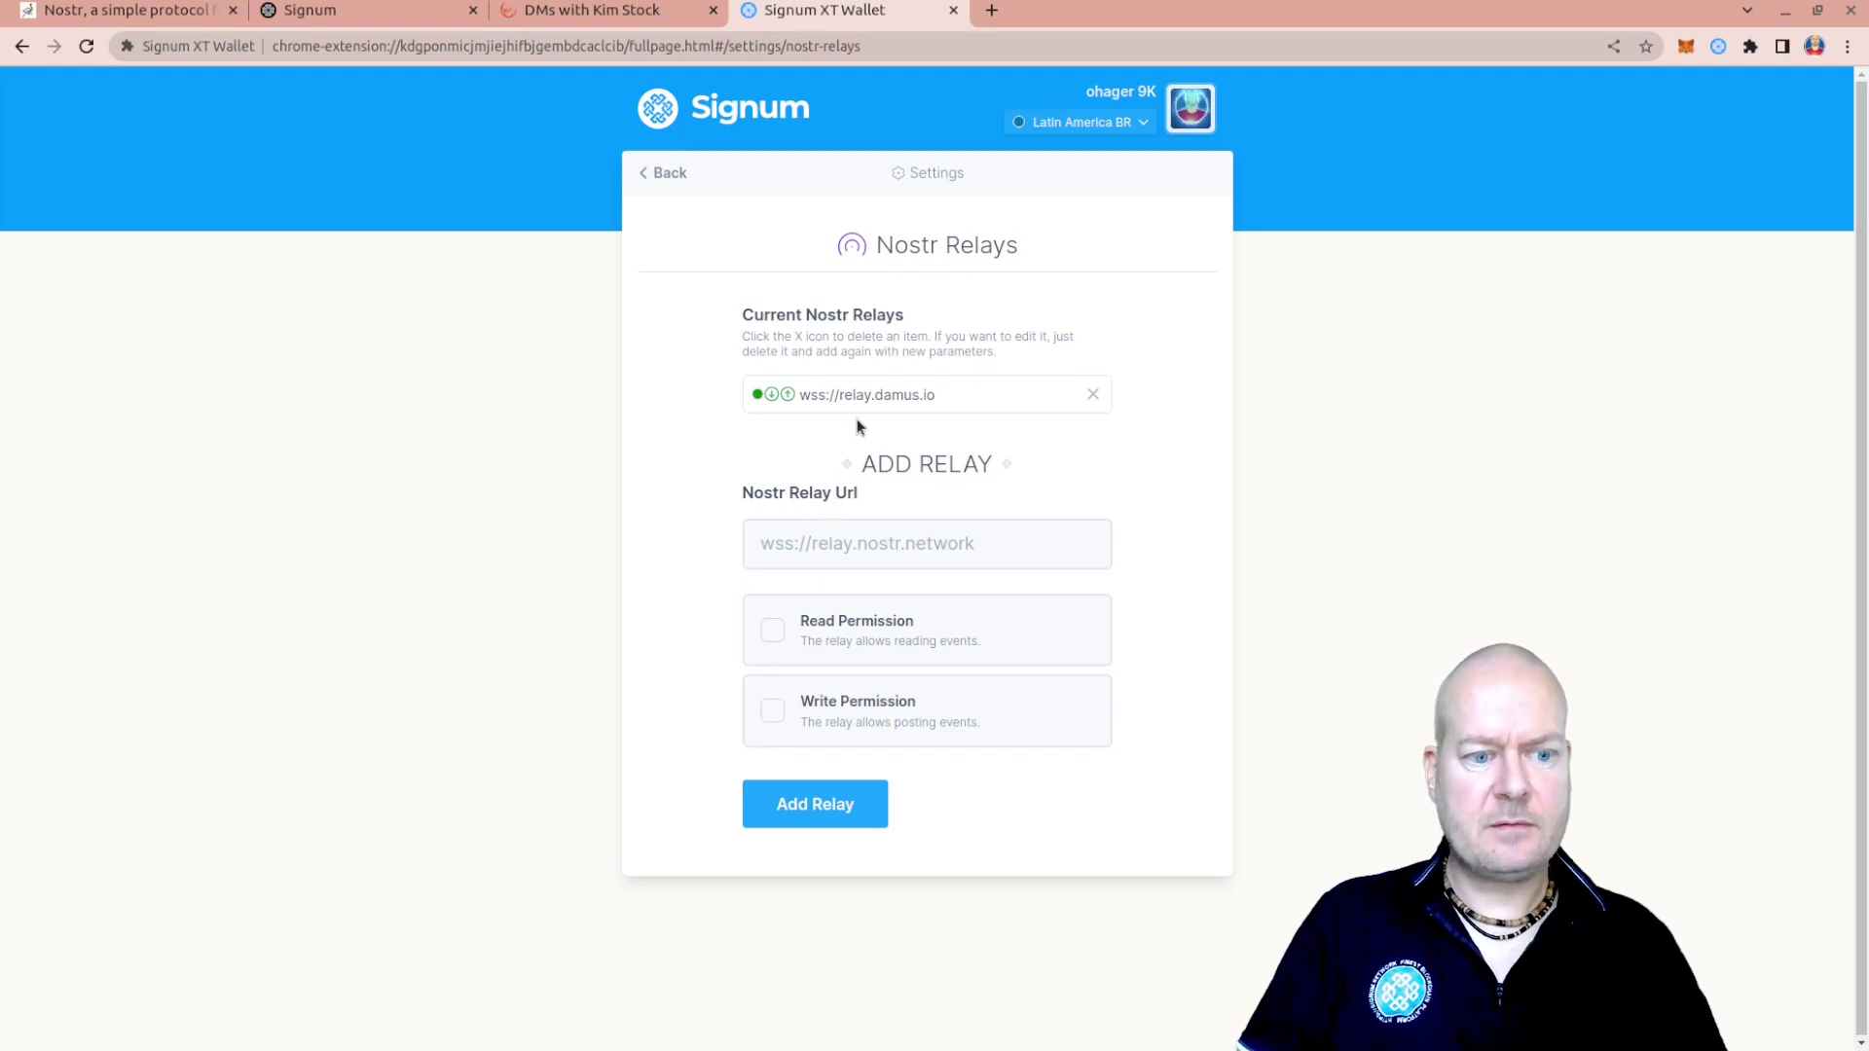
mouse_move(759, 401)
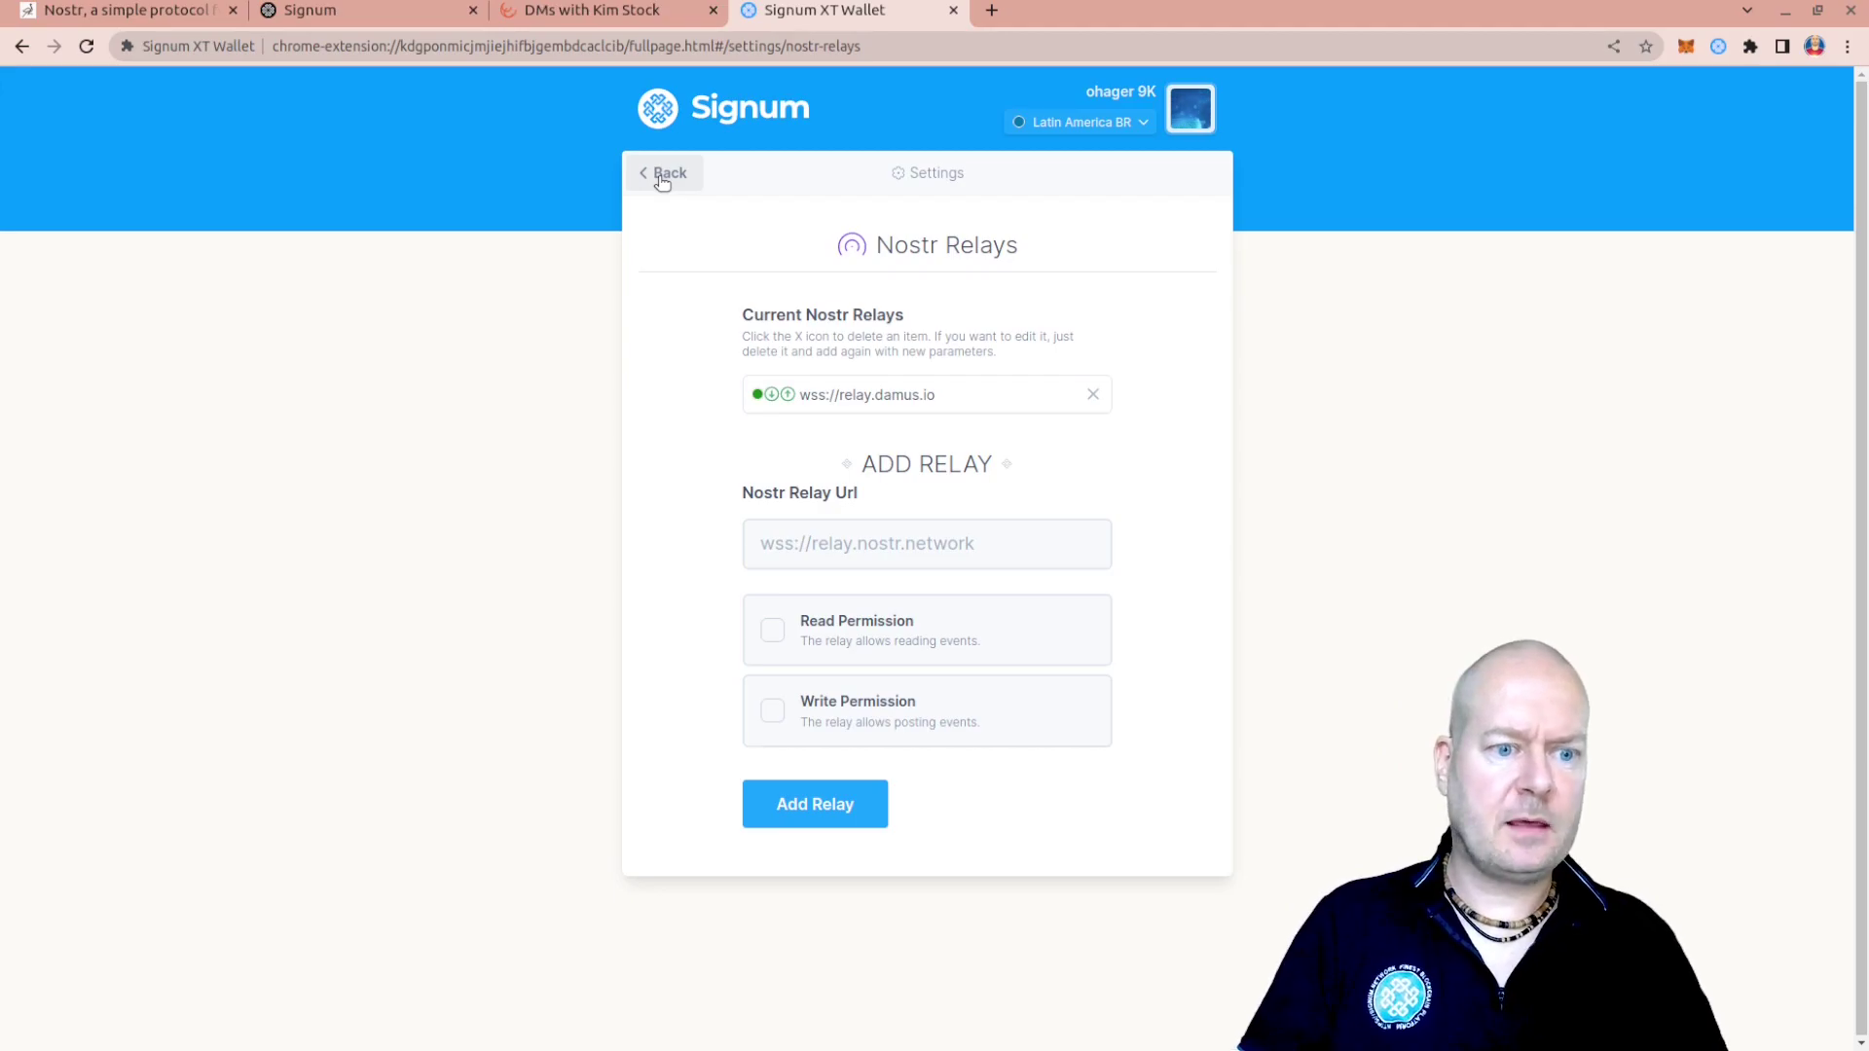
click(662, 182)
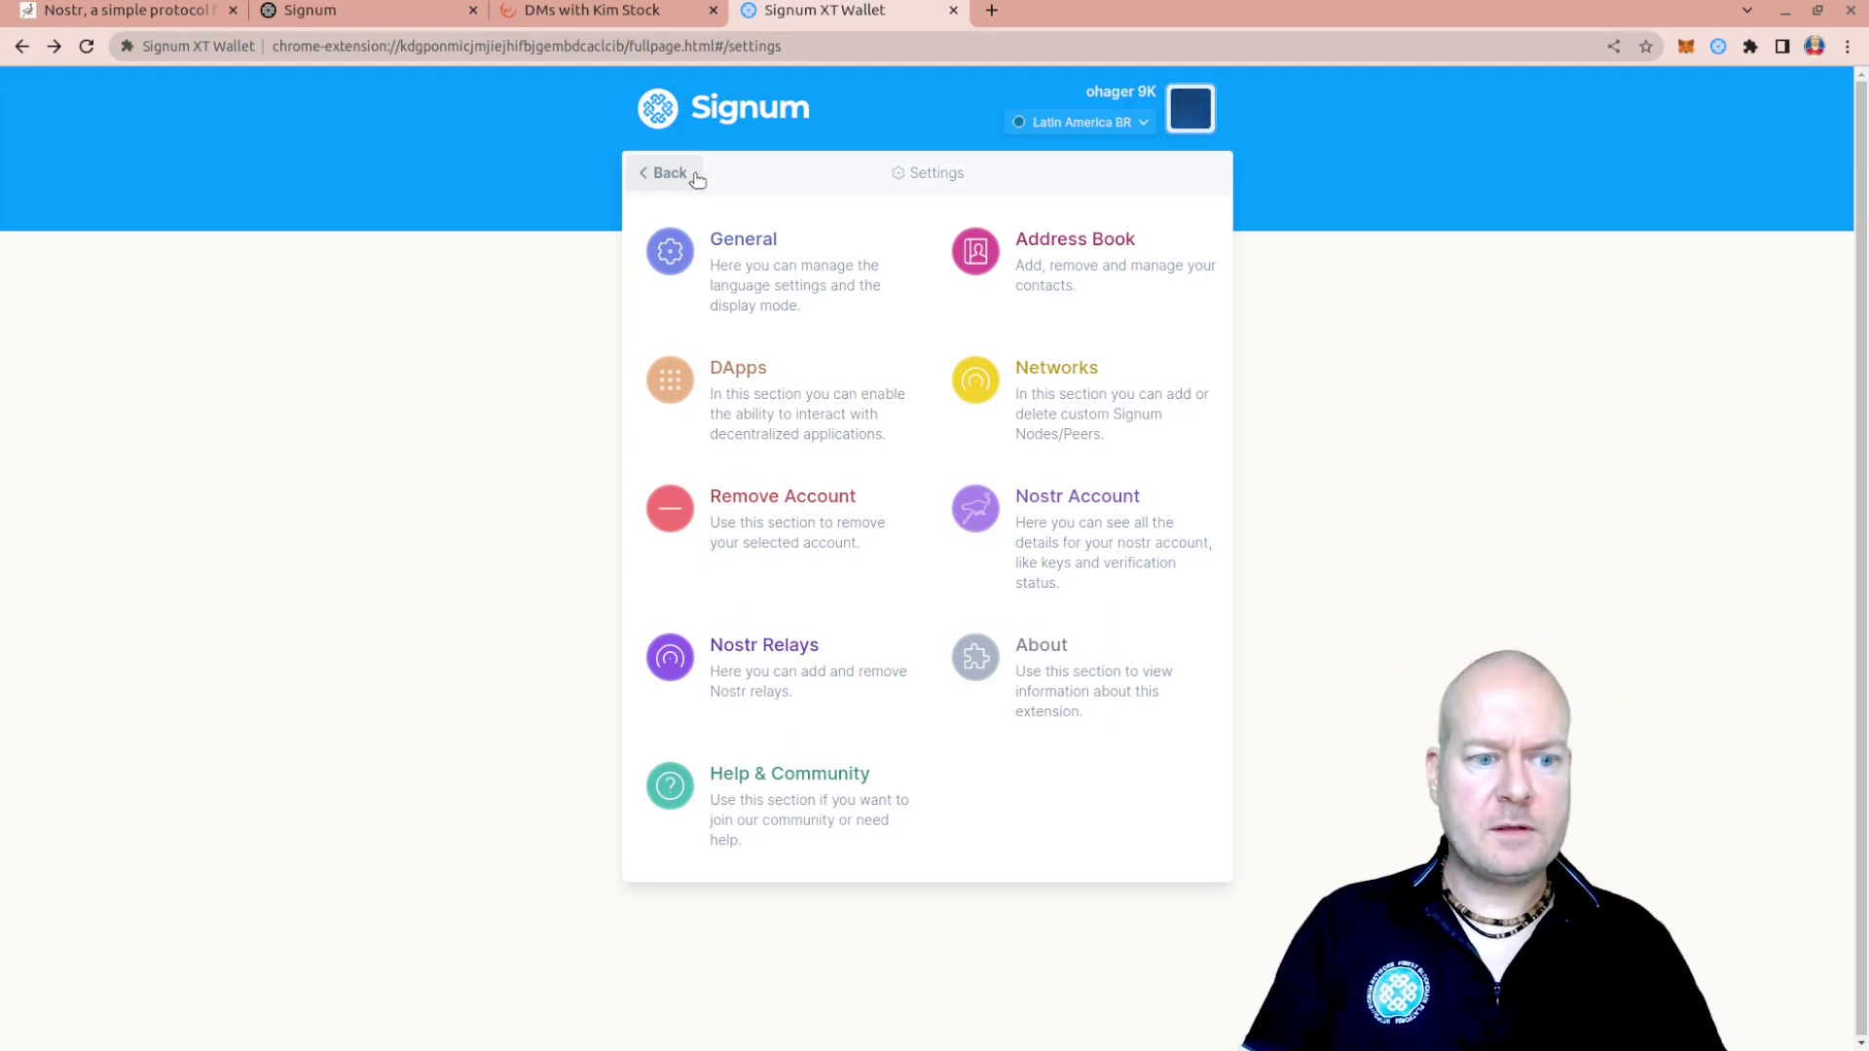
Revoke Nostr auto signing under General settings so it shows expired, then go back to Coracle's DMs
click(752, 251)
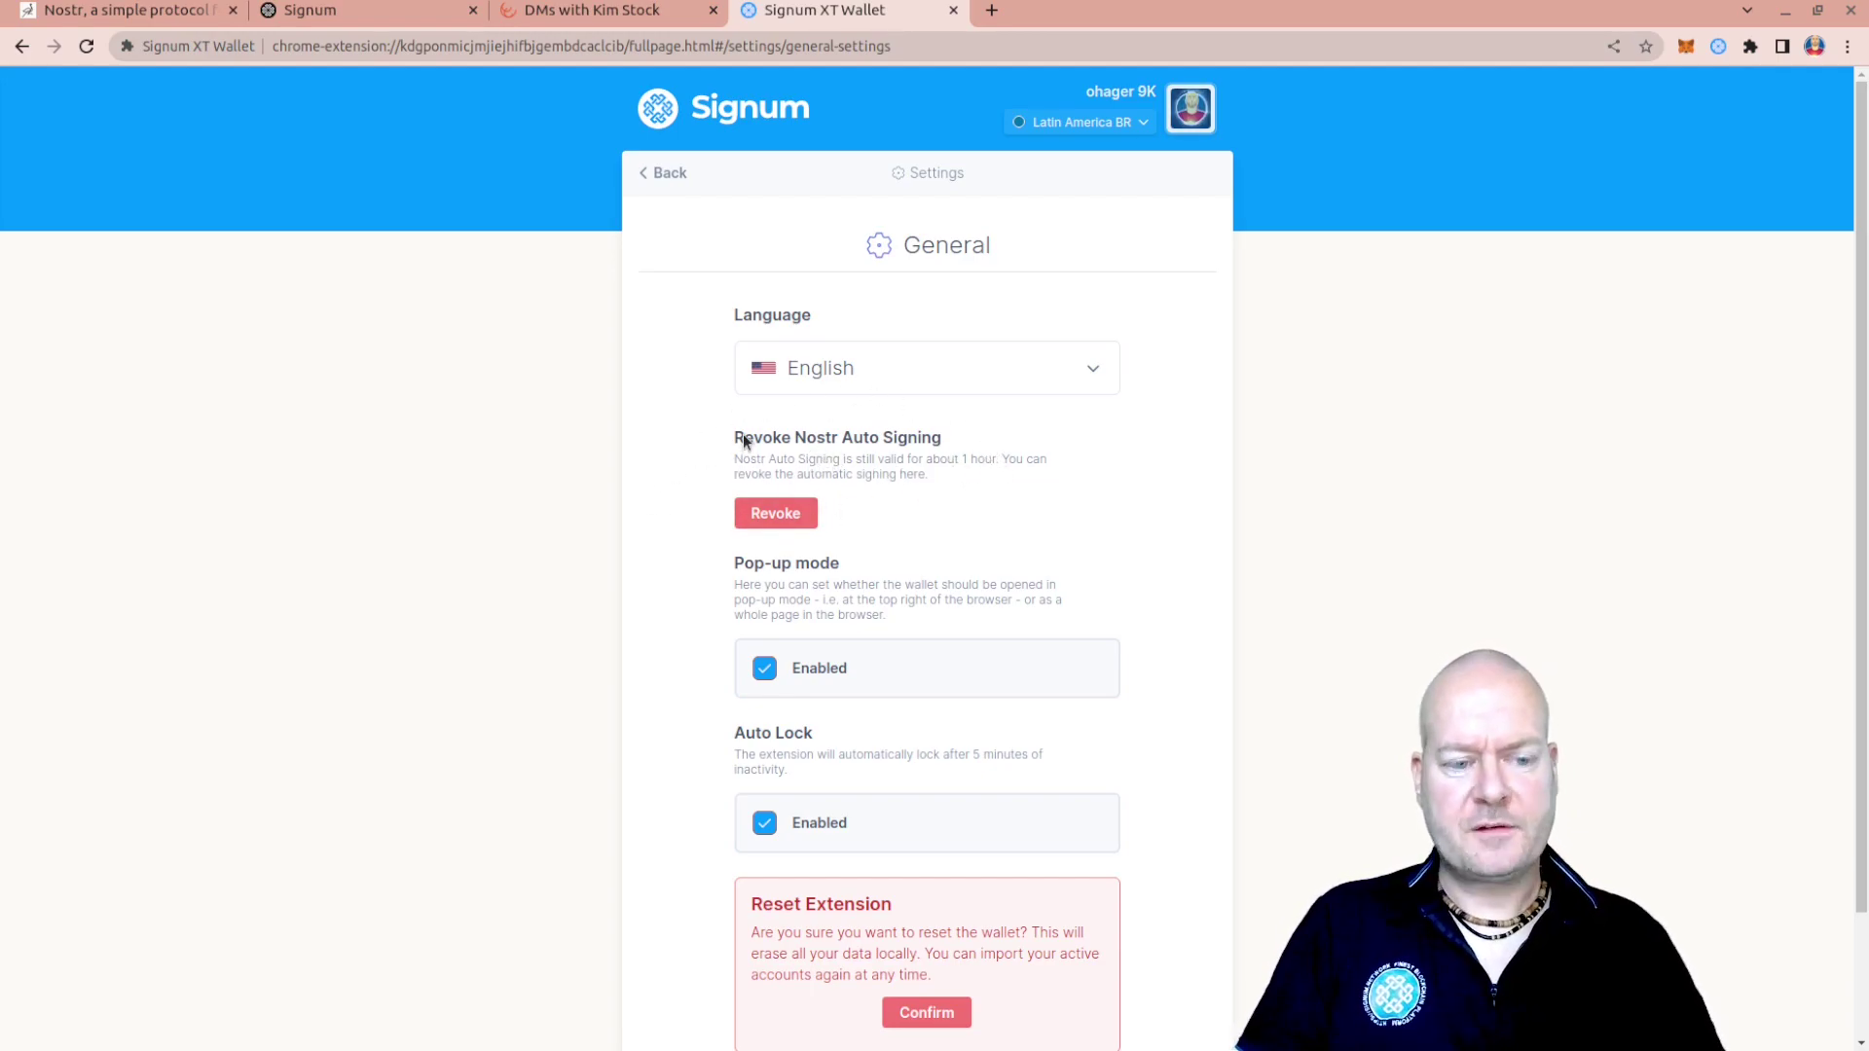
click(796, 513)
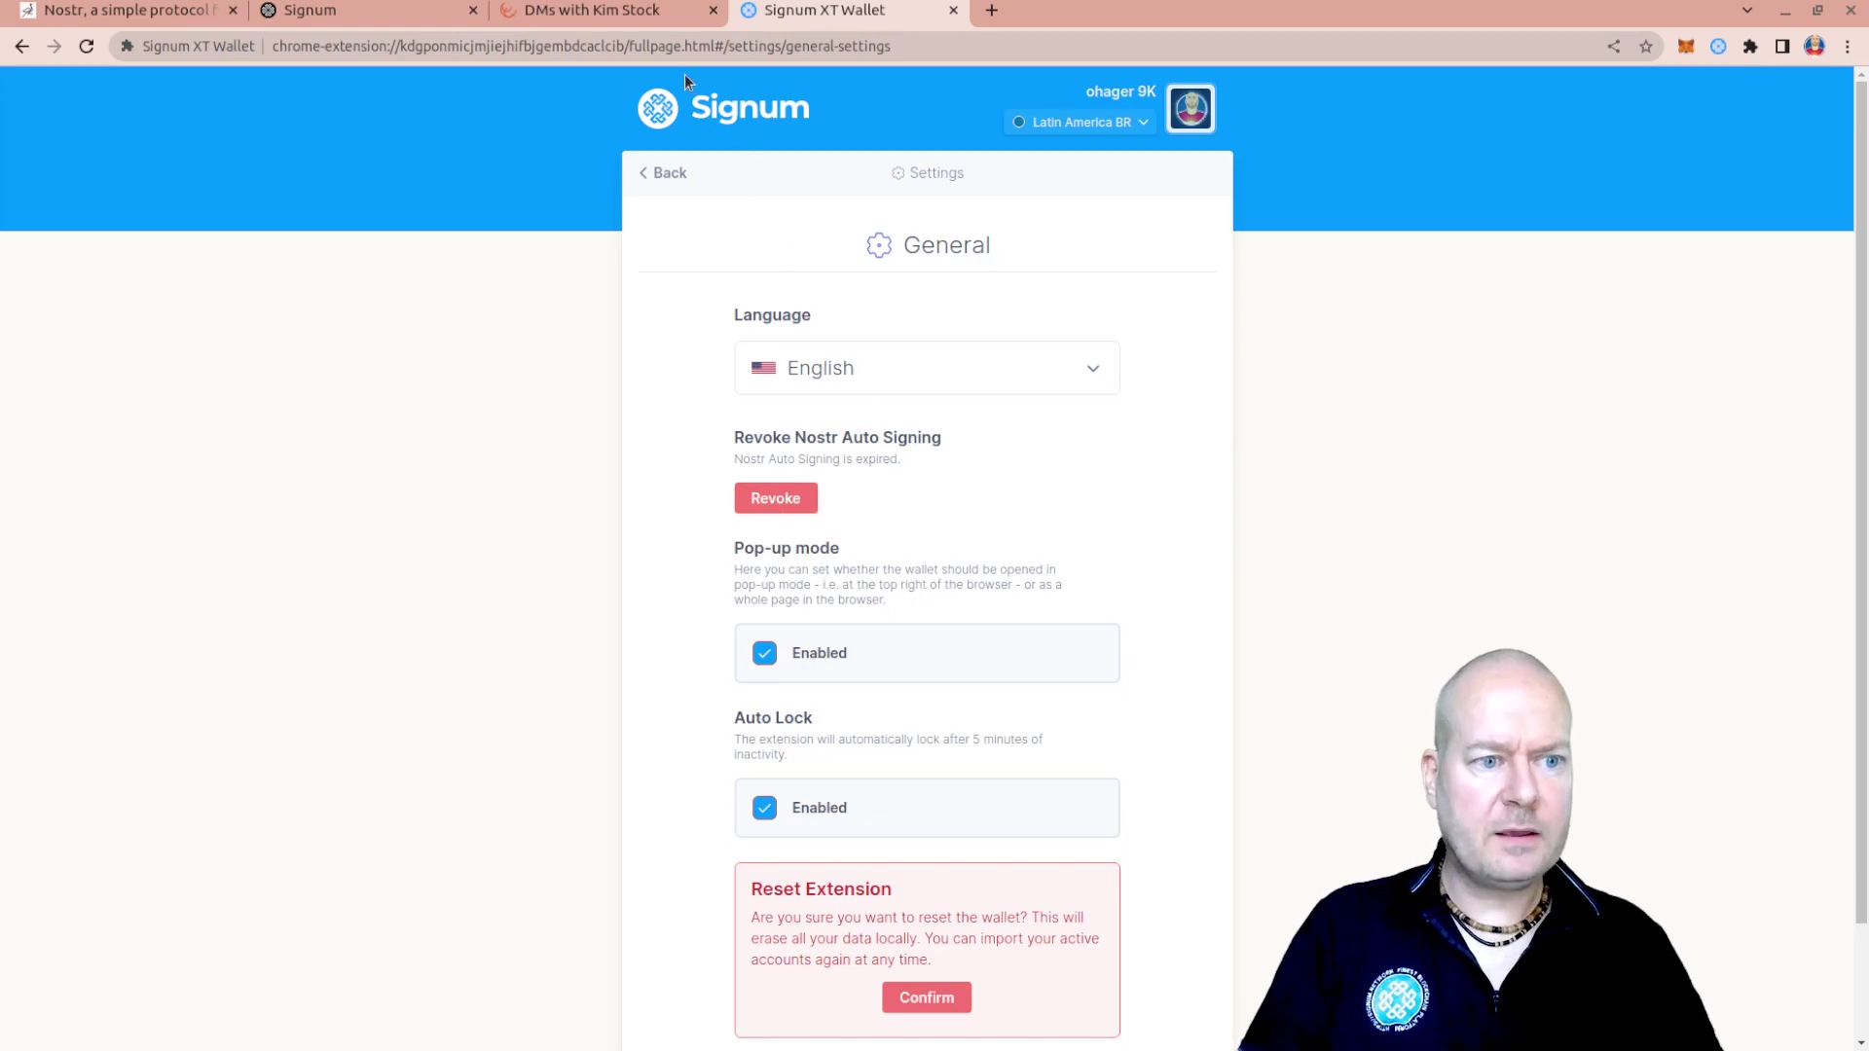
click(624, 11)
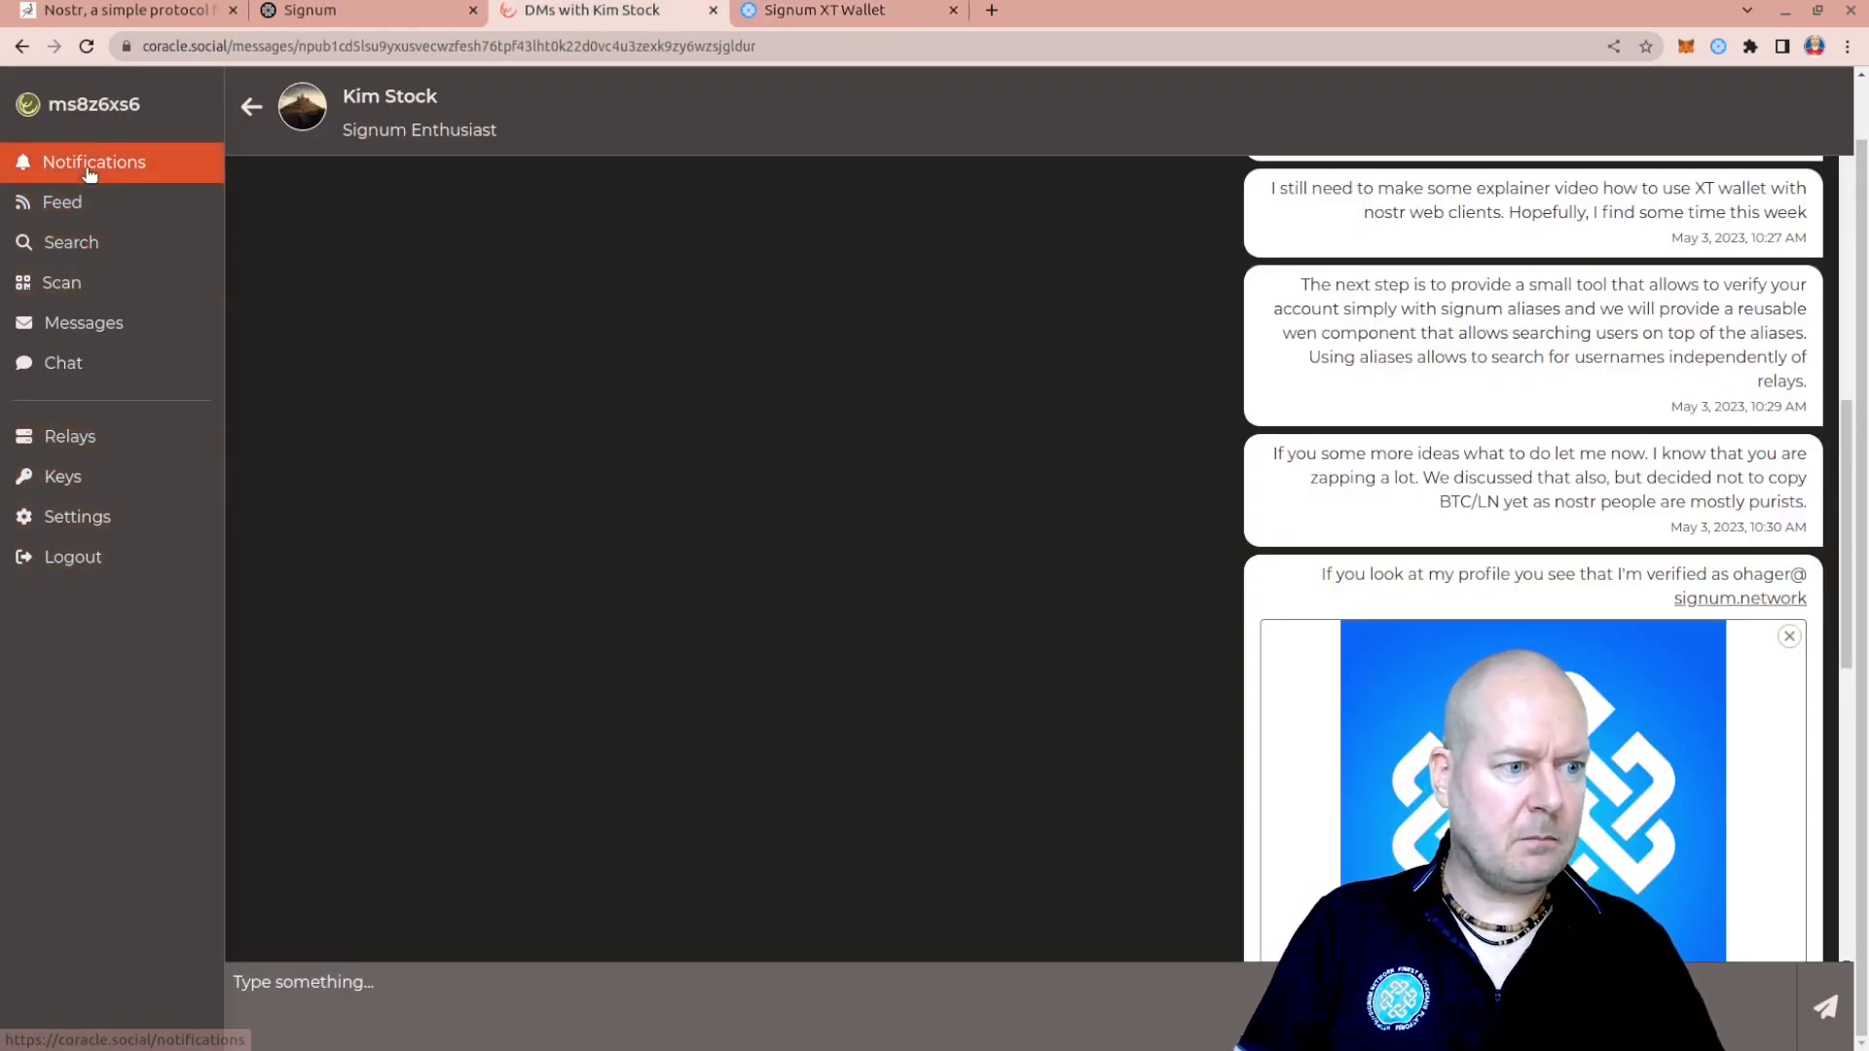
Open the other direct-message conversation in Coracle and approve the signing request
click(73, 321)
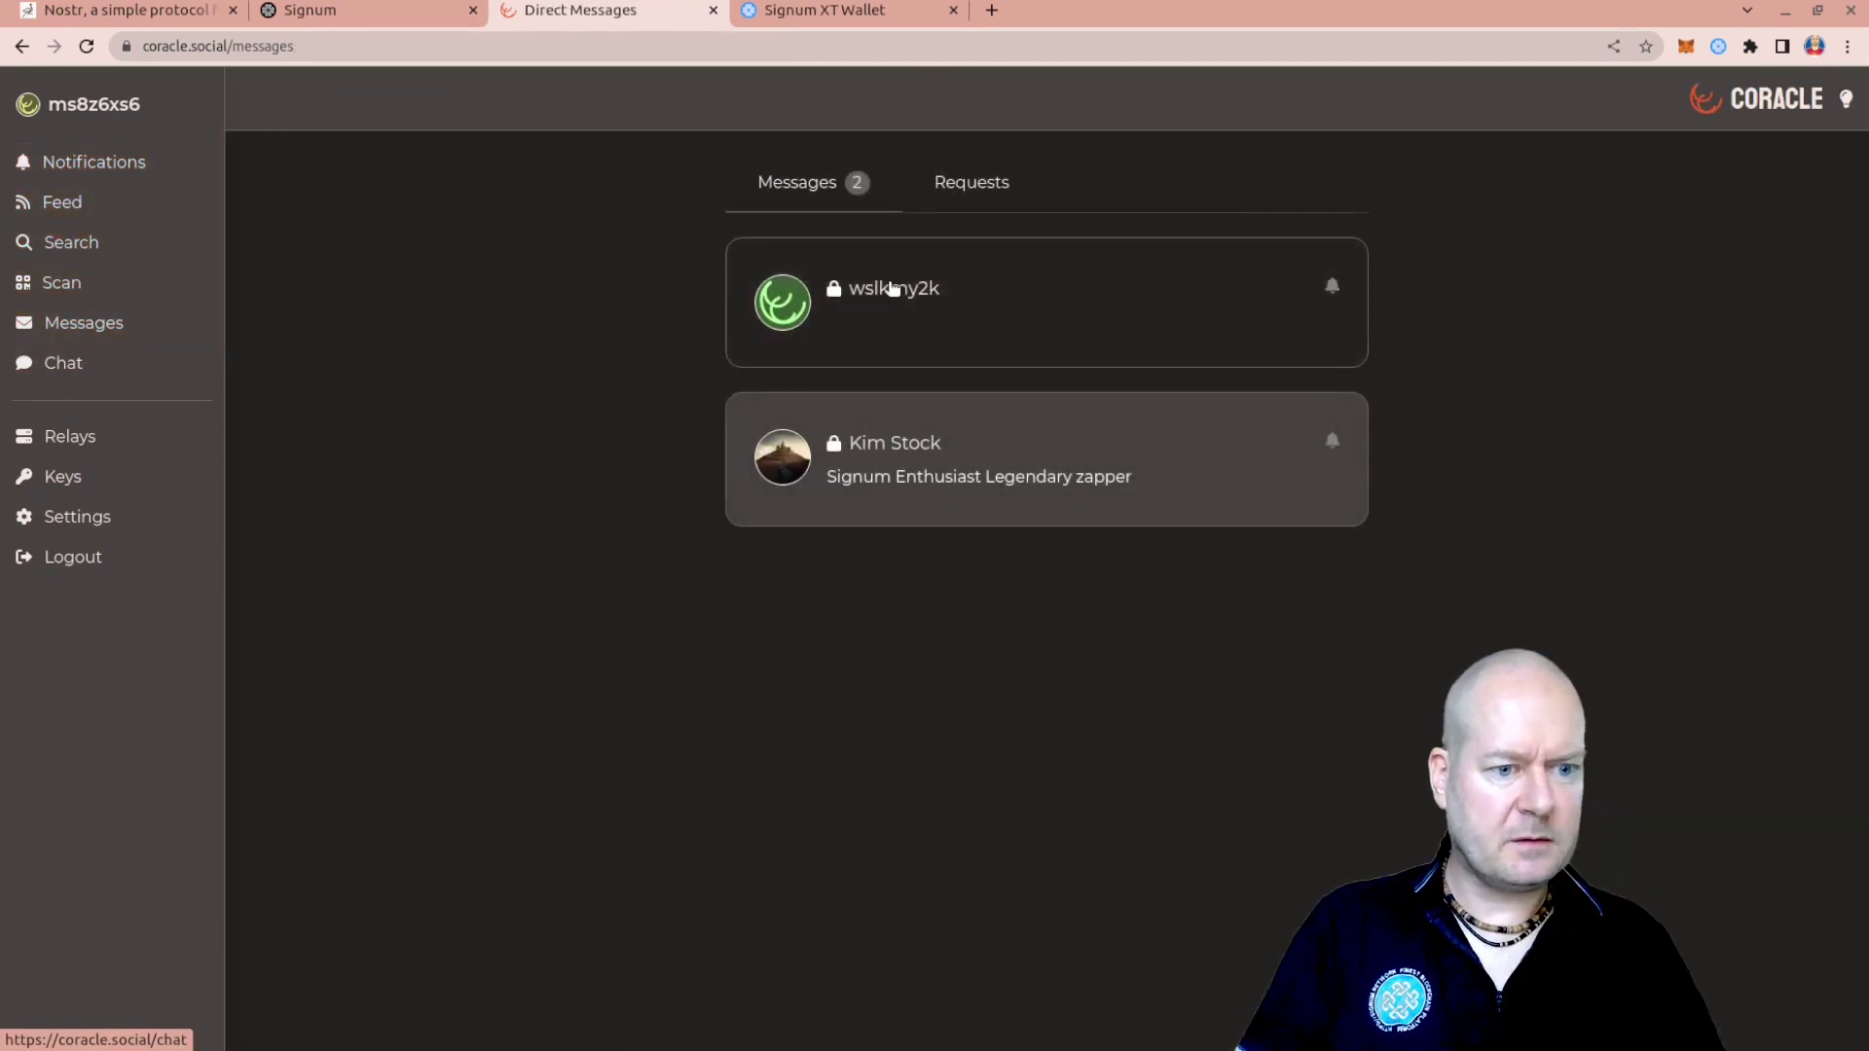
click(892, 288)
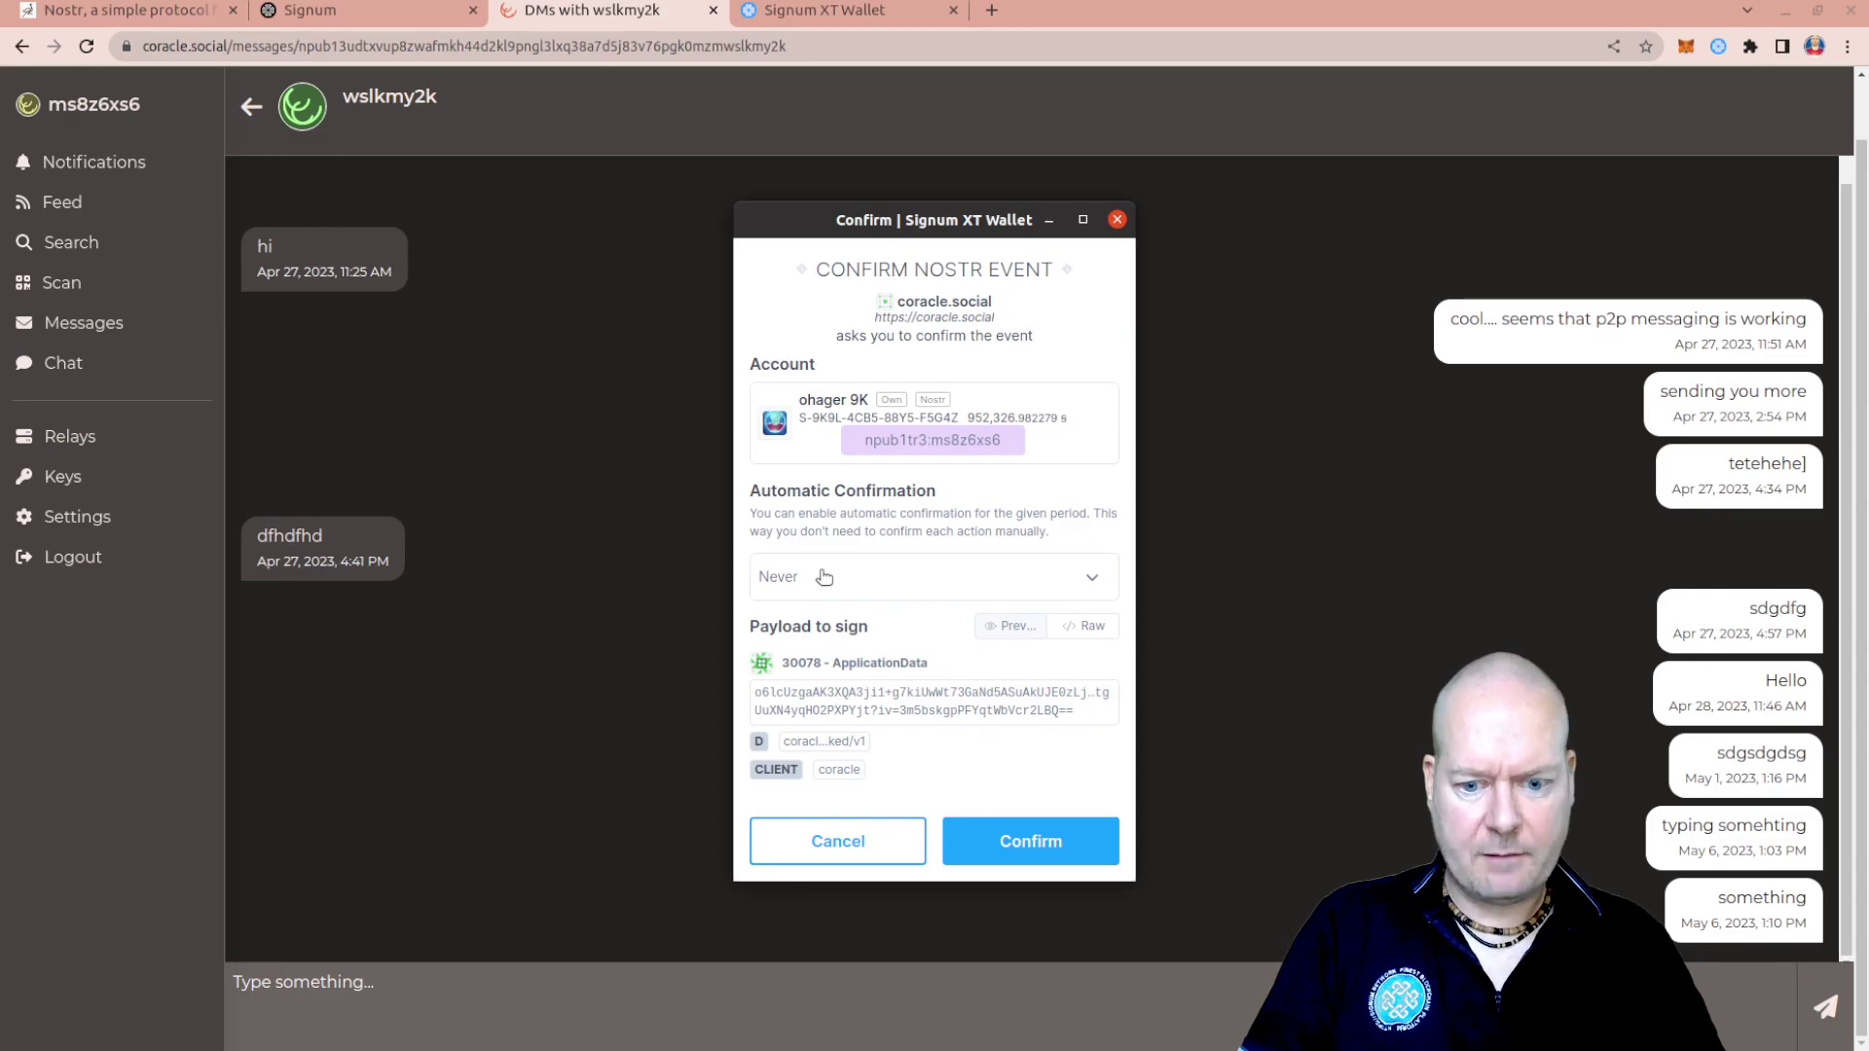
click(1039, 857)
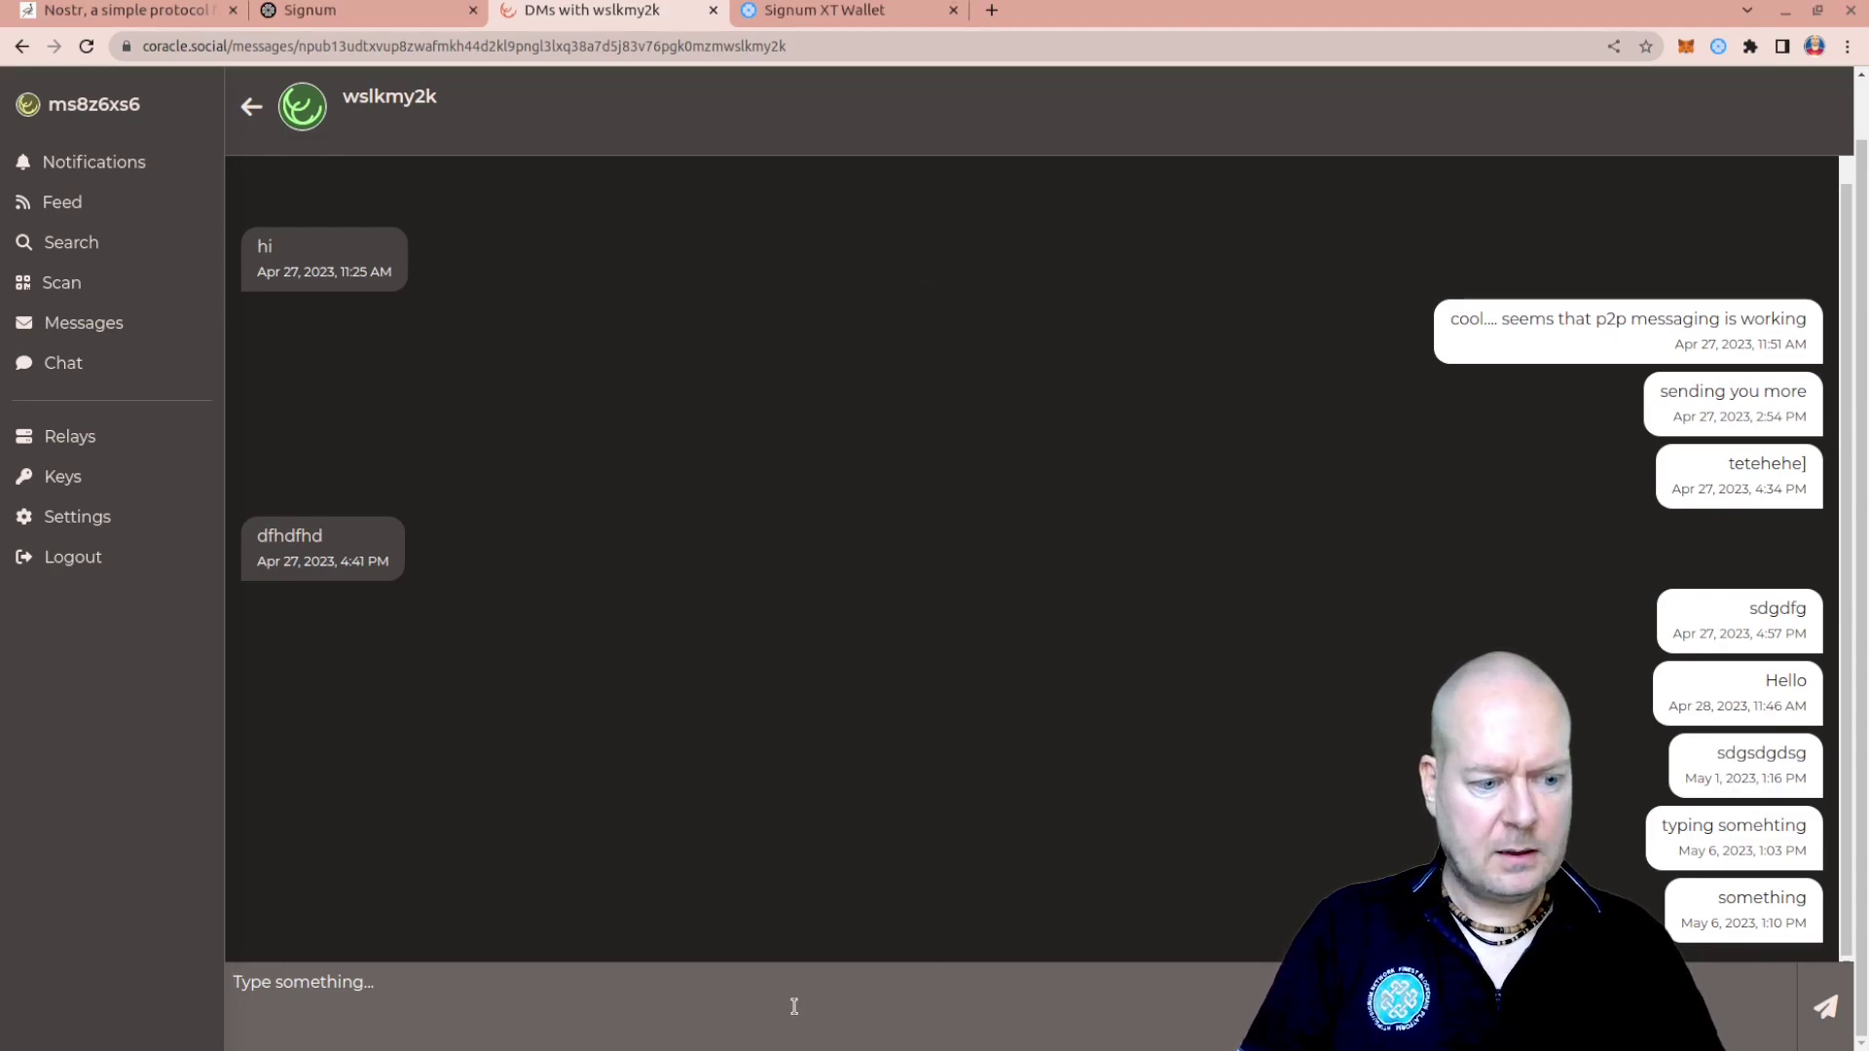
Send the test message 'dsdfsdfsdfsdf', approving it with automatic confirmation set to One Hour
text(dsdfsdfsdfsdf)
key(Return)
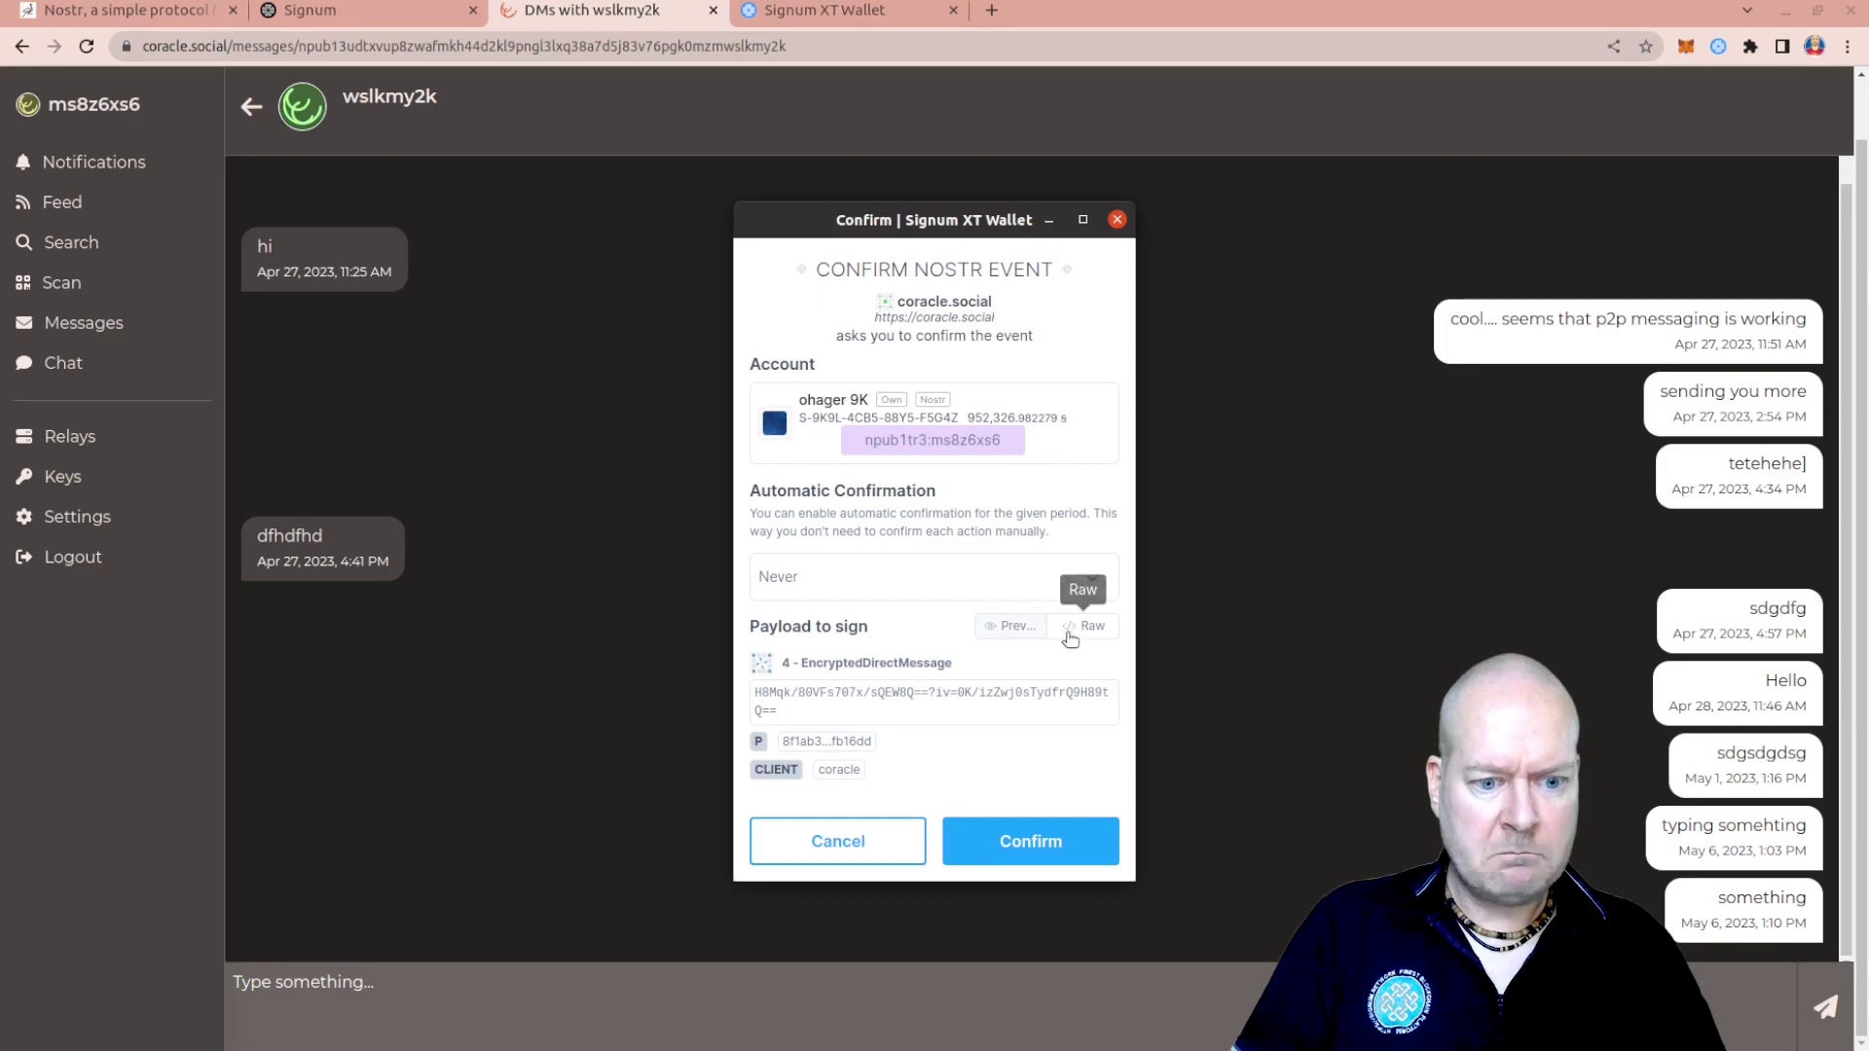
click(981, 572)
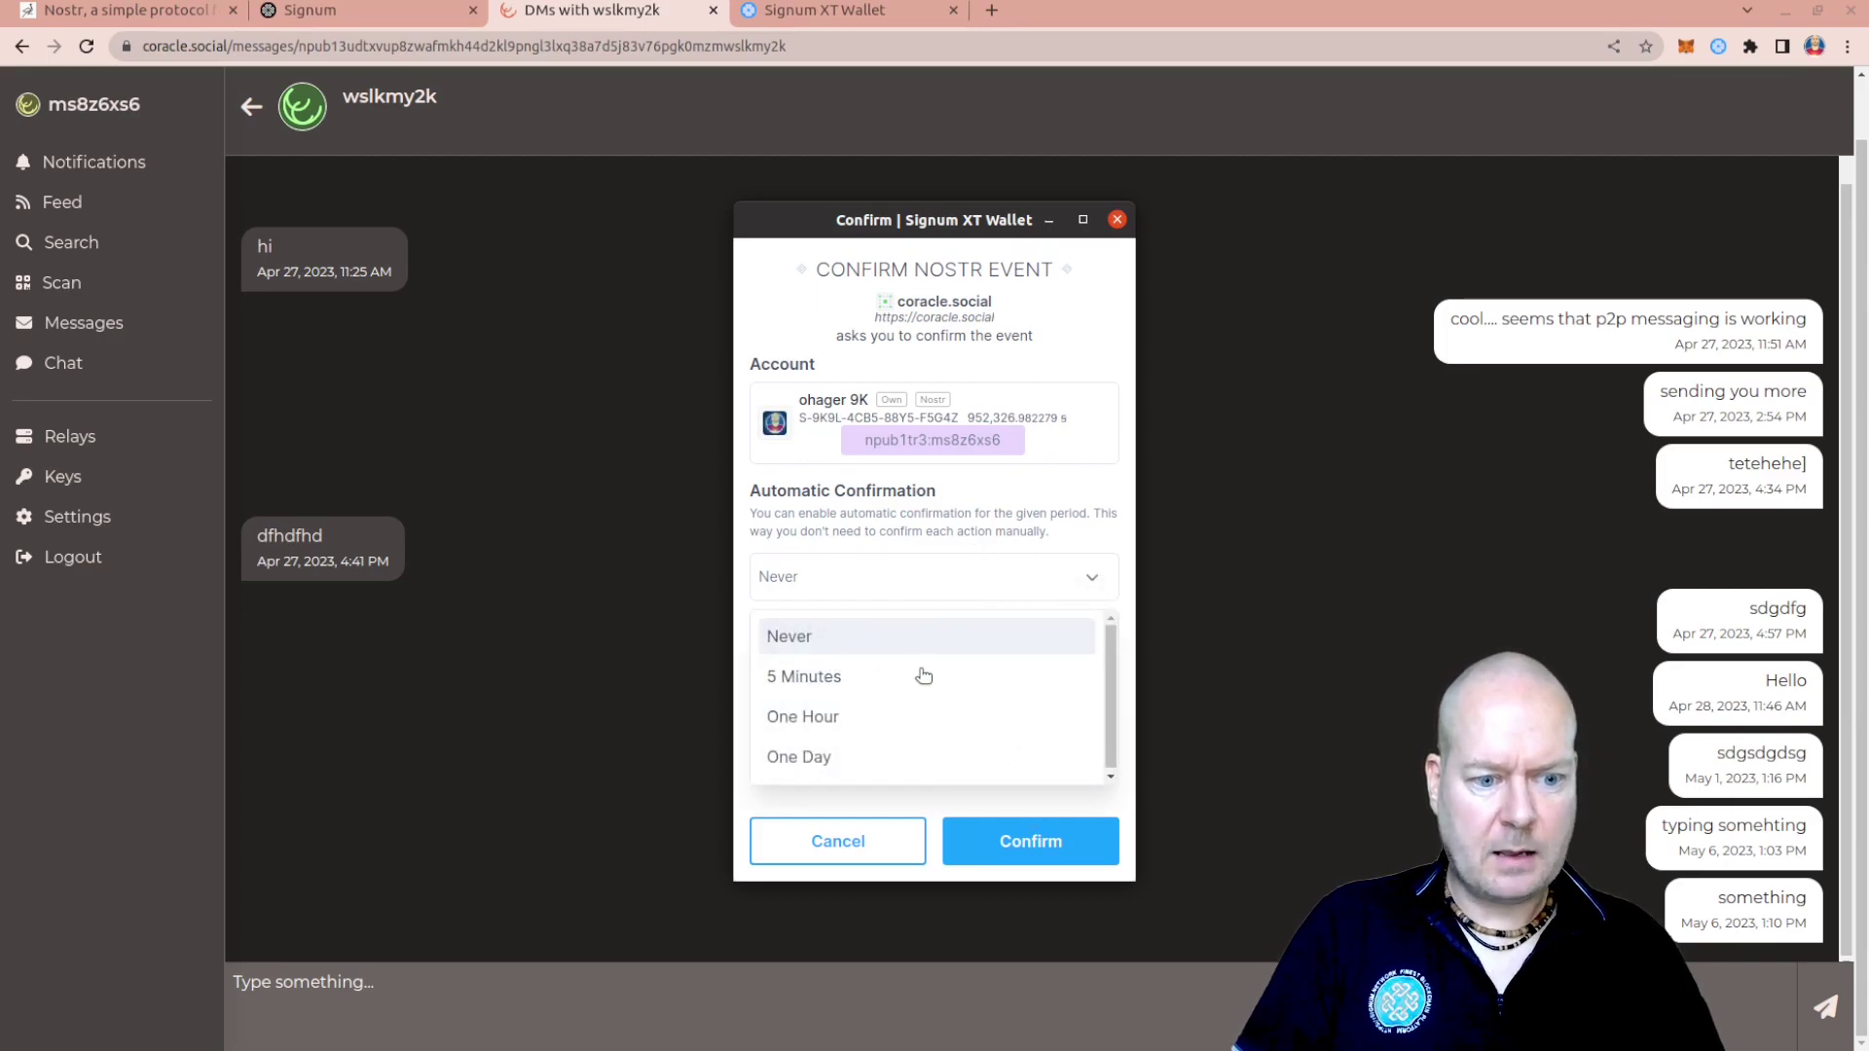
click(847, 716)
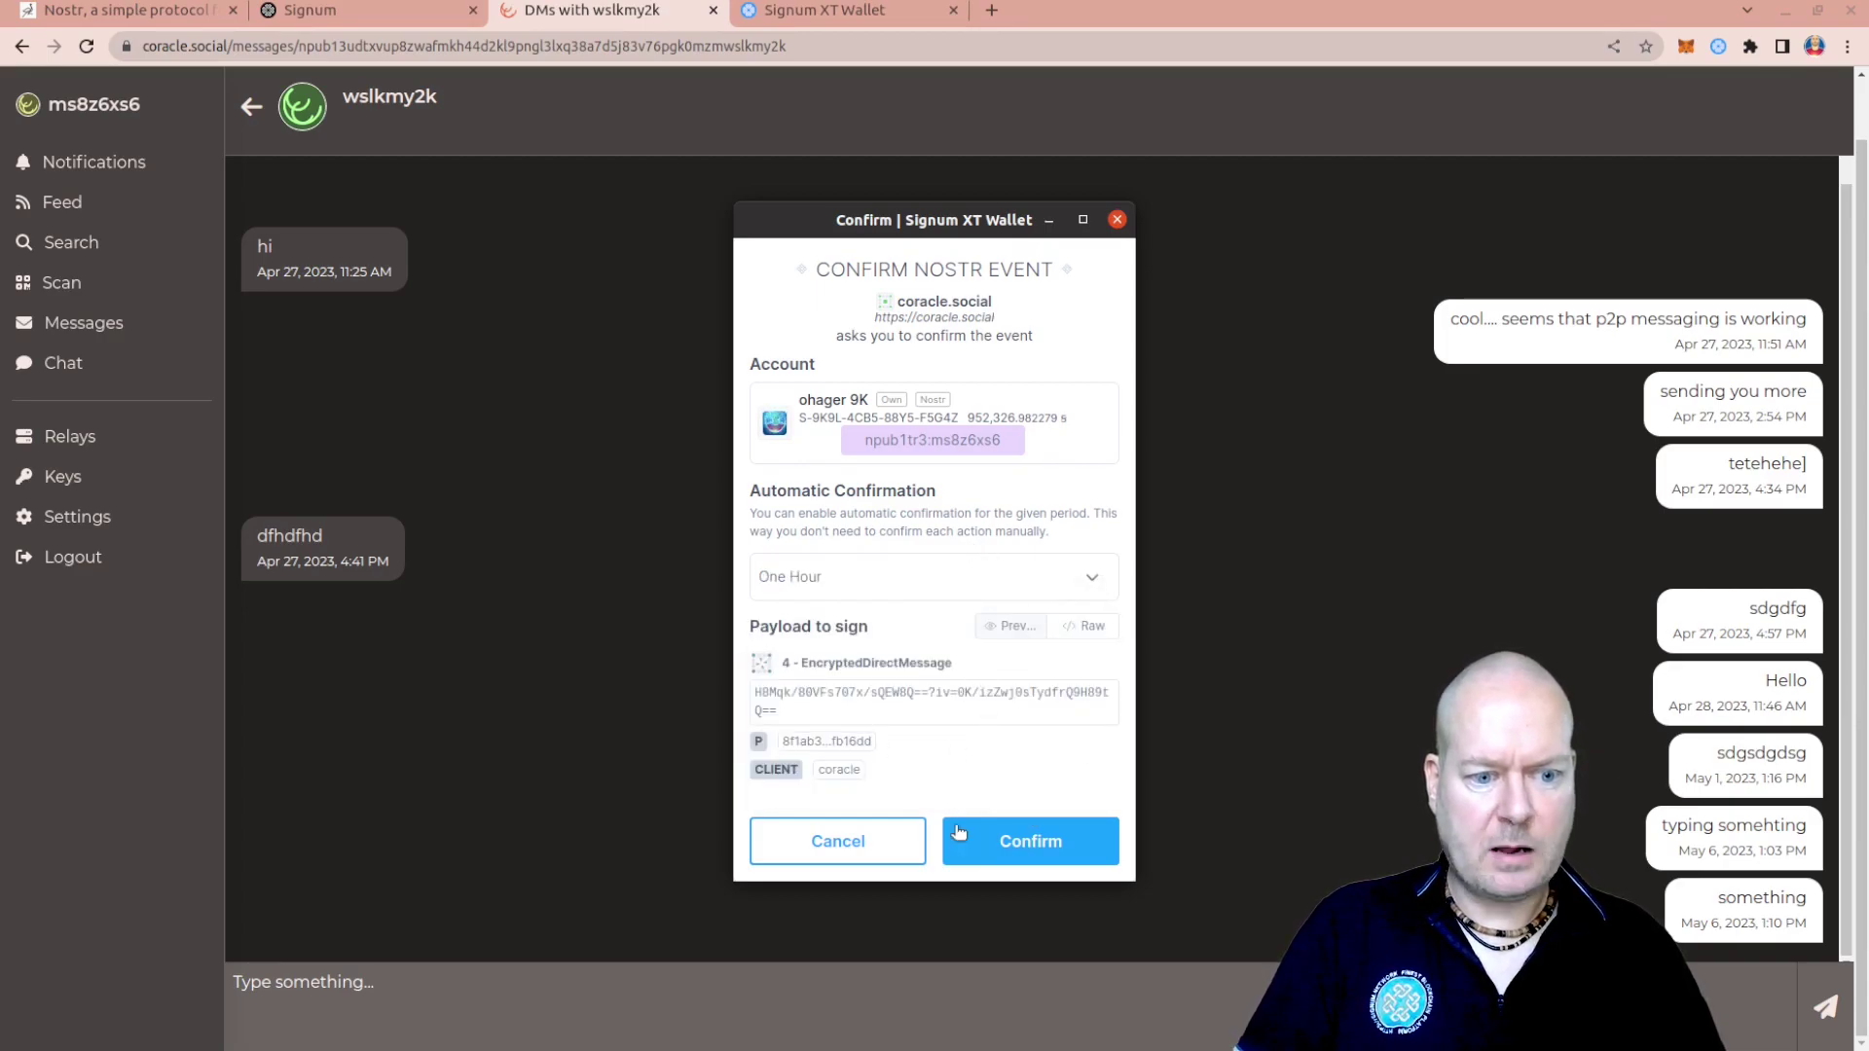
click(1022, 839)
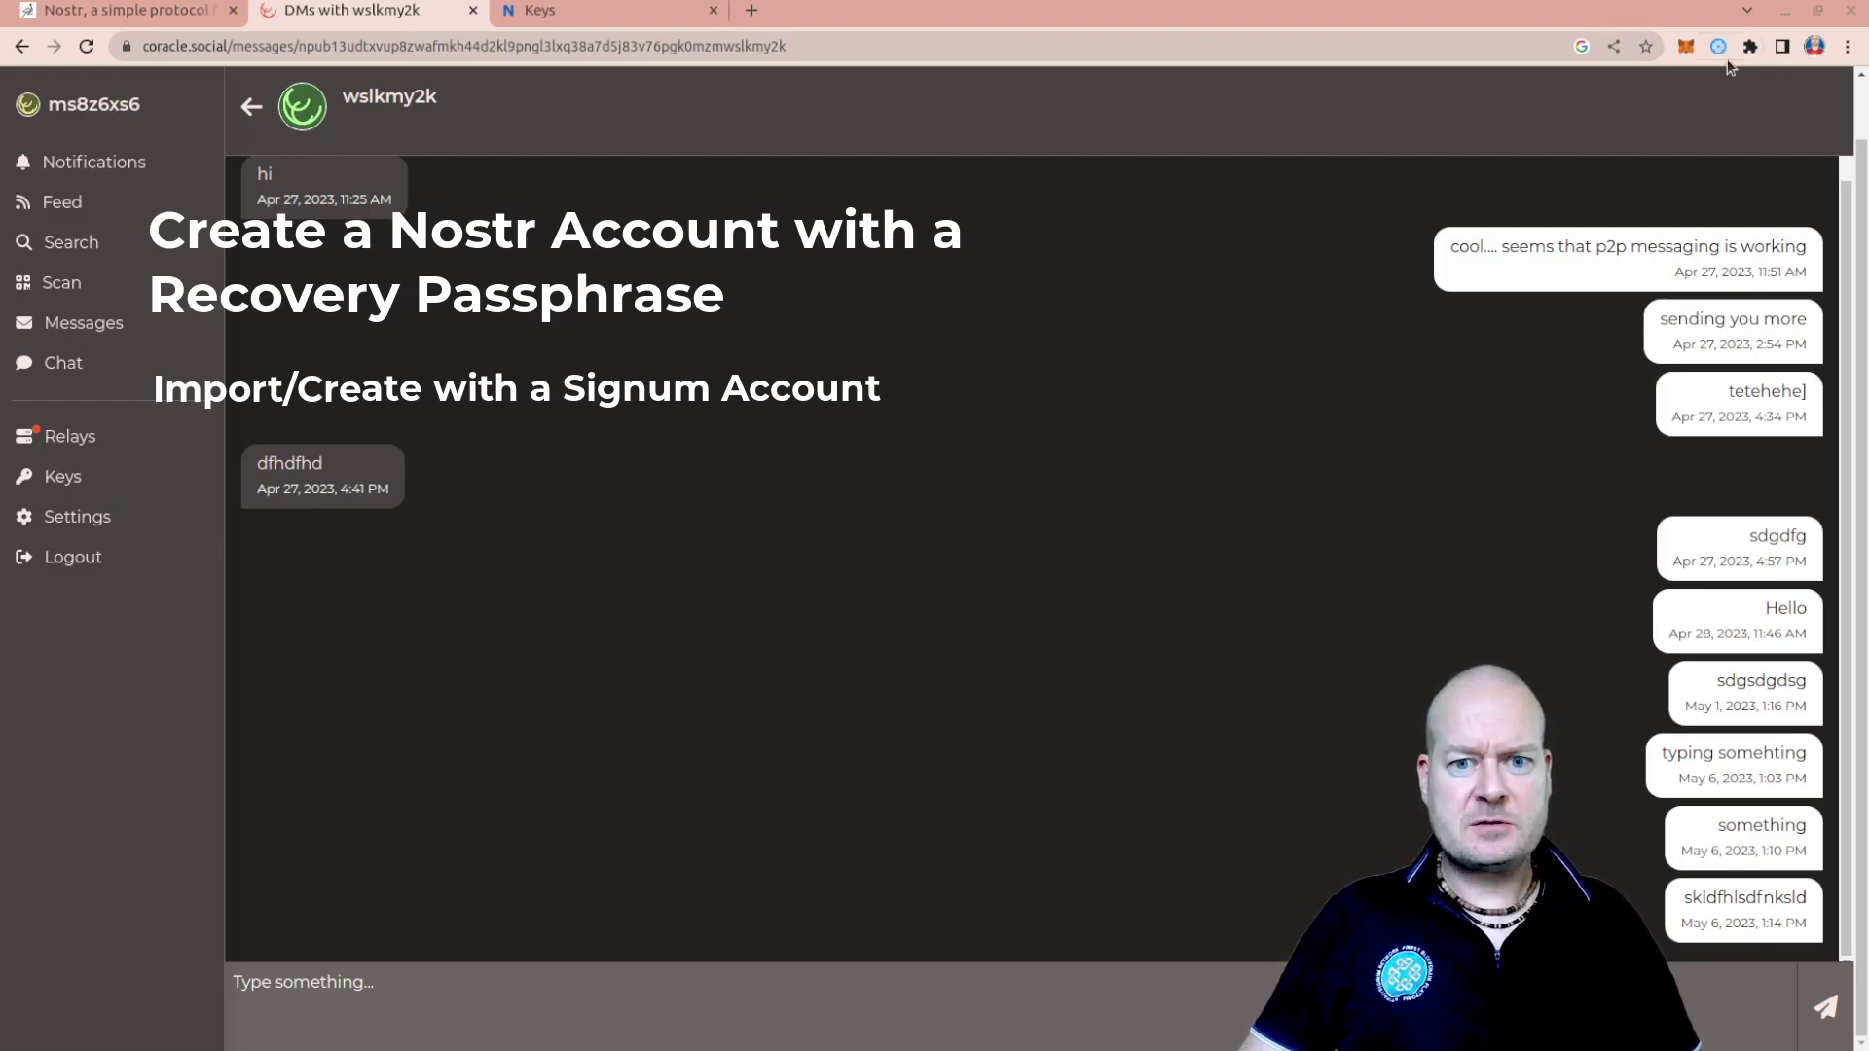
Start creating a new wallet account and reveal and select its generated recovery phrase
click(1719, 49)
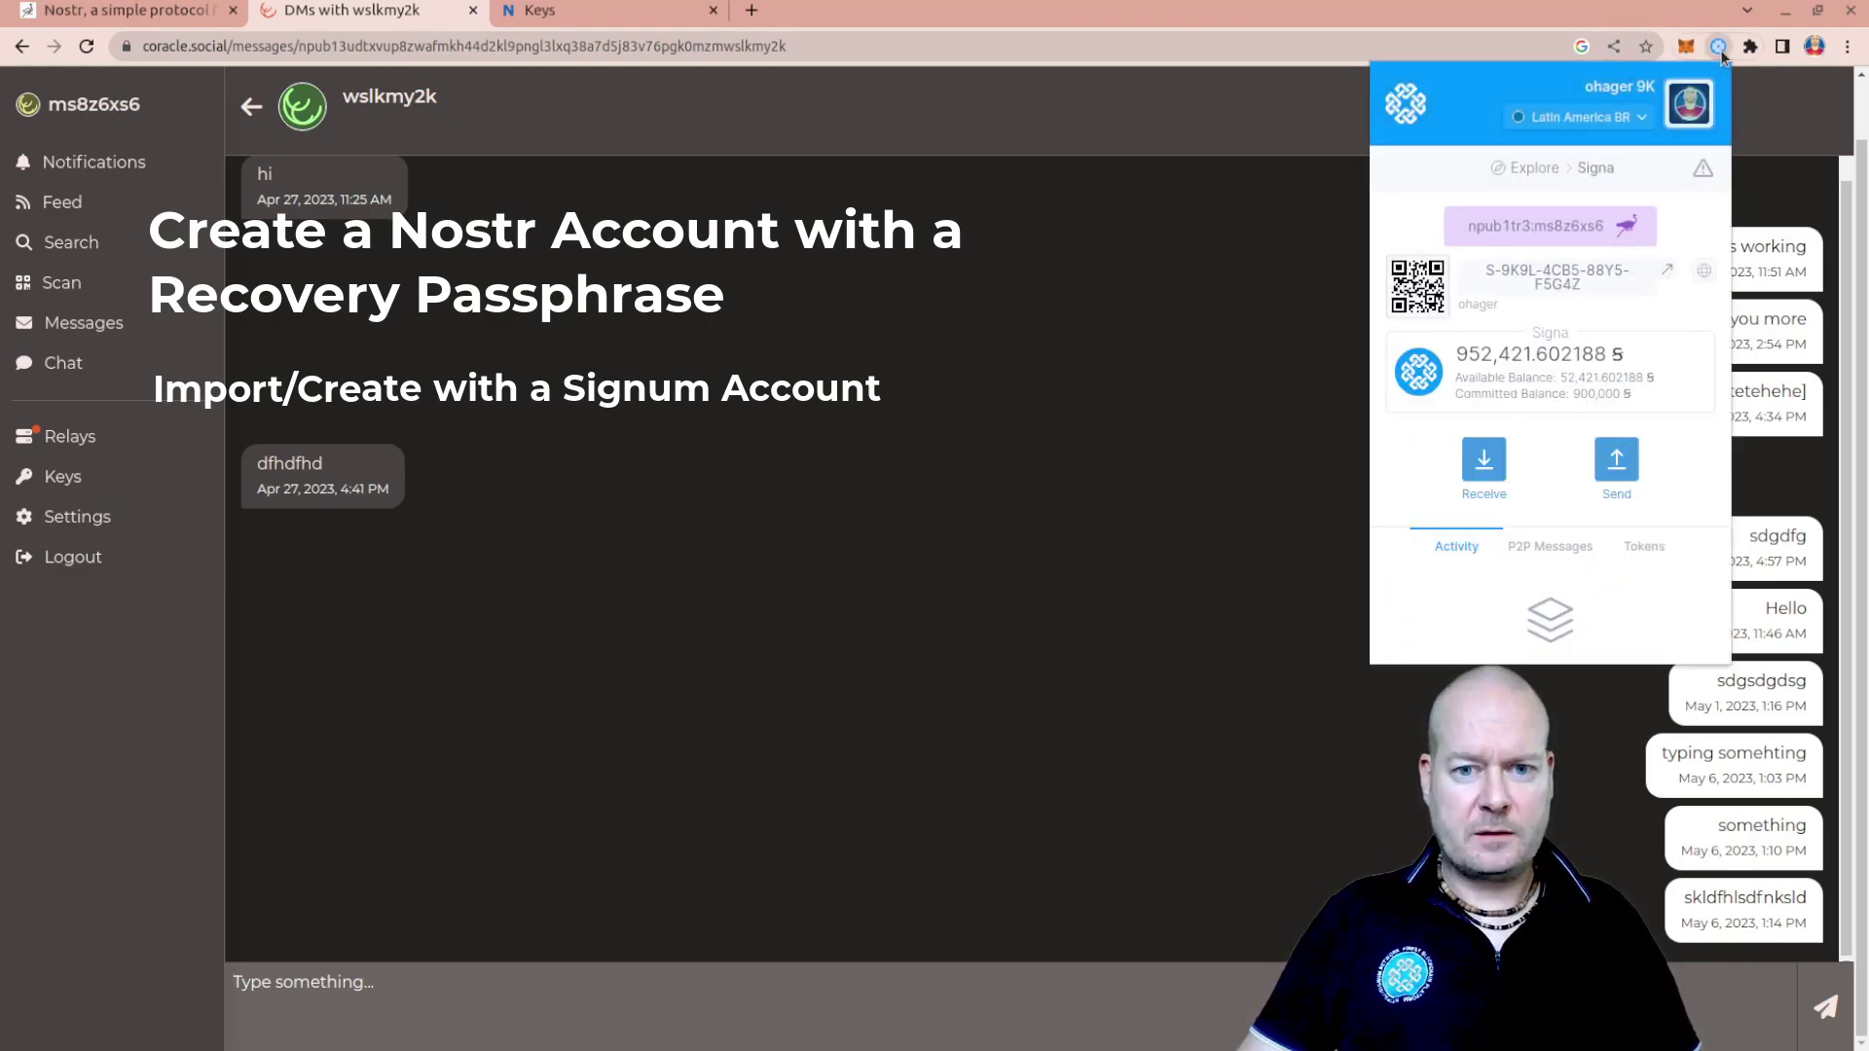
click(1693, 111)
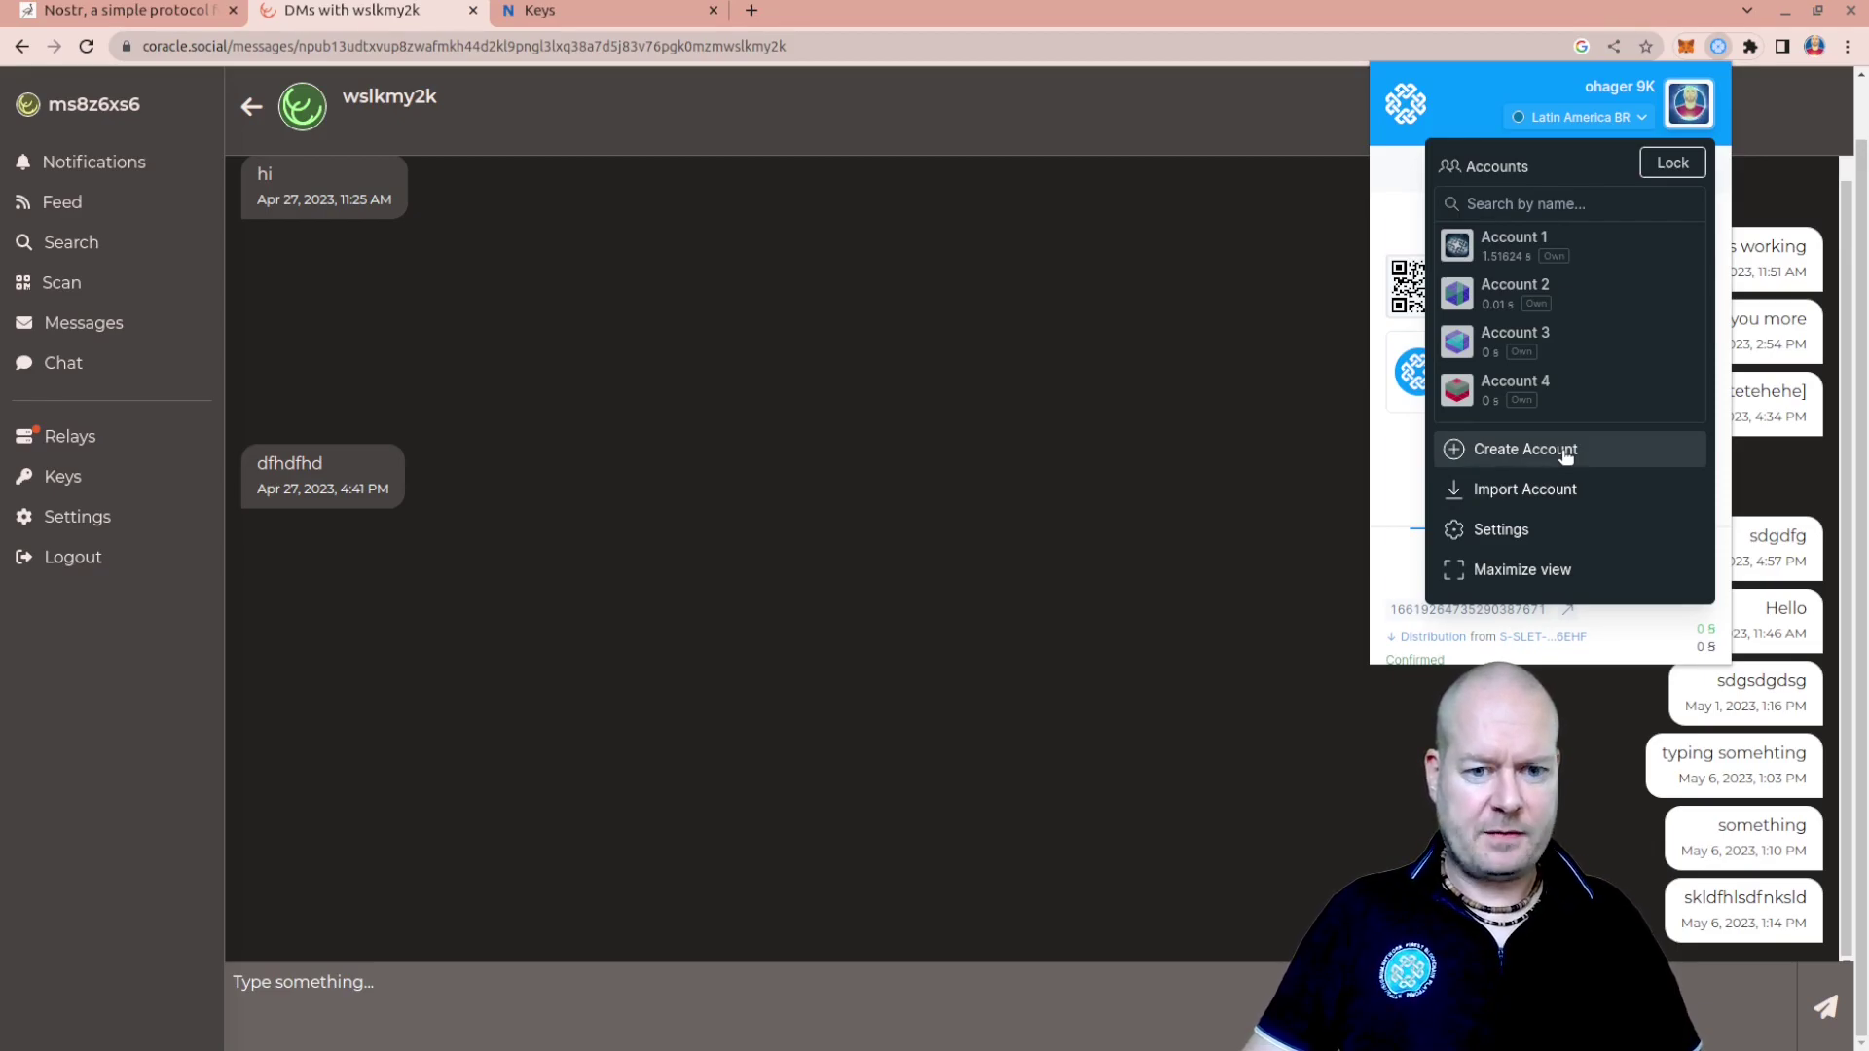
click(1564, 451)
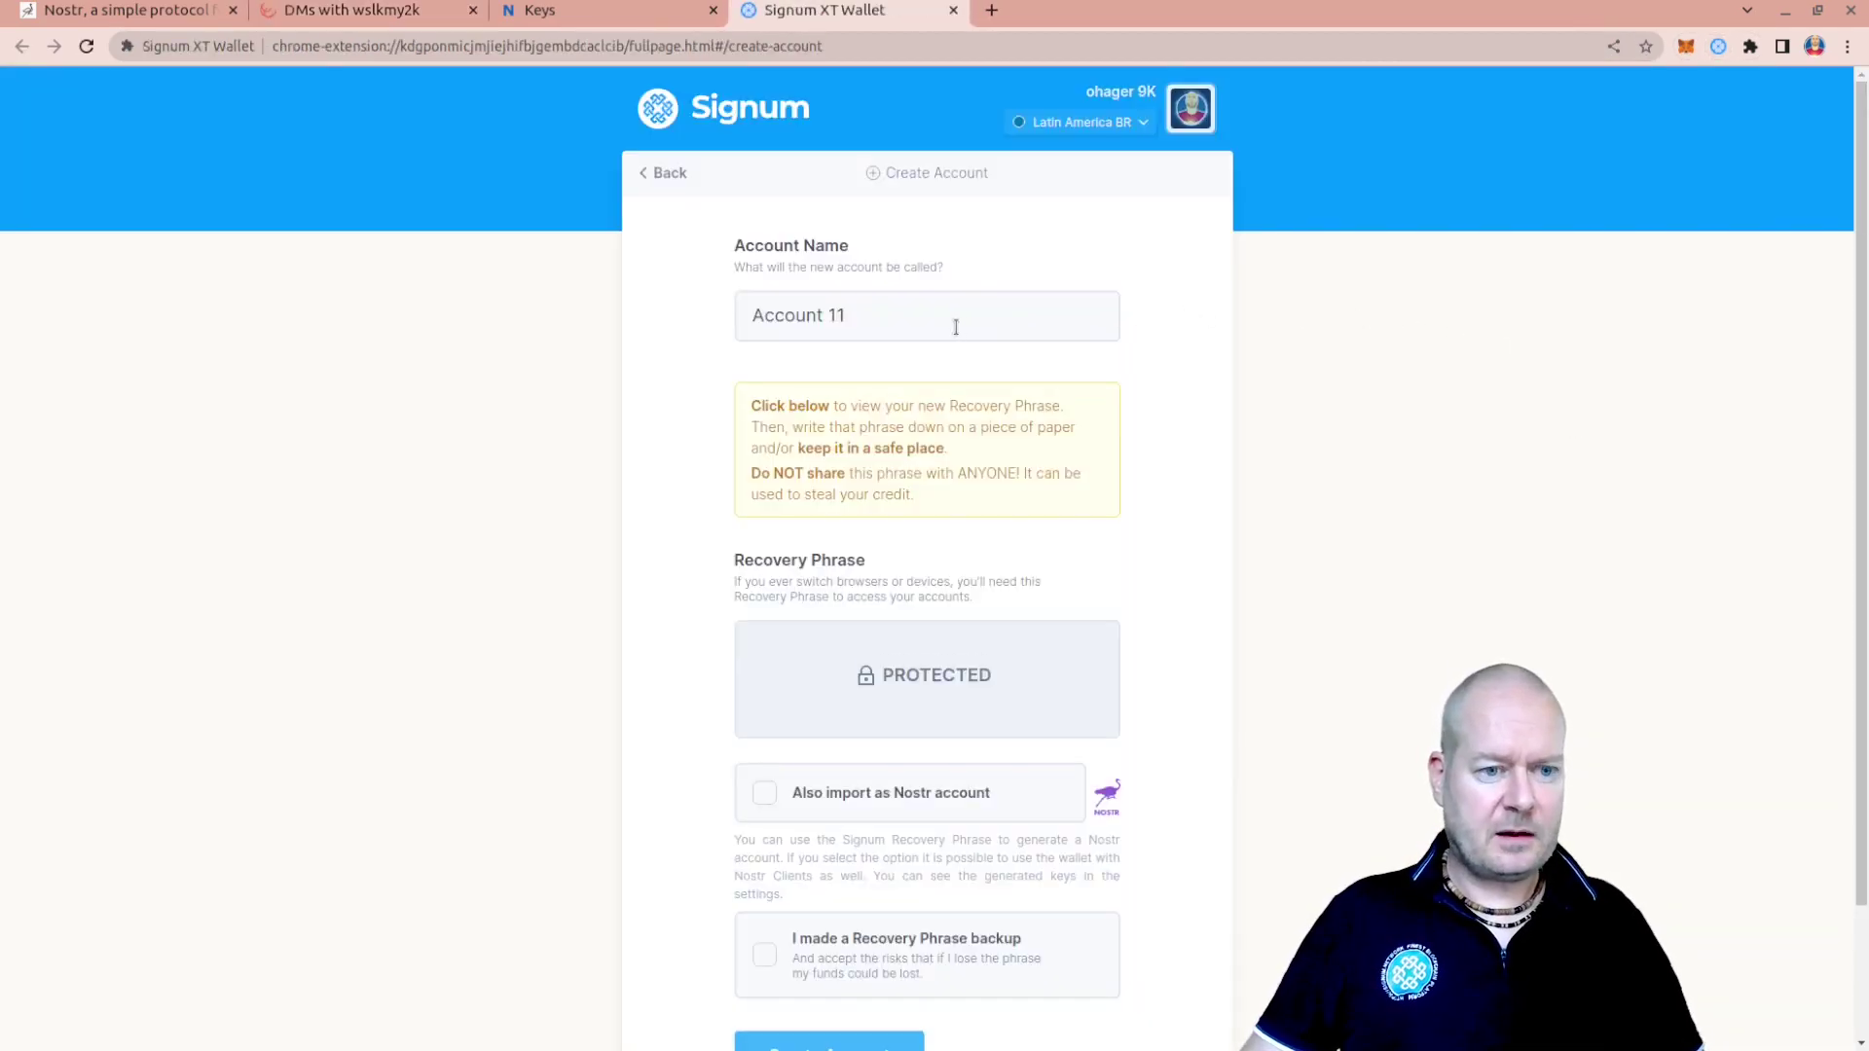
click(884, 670)
drag(1094, 673, 676, 646)
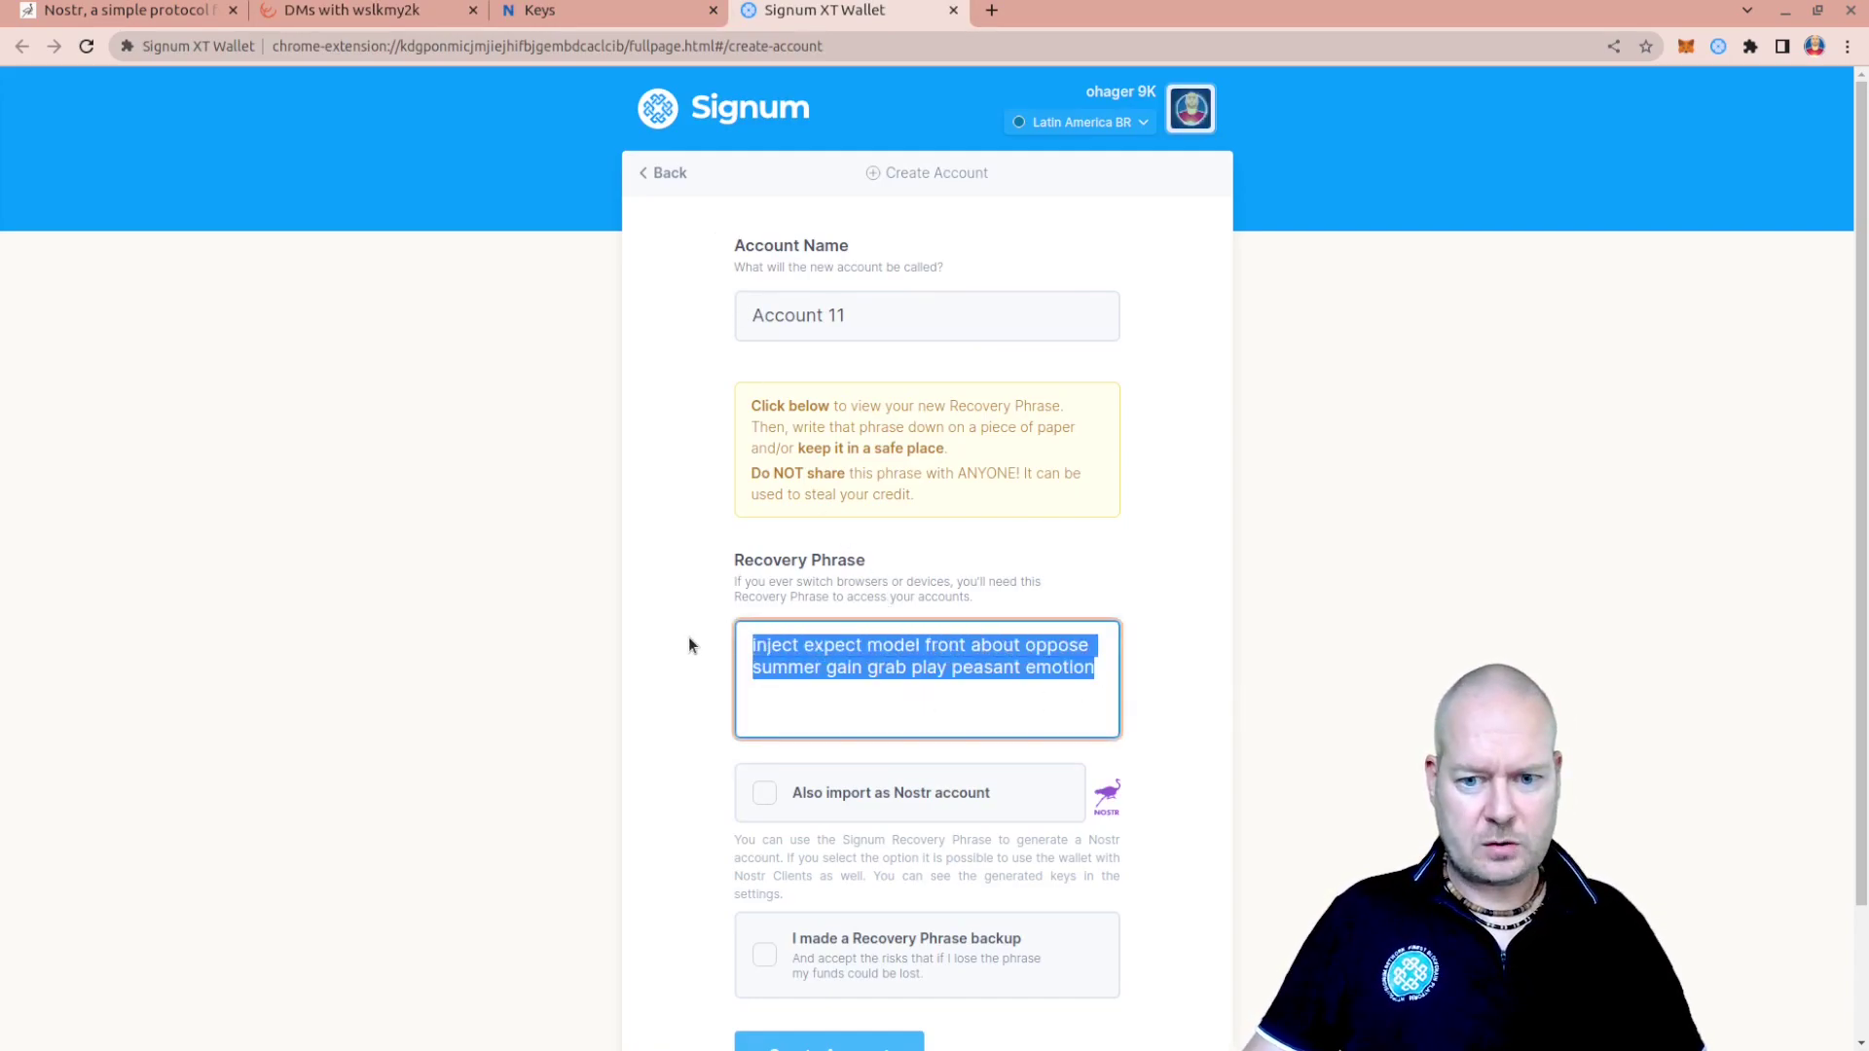
click(692, 612)
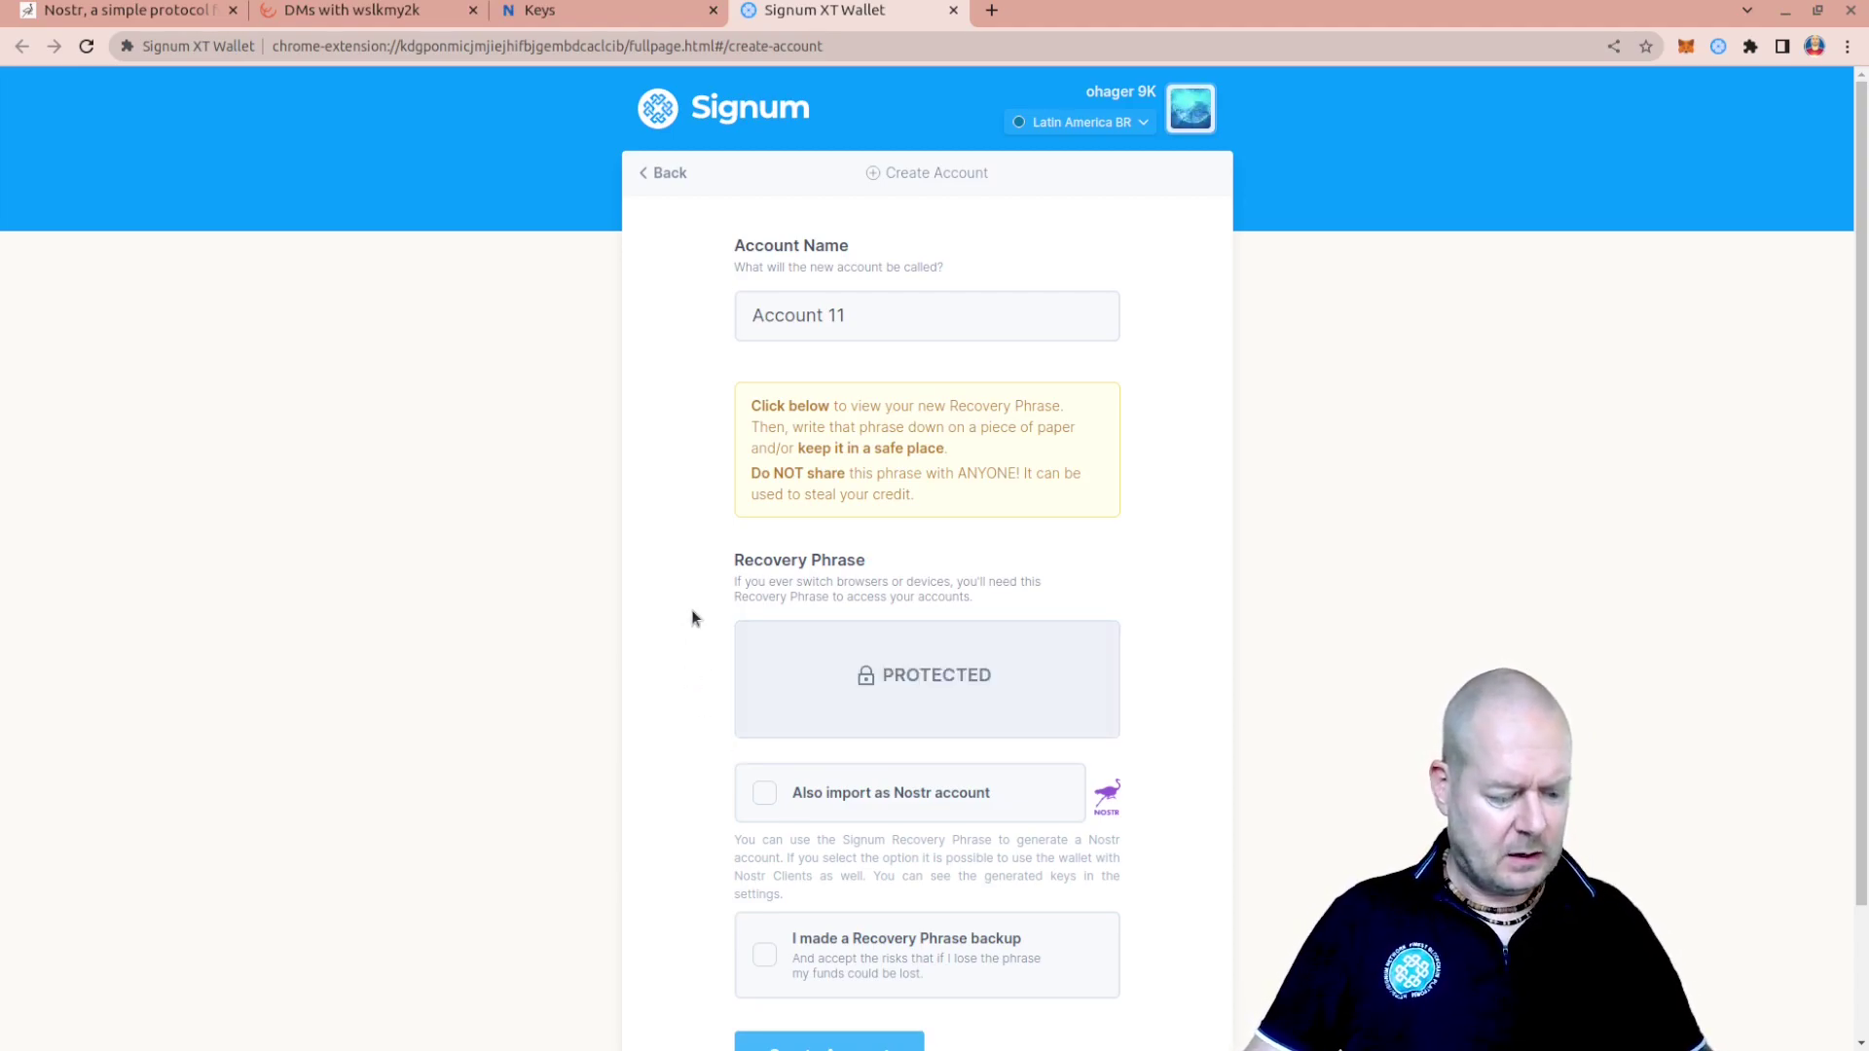
Launch the gedit Text Editor and move its window out of the way
key(super)
text(gedit)
key(BackSpace)
key(BackSpace)
text(it)
key(Return)
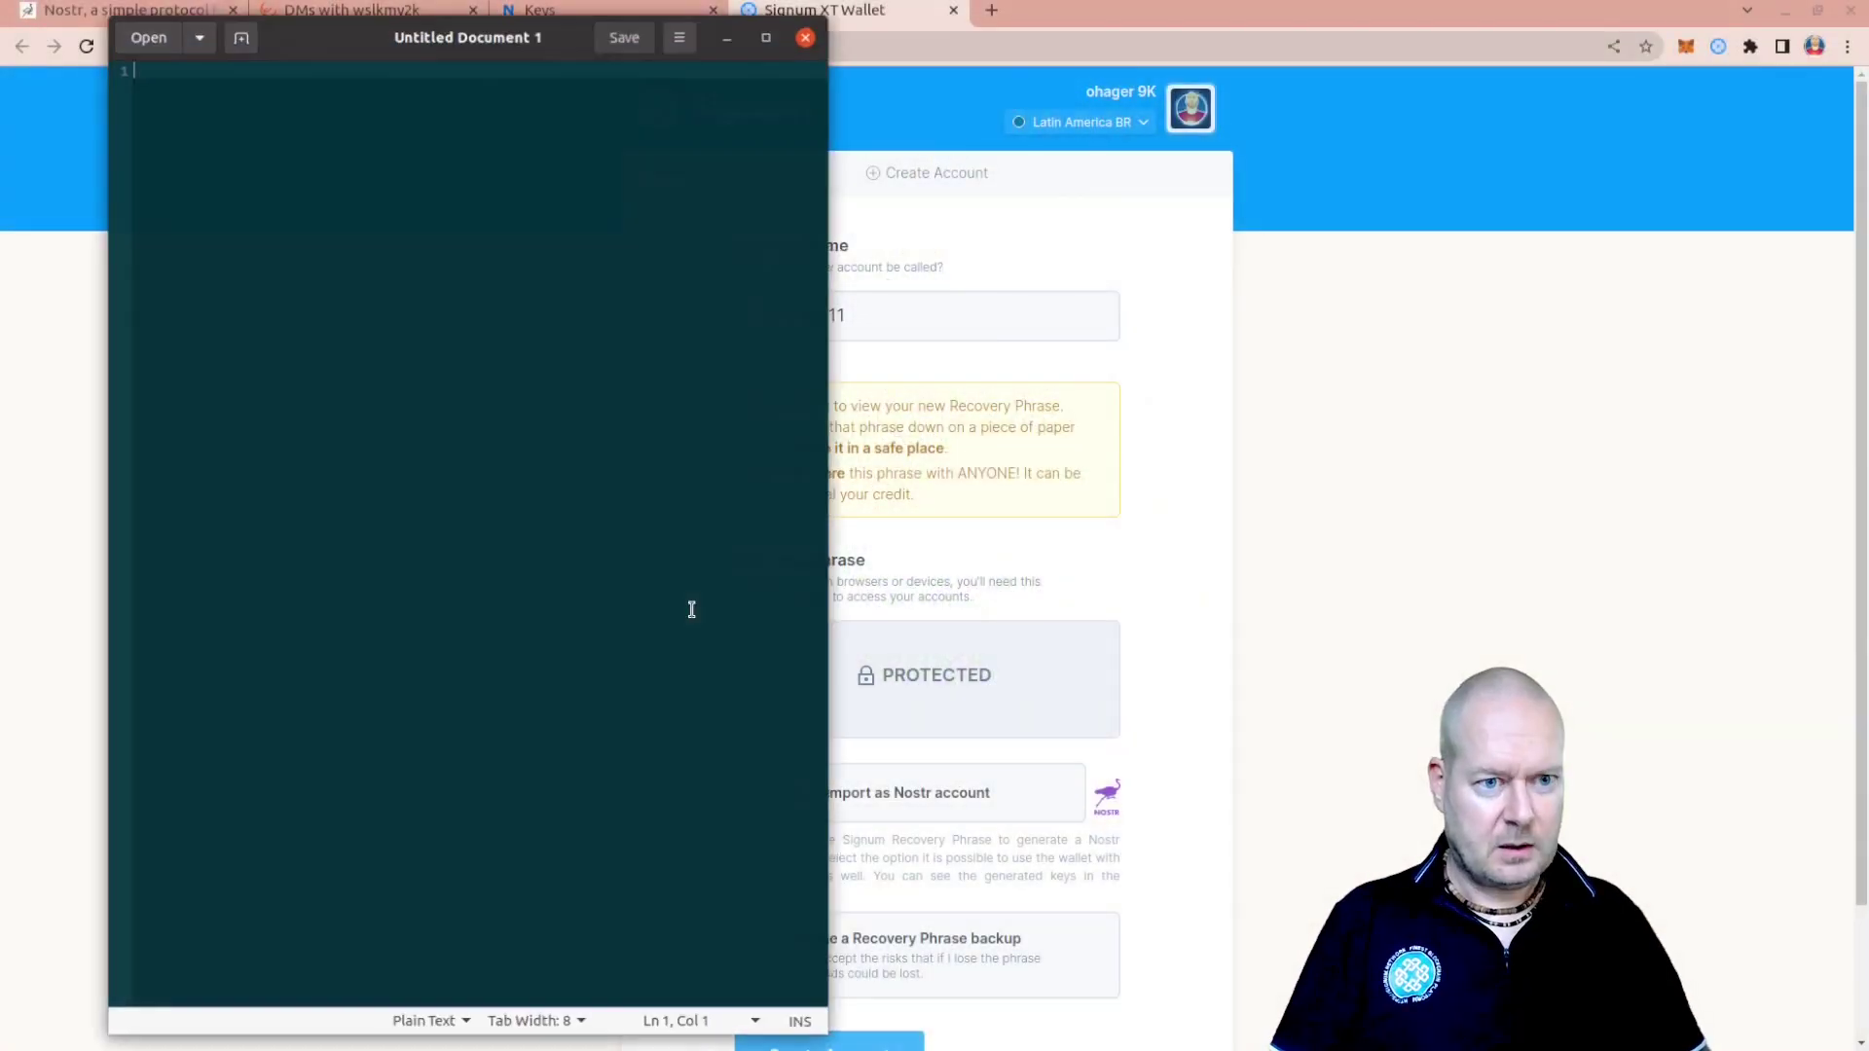
drag(482, 26, 0, 25)
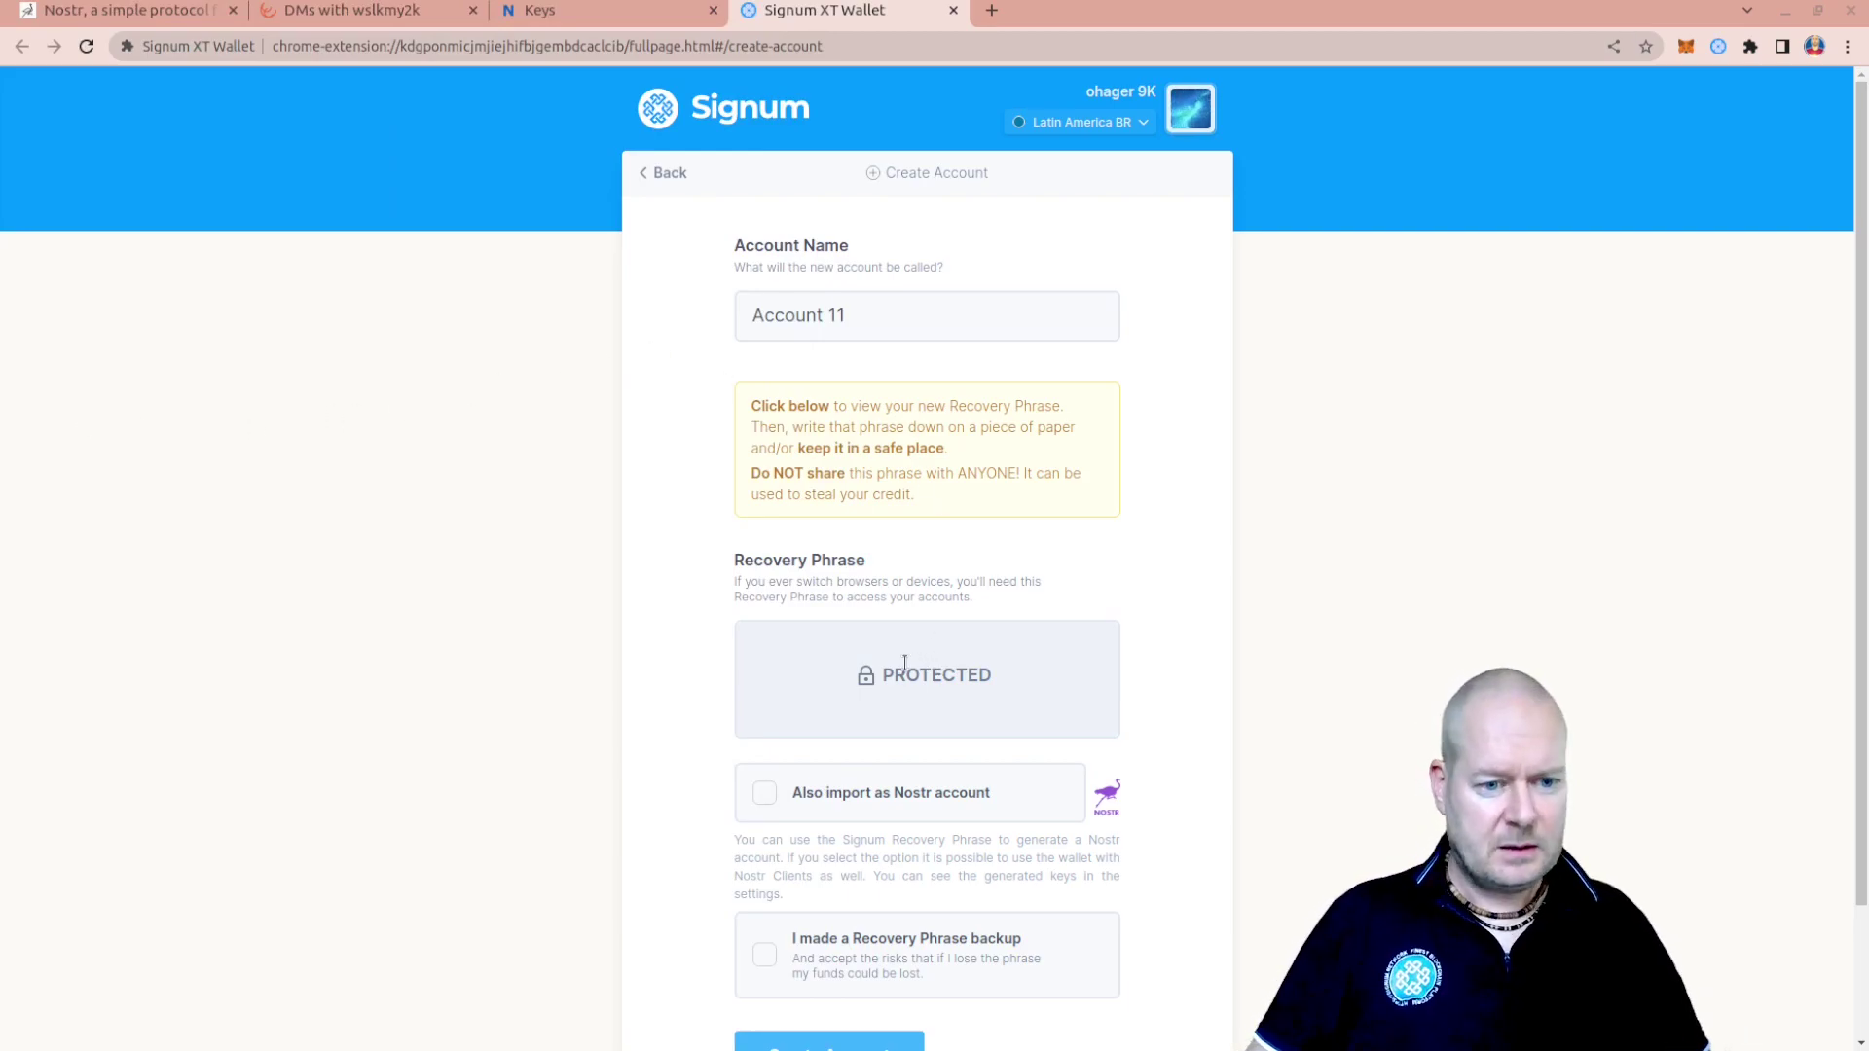
Create Account 11 with 'Also import as Nostr account' and 'I made a Recovery Phrase backup' ticked
click(765, 796)
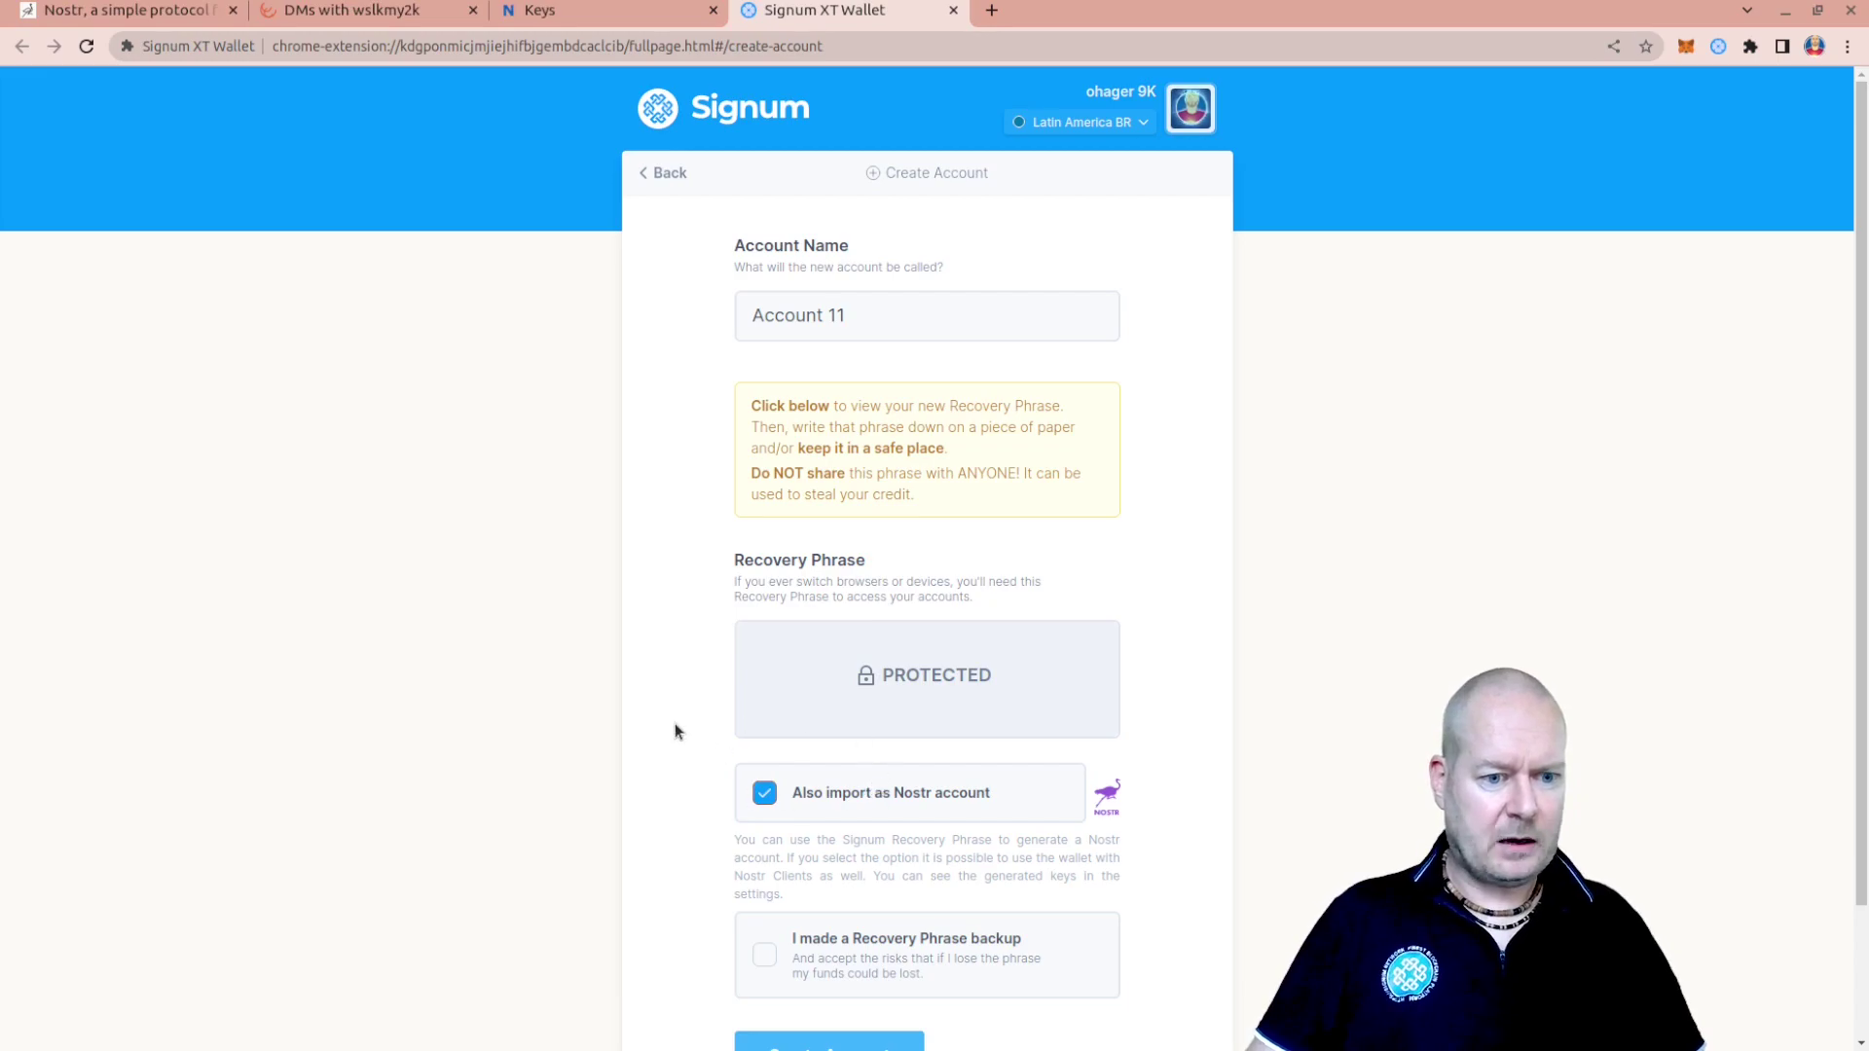
scroll(641, 658, down, 2)
click(759, 835)
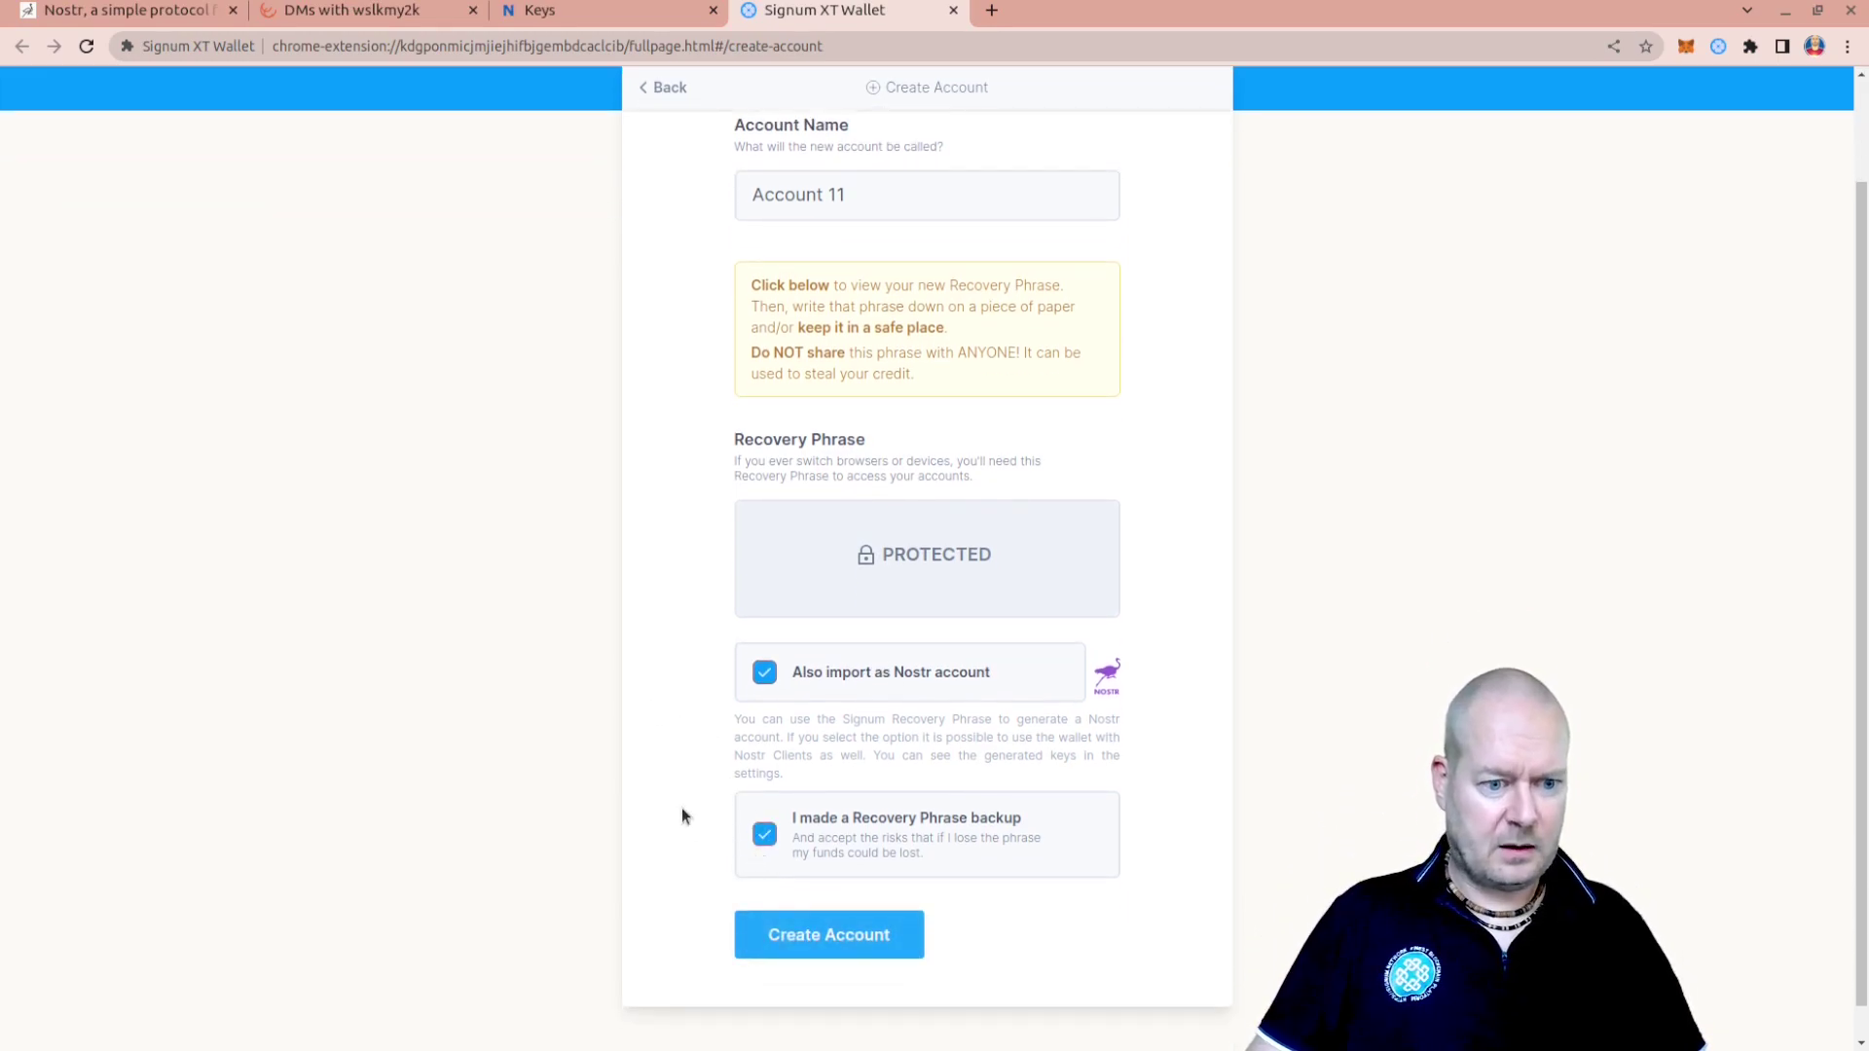
click(830, 940)
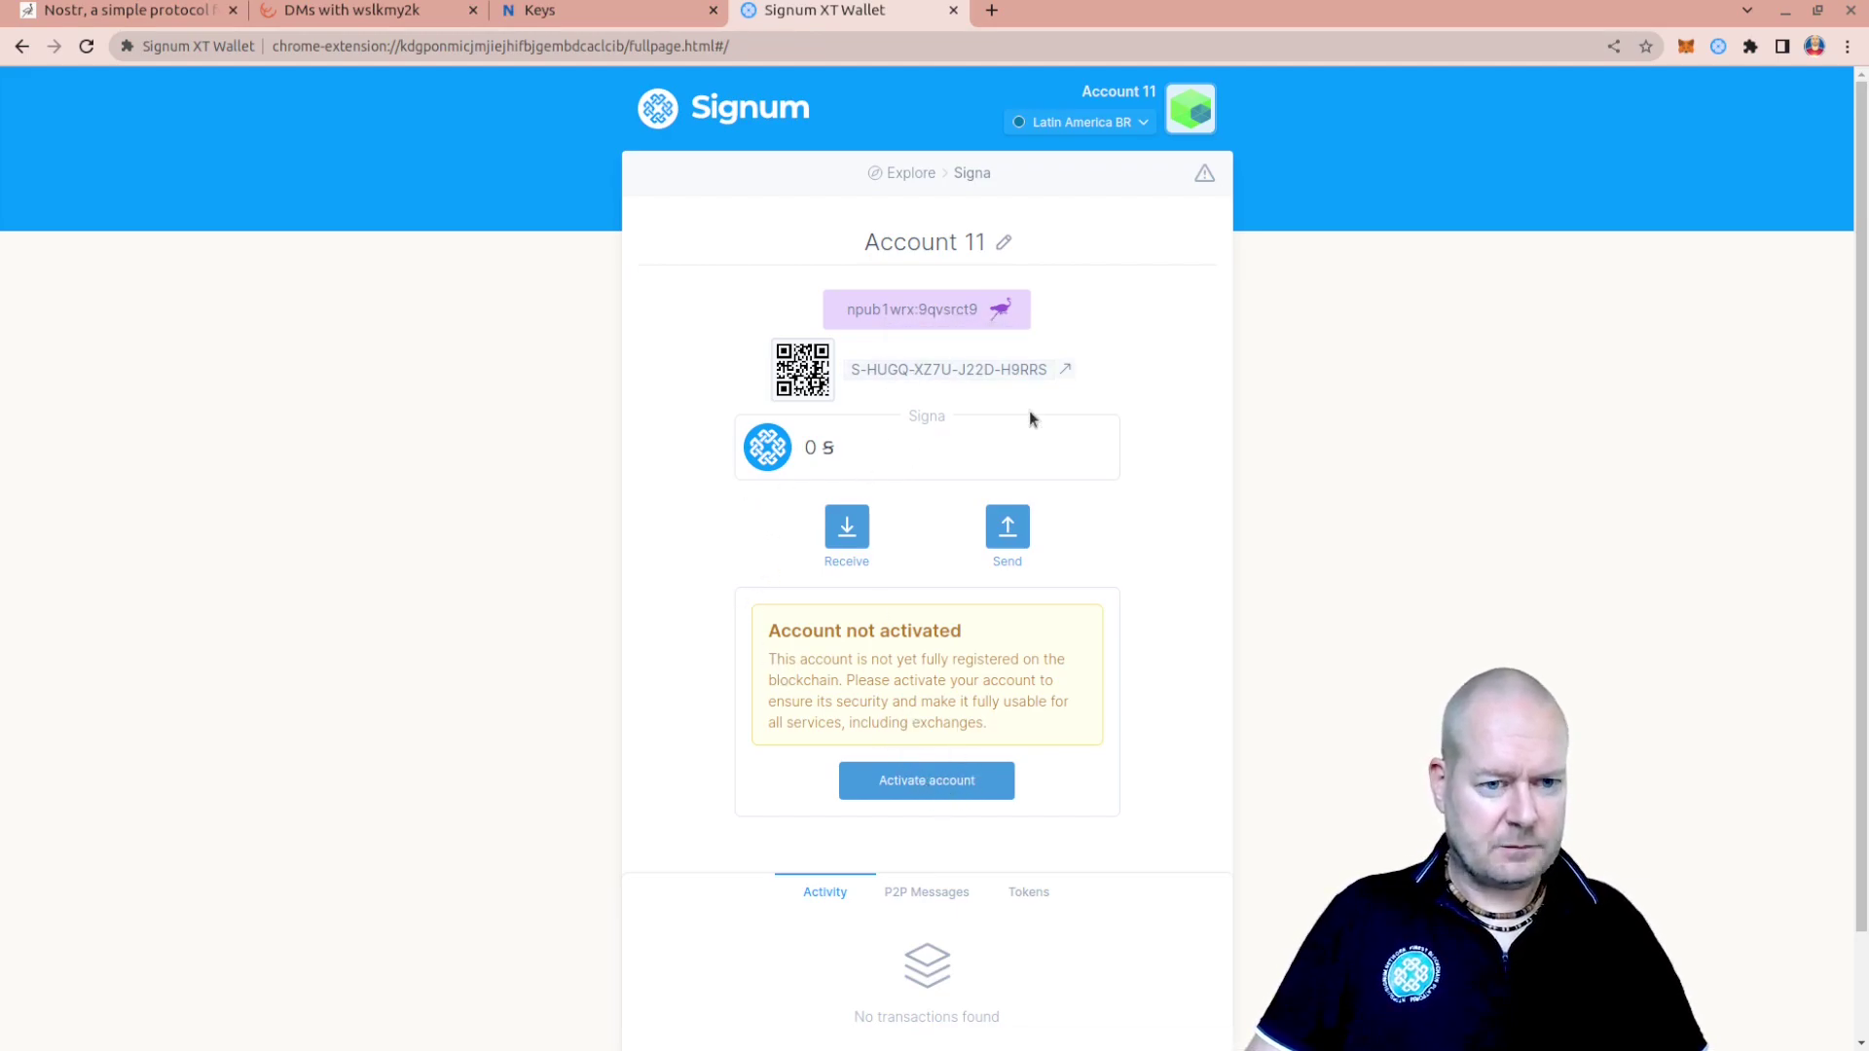
Open the Nostr Account page in the wallet settings
click(1189, 115)
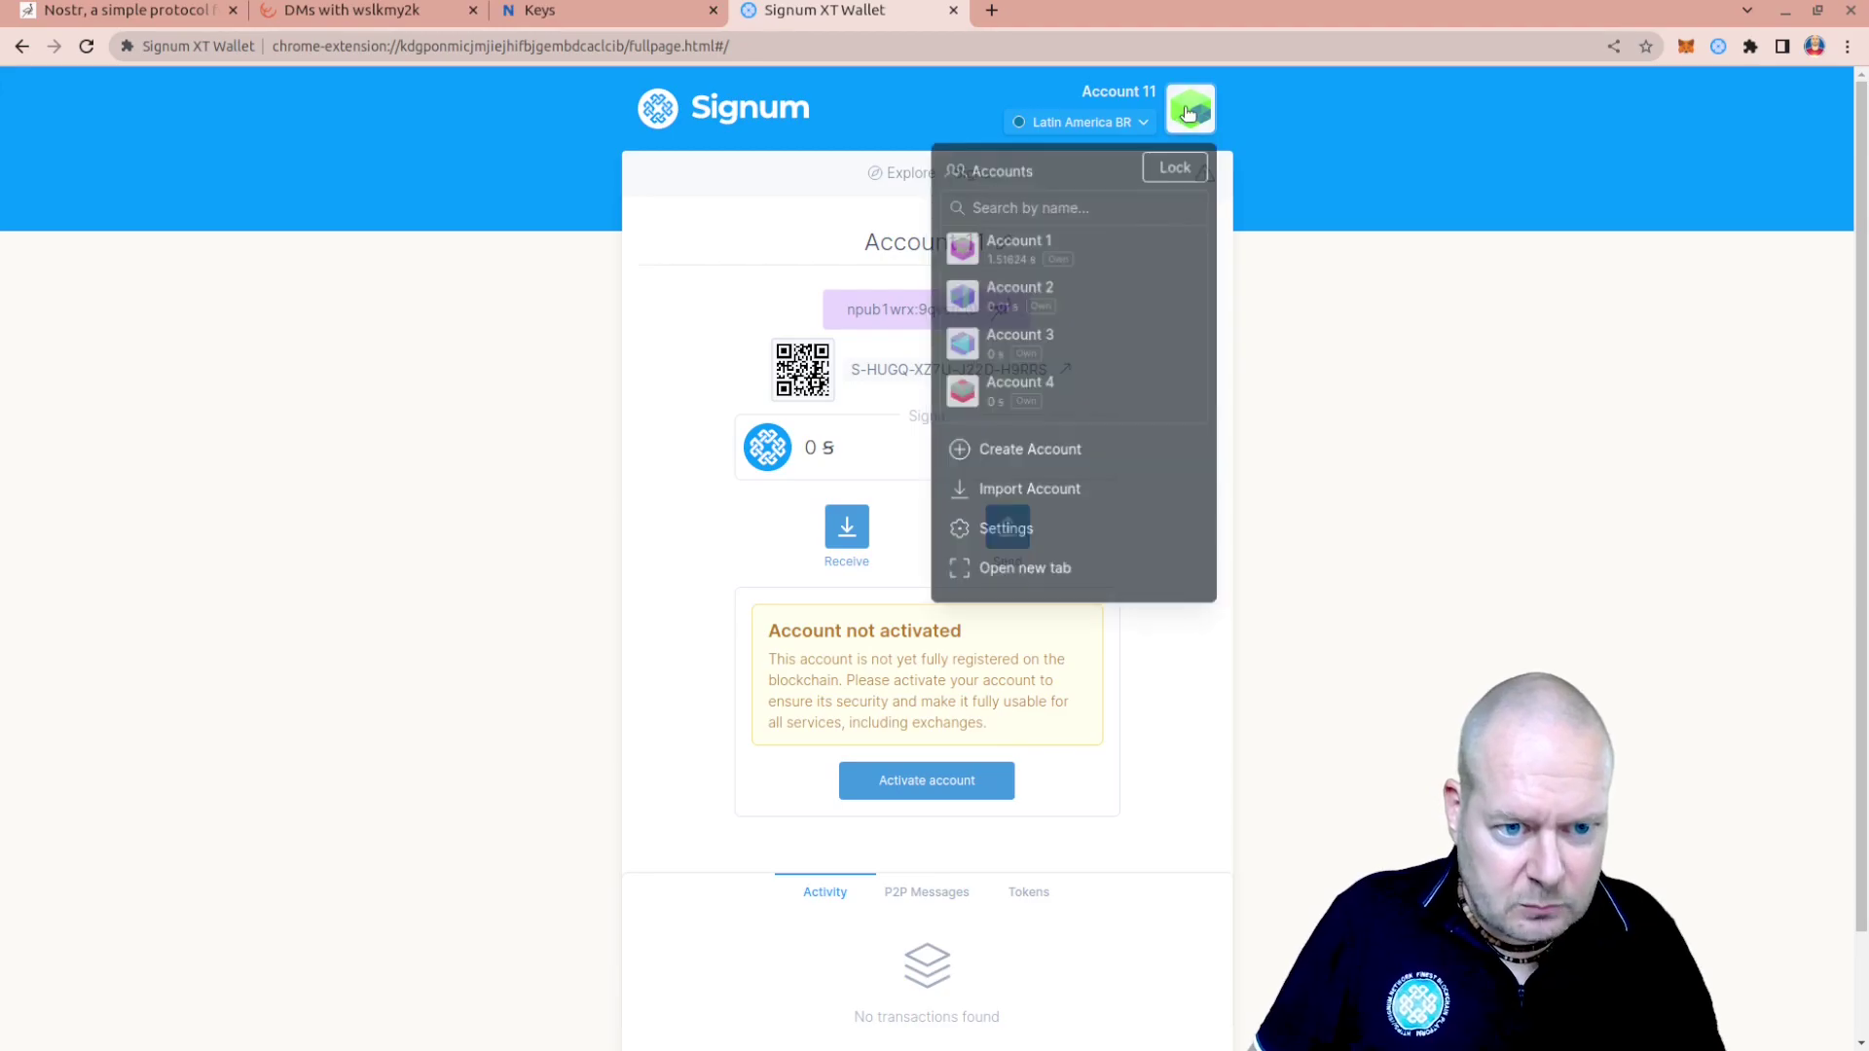
click(1049, 541)
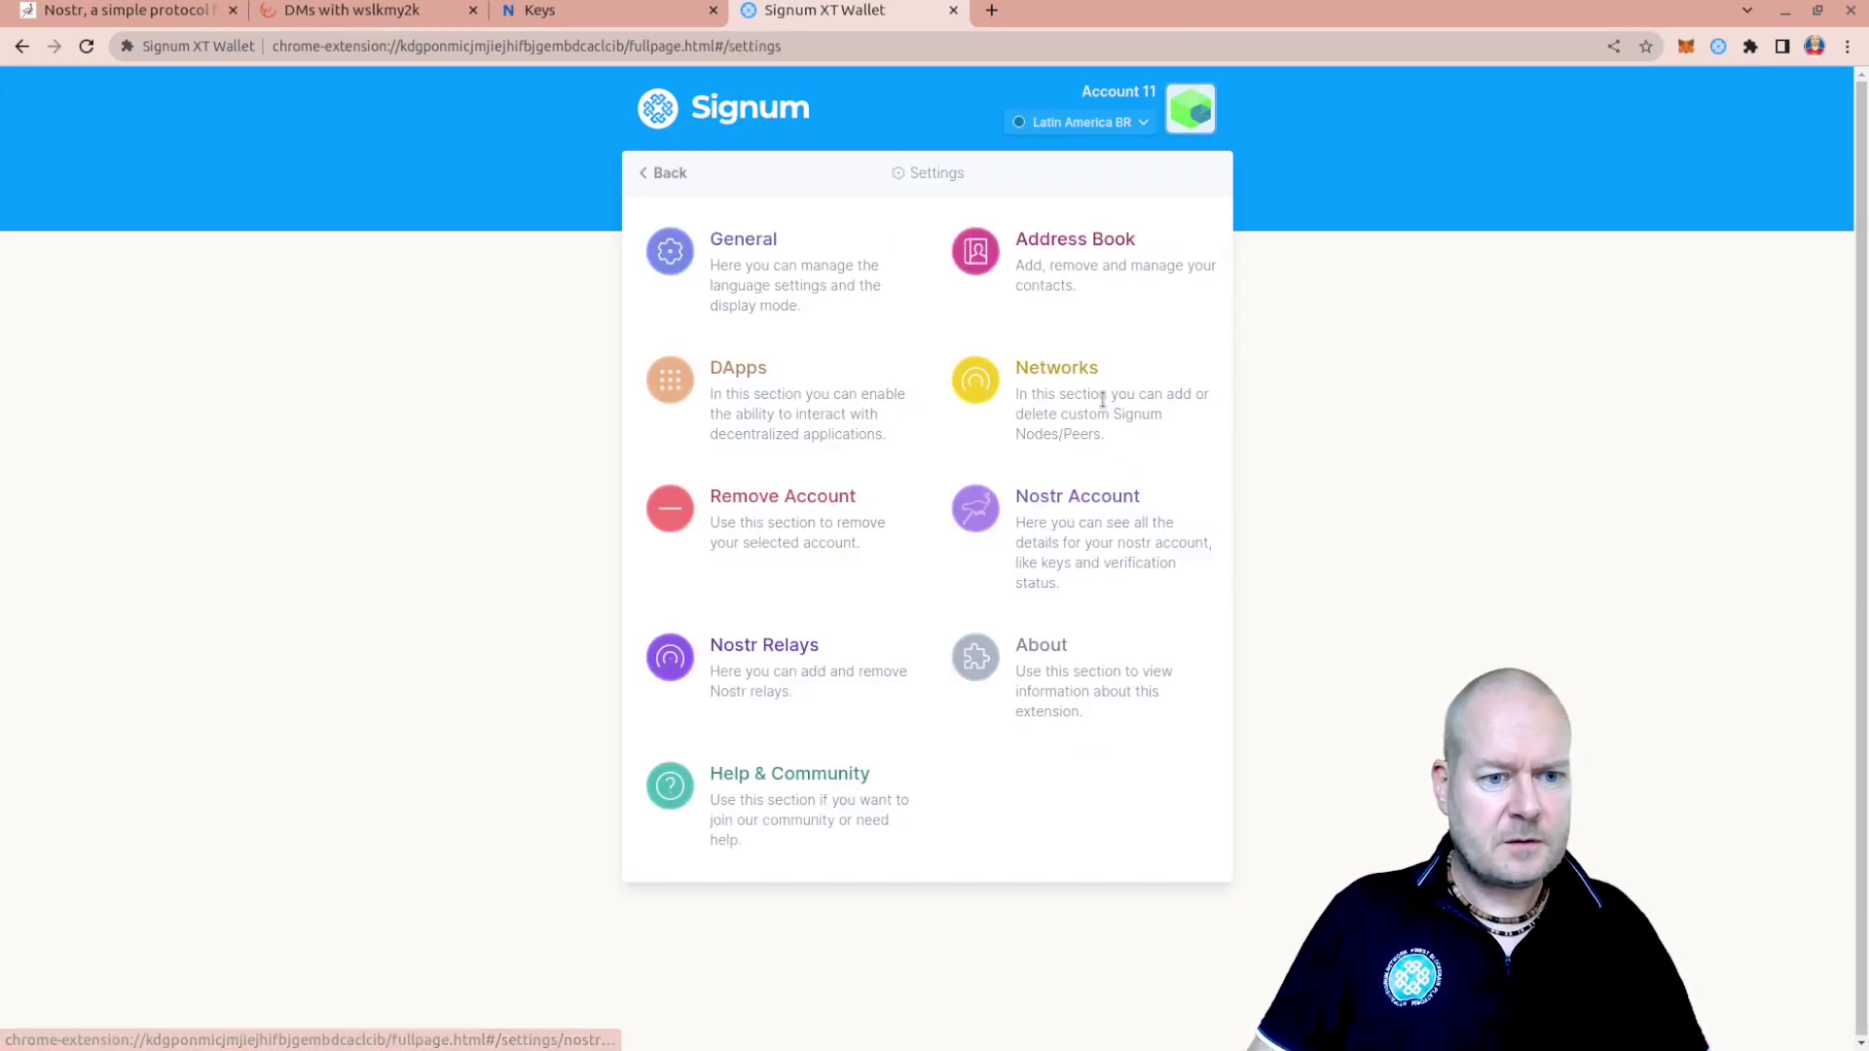
click(1072, 504)
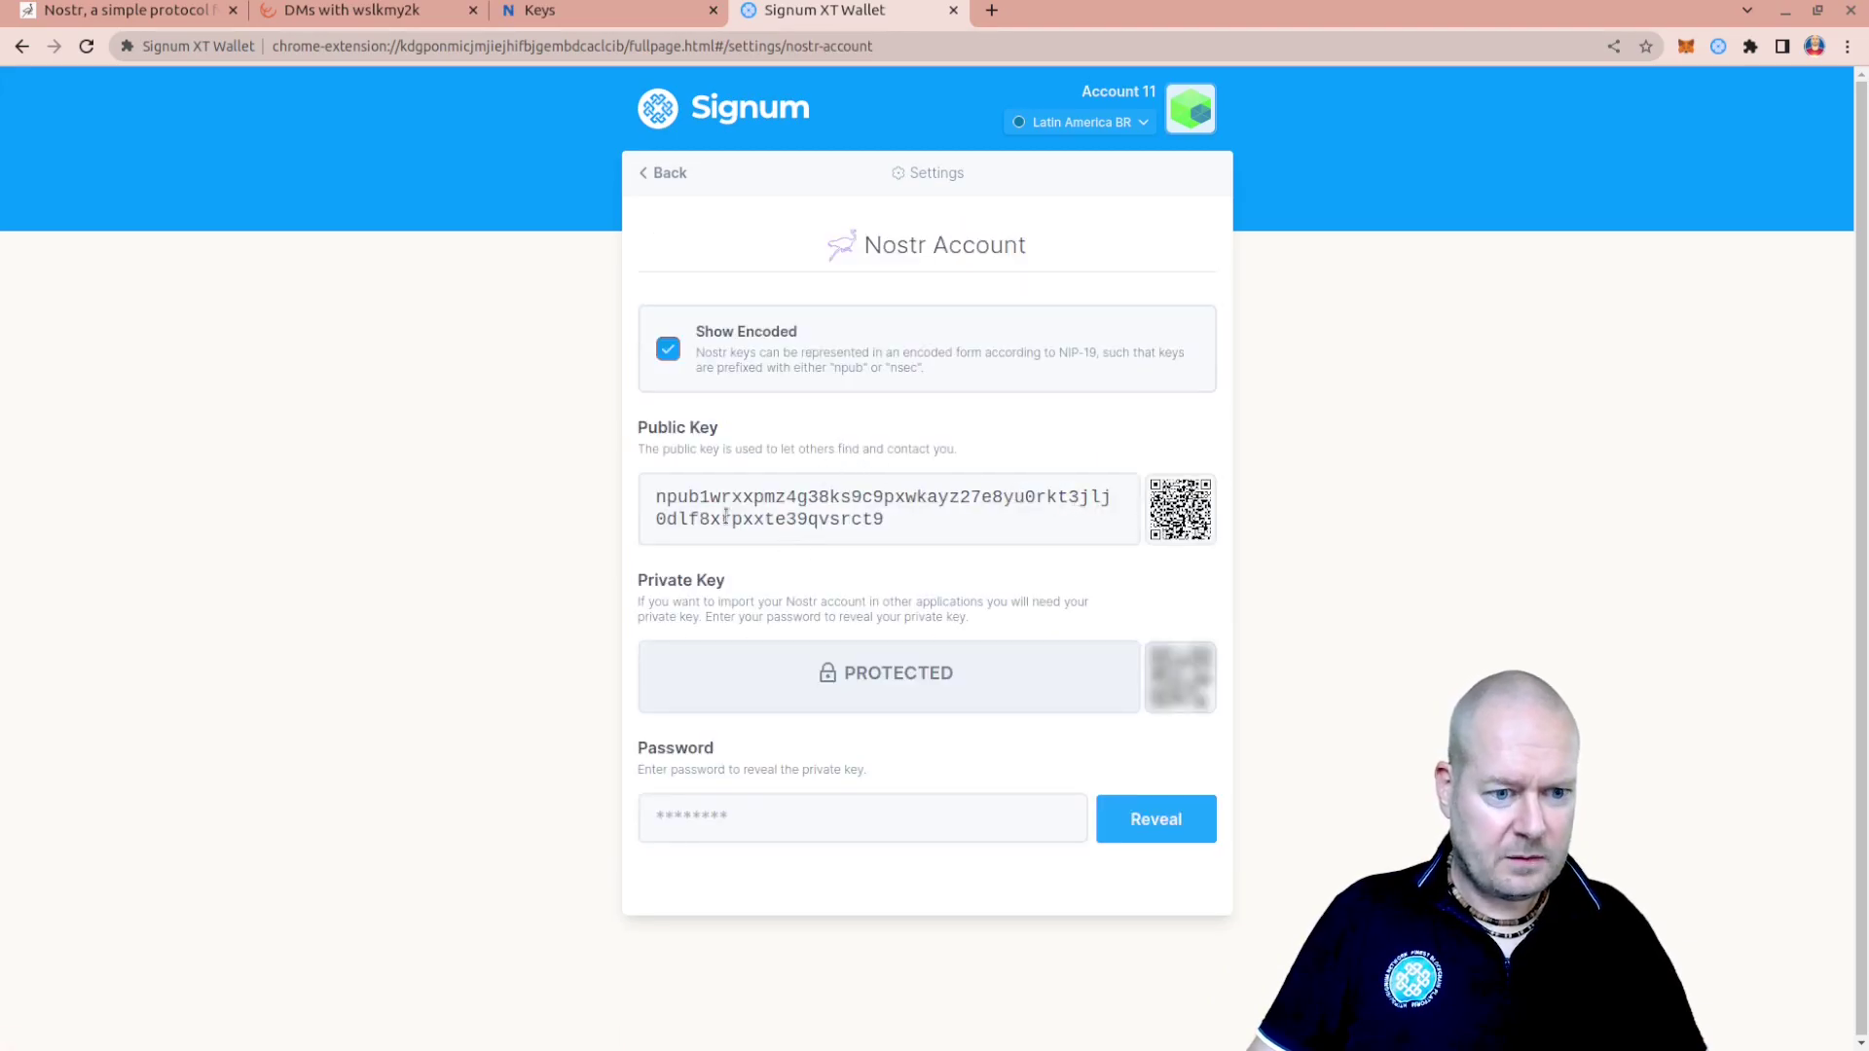
Reveal Account 11's Nostr private key with the wallet password, select it, and return to Settings
click(867, 676)
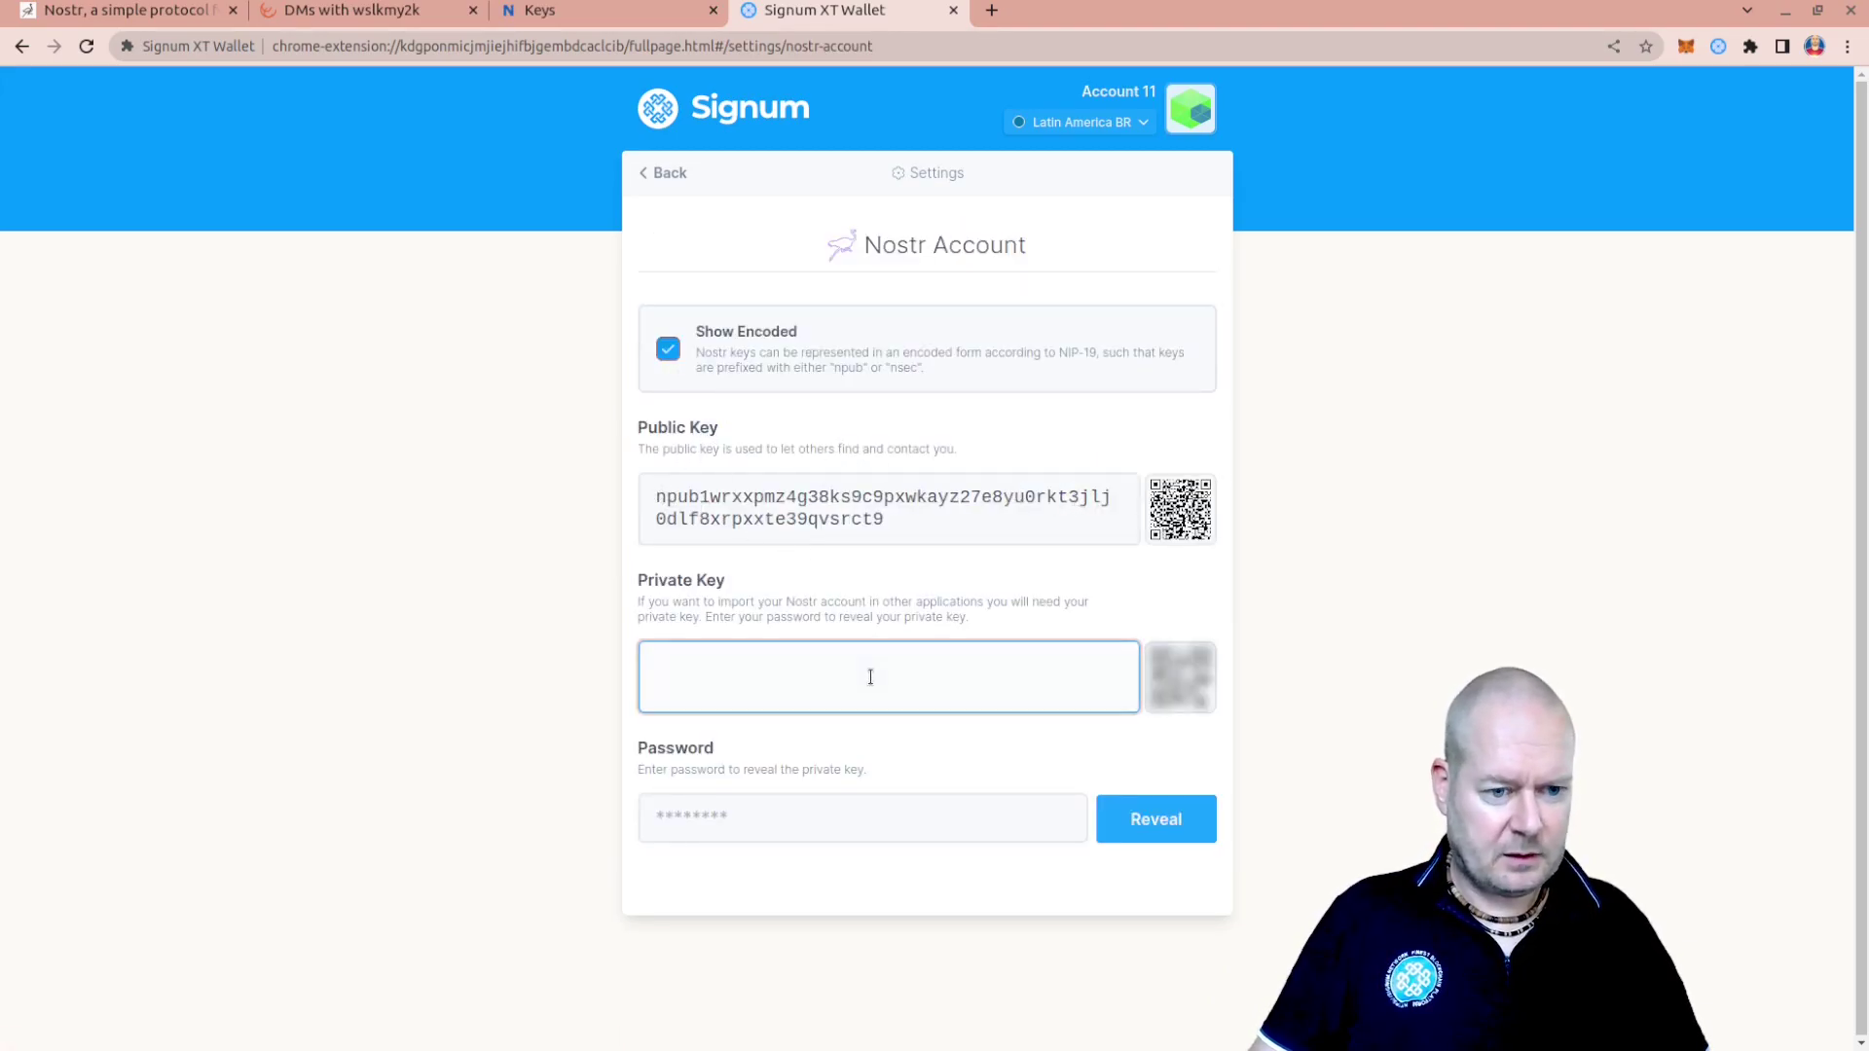
click(799, 817)
text(***)
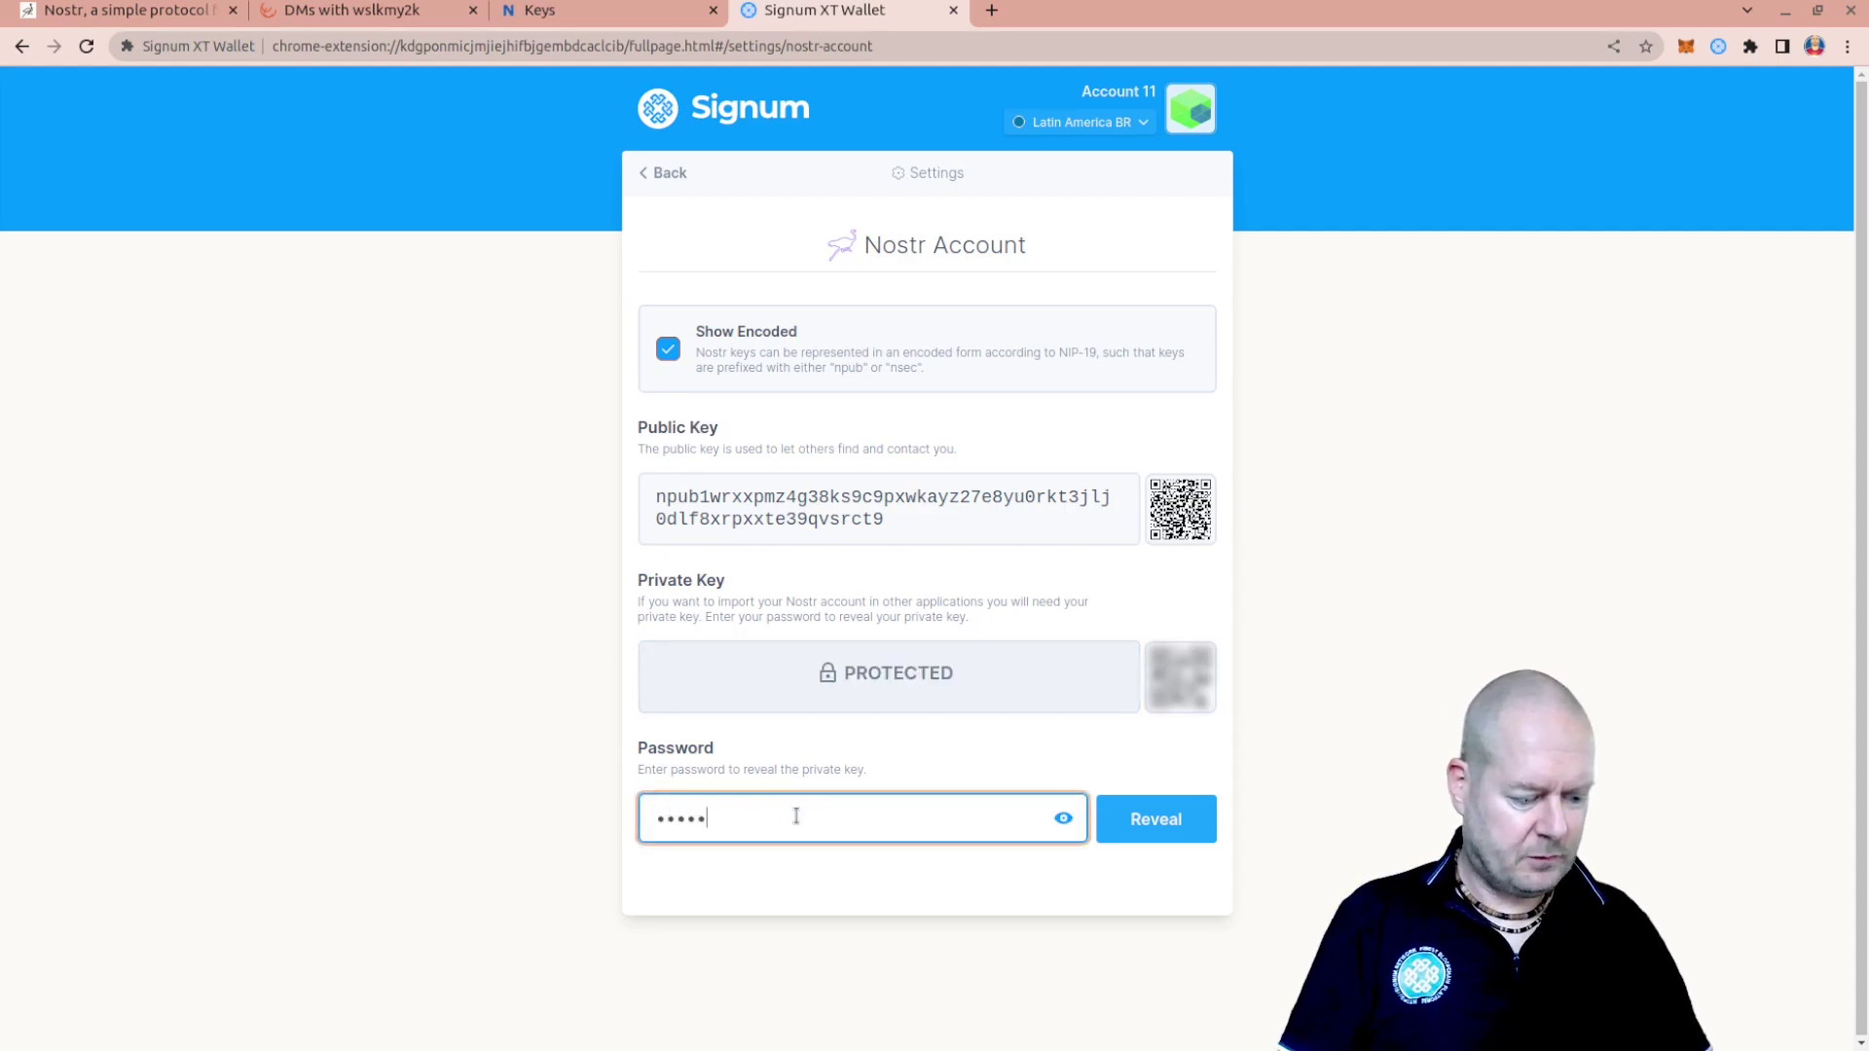
text(******)
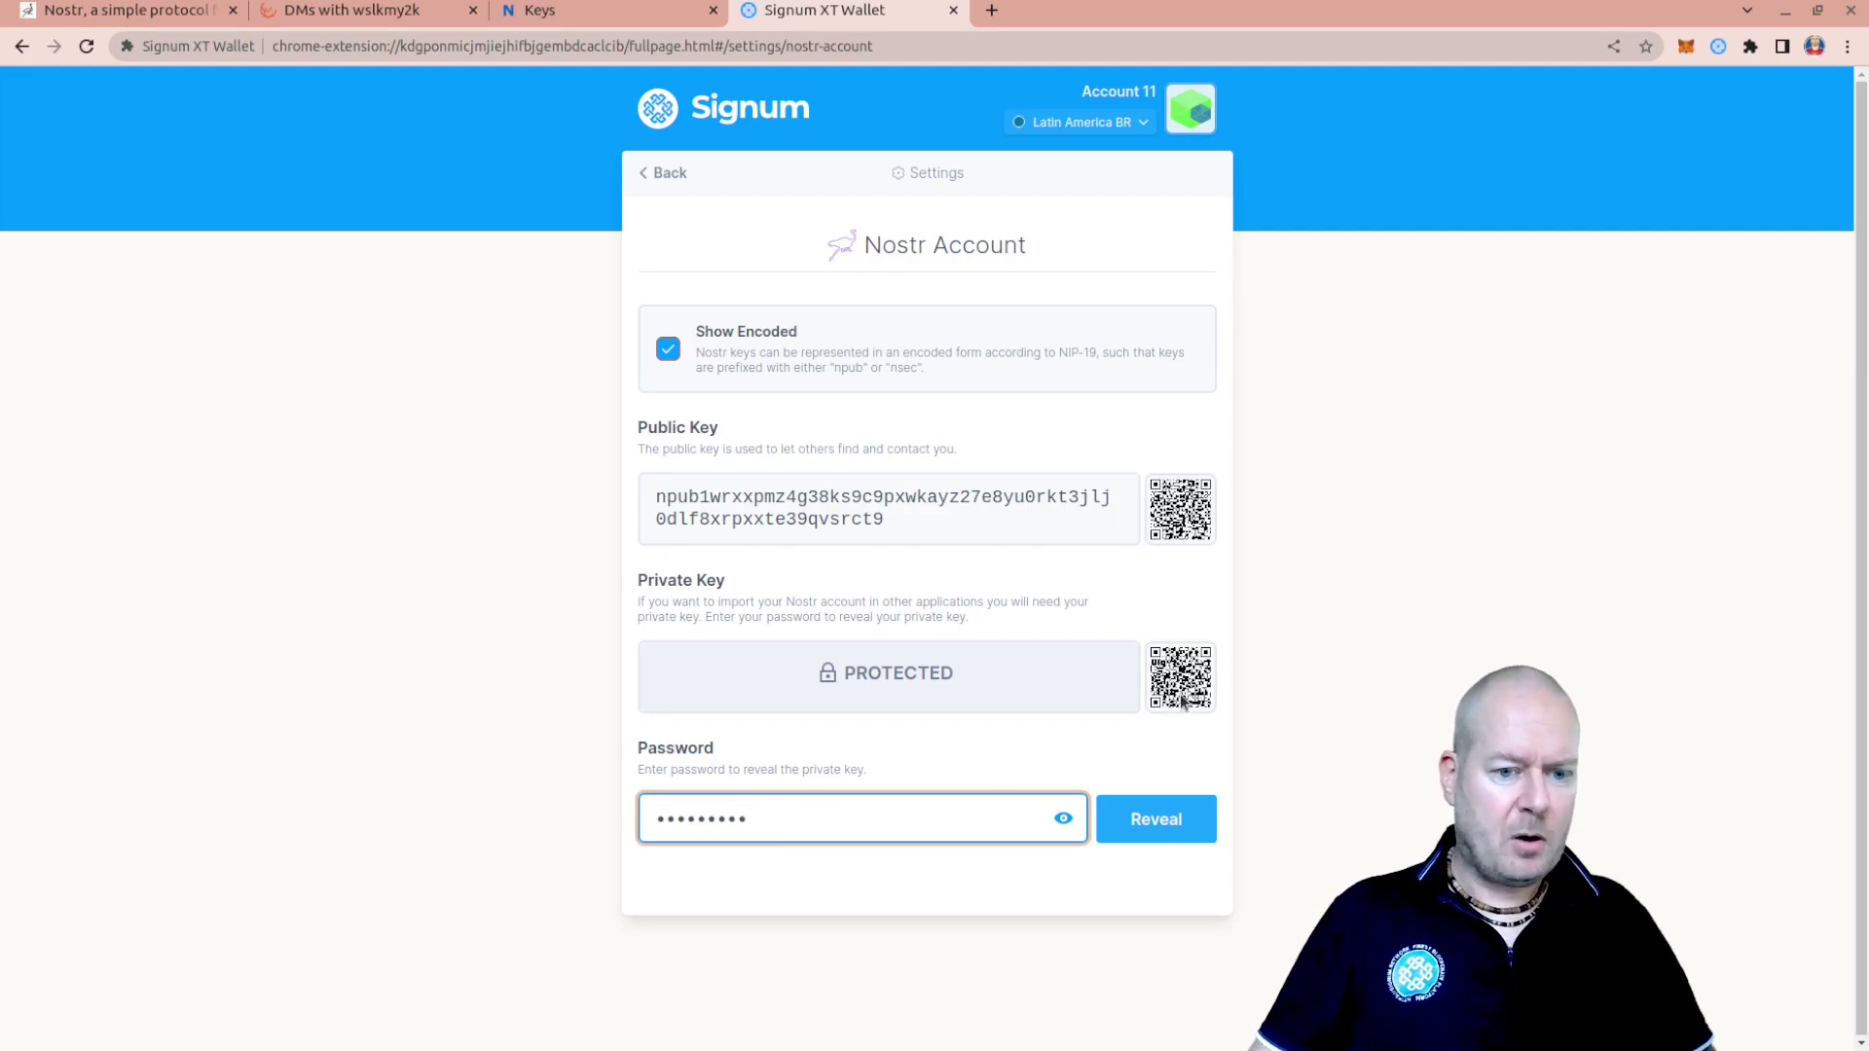
click(963, 670)
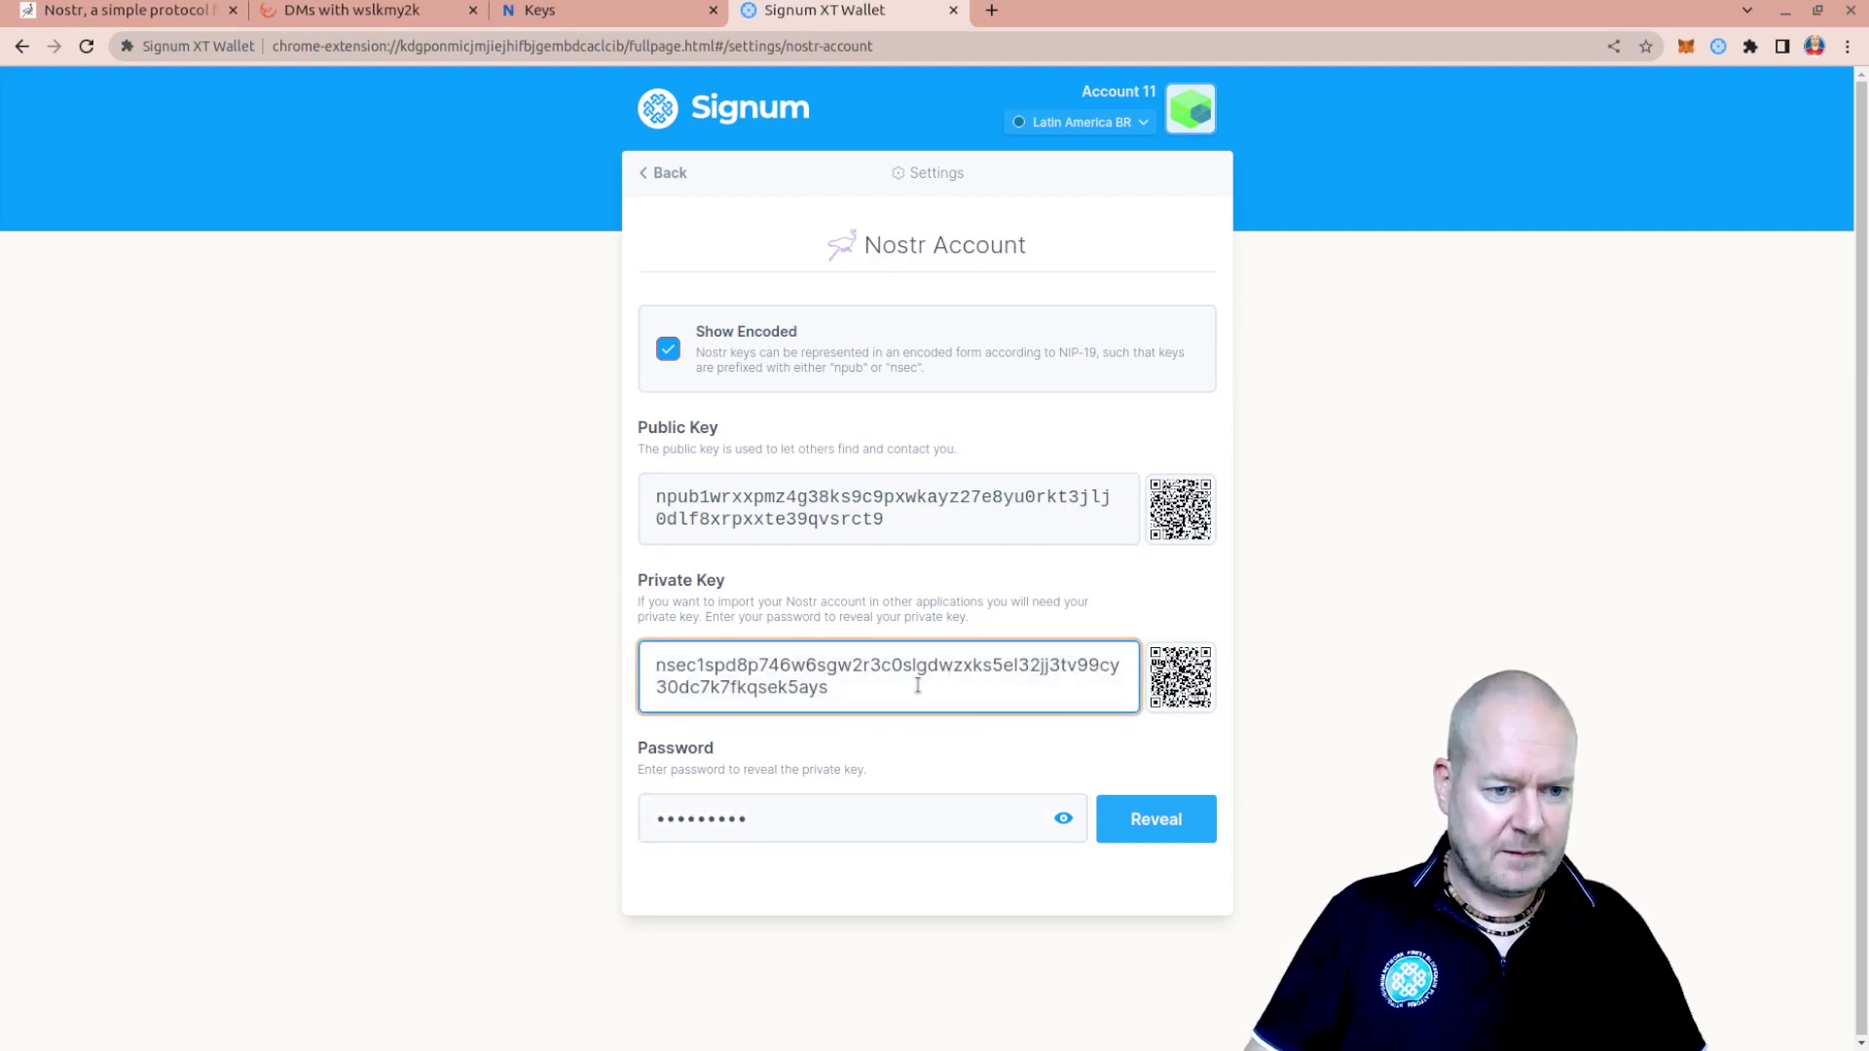
triple_click(786, 675)
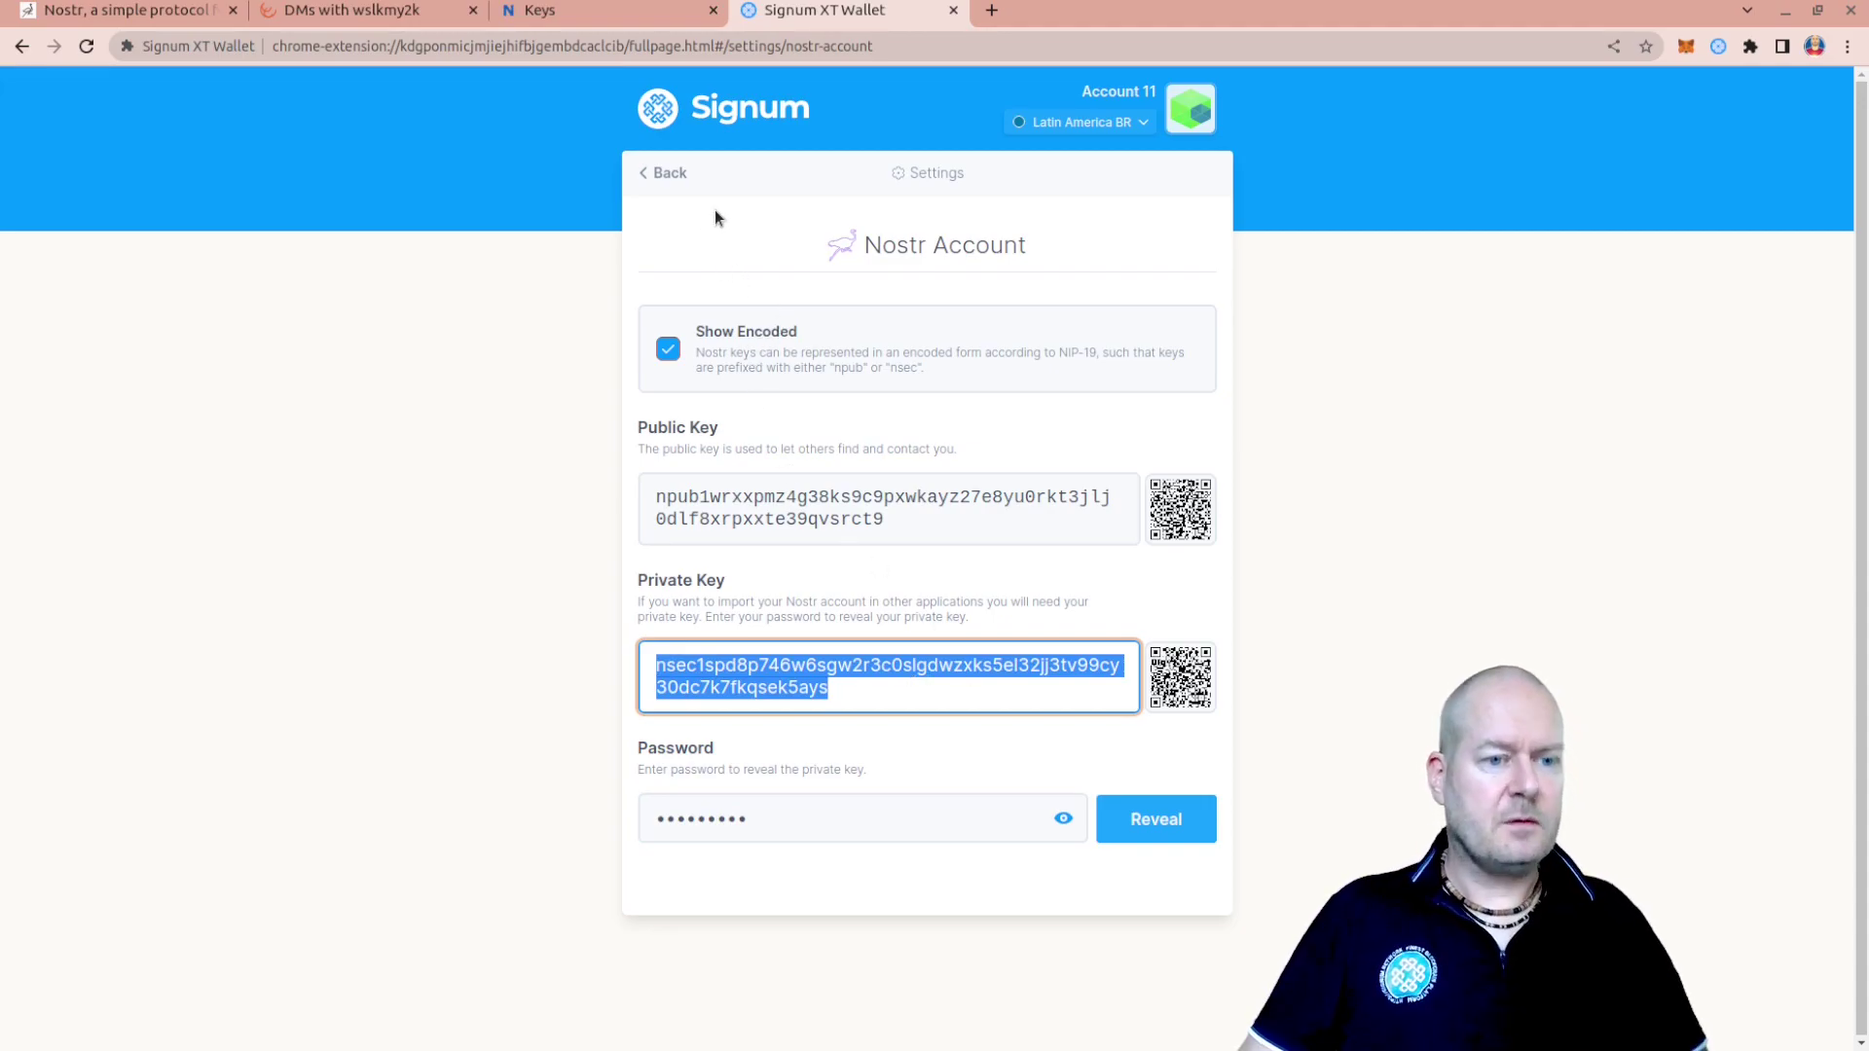
click(665, 179)
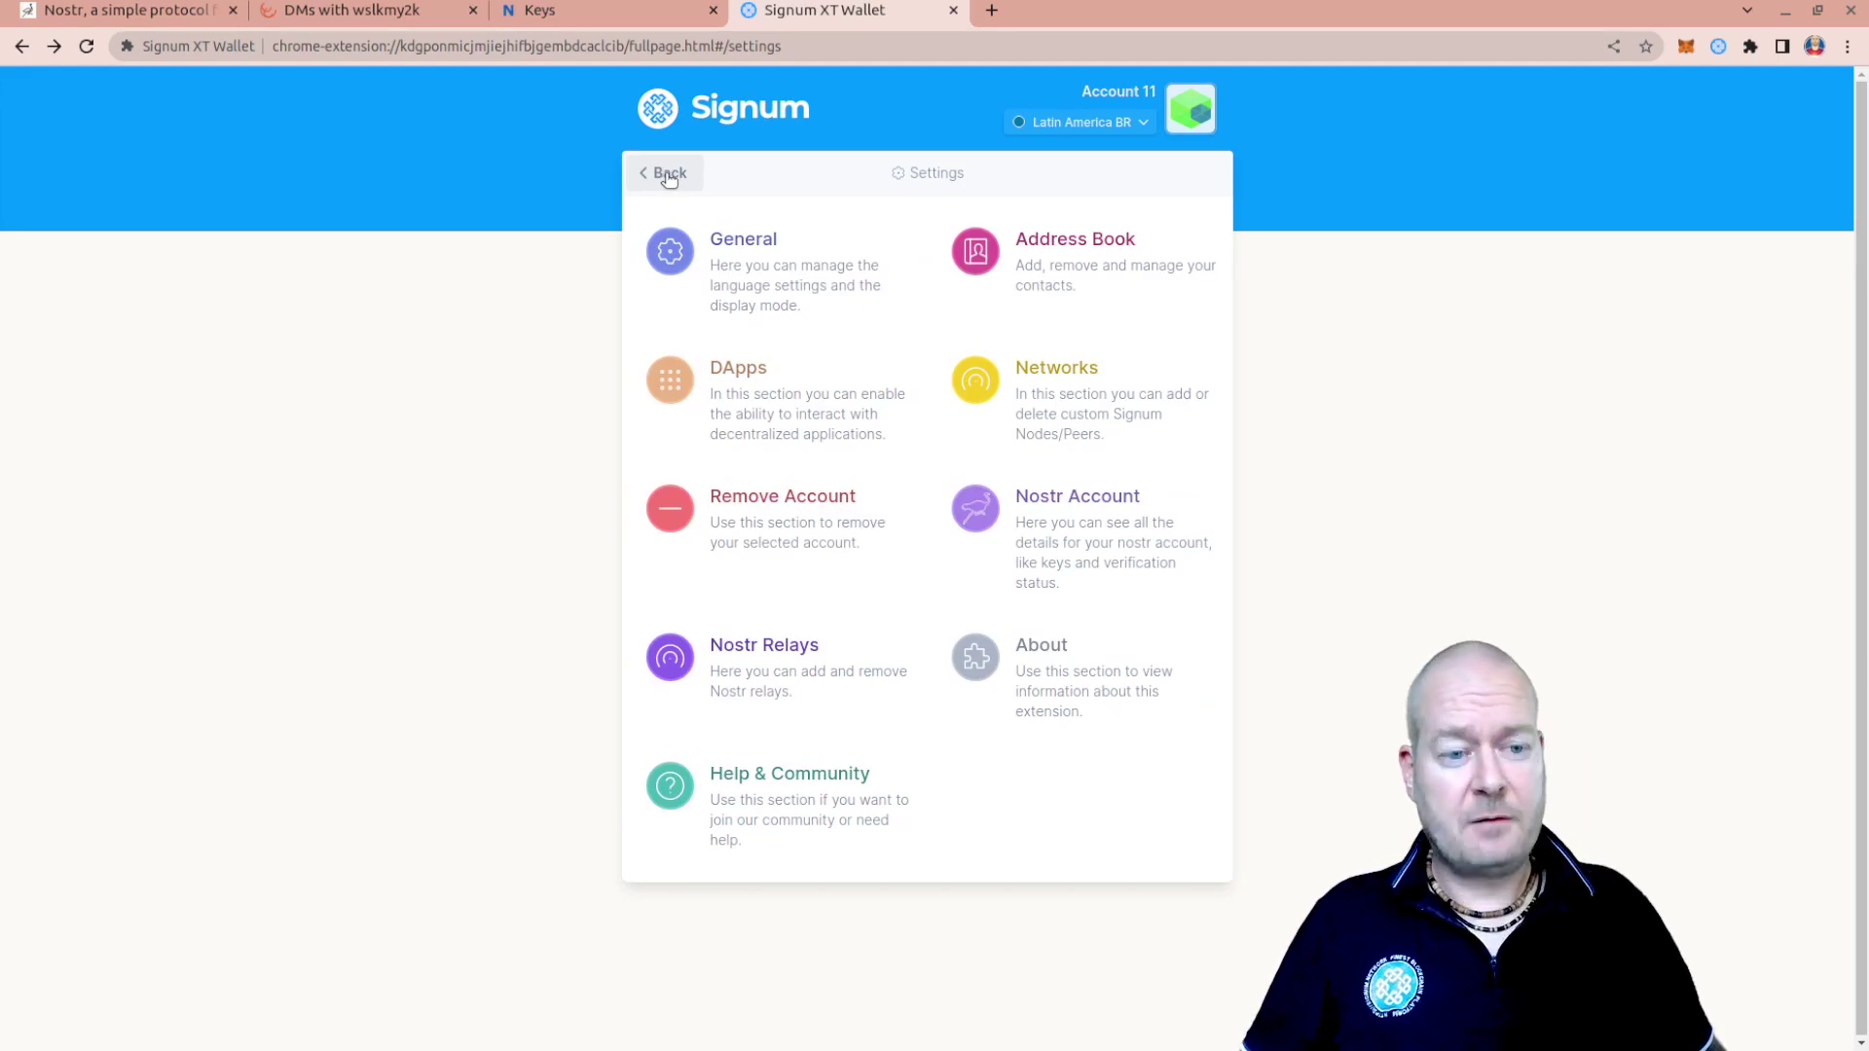
Open the Remove Account page from the wallet settings
click(1182, 117)
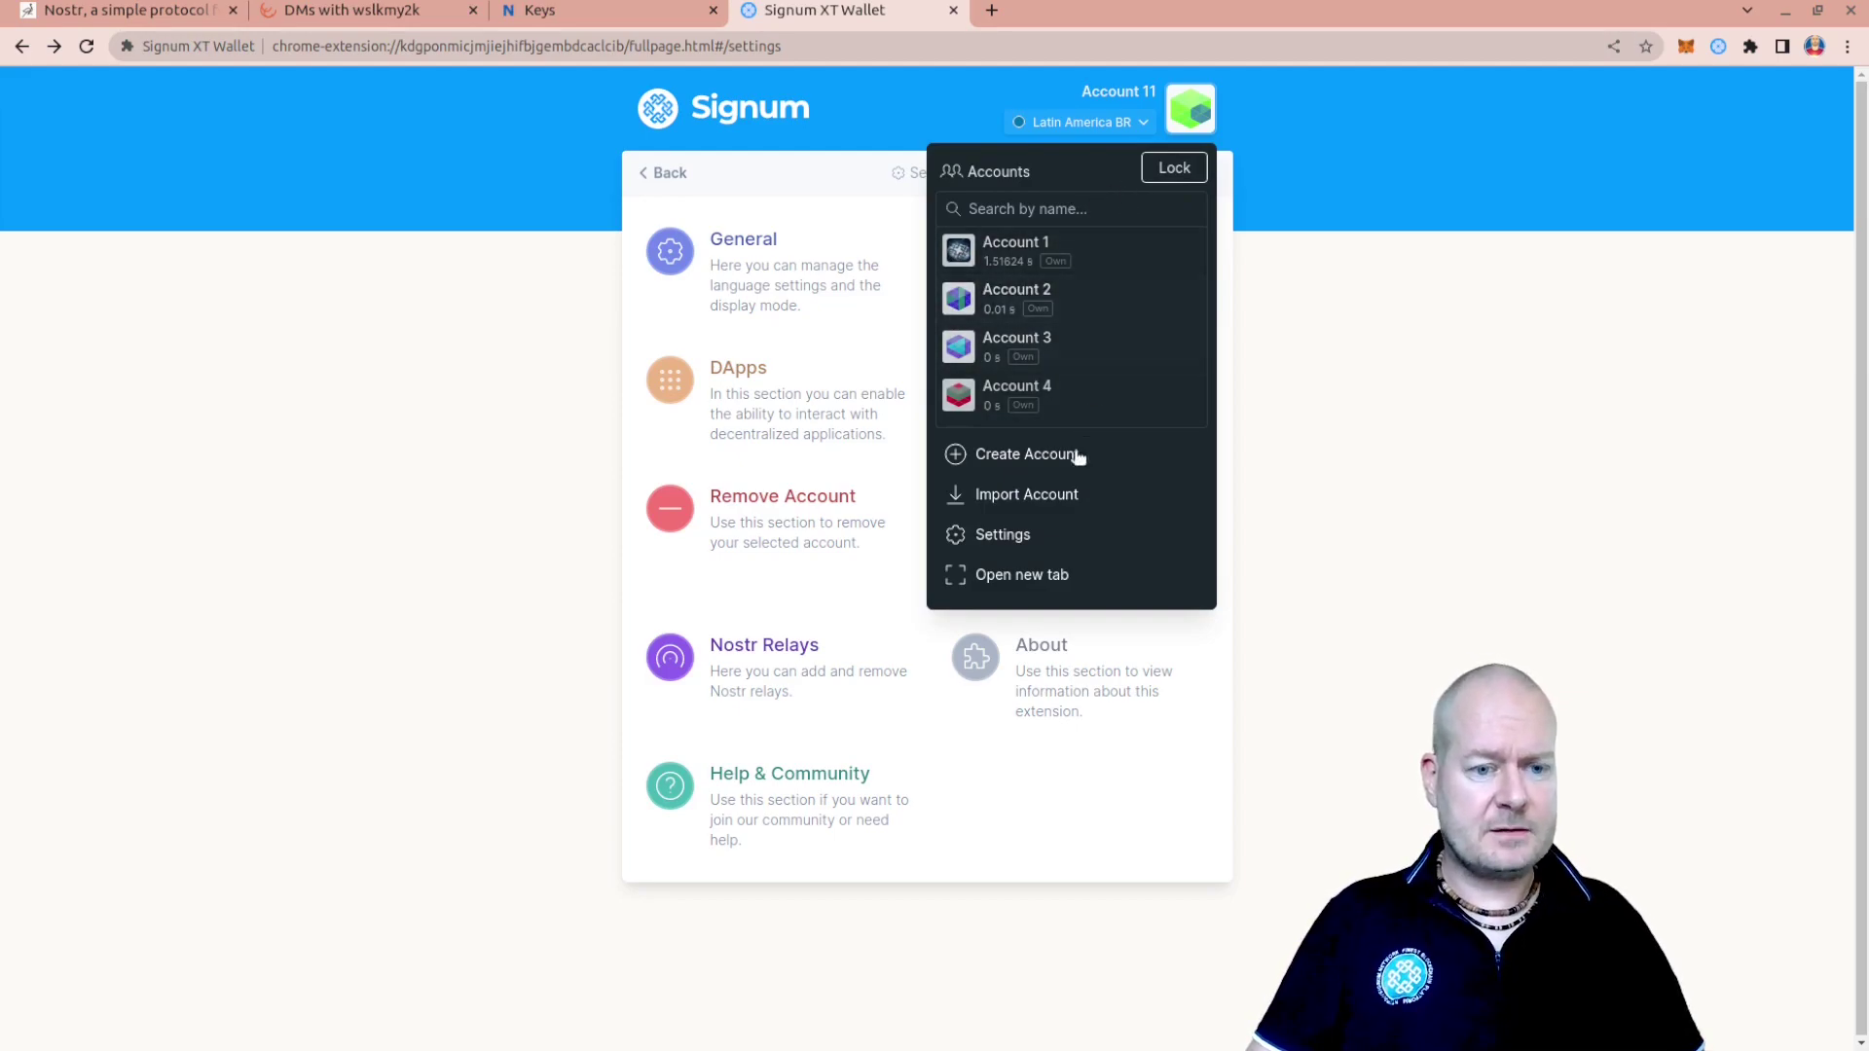
click(1024, 536)
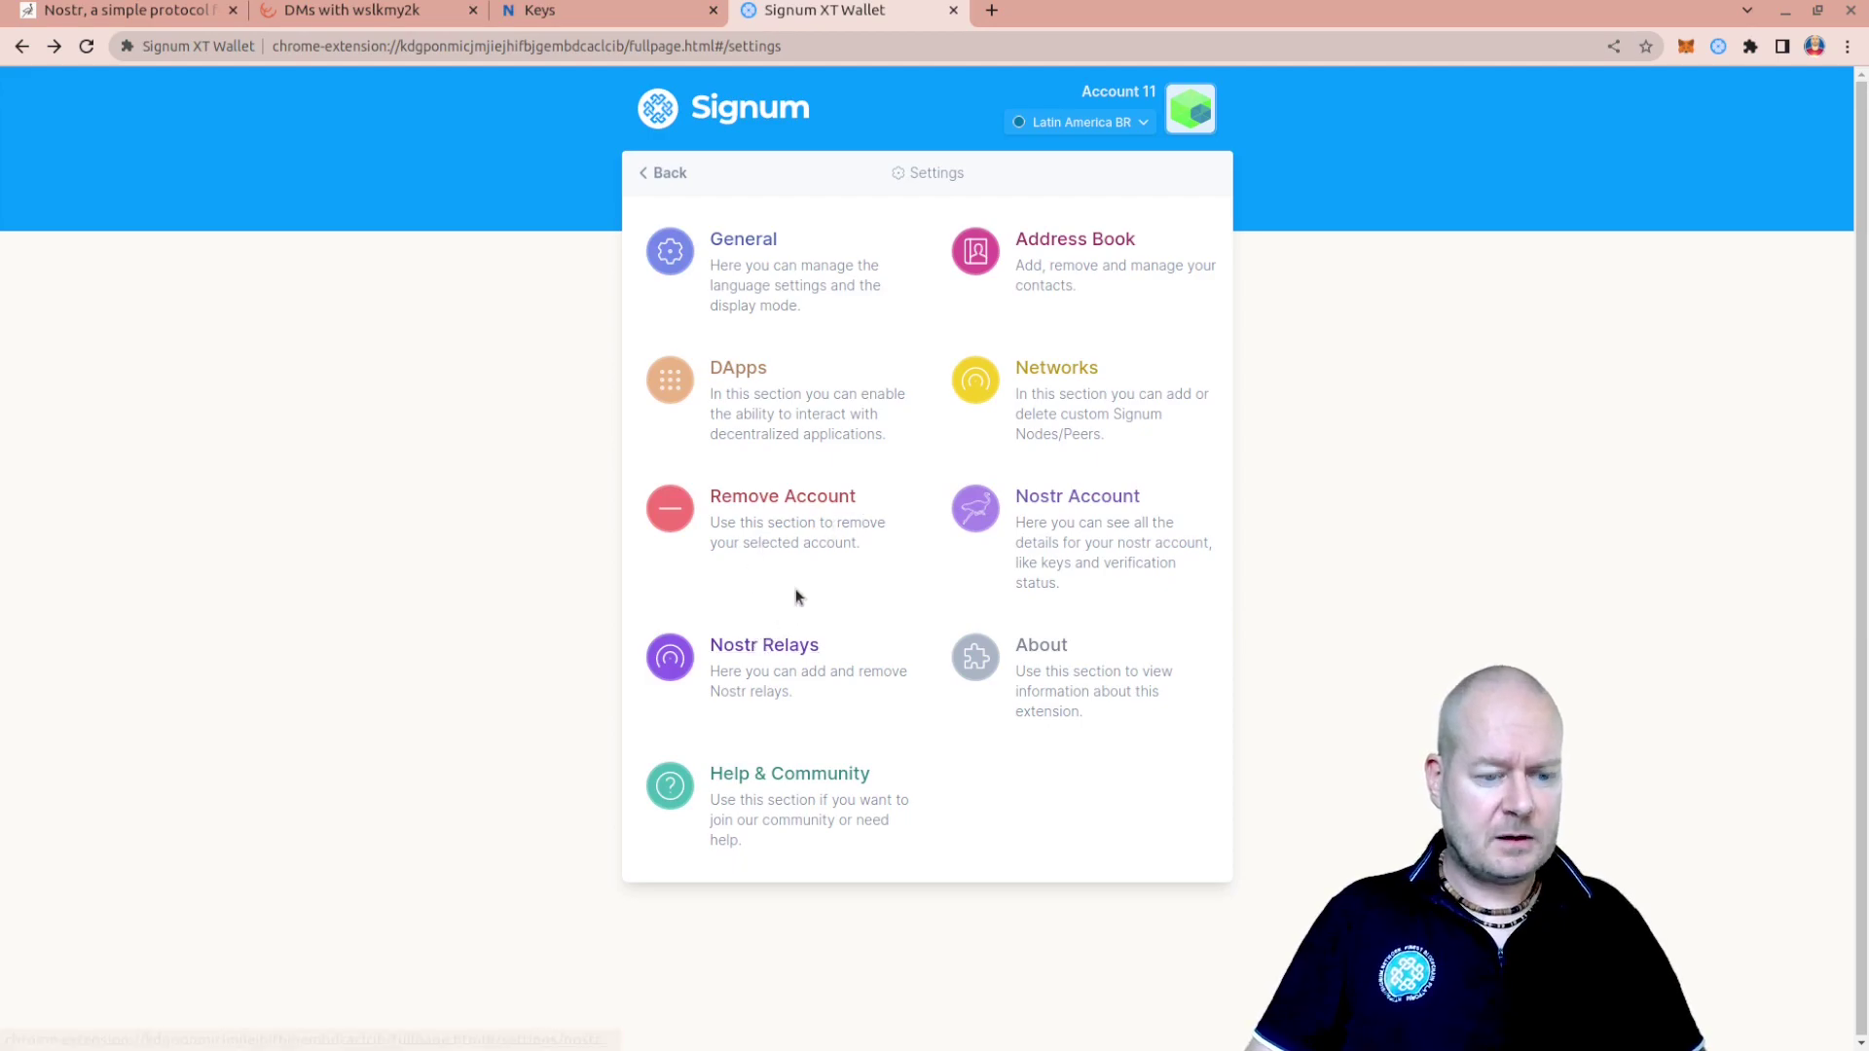
click(783, 504)
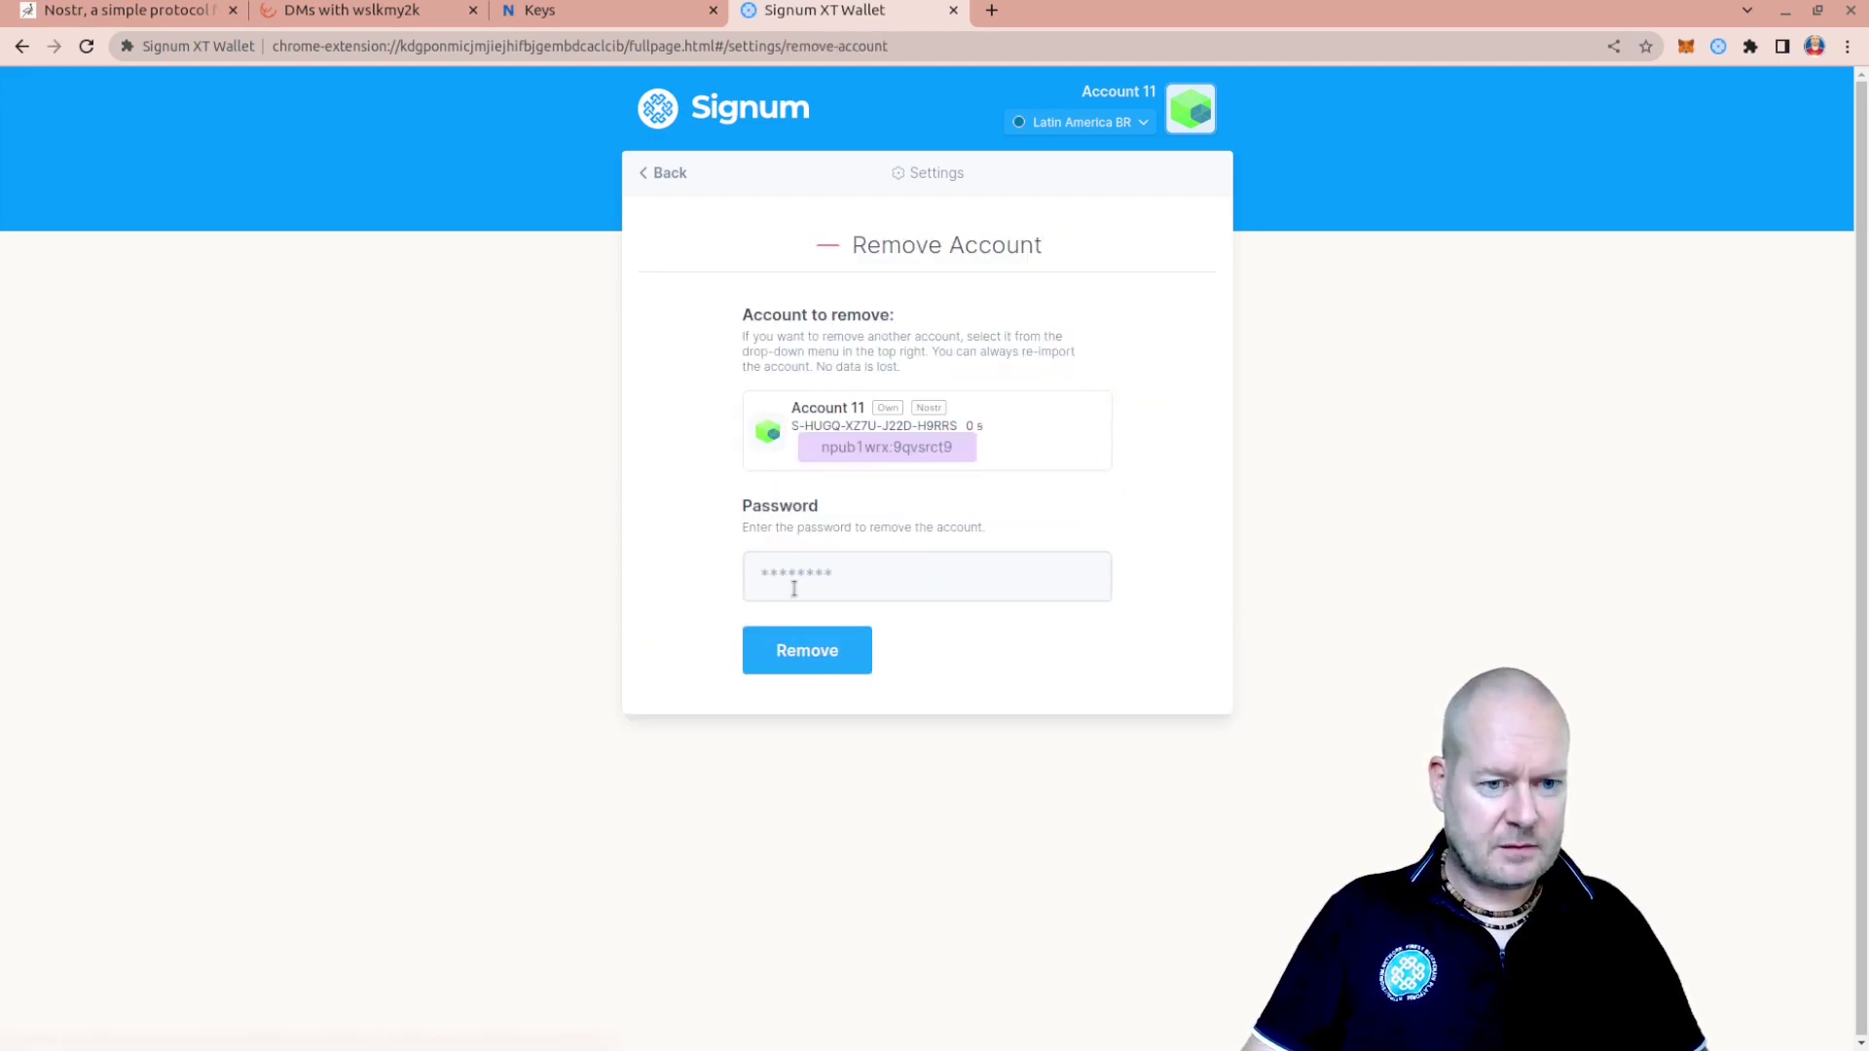
Enter the wallet password and confirm removing Account 11
click(816, 571)
text(p)
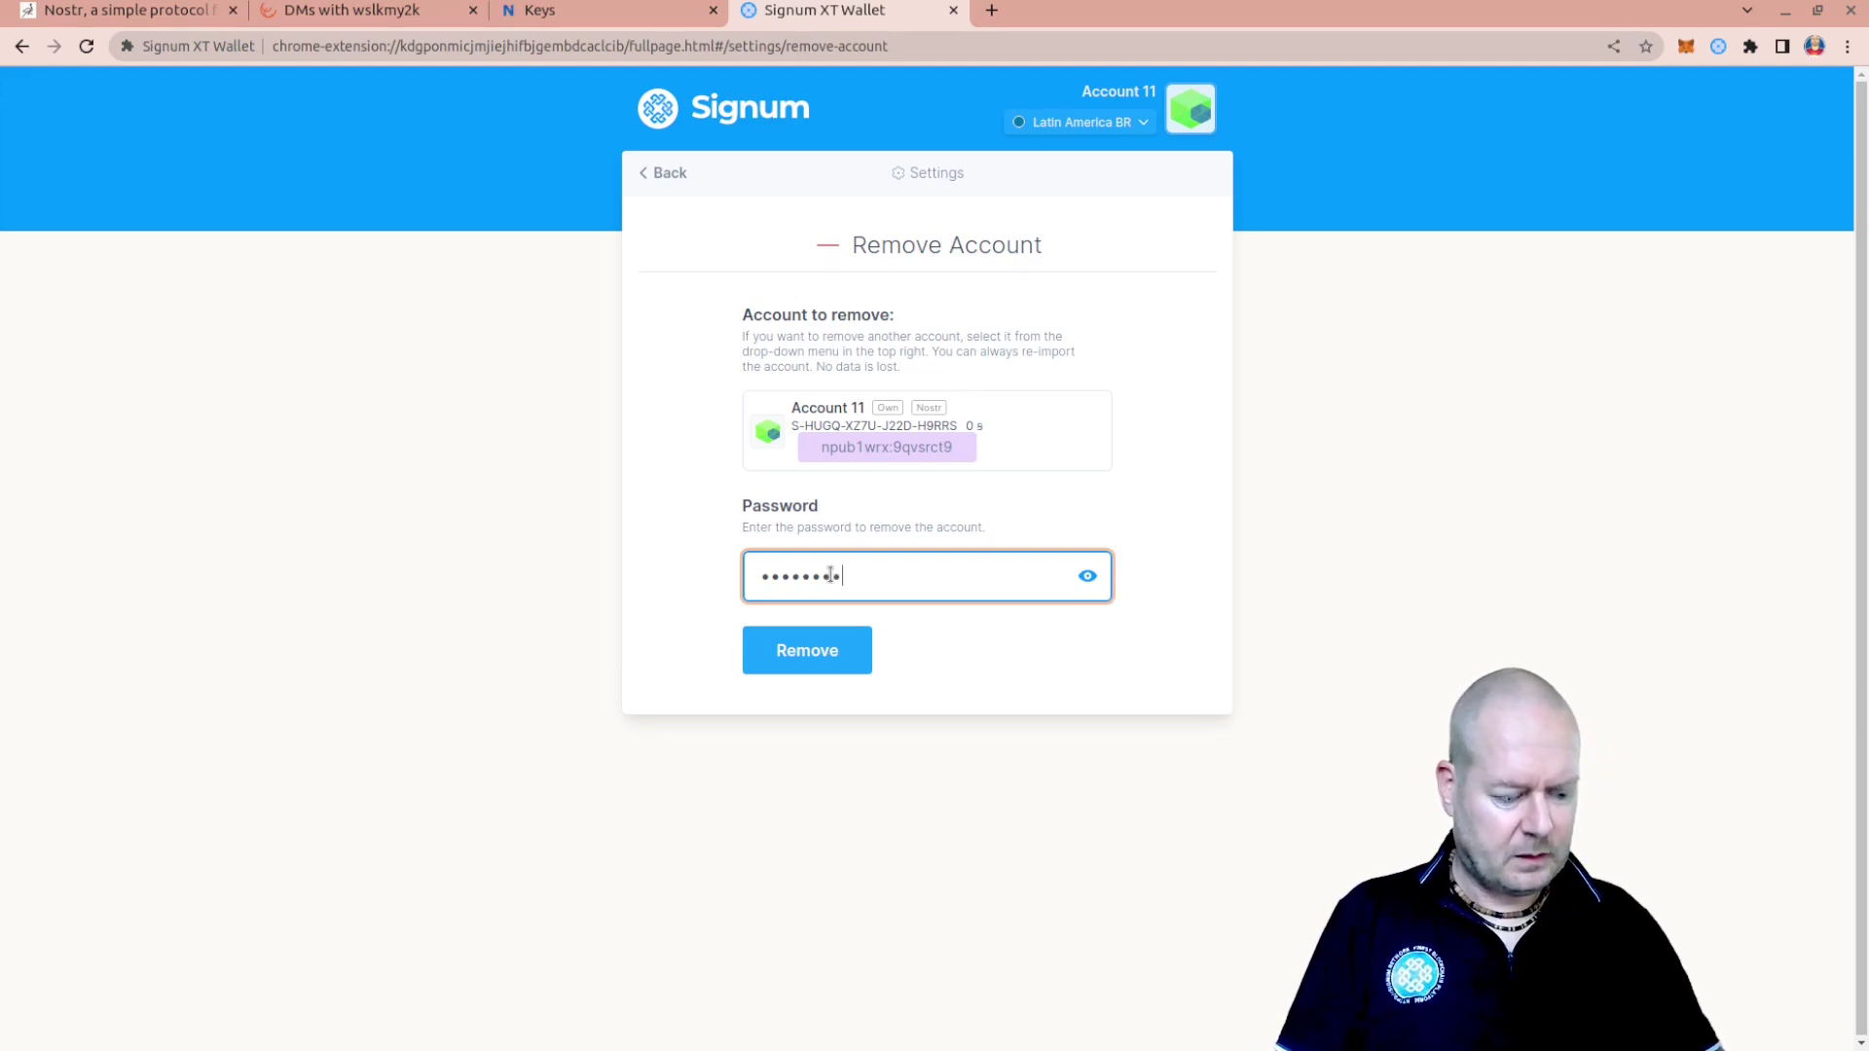
key(ctrl+a)
text(pass)
key(Return)
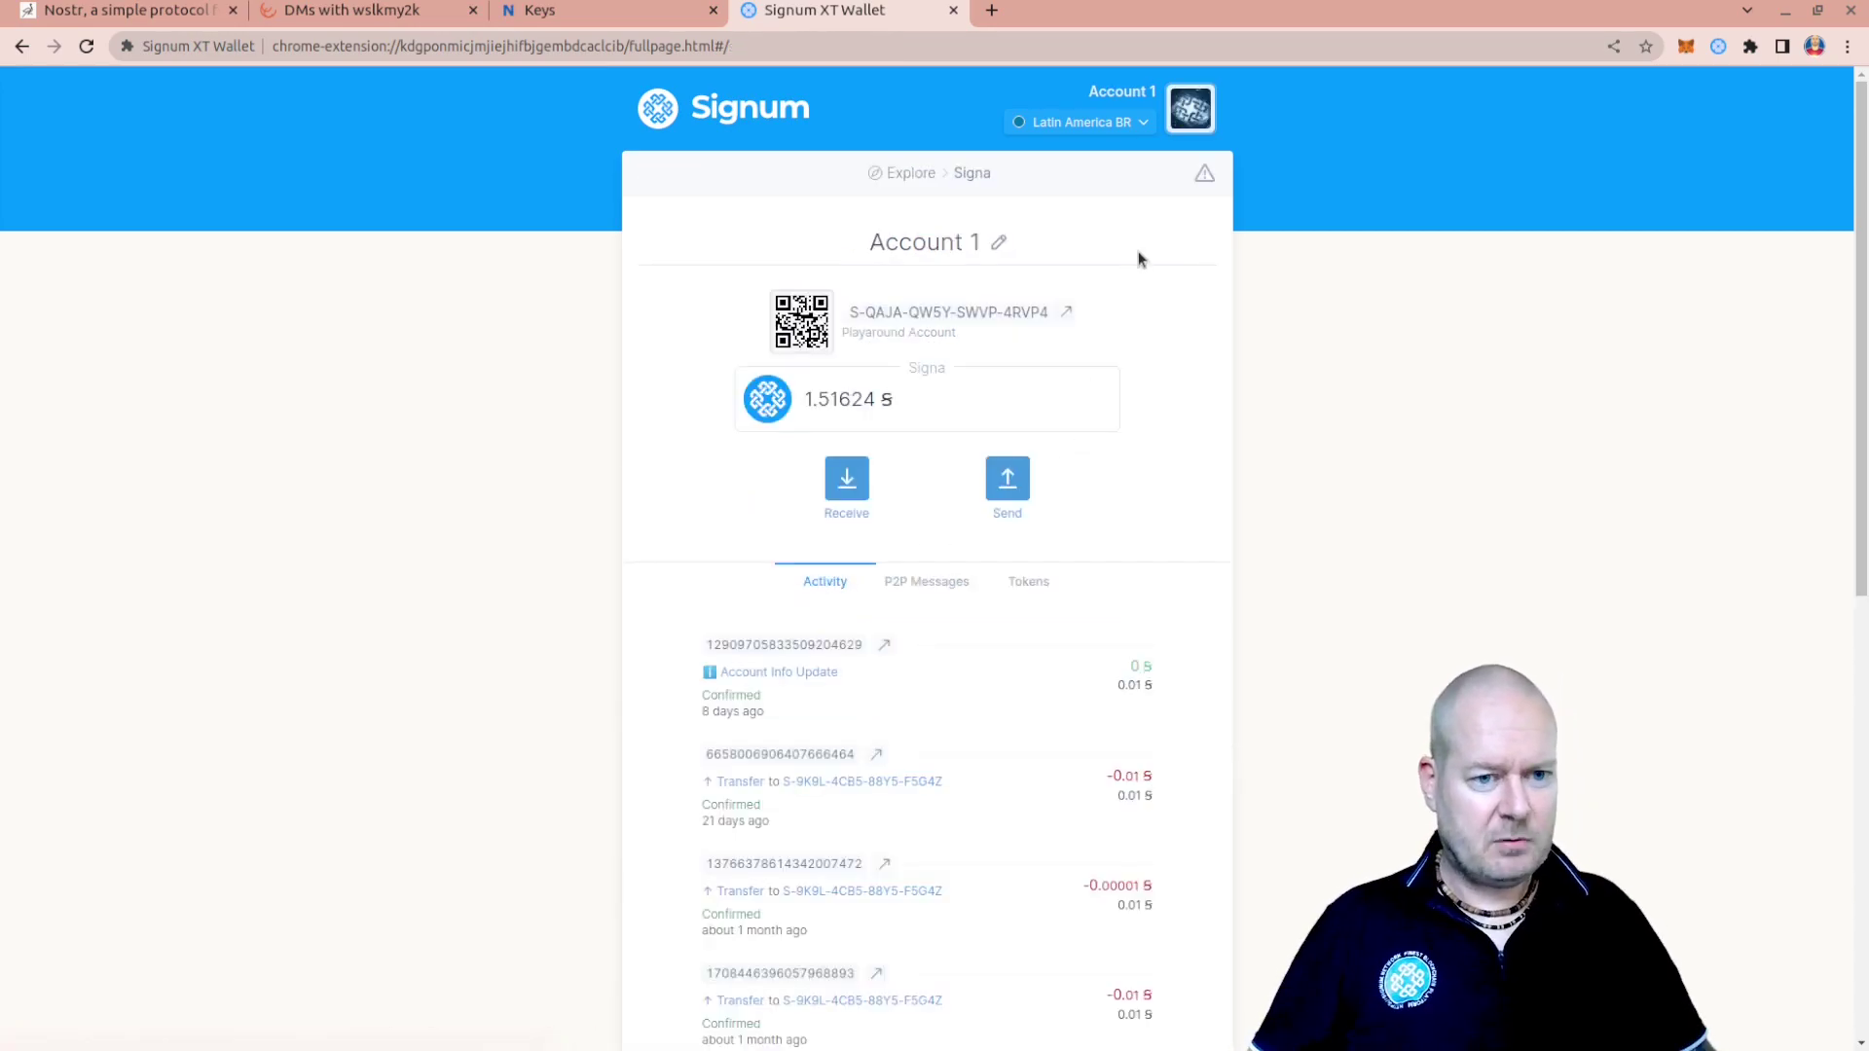
click(1201, 111)
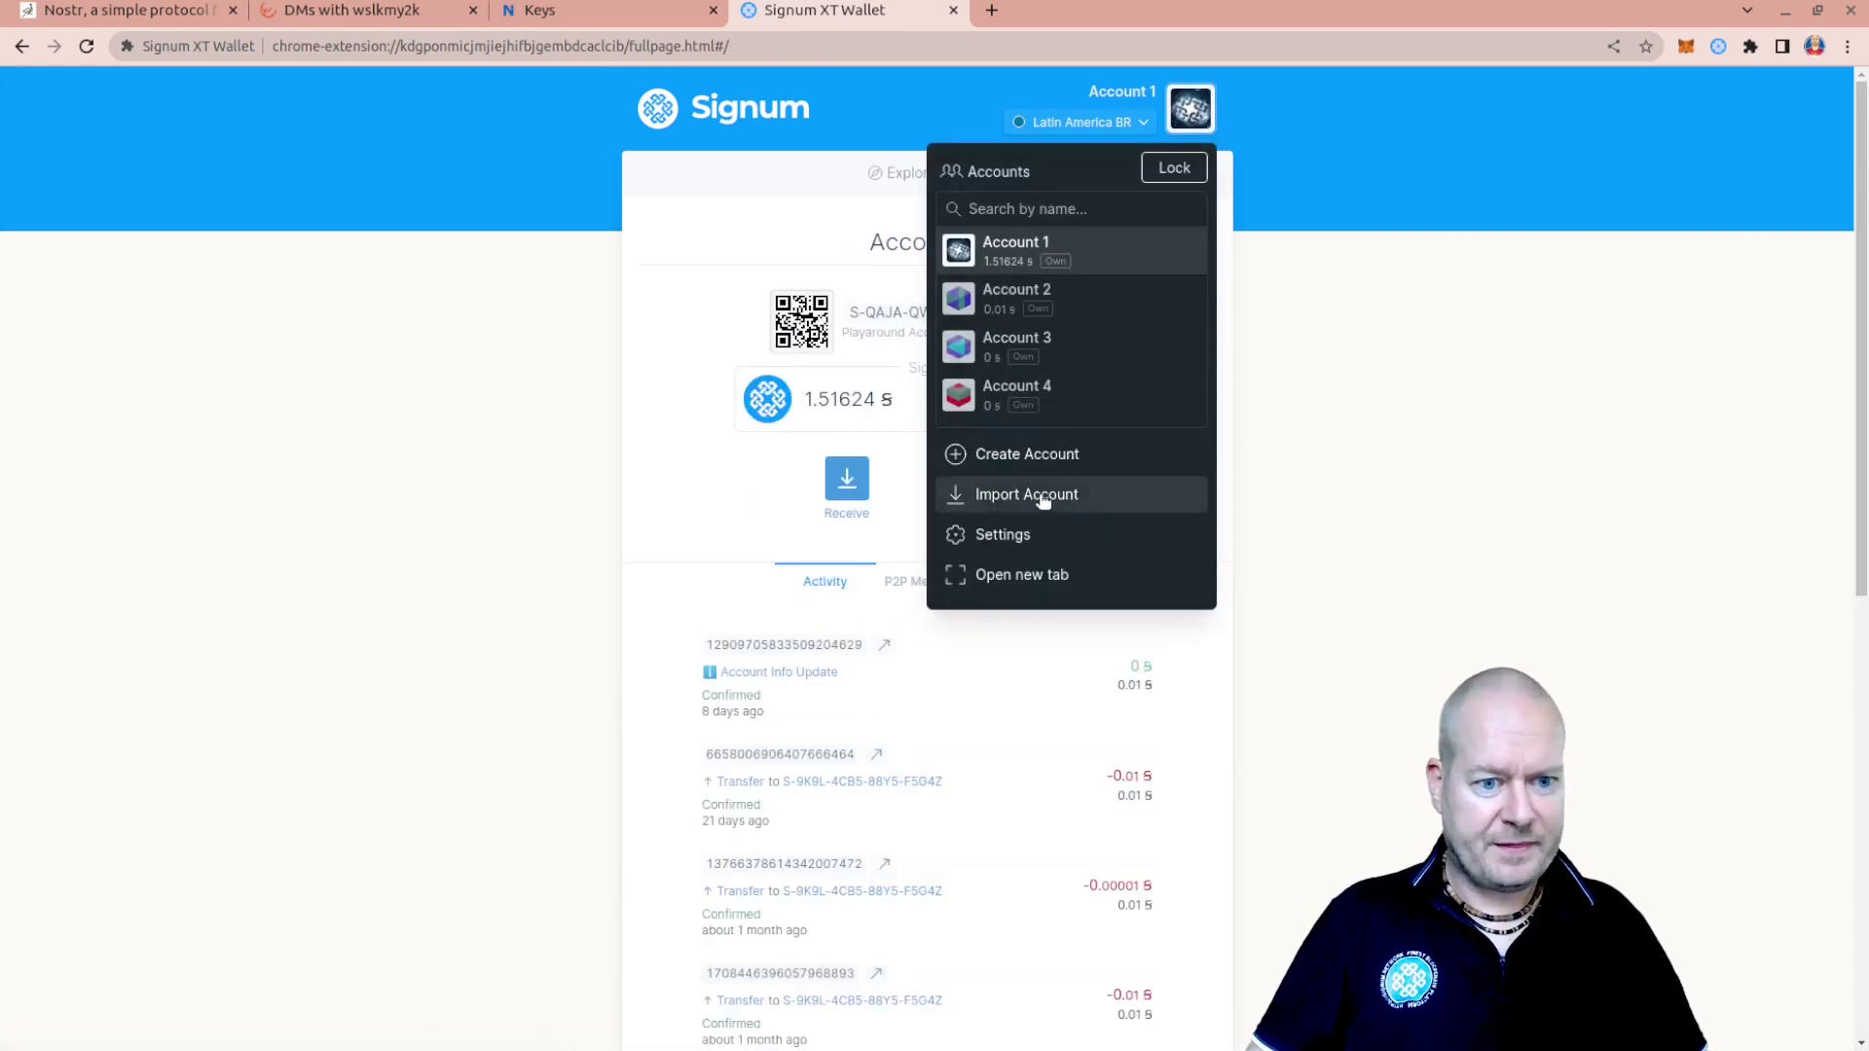
Import an account from the pasted recovery phrase with 'Also import as Nostr account' ticked
click(1042, 496)
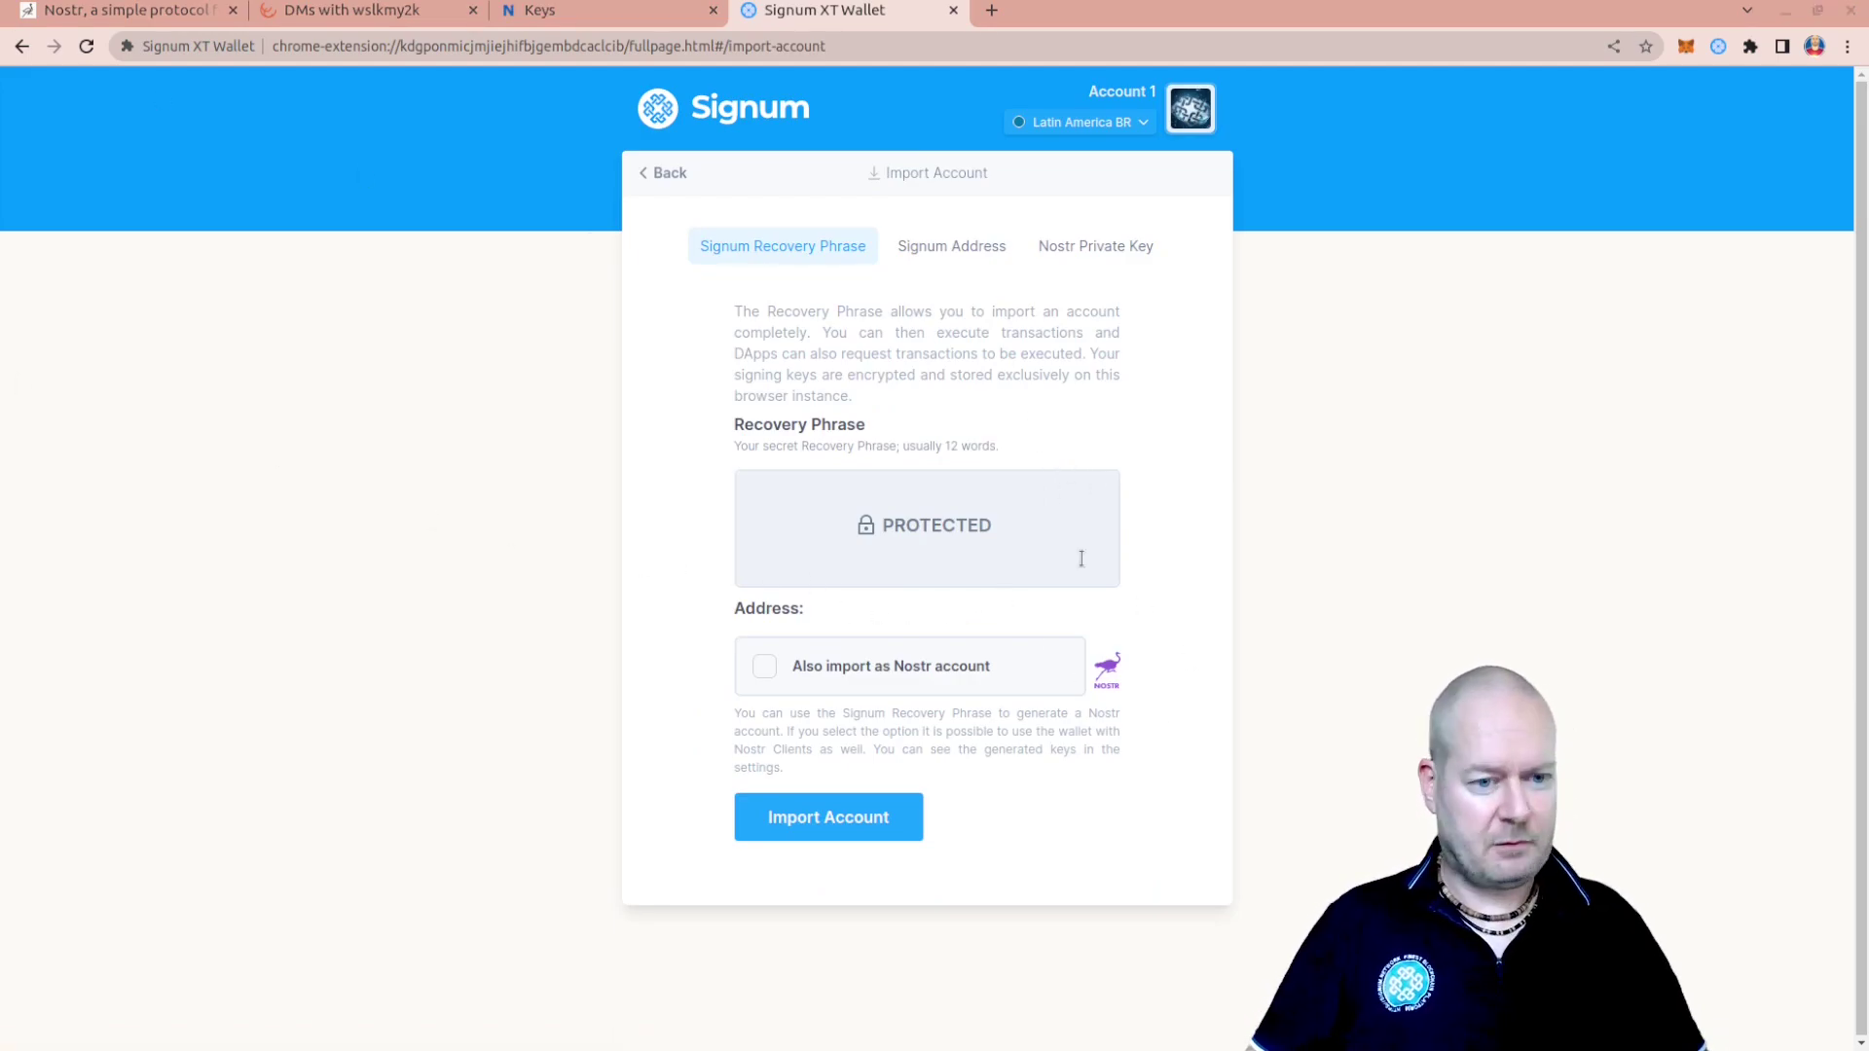
click(936, 539)
key(ctrl+v)
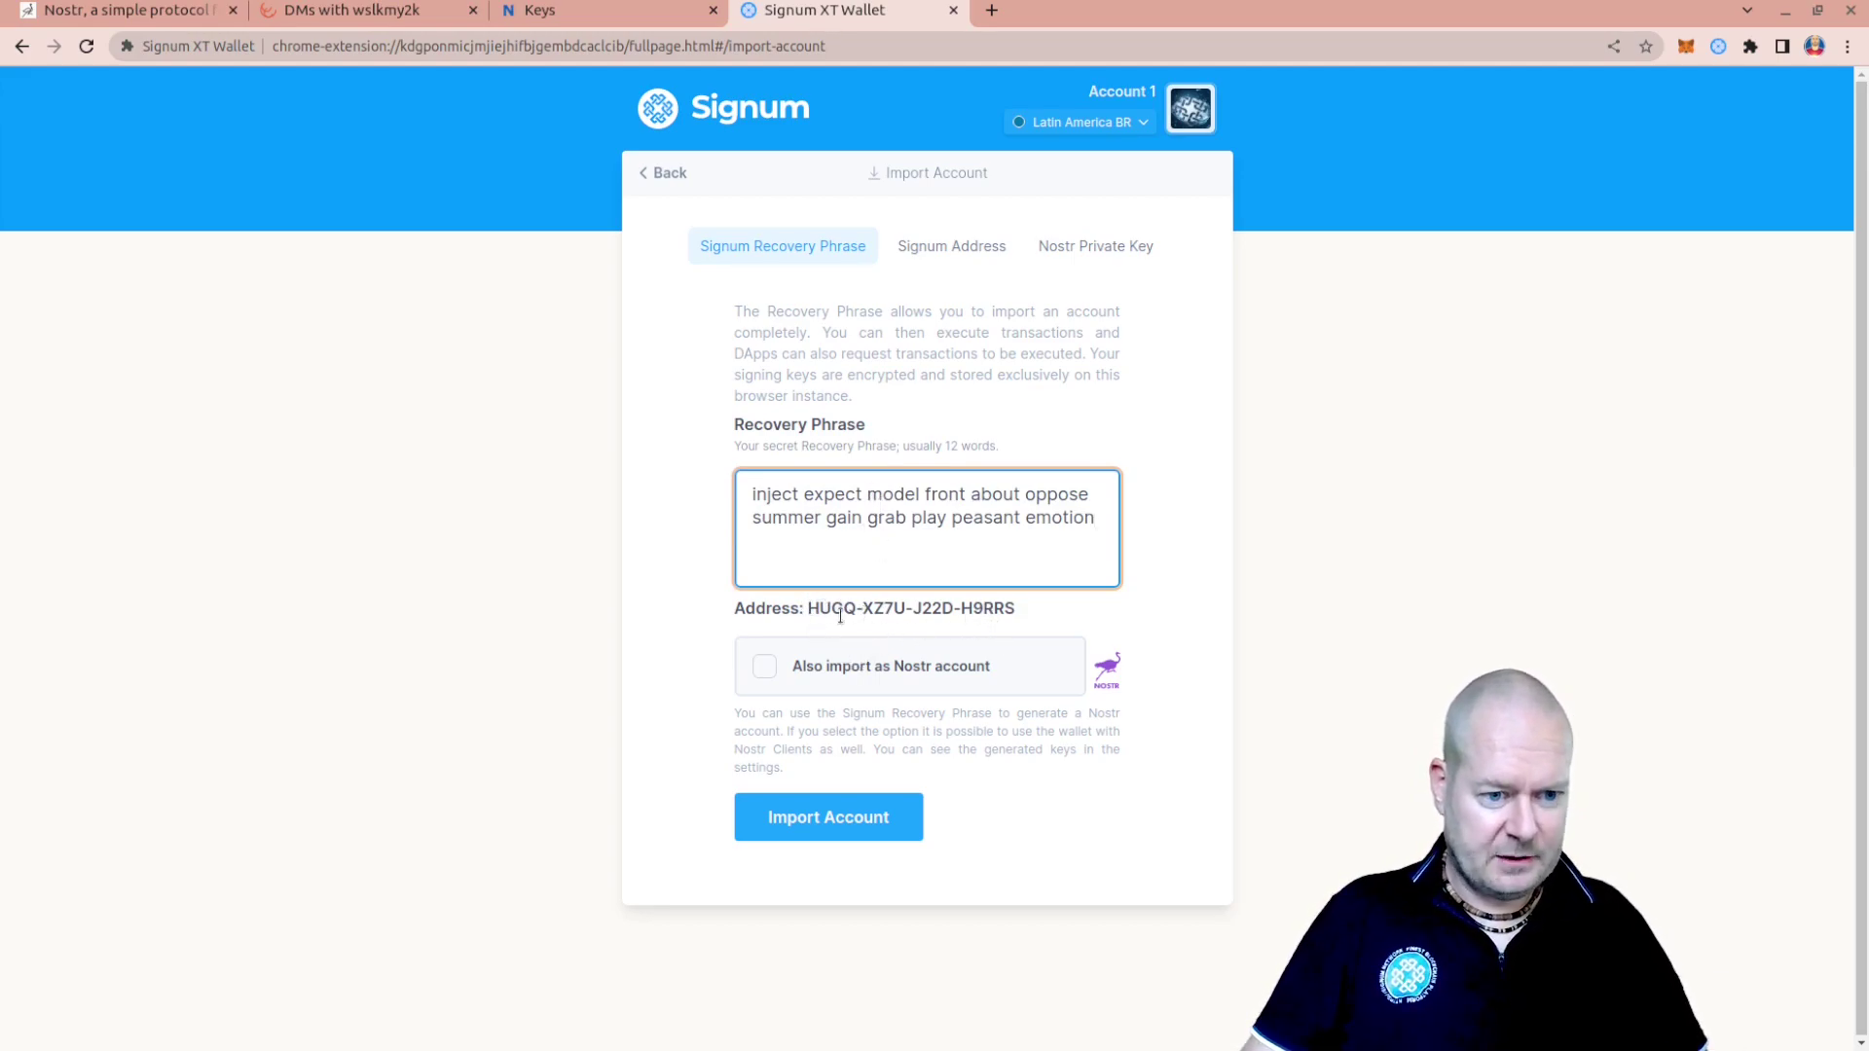
click(764, 669)
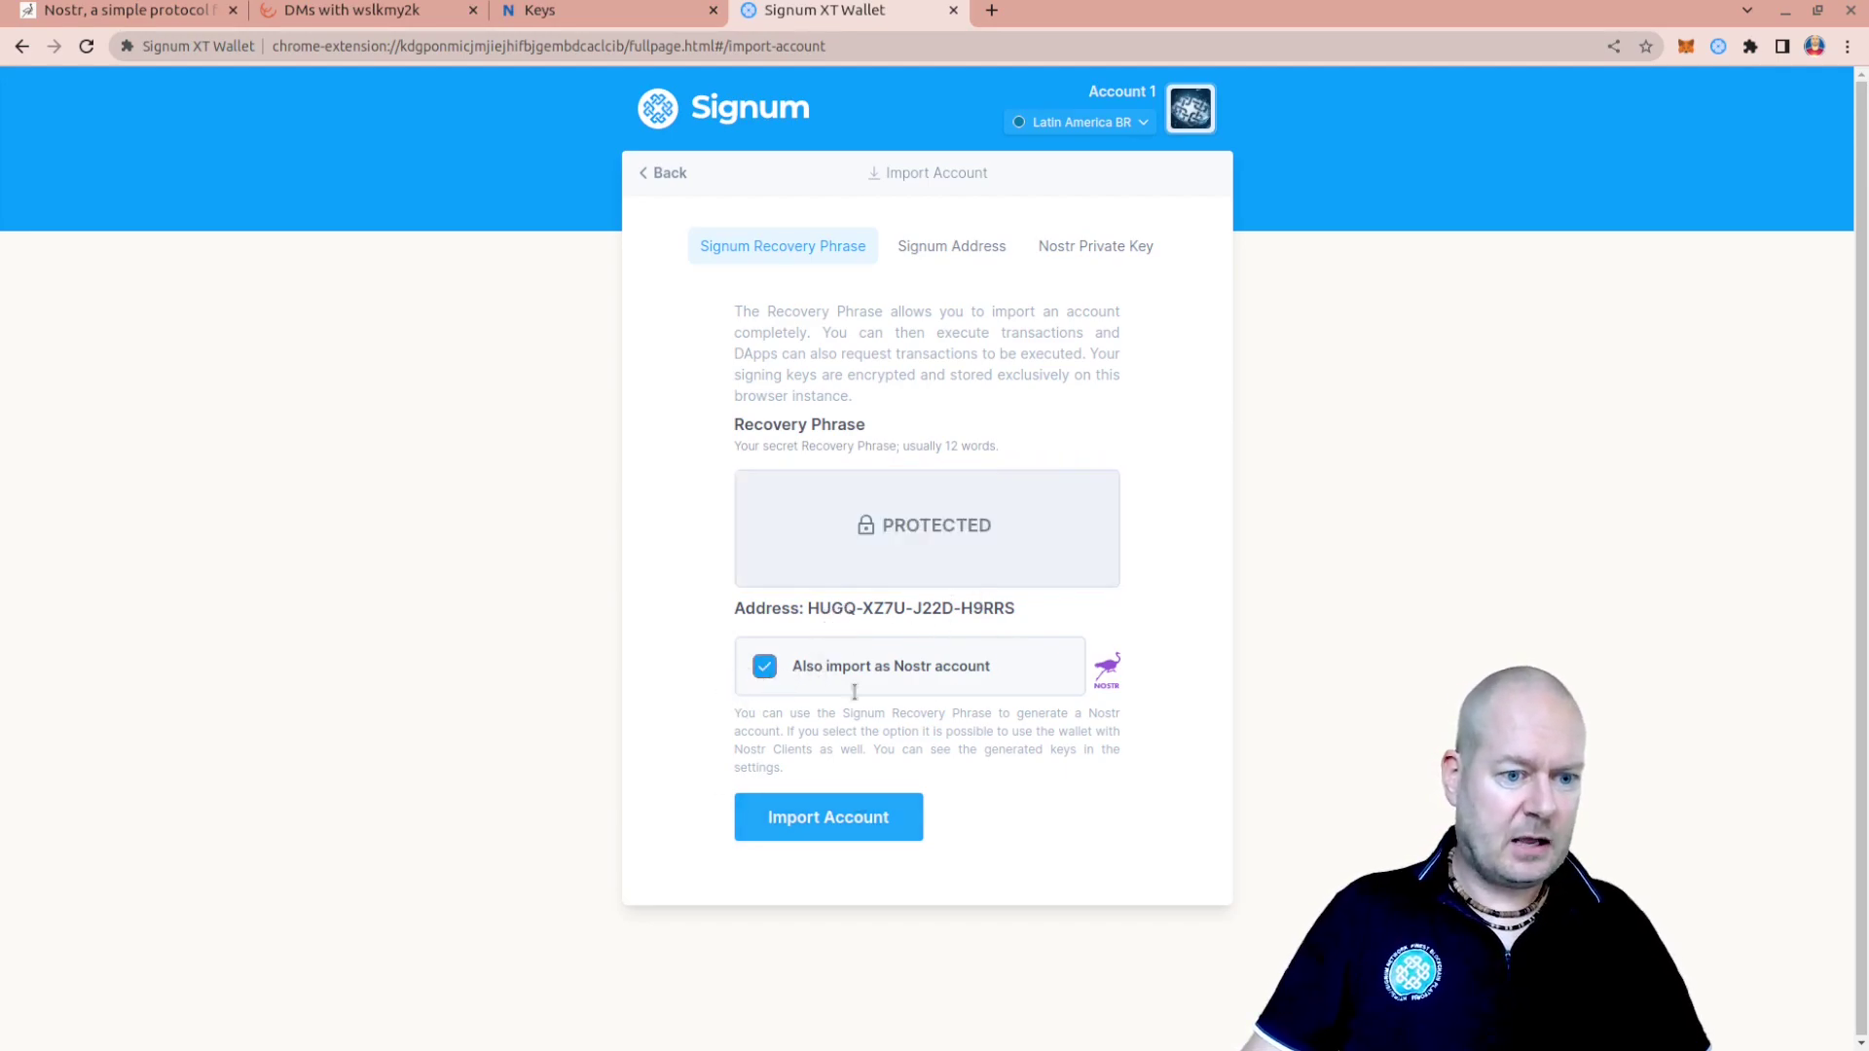
click(838, 820)
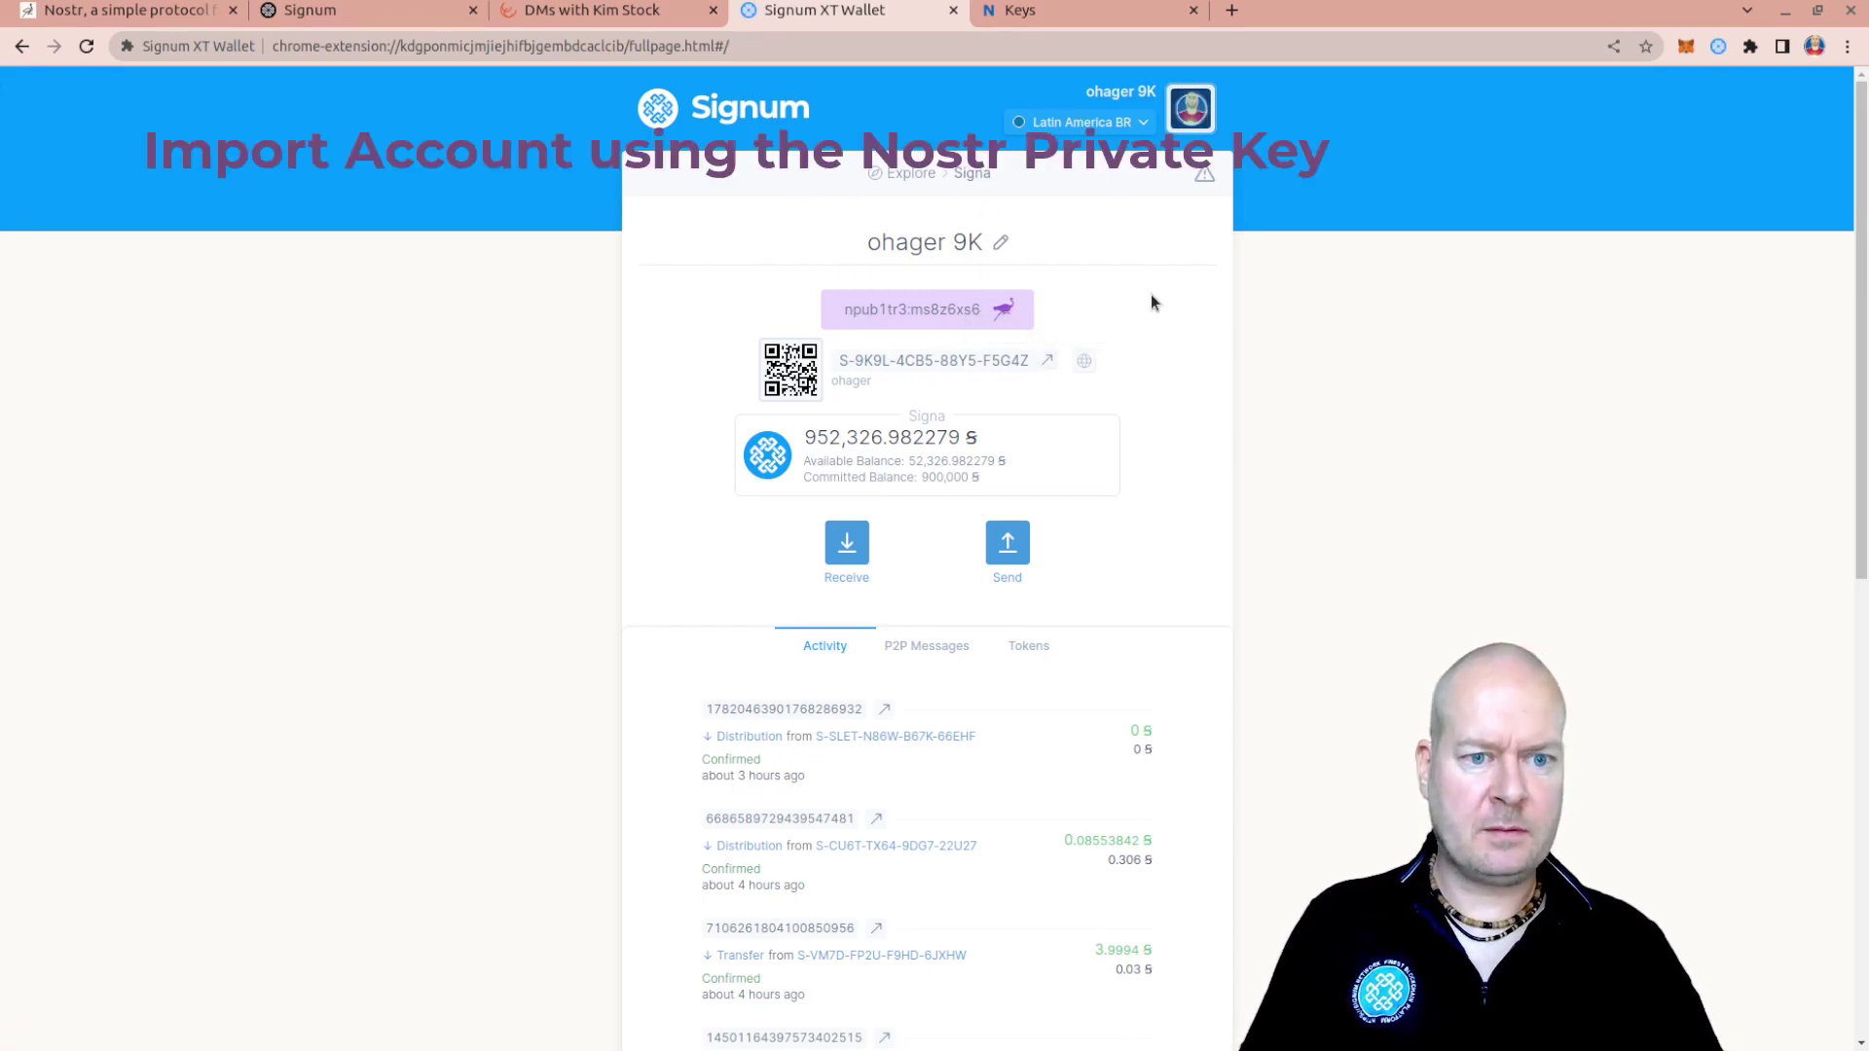
Open Import Account on the Nostr Private Key tab, unlock the key field, then switch to NostrDebug Keys
click(1191, 113)
click(1032, 492)
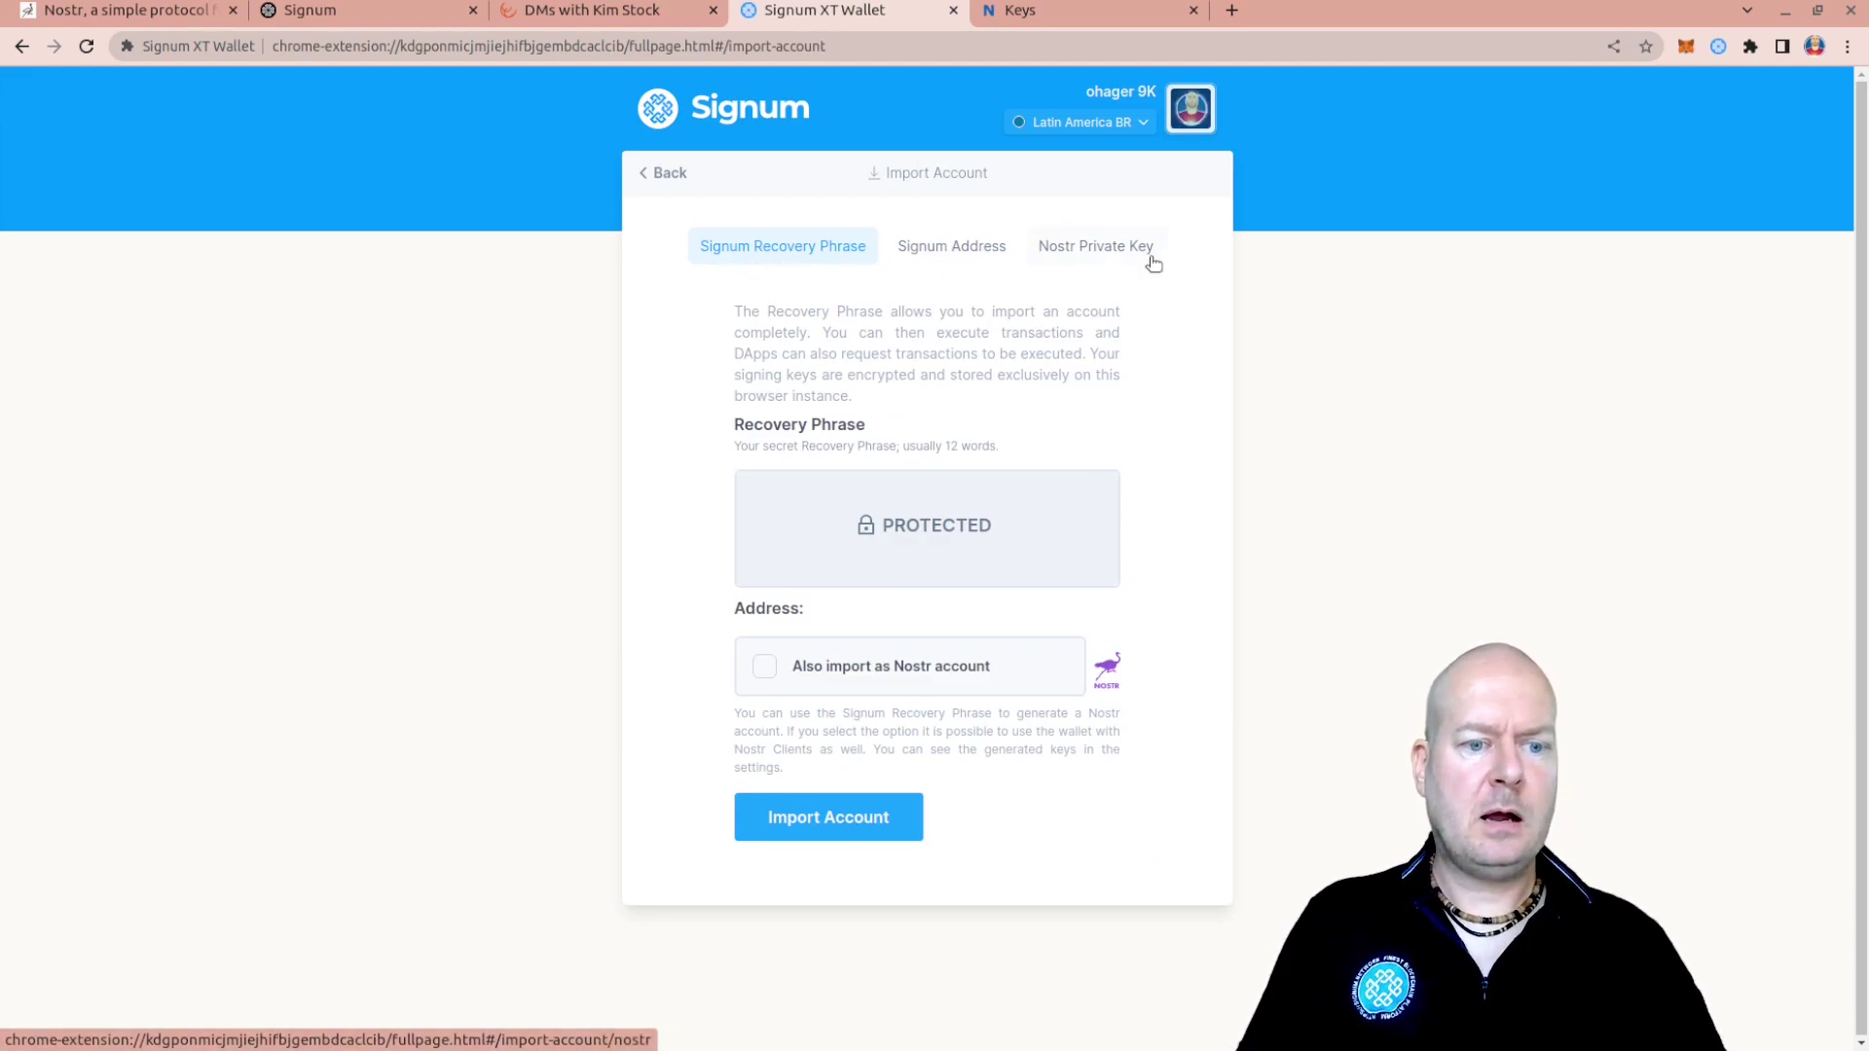
click(1110, 253)
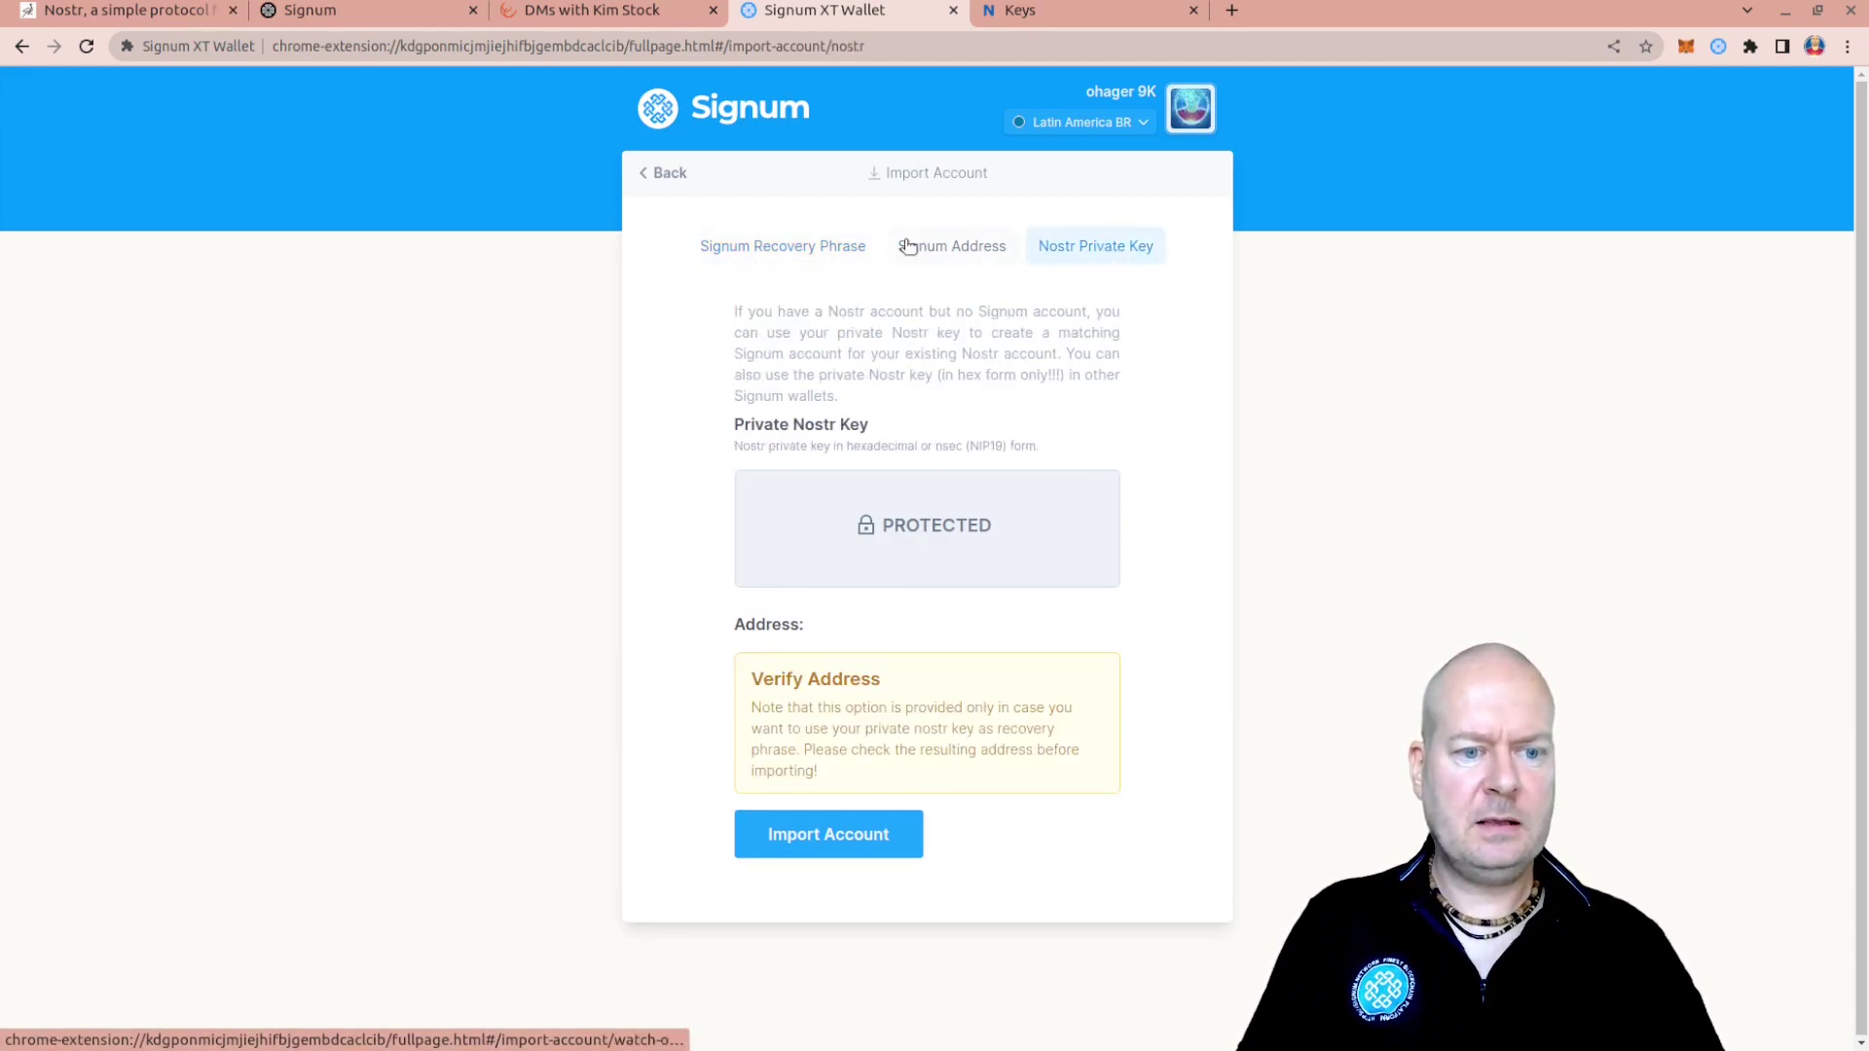
click(946, 251)
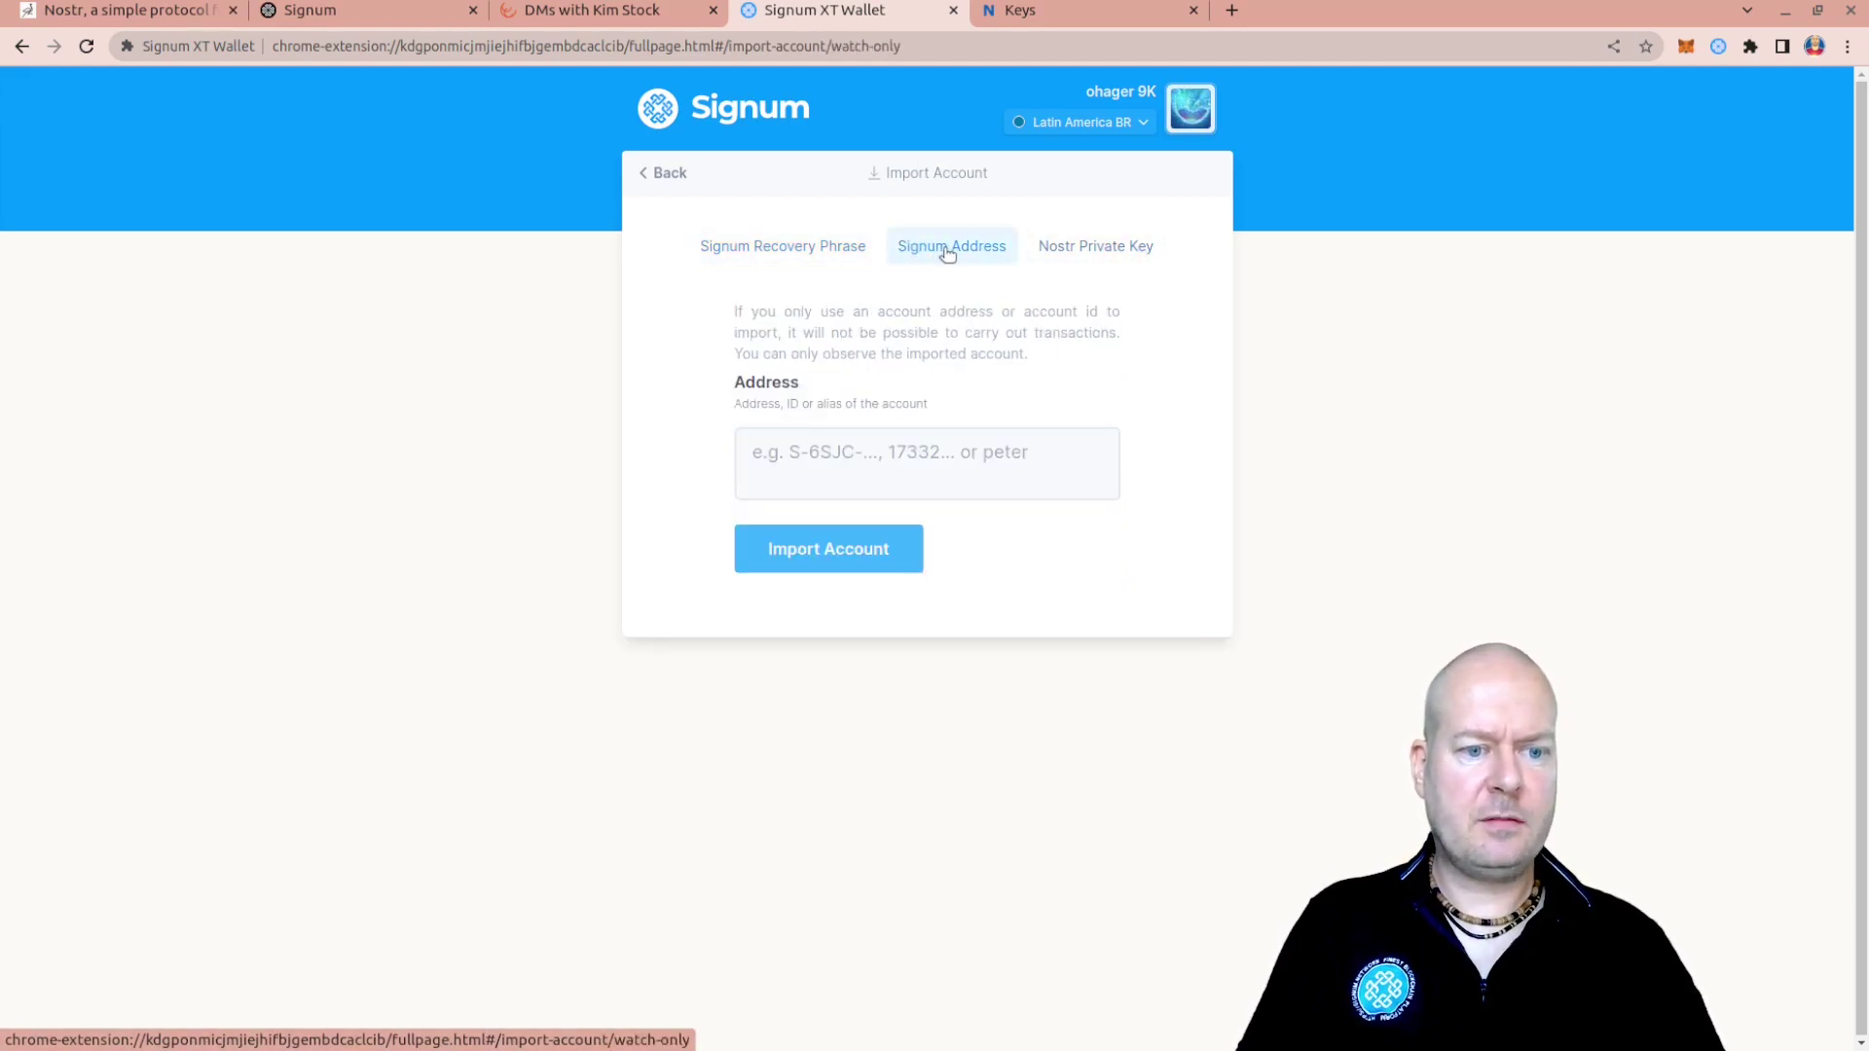
click(1086, 253)
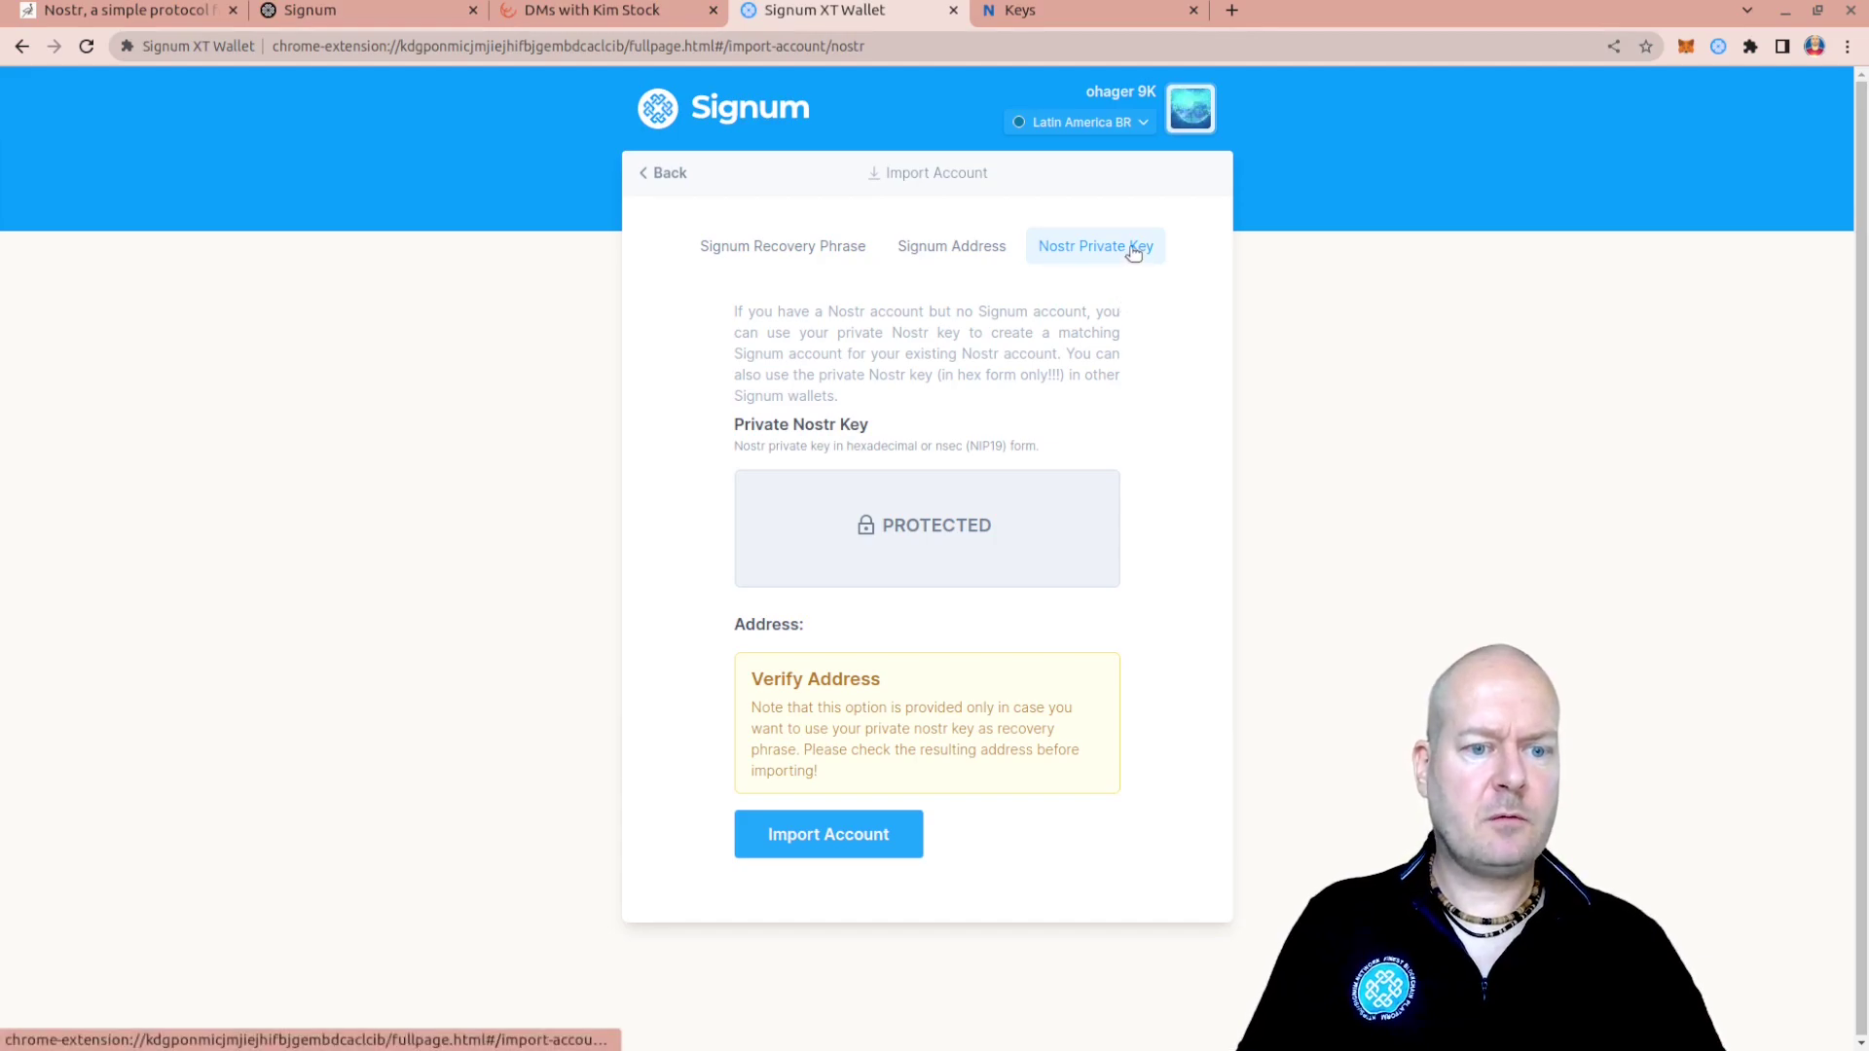
click(983, 521)
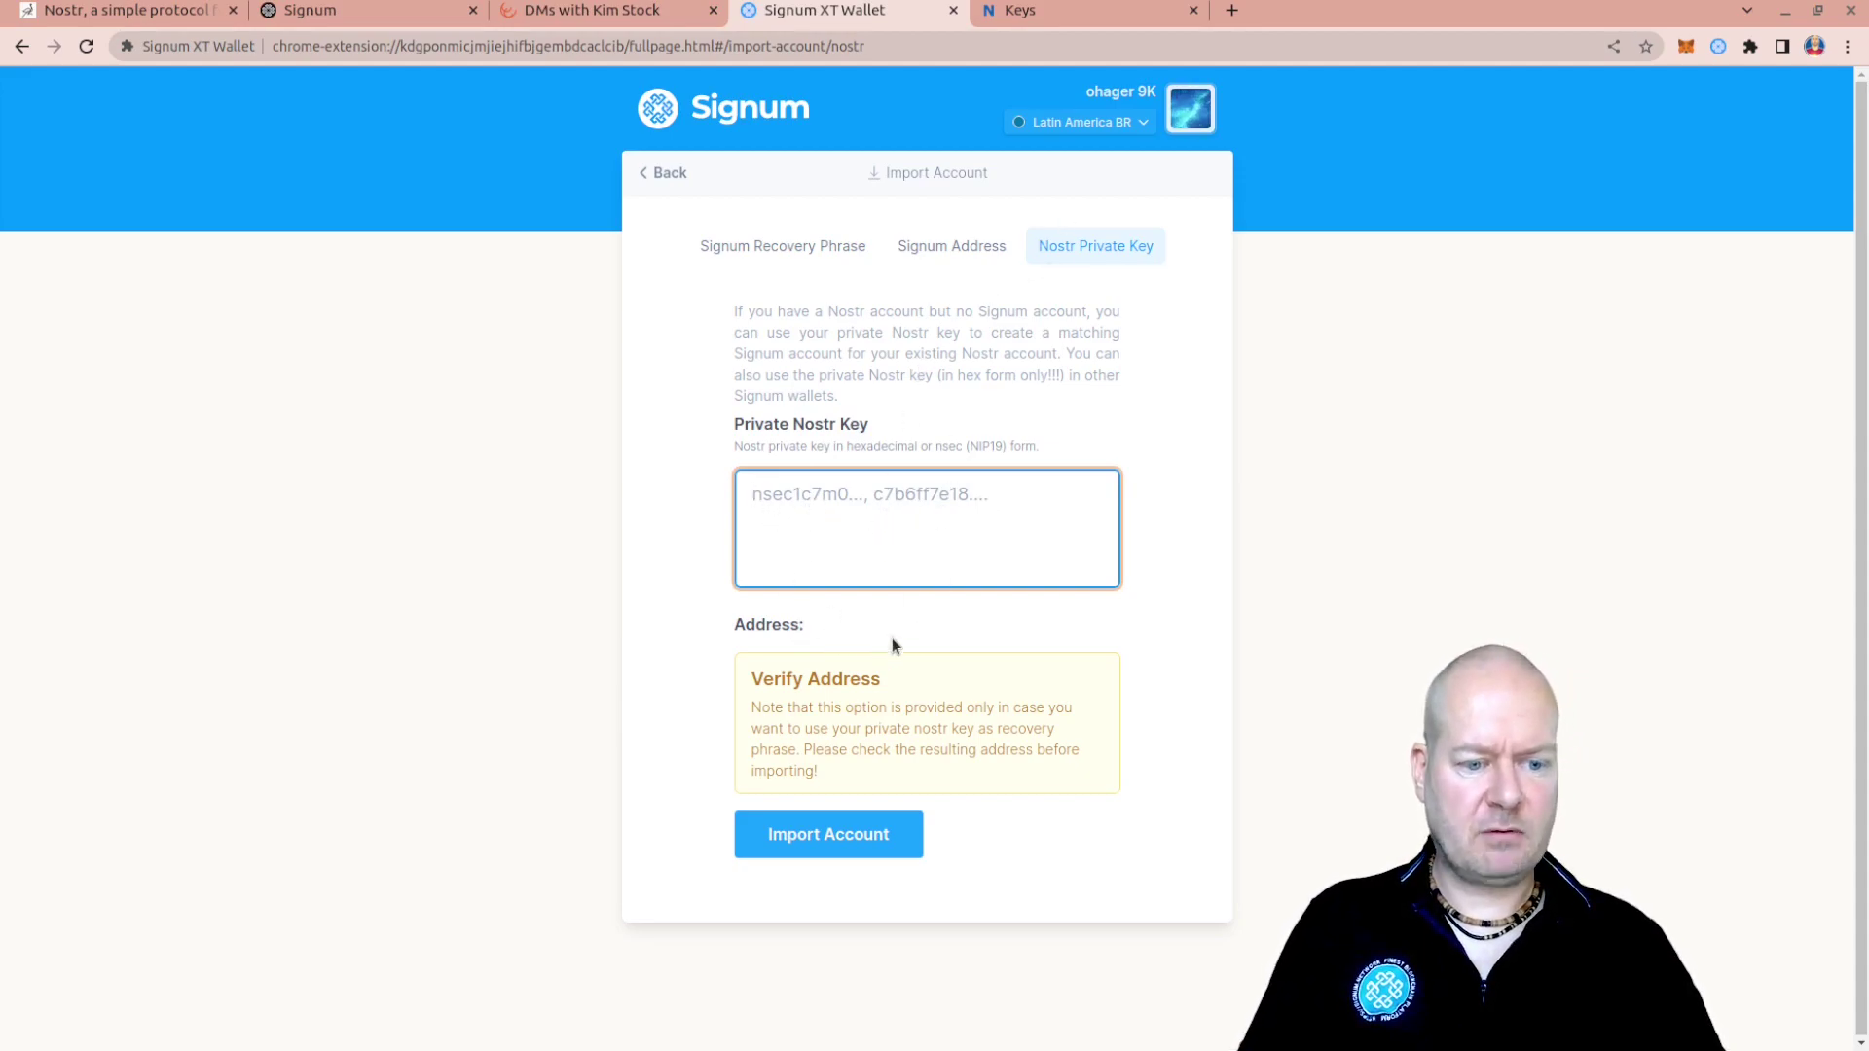
click(1064, 13)
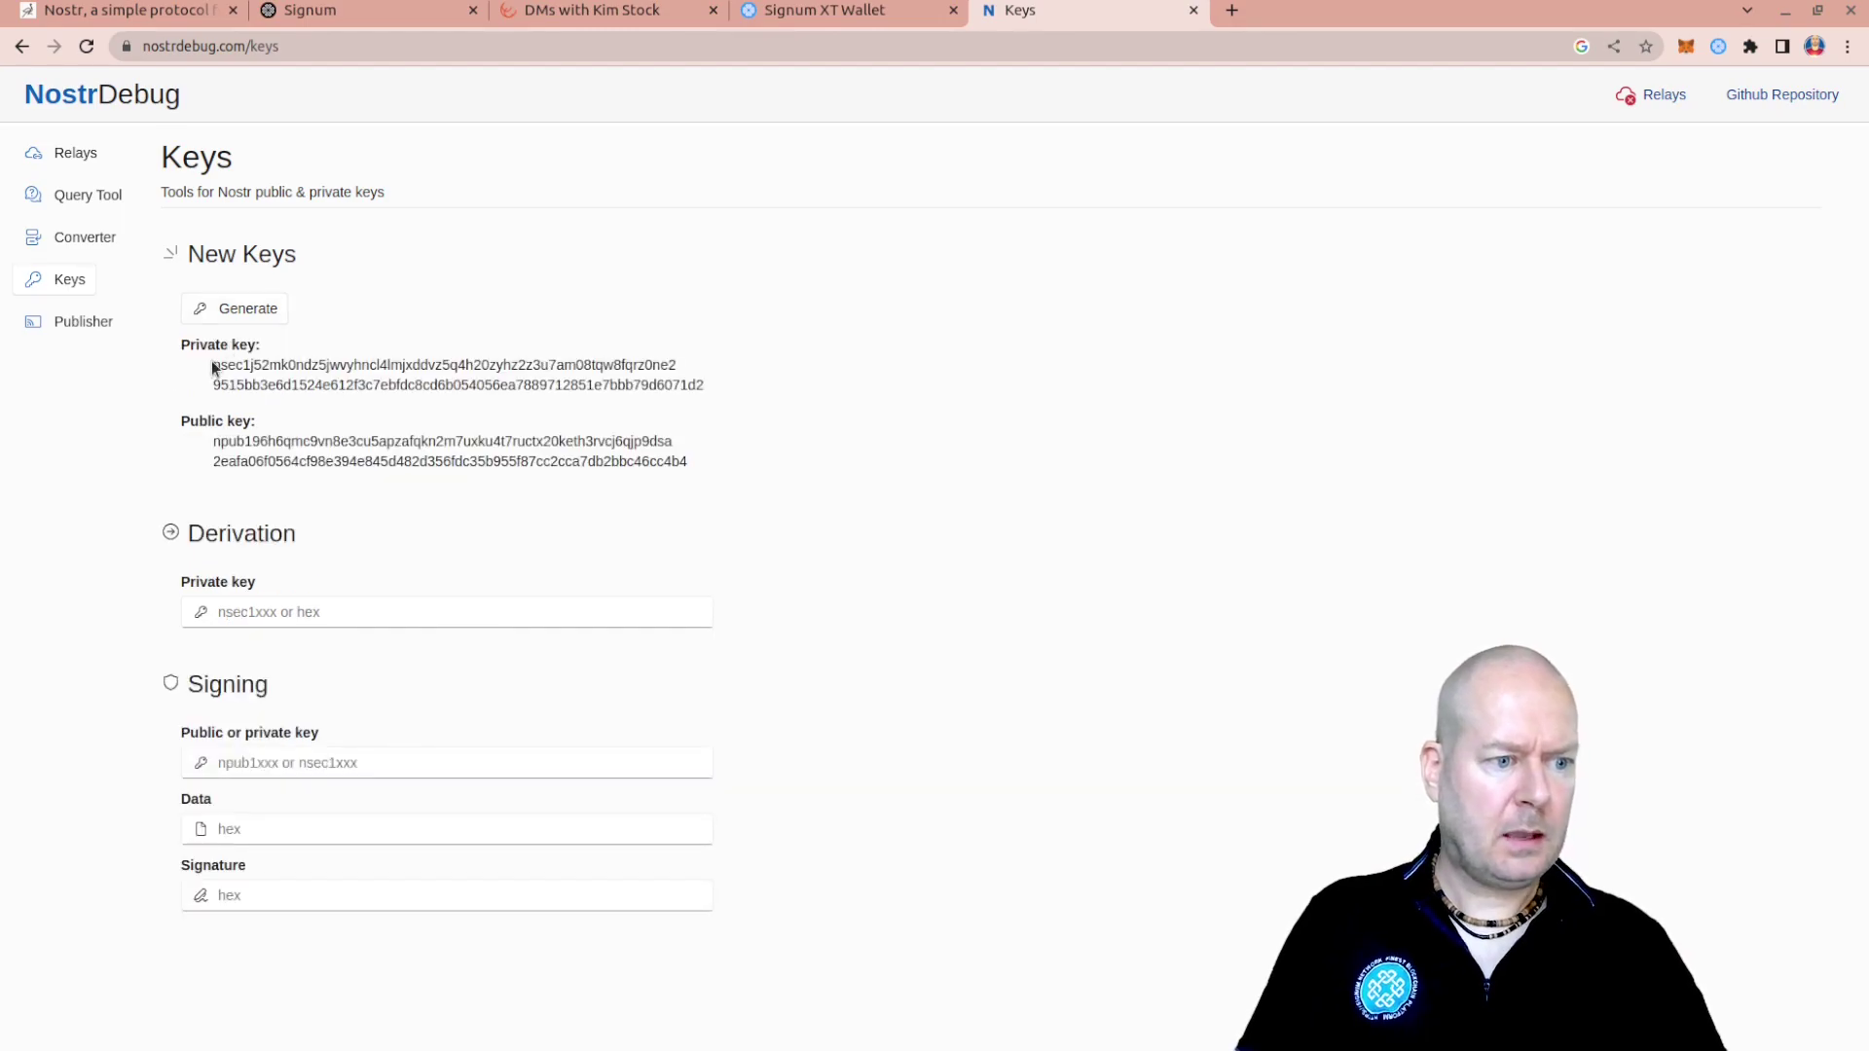
Select and copy the generated nsec private key, then return to the wallet's import form
drag(214, 386, 666, 405)
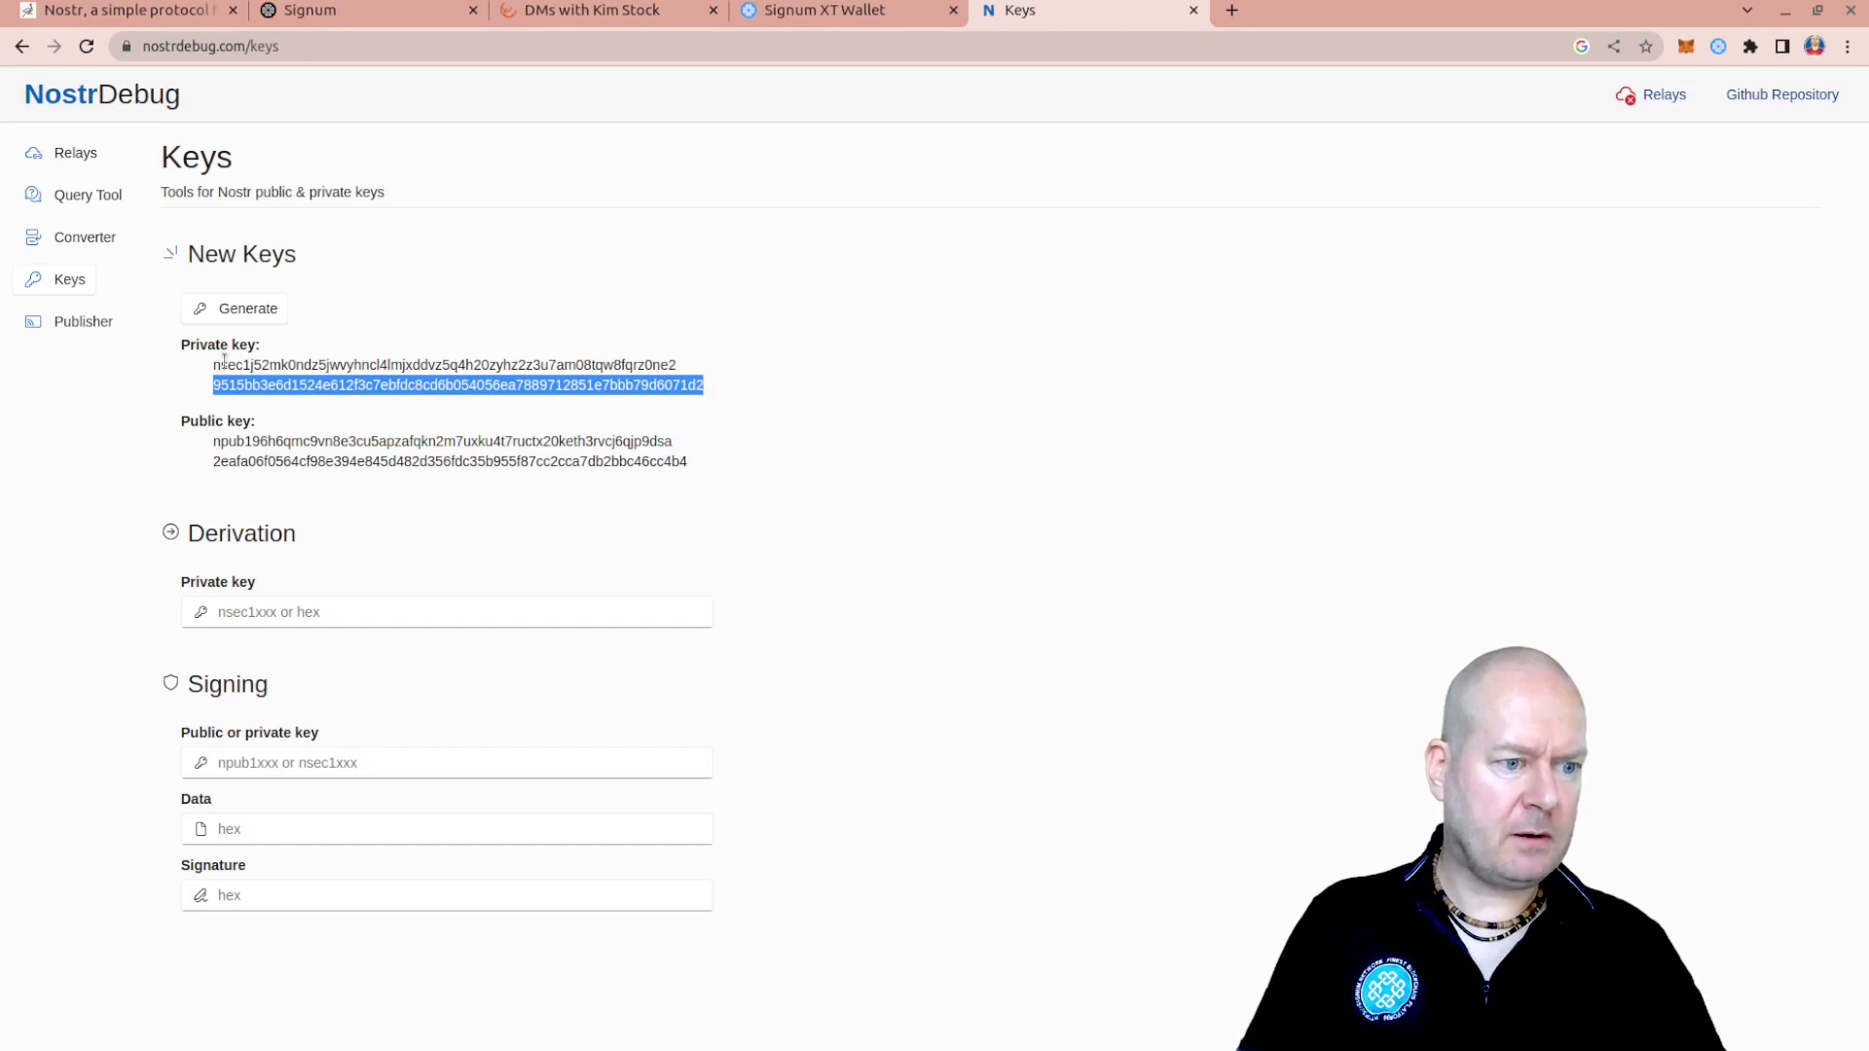
drag(213, 367, 703, 366)
key(ctrl+c)
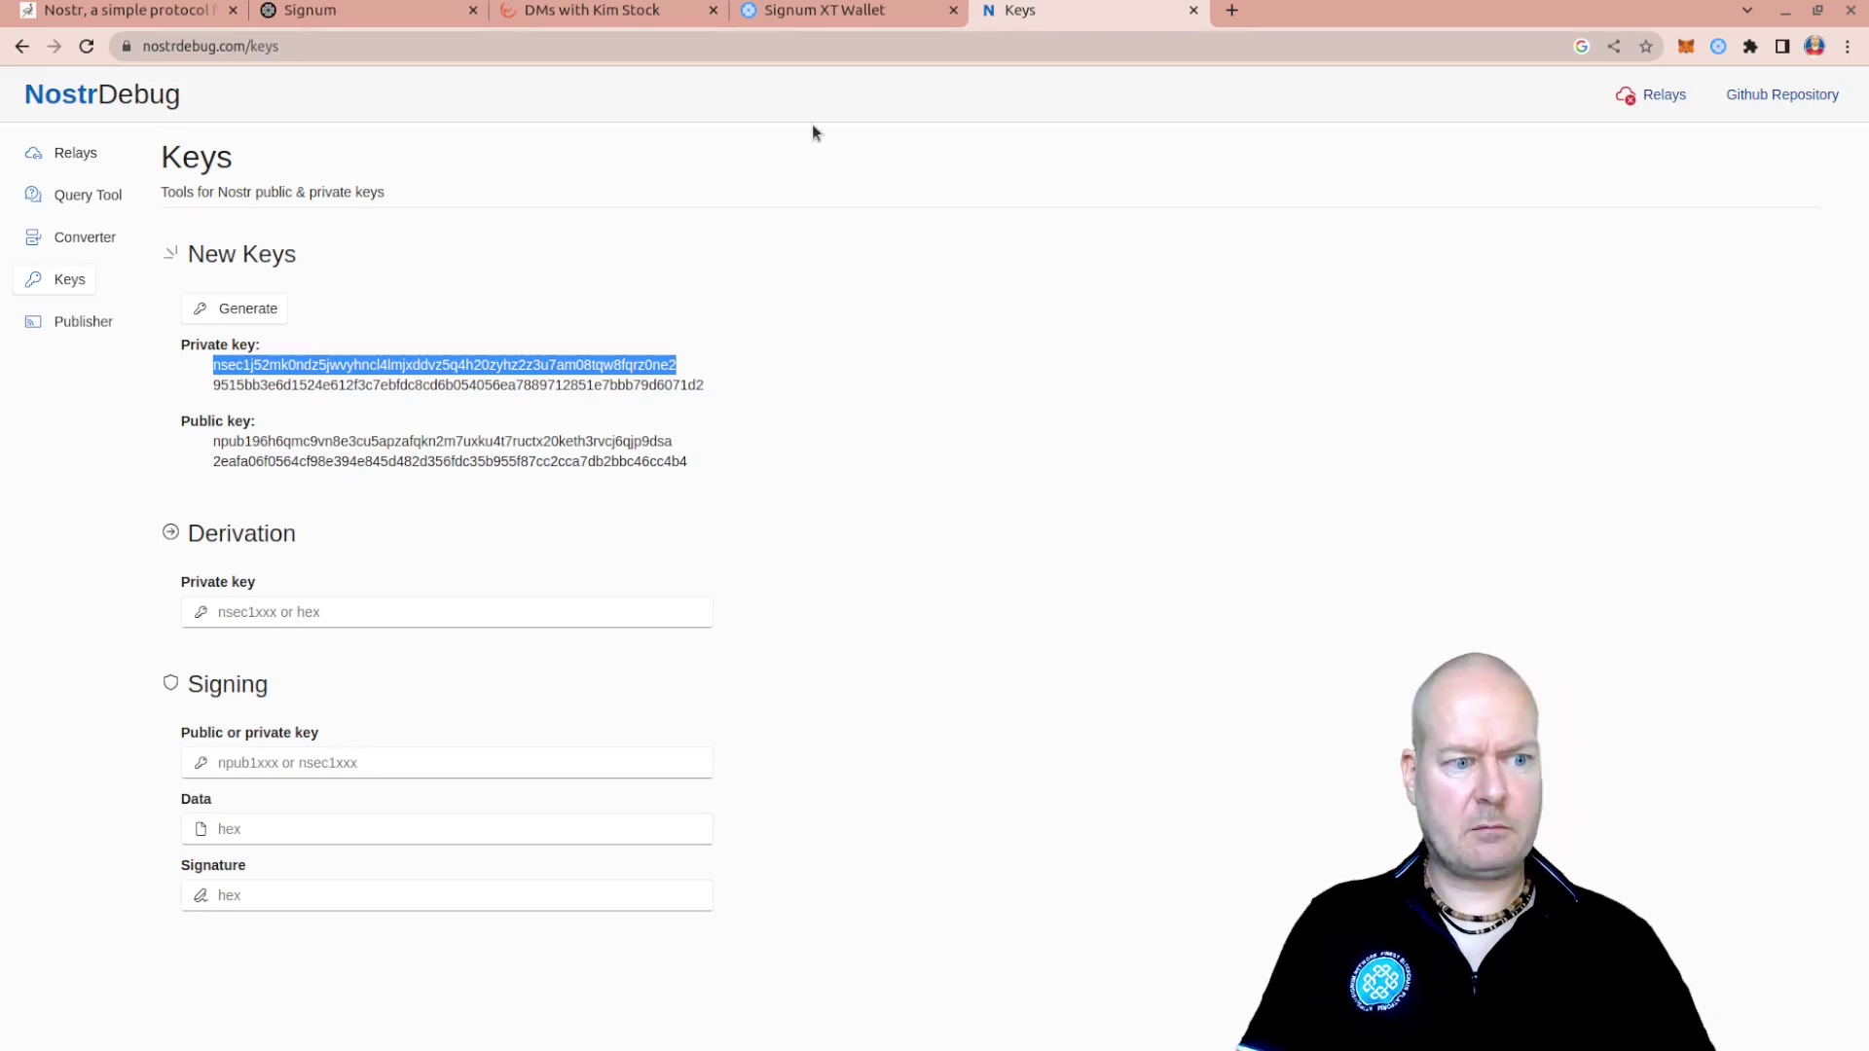
click(858, 14)
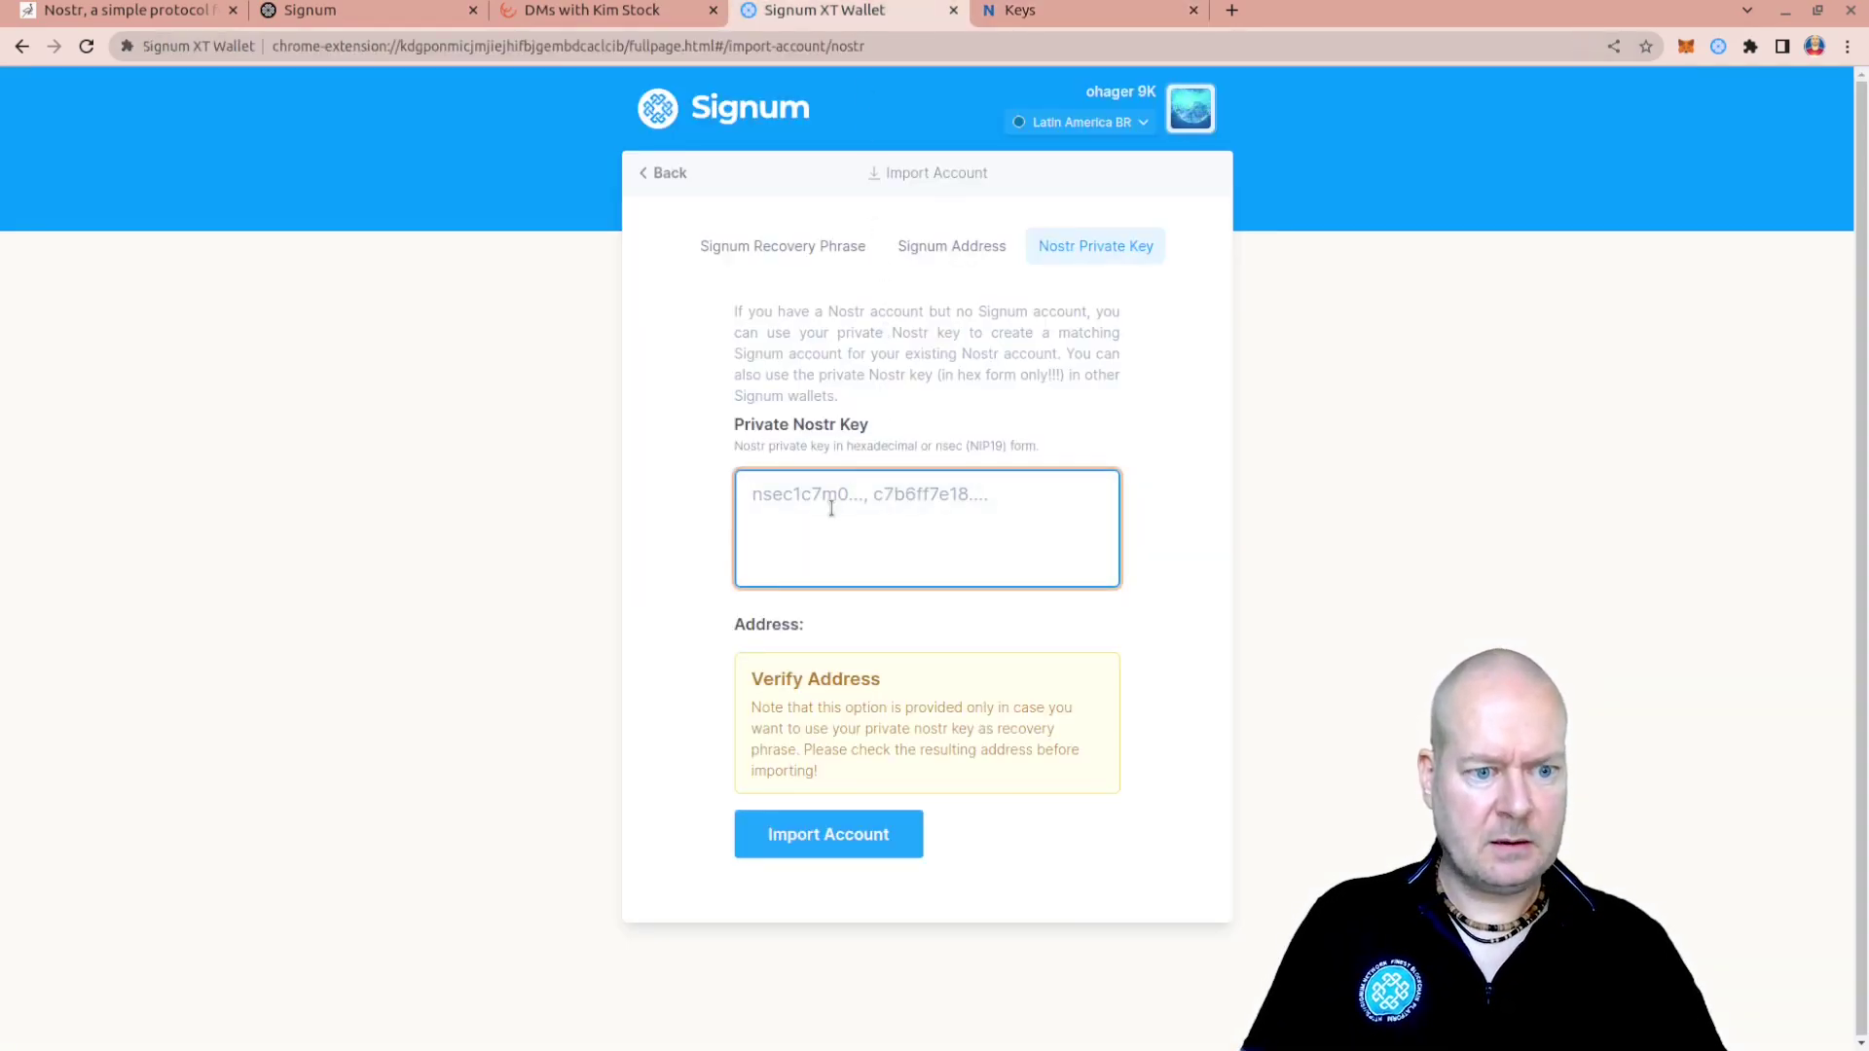
Import Account 13 from the pasted nsec key, activate it, and view its 0.01 SIGNA activation transfer in the explorer
key(ctrl+v)
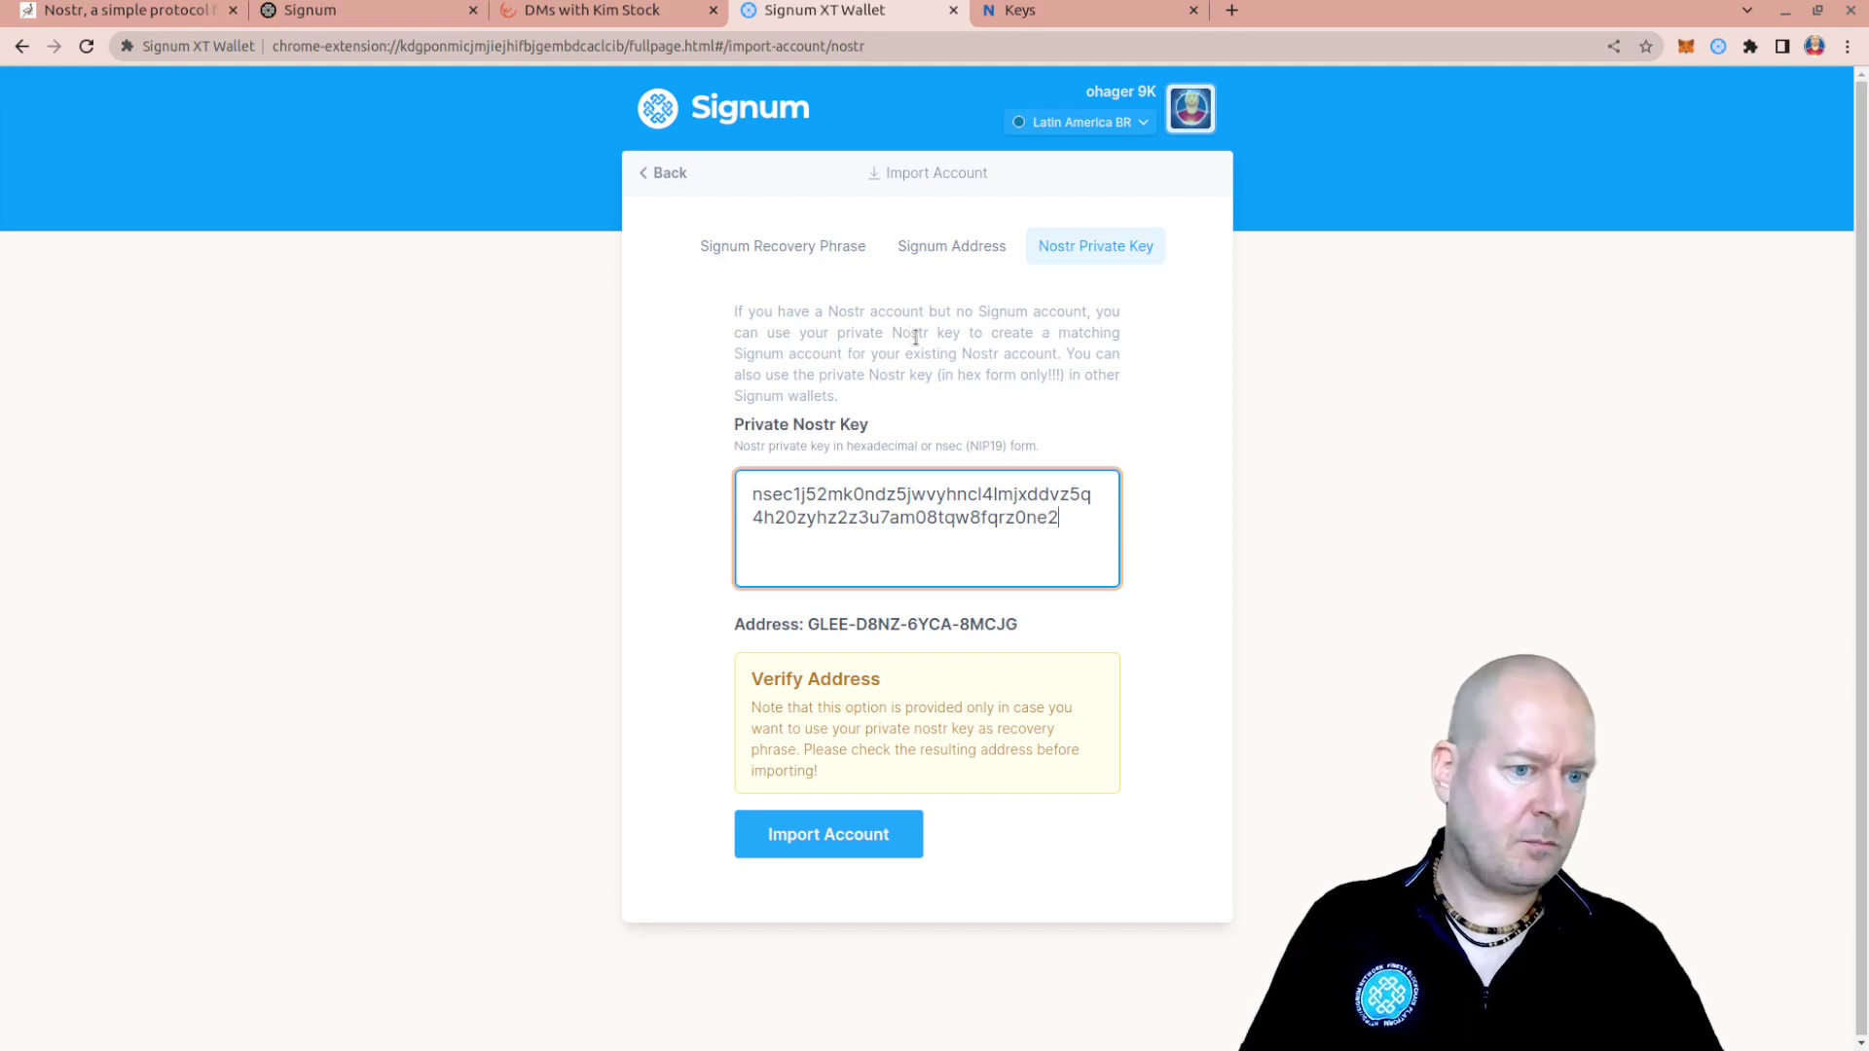
click(863, 835)
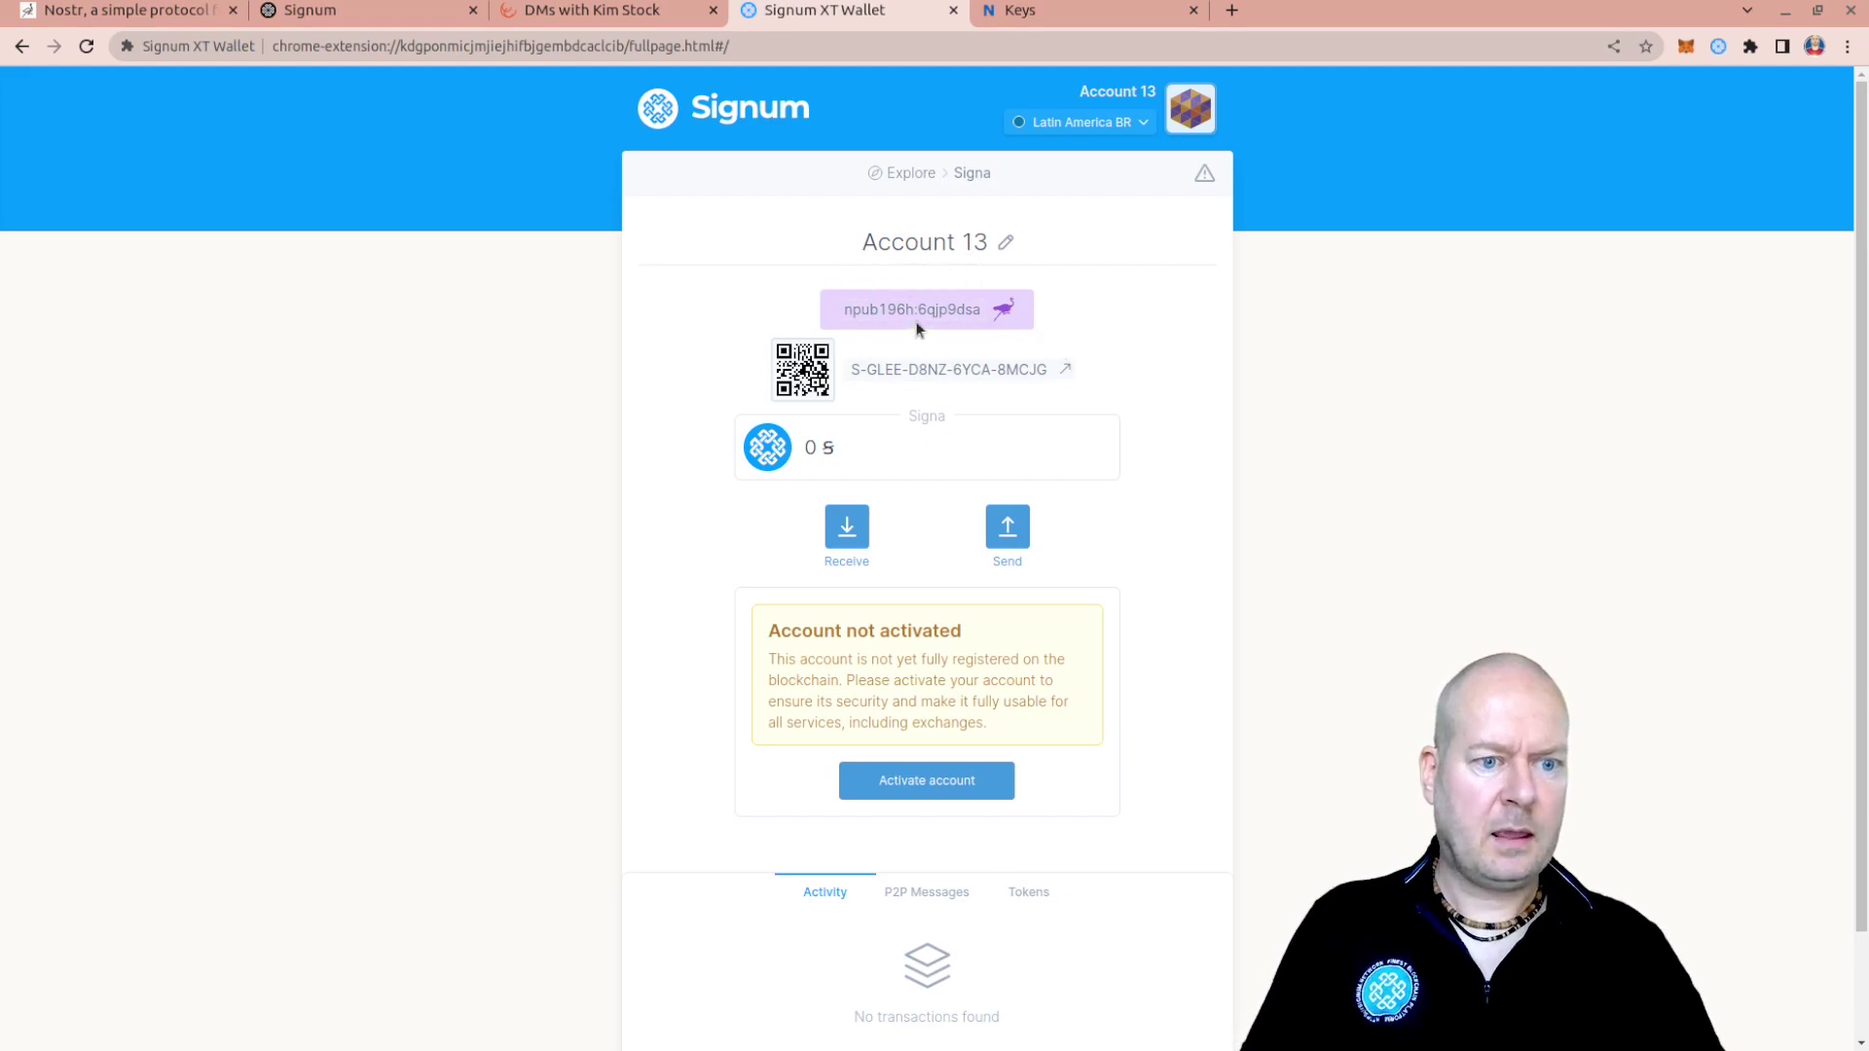
click(913, 786)
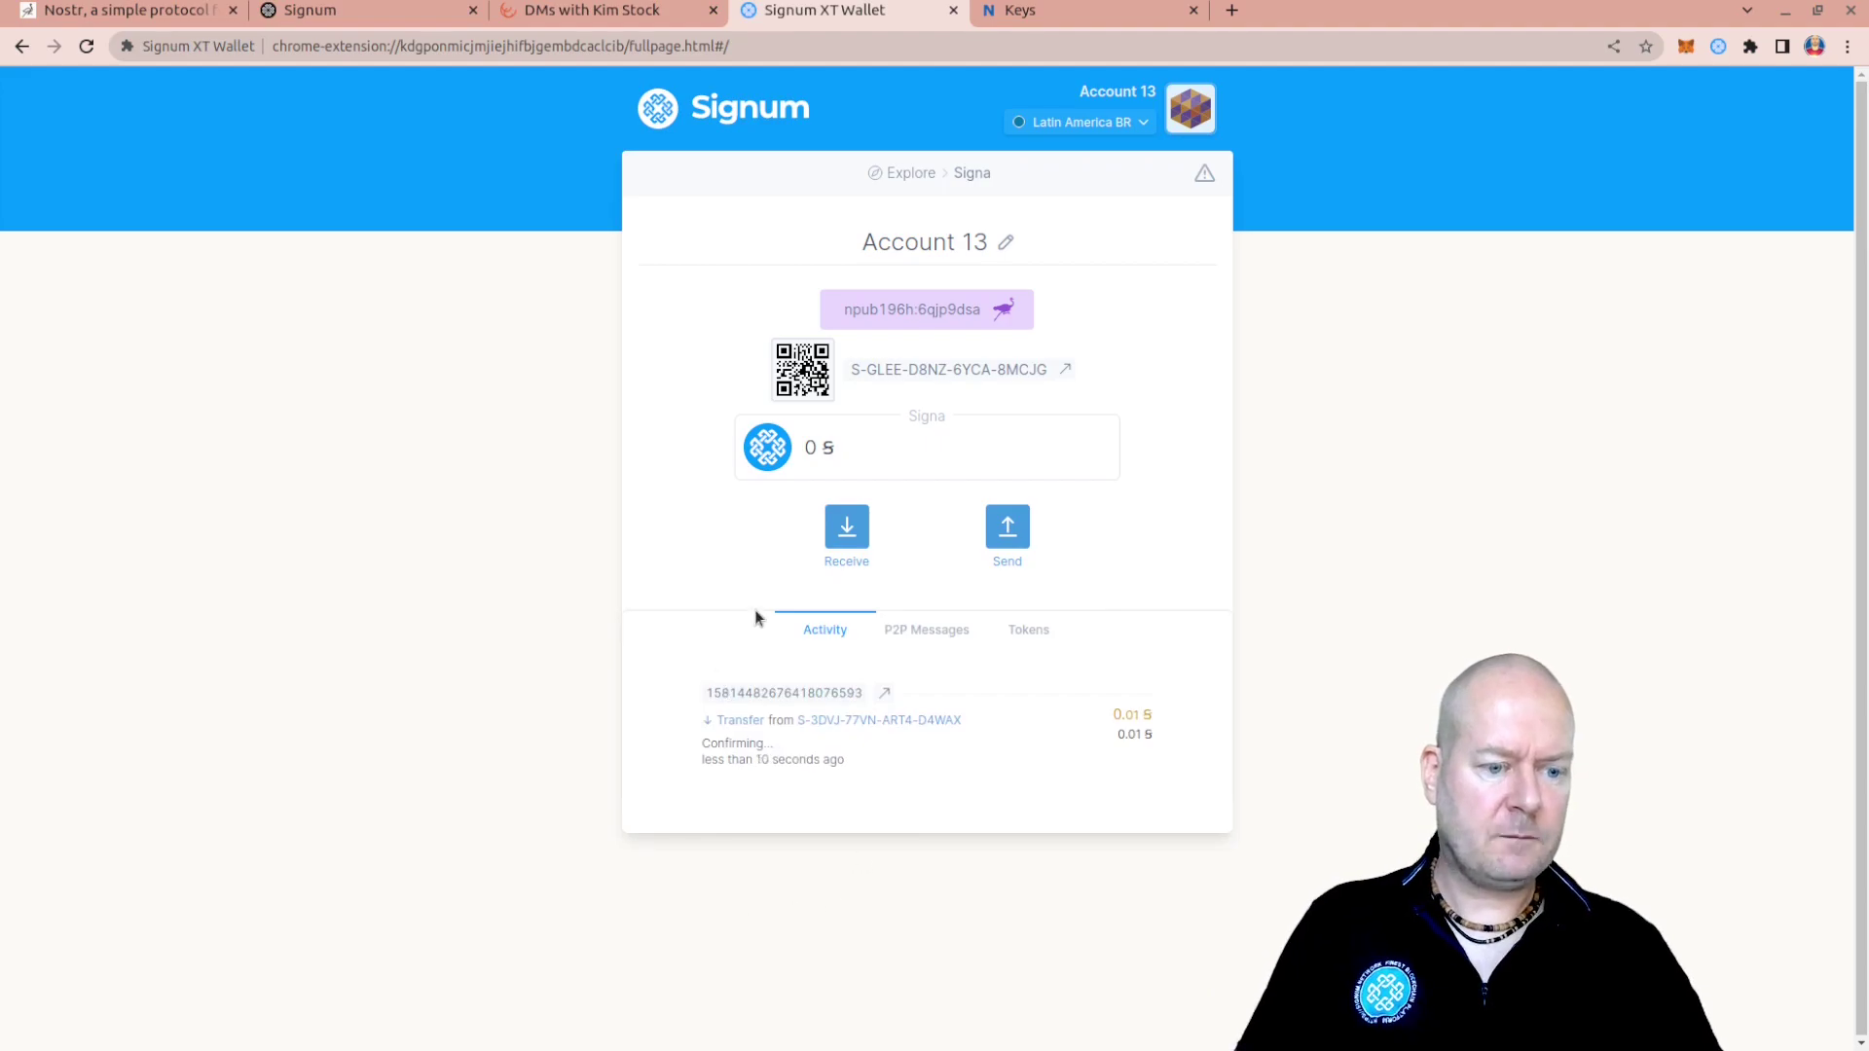
click(884, 694)
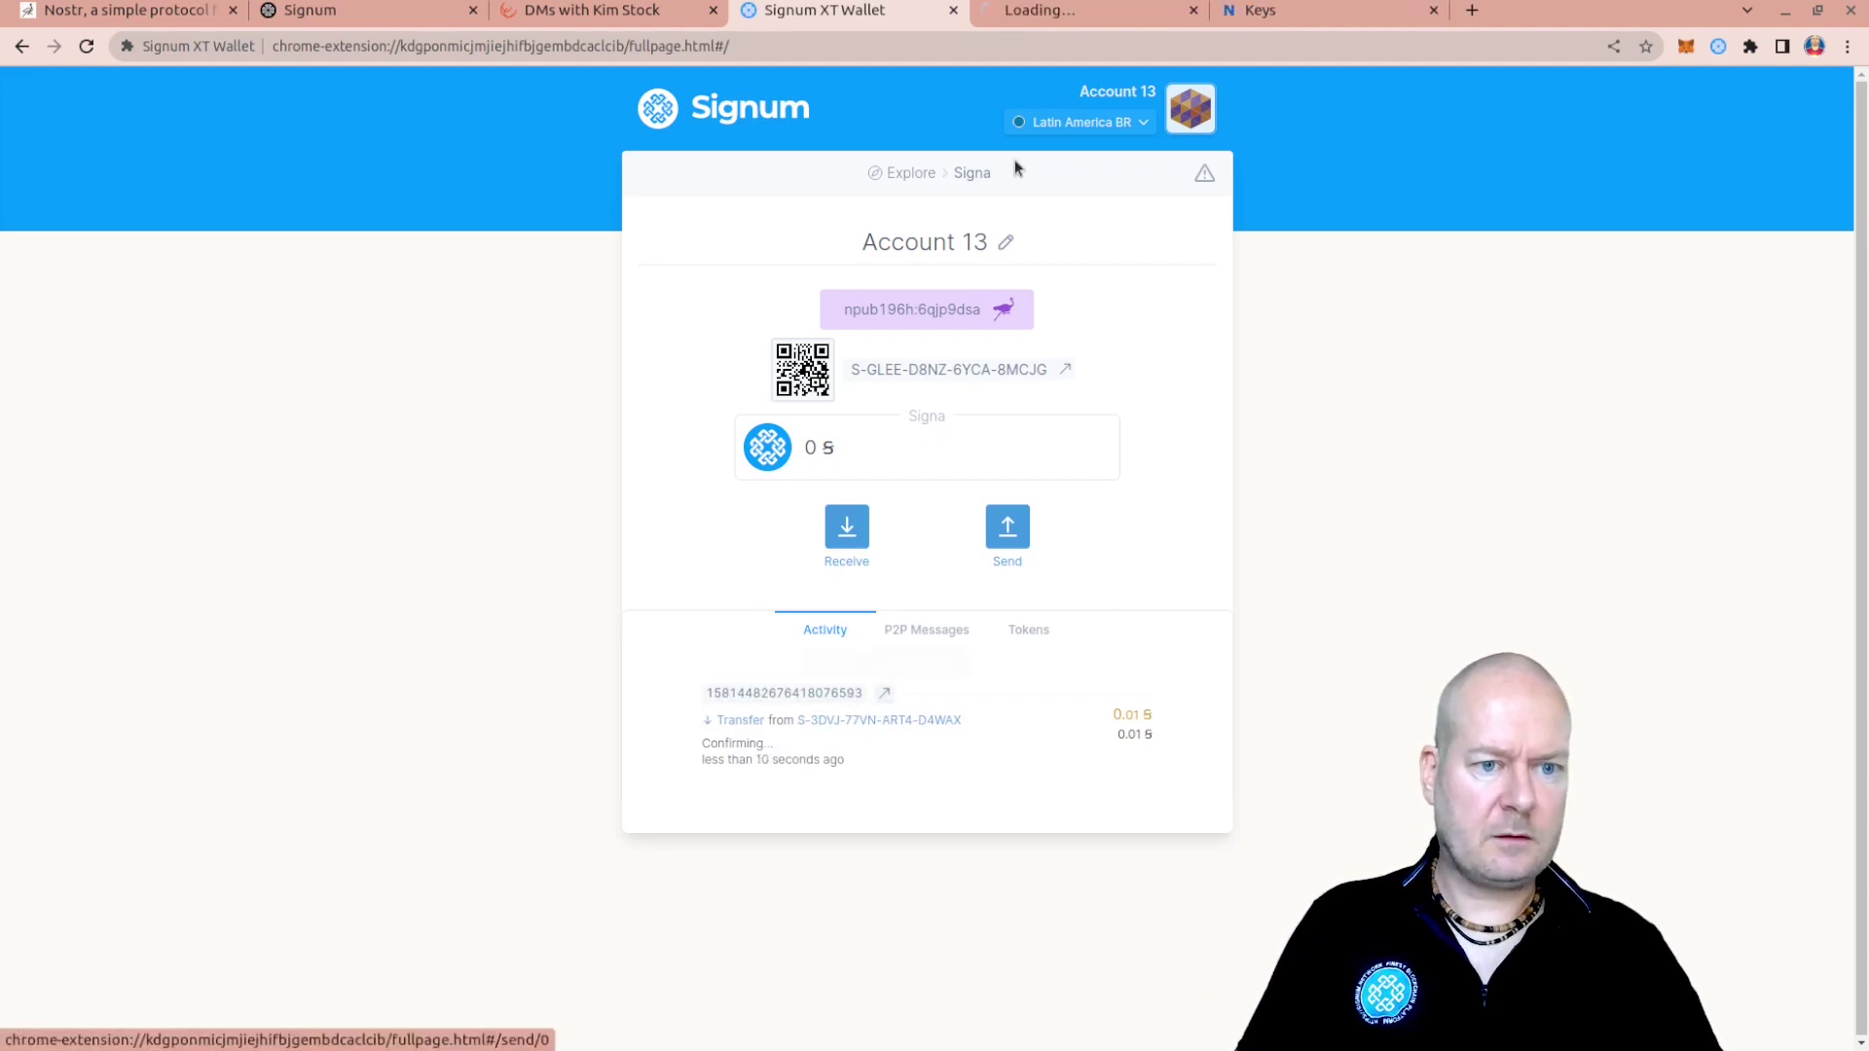
click(1076, 12)
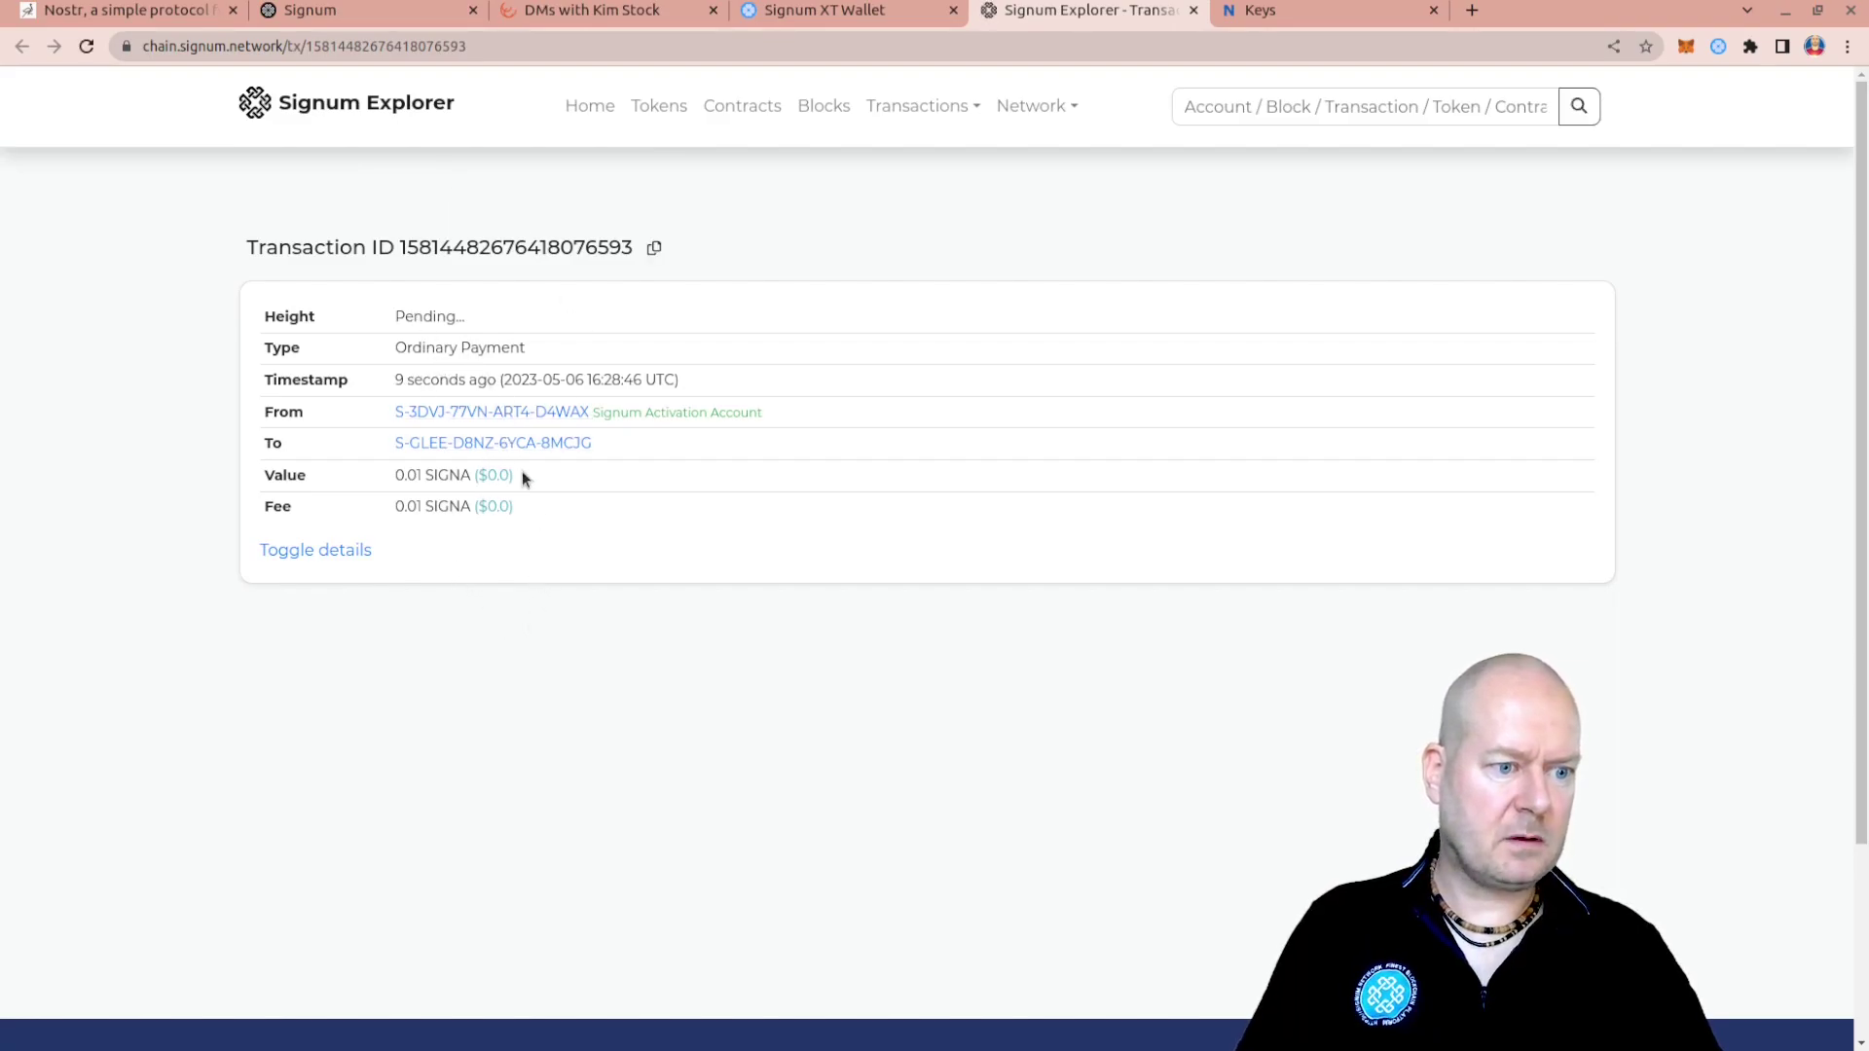
Check the 0.01 SIGNA payment value in Signum Explorer, then return to the Account 13 wallet tab
drag(392, 476, 603, 502)
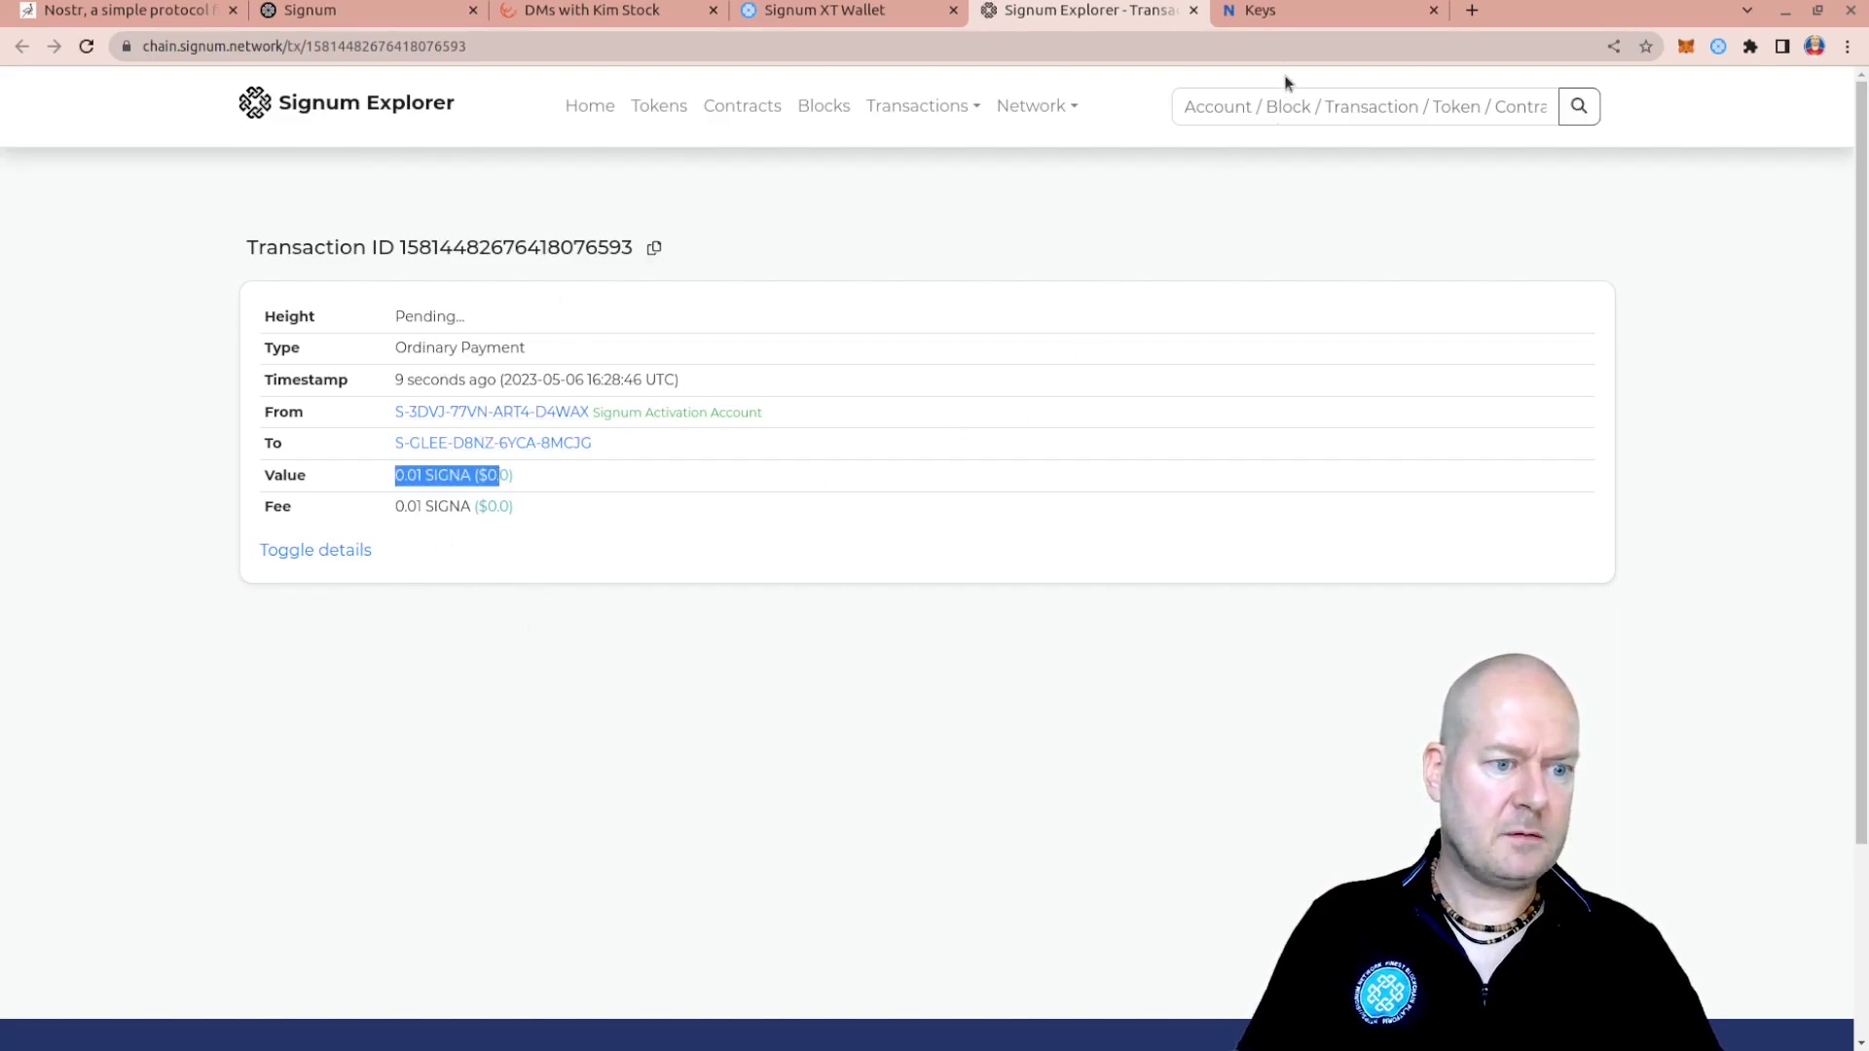
click(1266, 12)
click(828, 11)
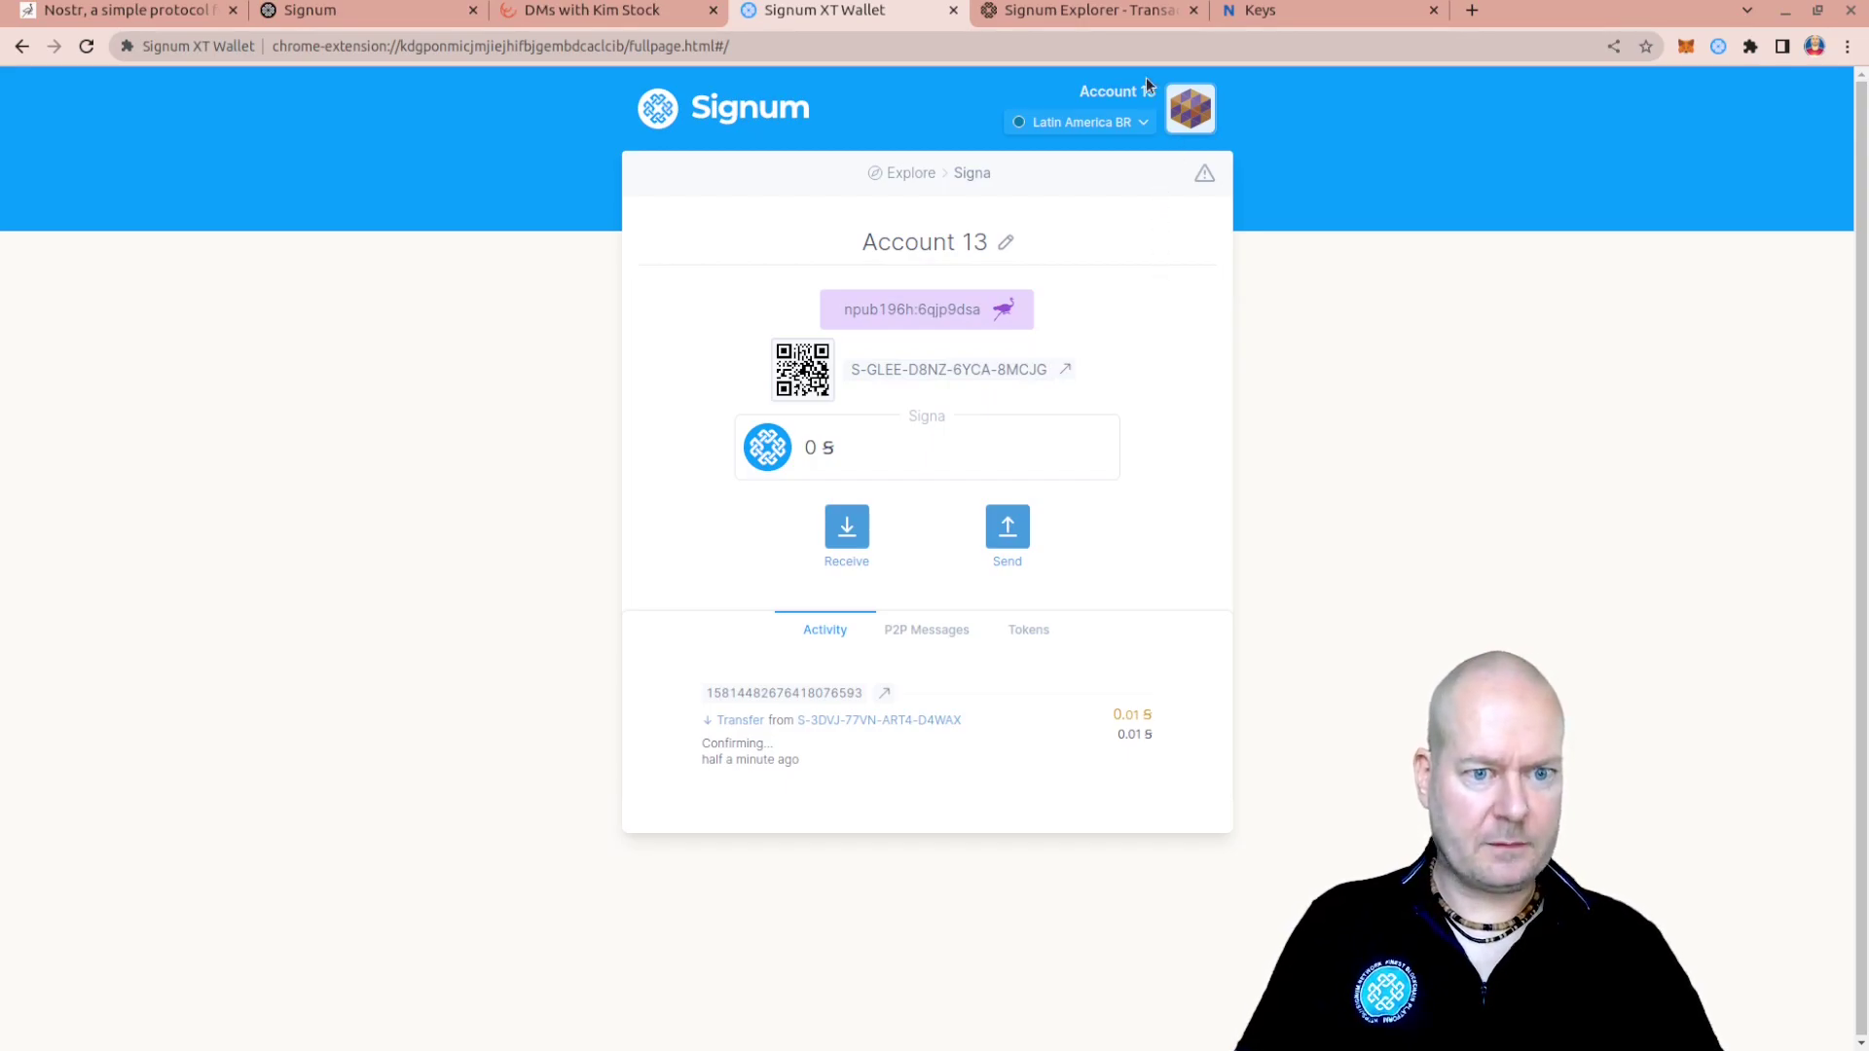
Launch Phoenix Wallet from the desktop search and open its Manage Accounts page
key(super)
text(phon)
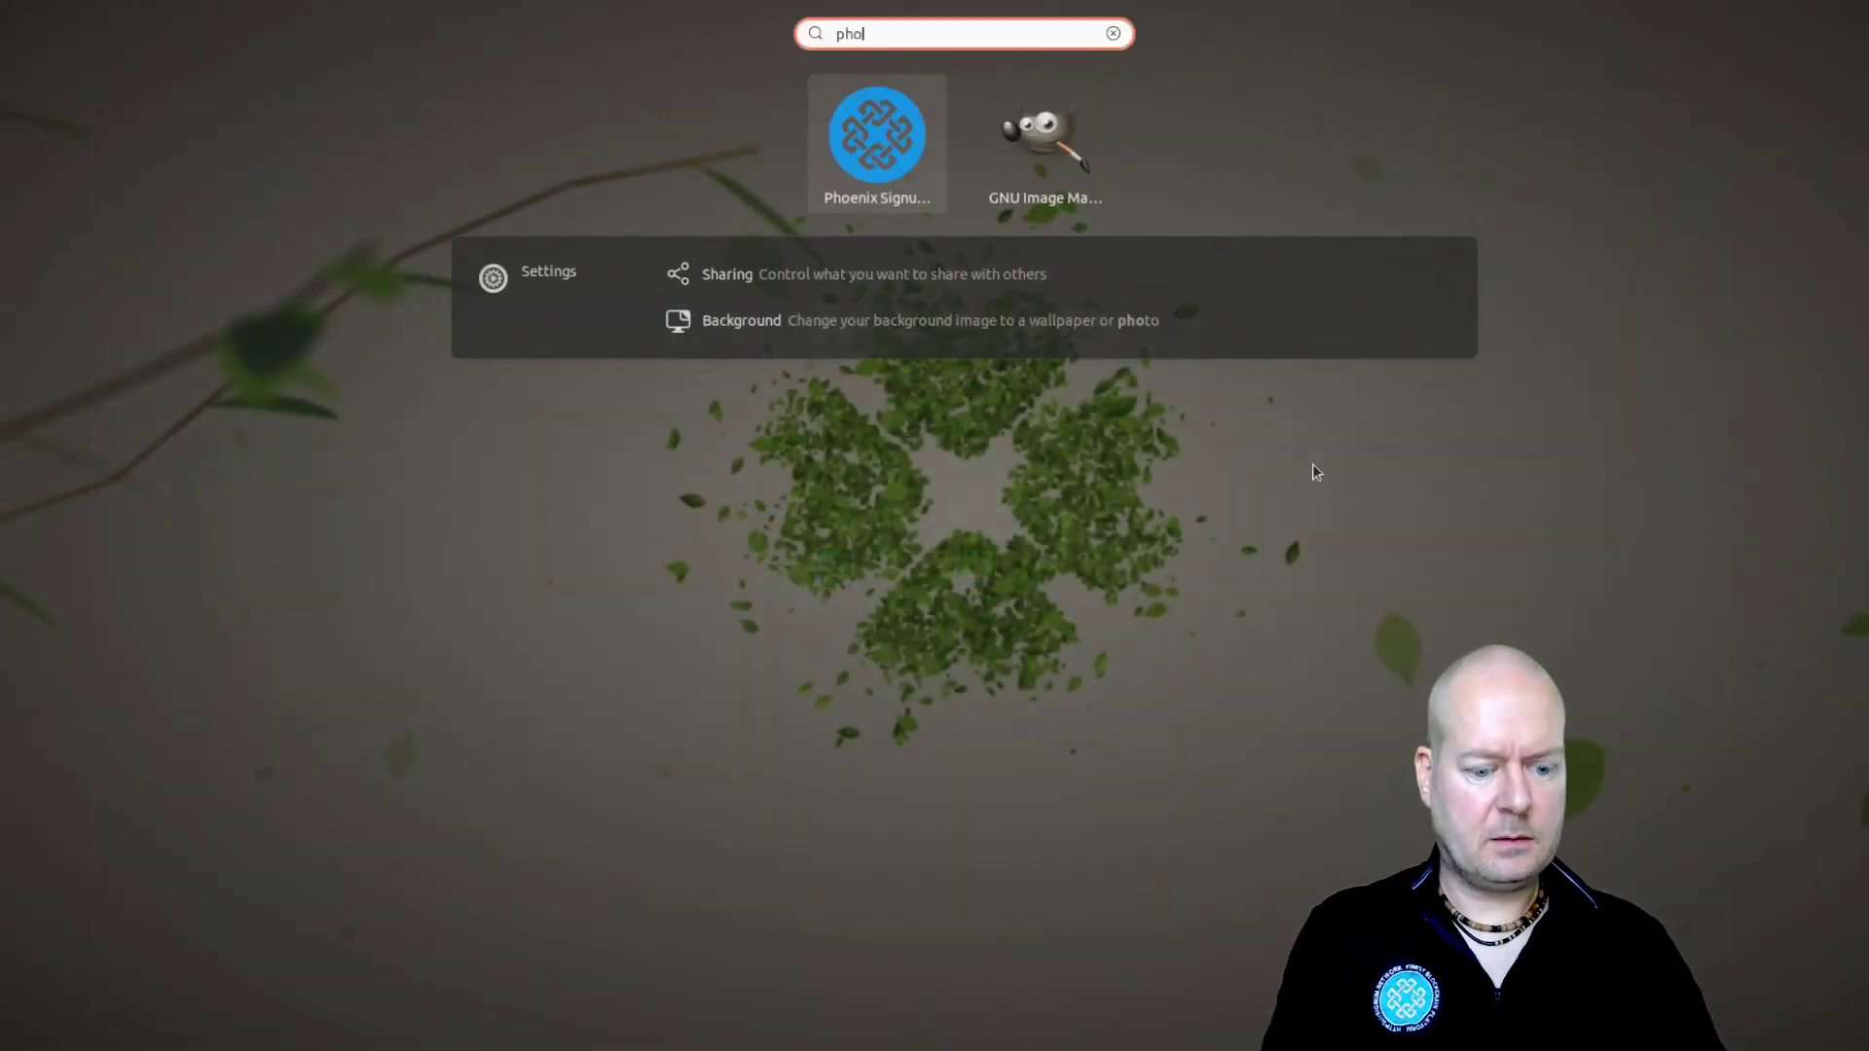
text(e)
key(Return)
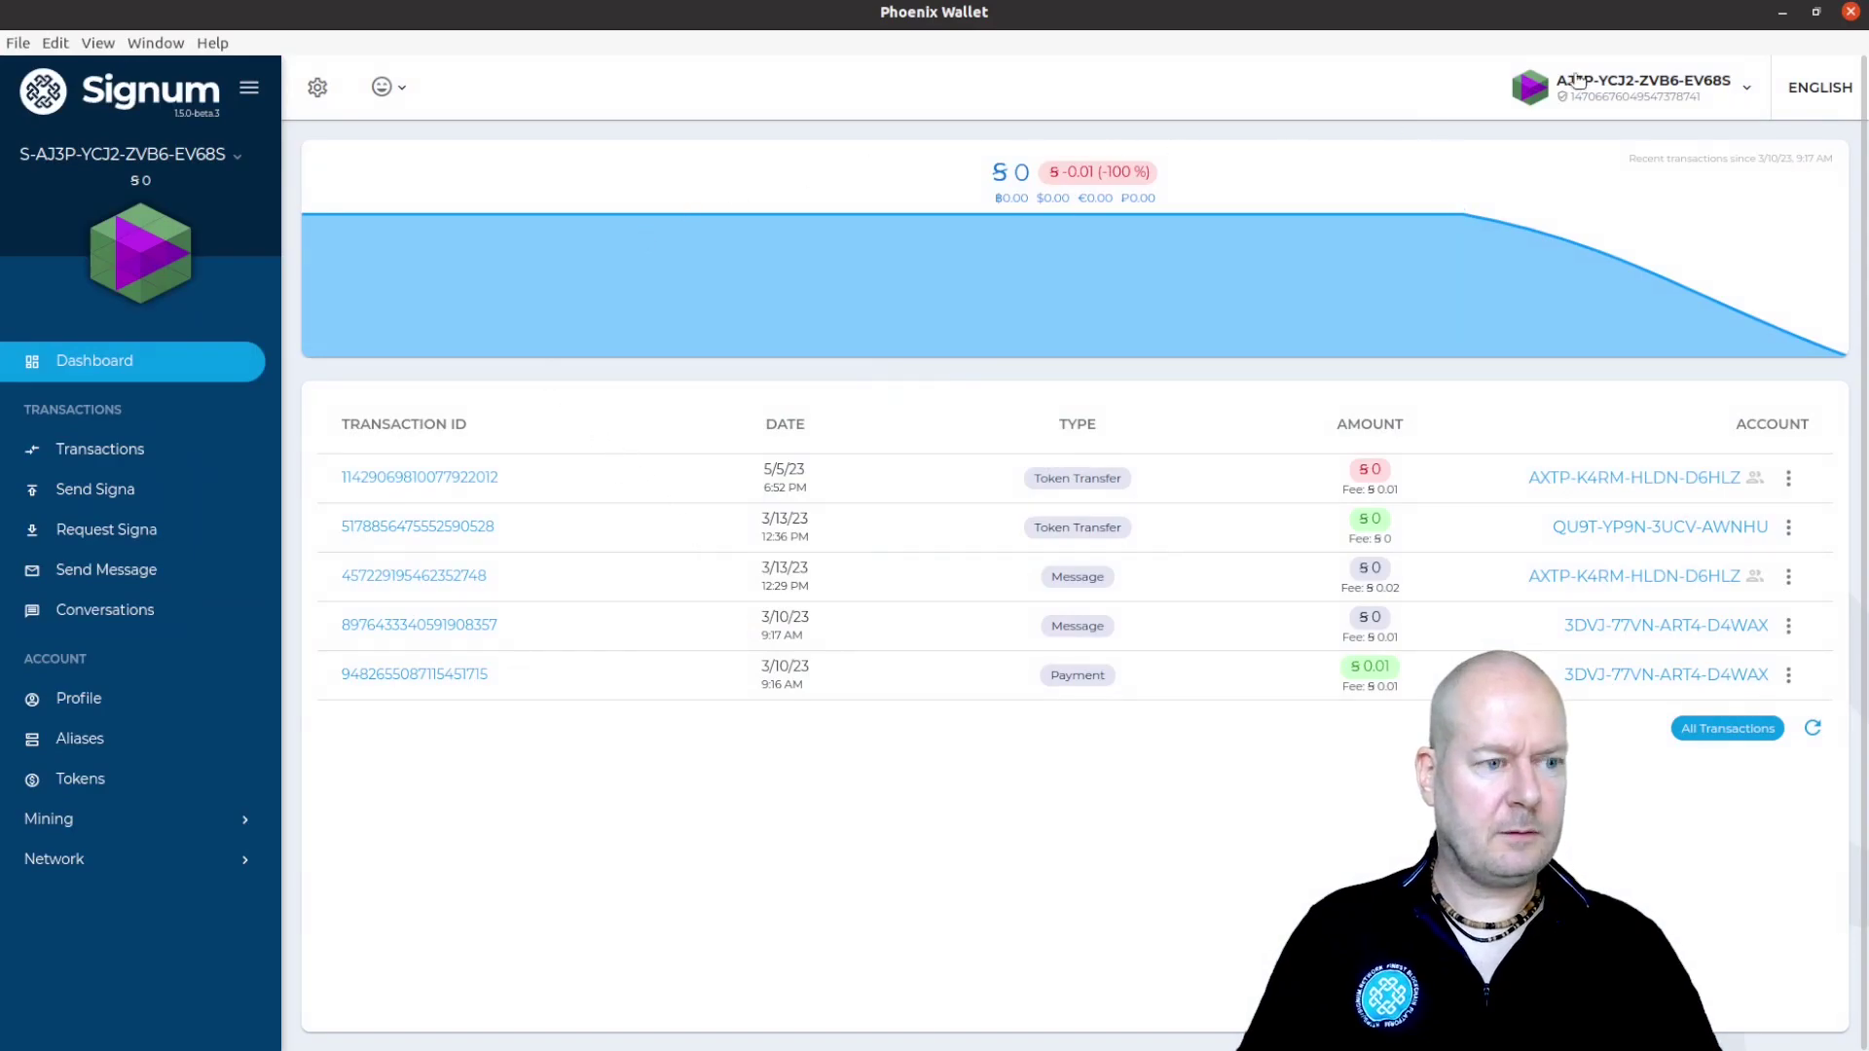
click(1645, 87)
click(1636, 153)
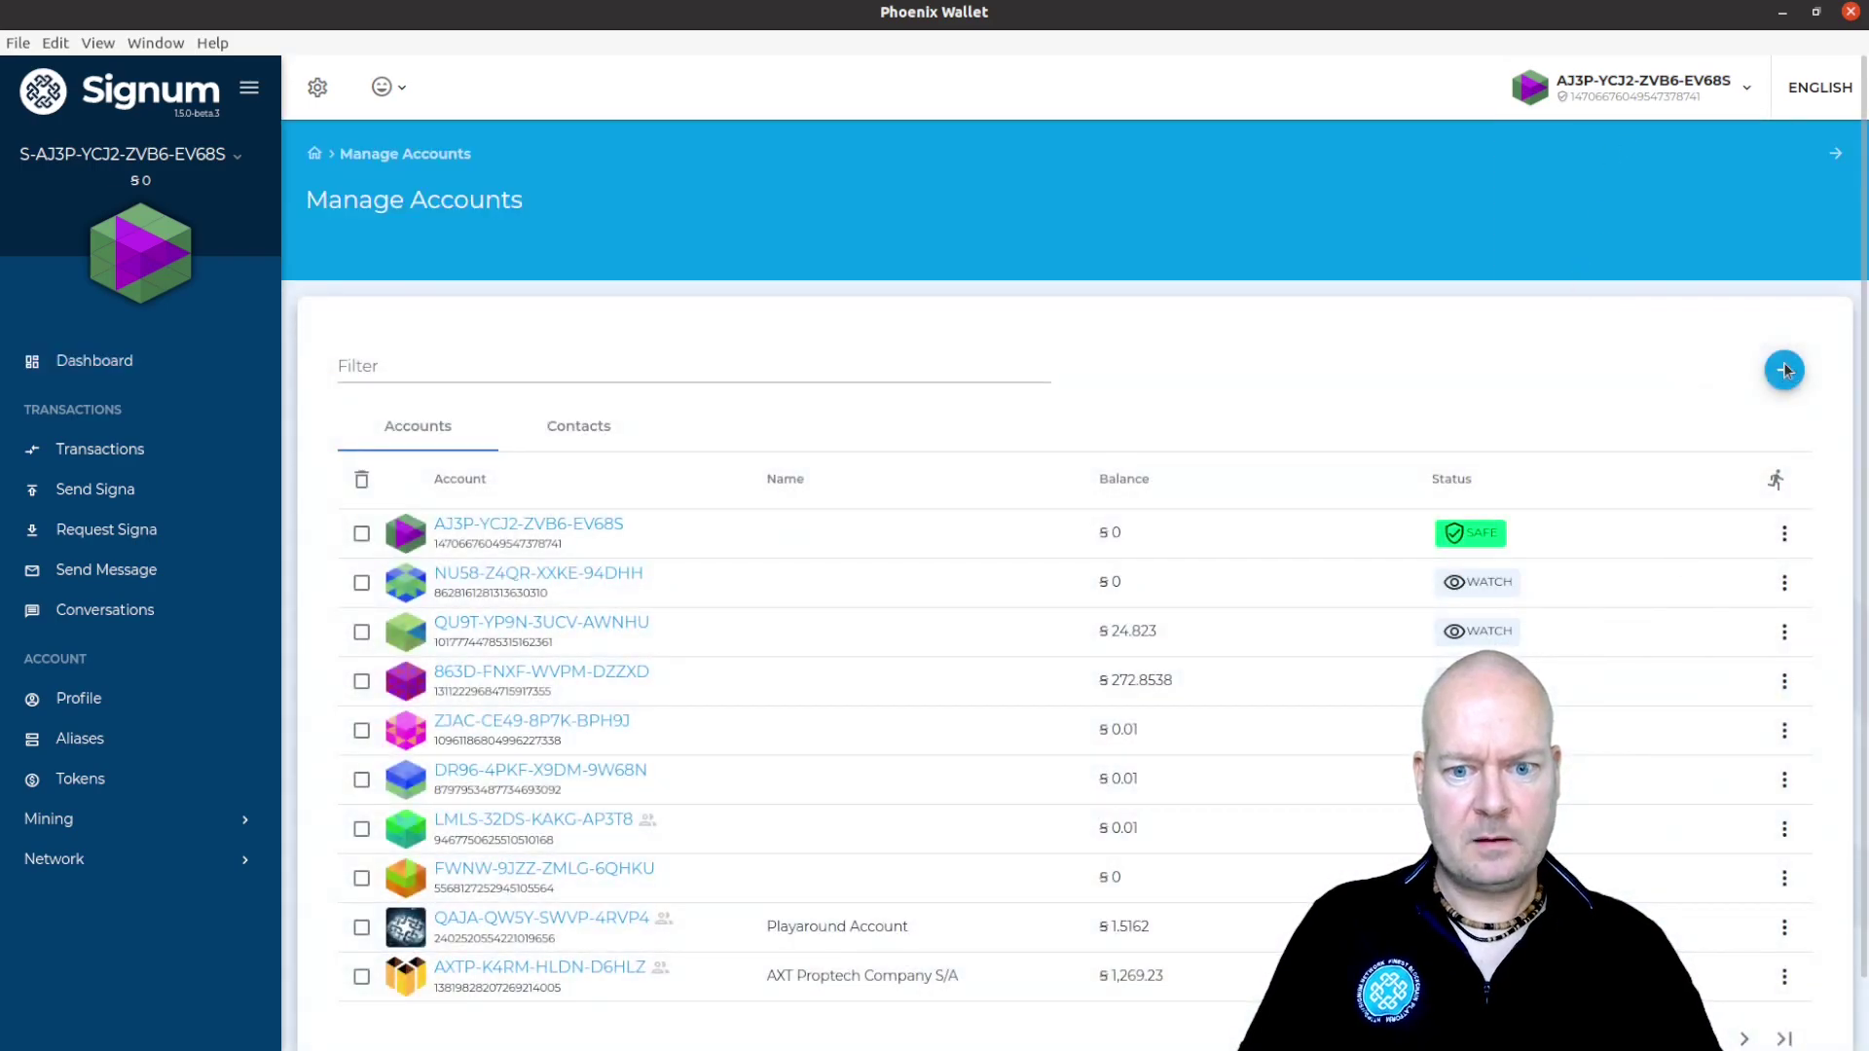
Start importing an existing account in Phoenix Wallet, then open Signum XT Wallet's accounts menu
click(1785, 371)
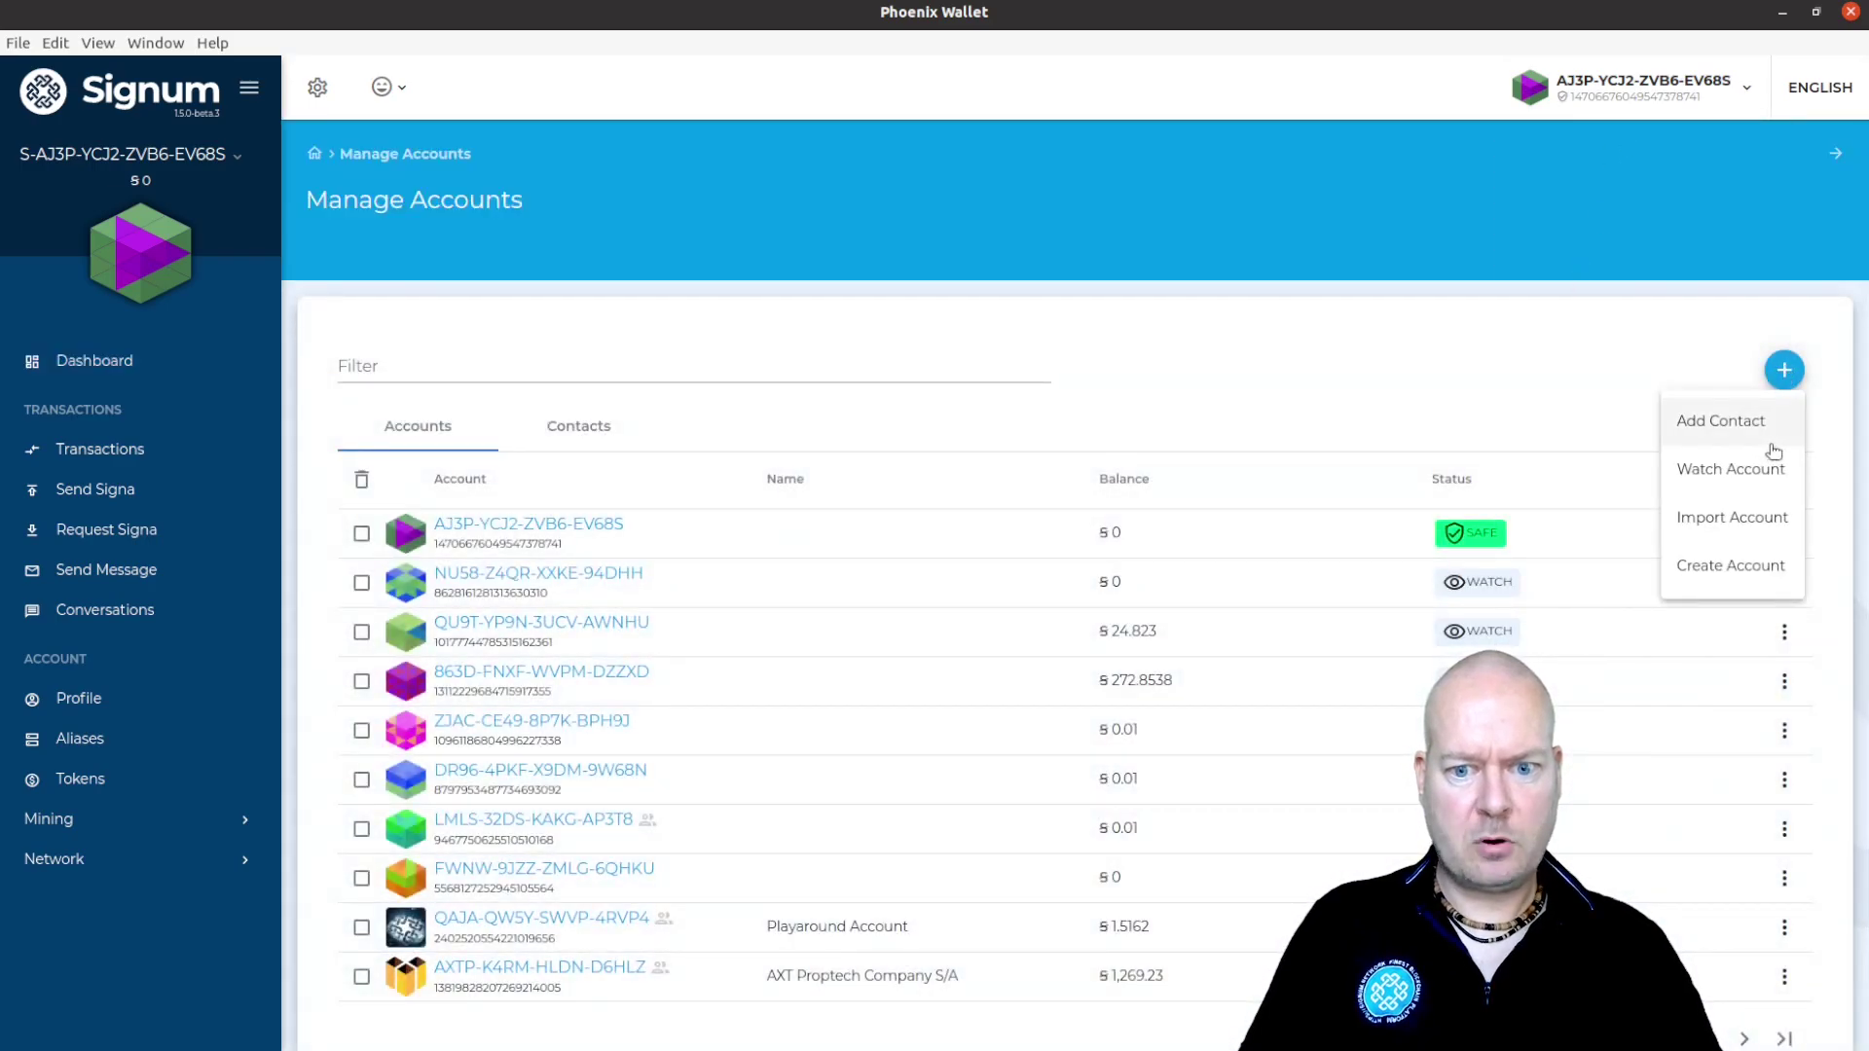
click(1732, 530)
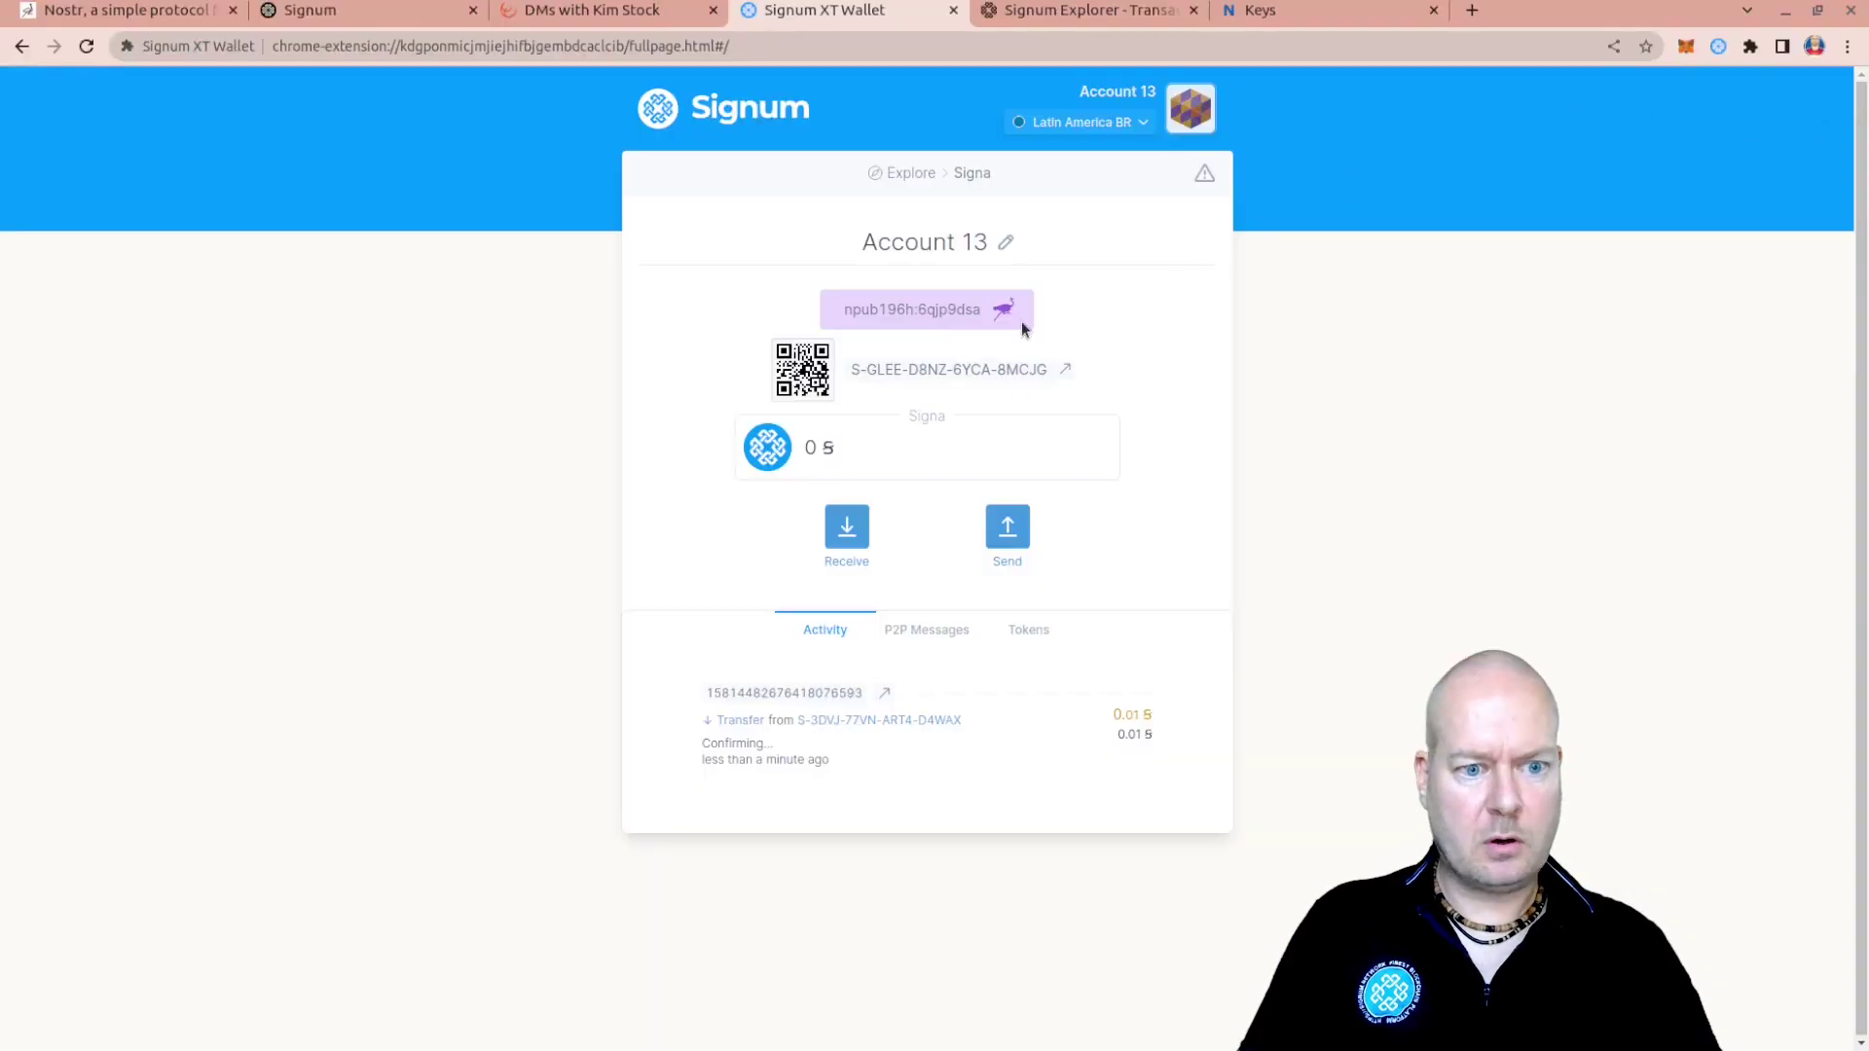
click(1200, 123)
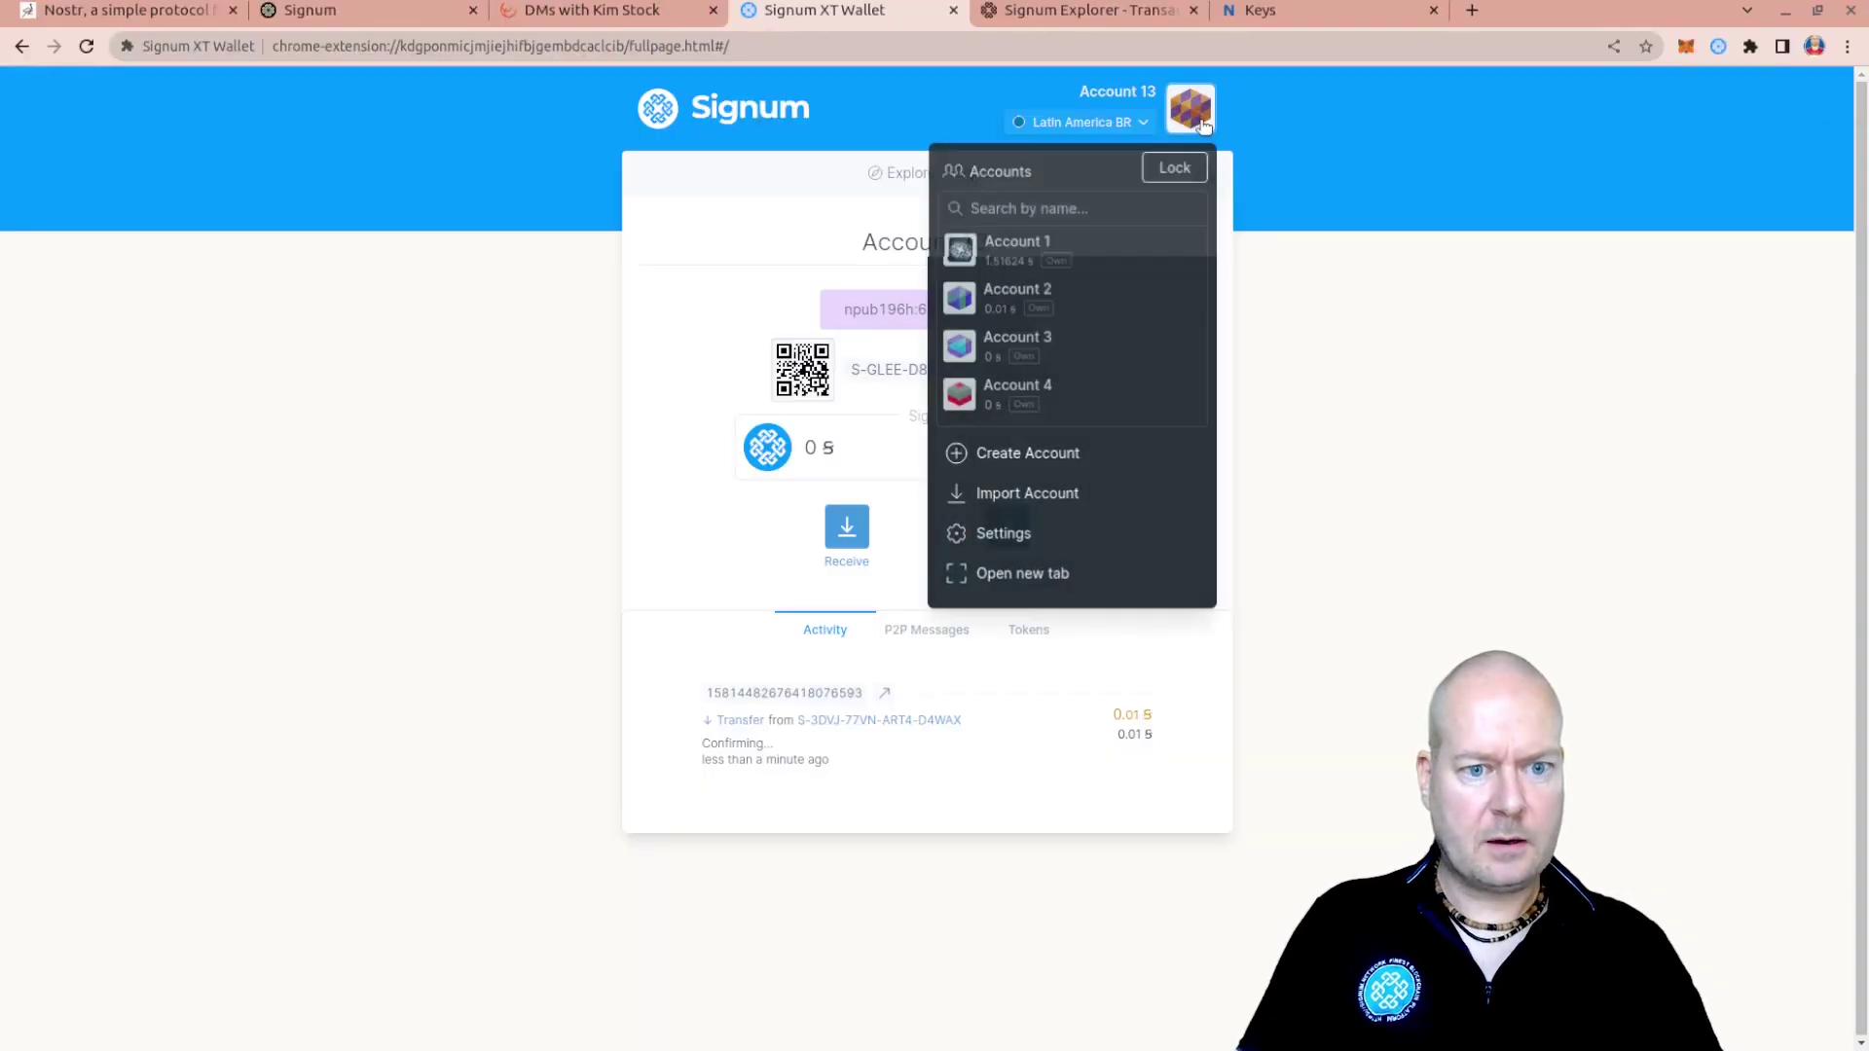
Unlock Account 13's Nostr private key with the wallet password and copy its nsec form for Phoenix's import form
click(1029, 542)
click(1088, 502)
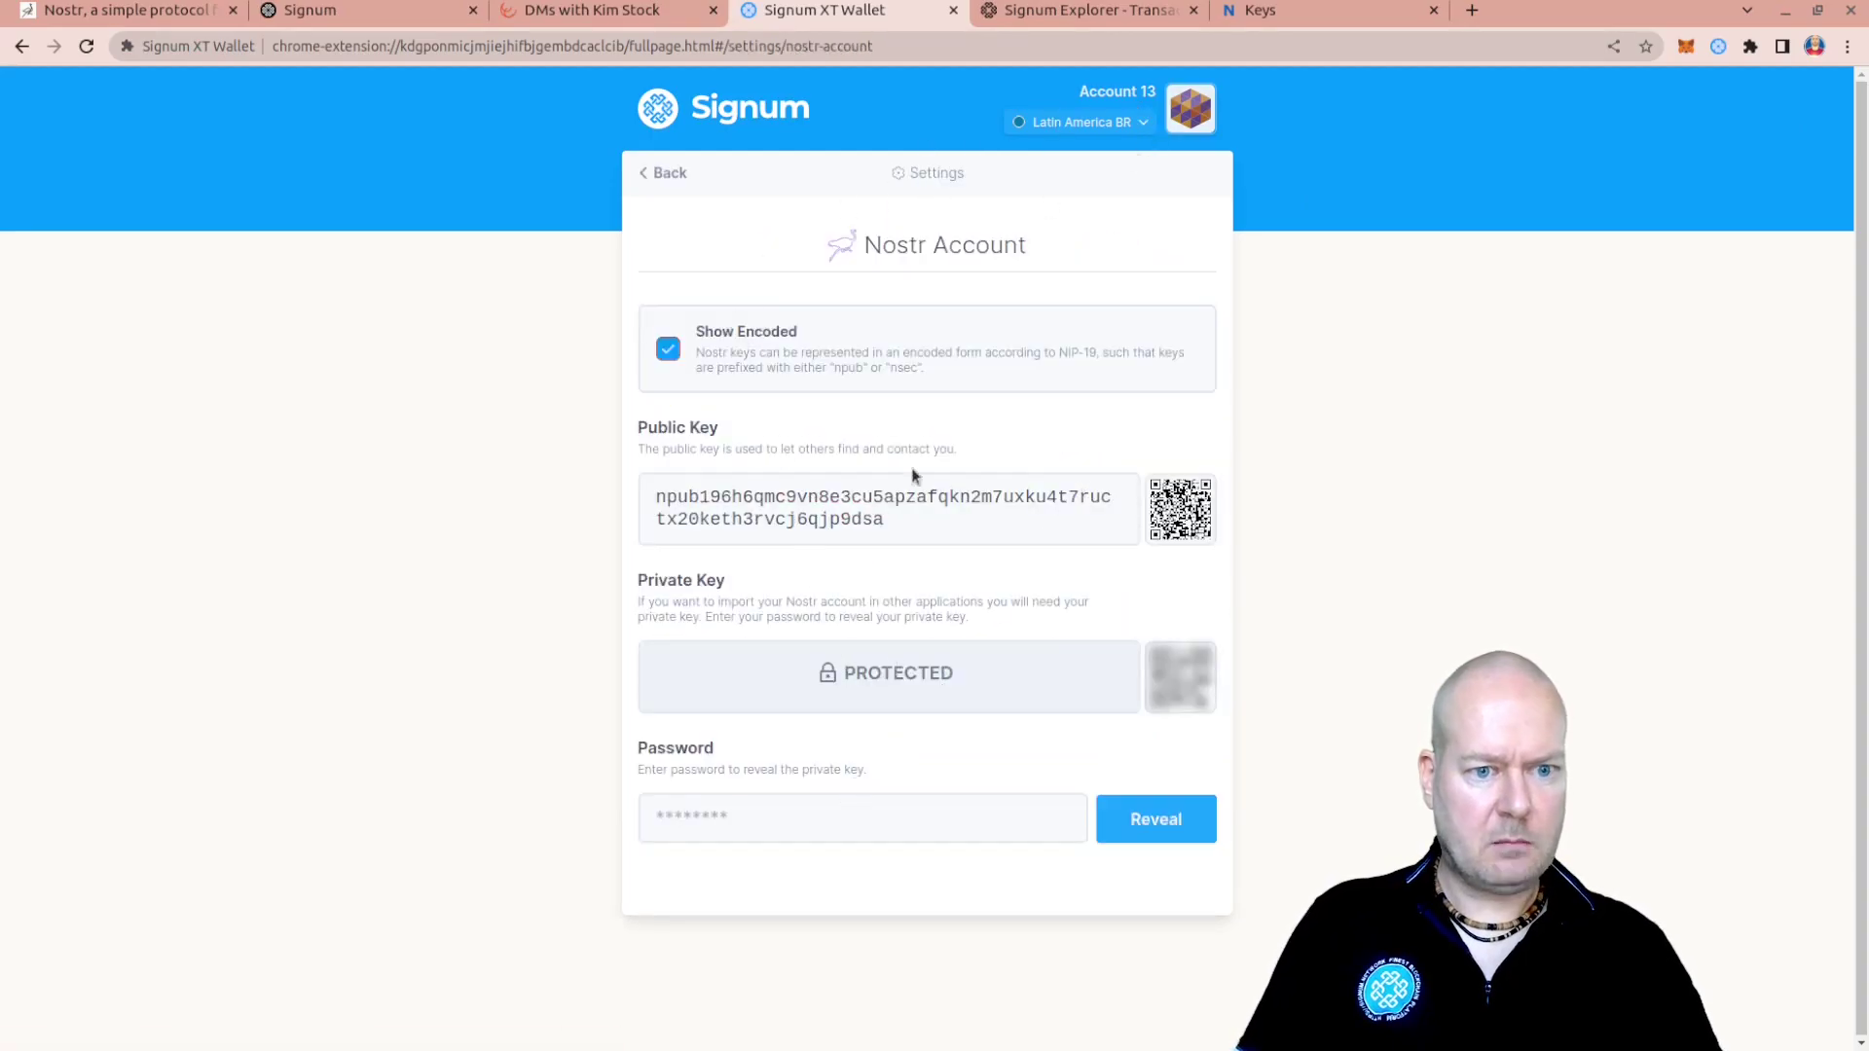
click(766, 812)
text(•)
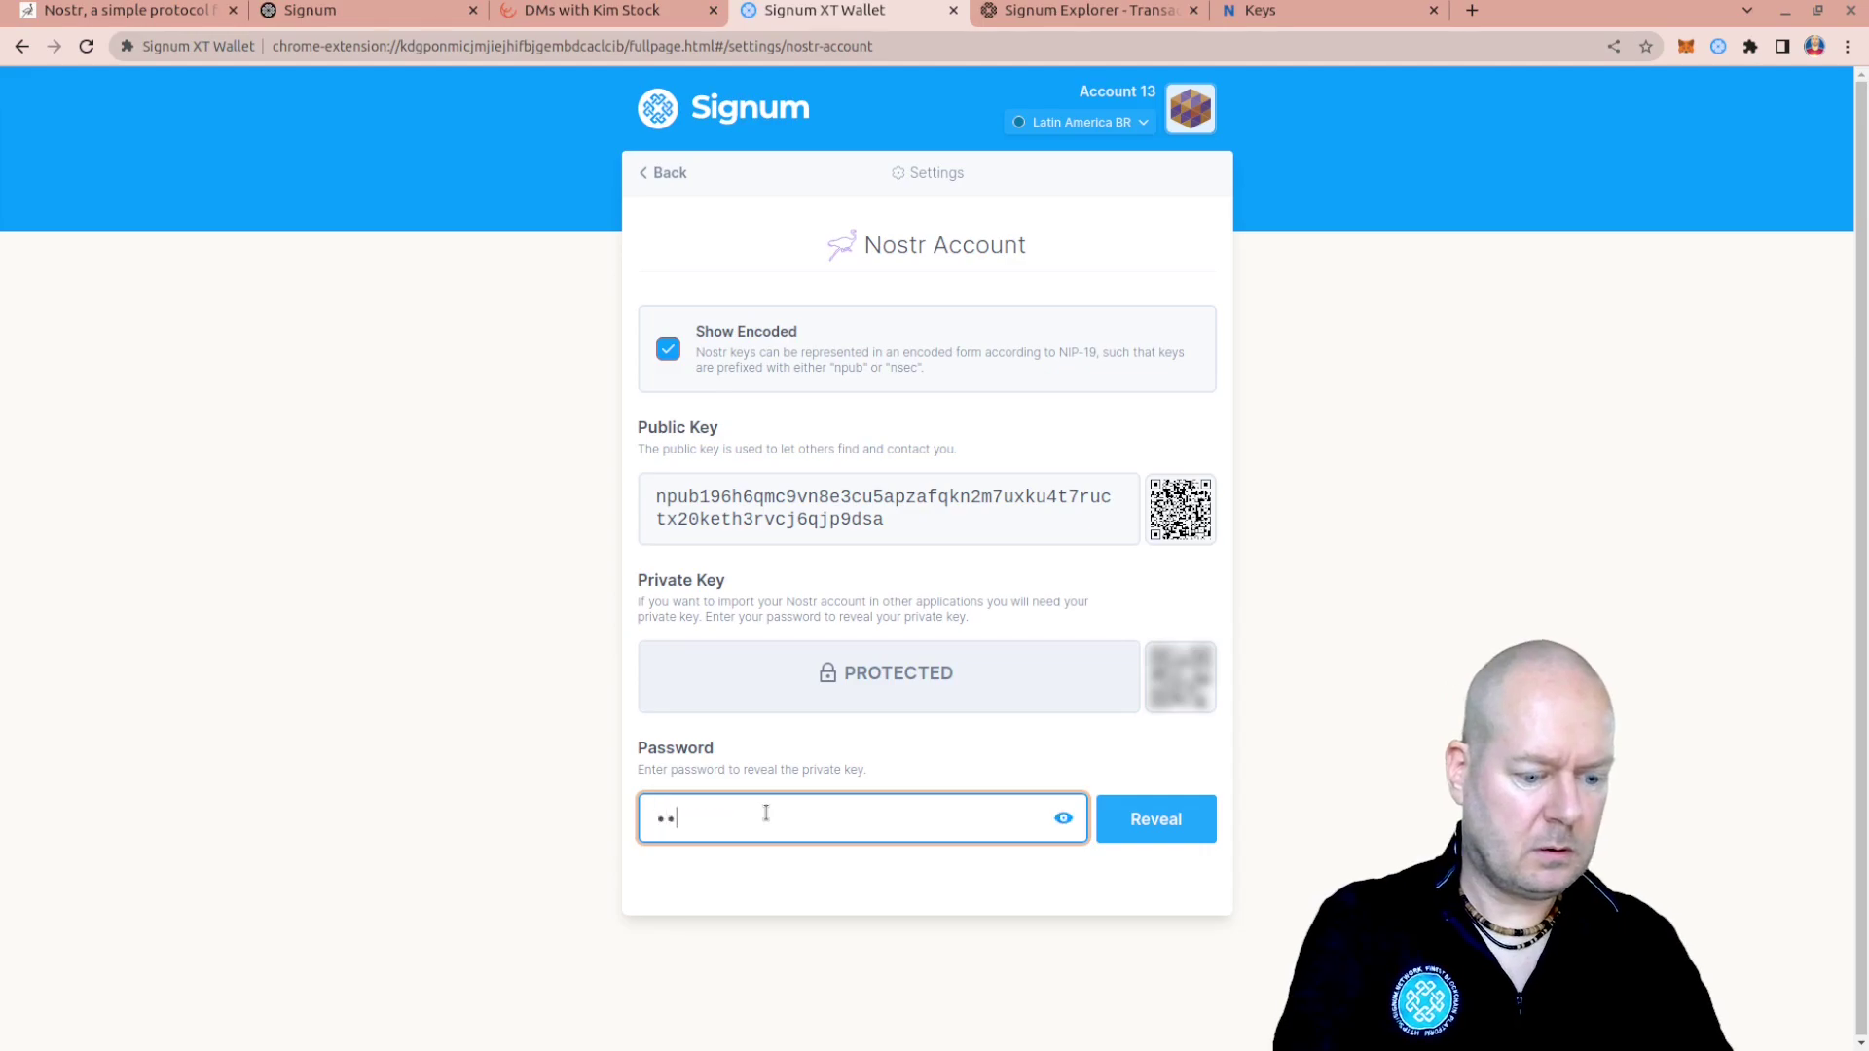
text(••••••••)
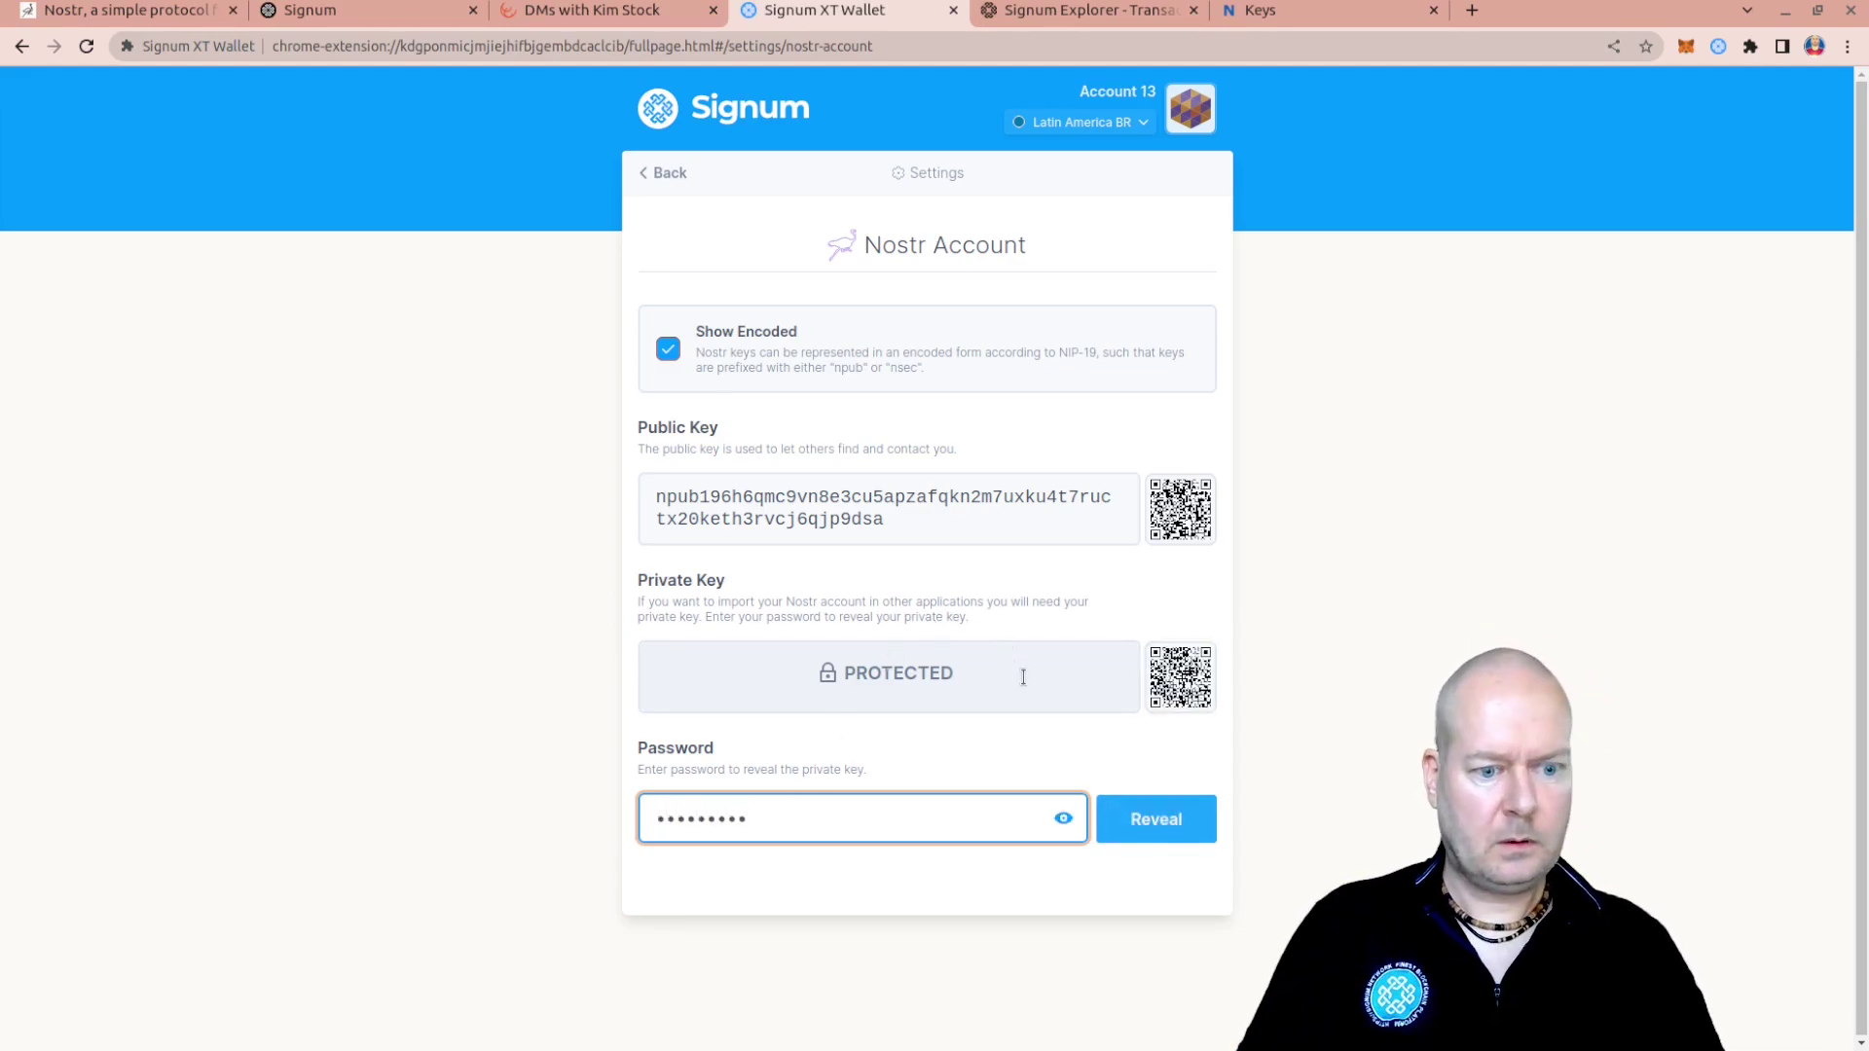
key(Return)
drag(964, 693, 622, 662)
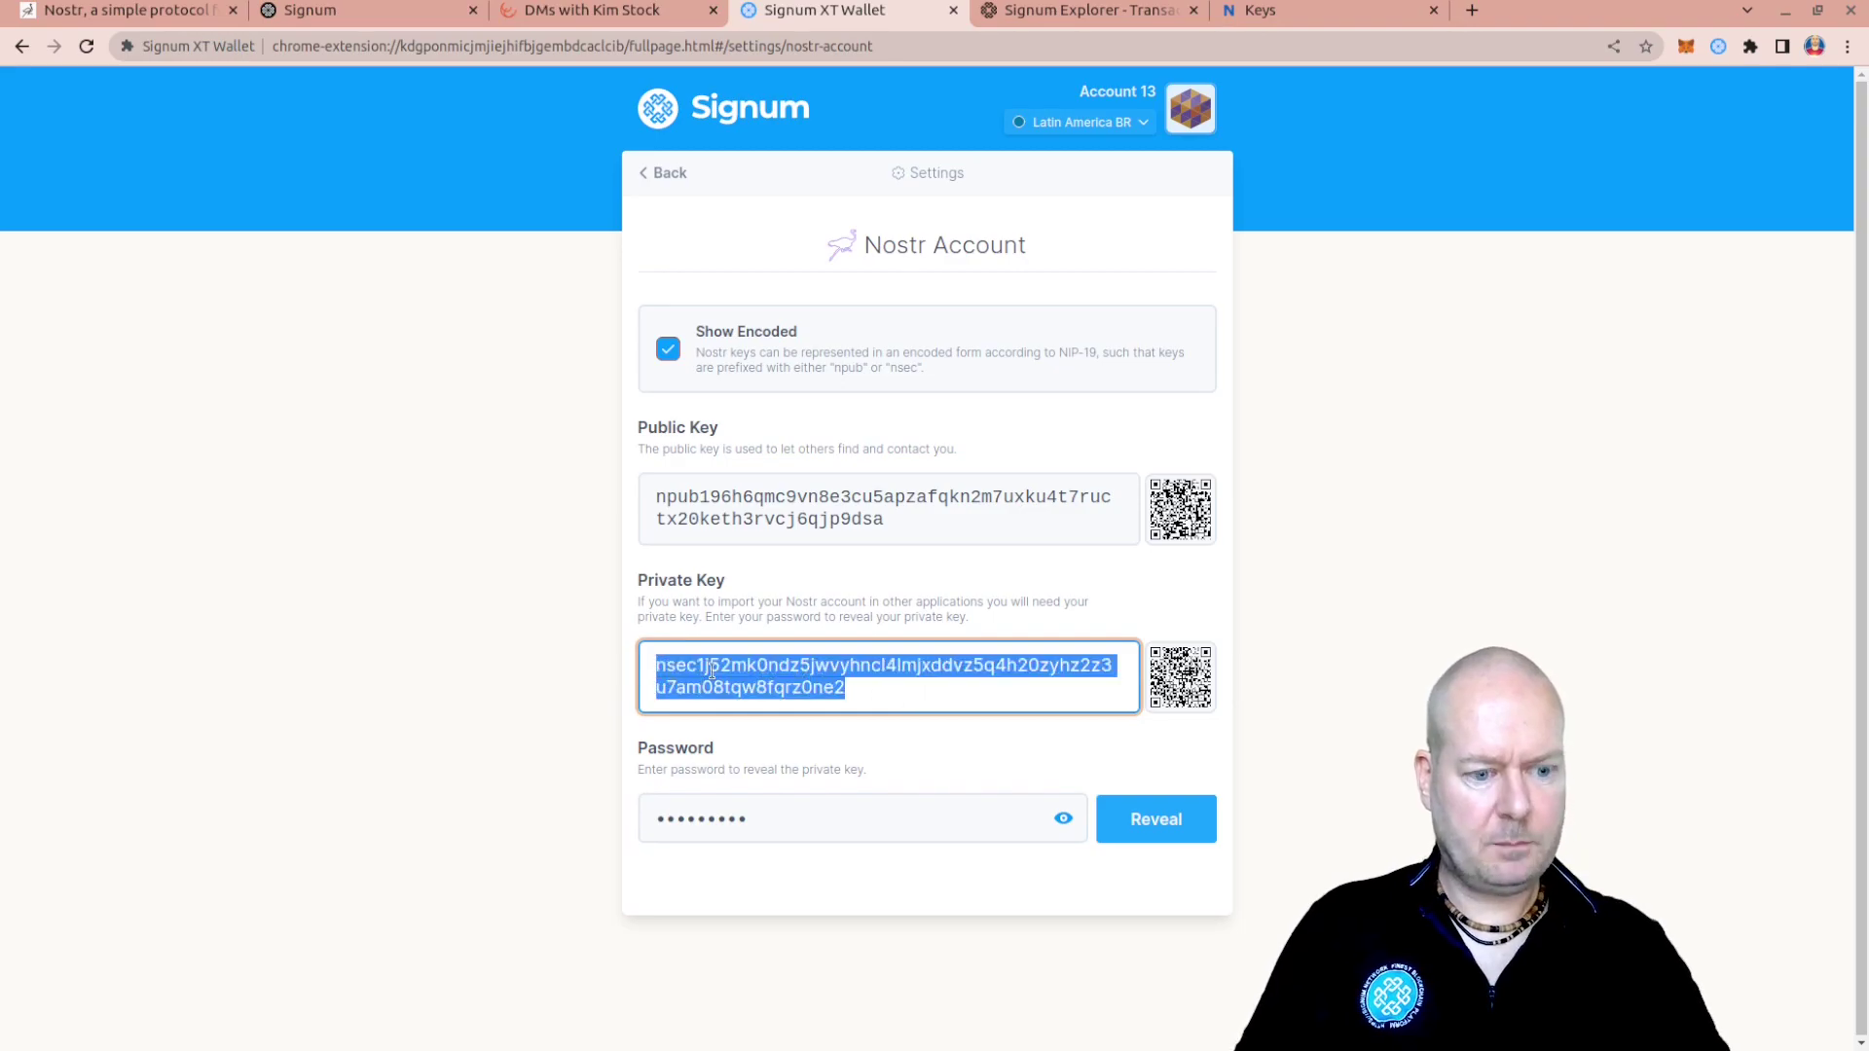
click(1777, 565)
click(951, 439)
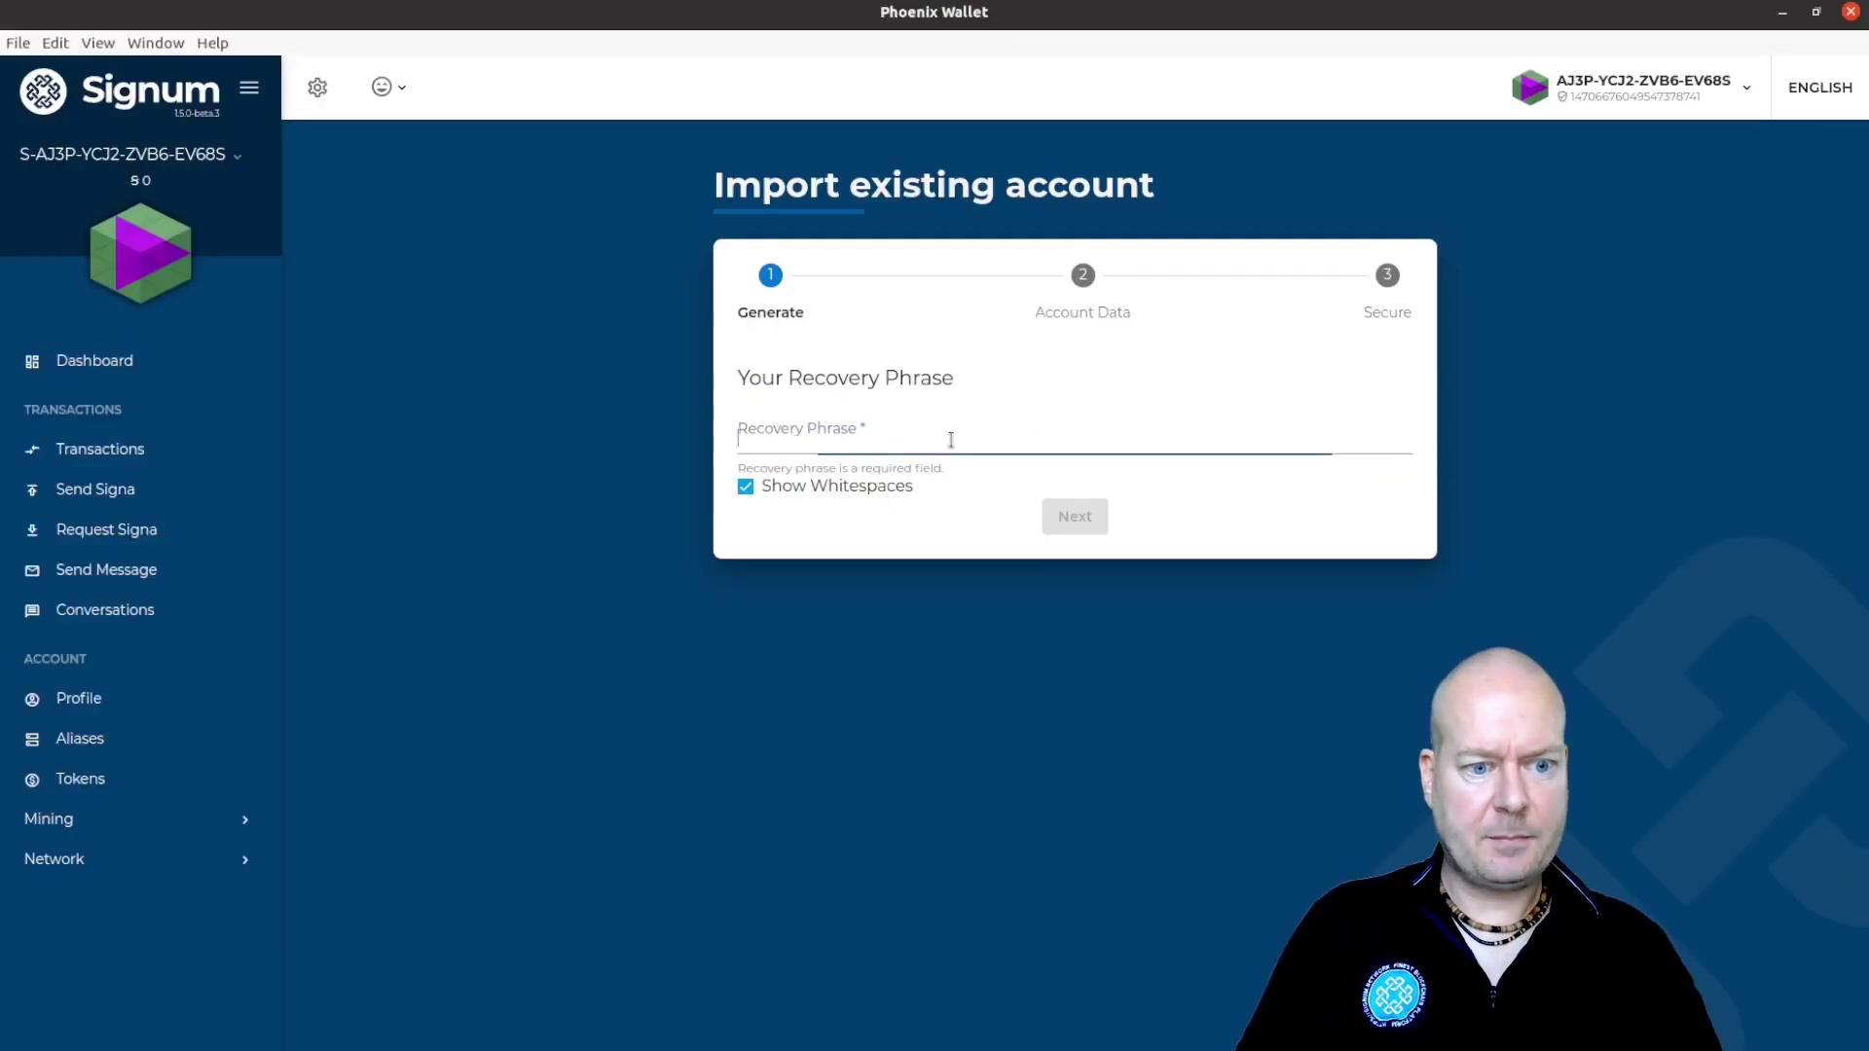
Paste the nsec key as recovery phrase, see its address flagged, go back, and turn off Show Encoded
key(ctrl+v)
click(1075, 516)
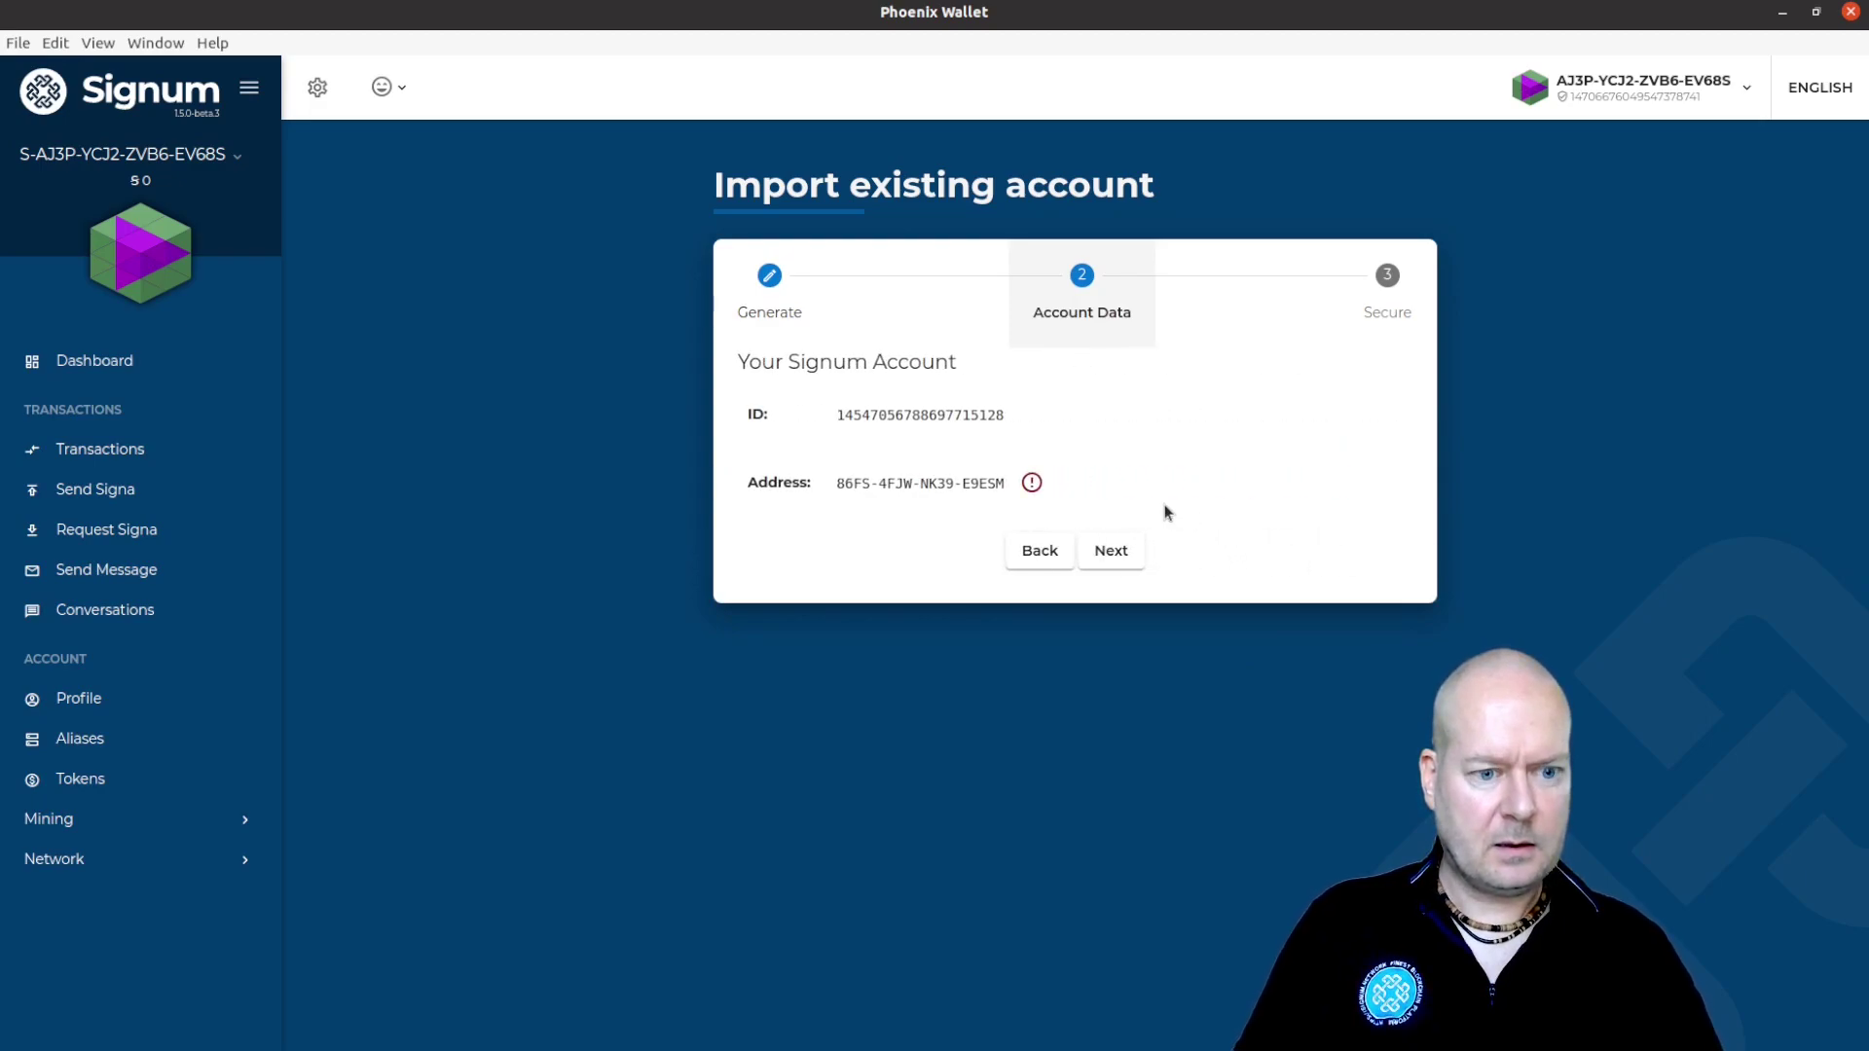
click(1028, 554)
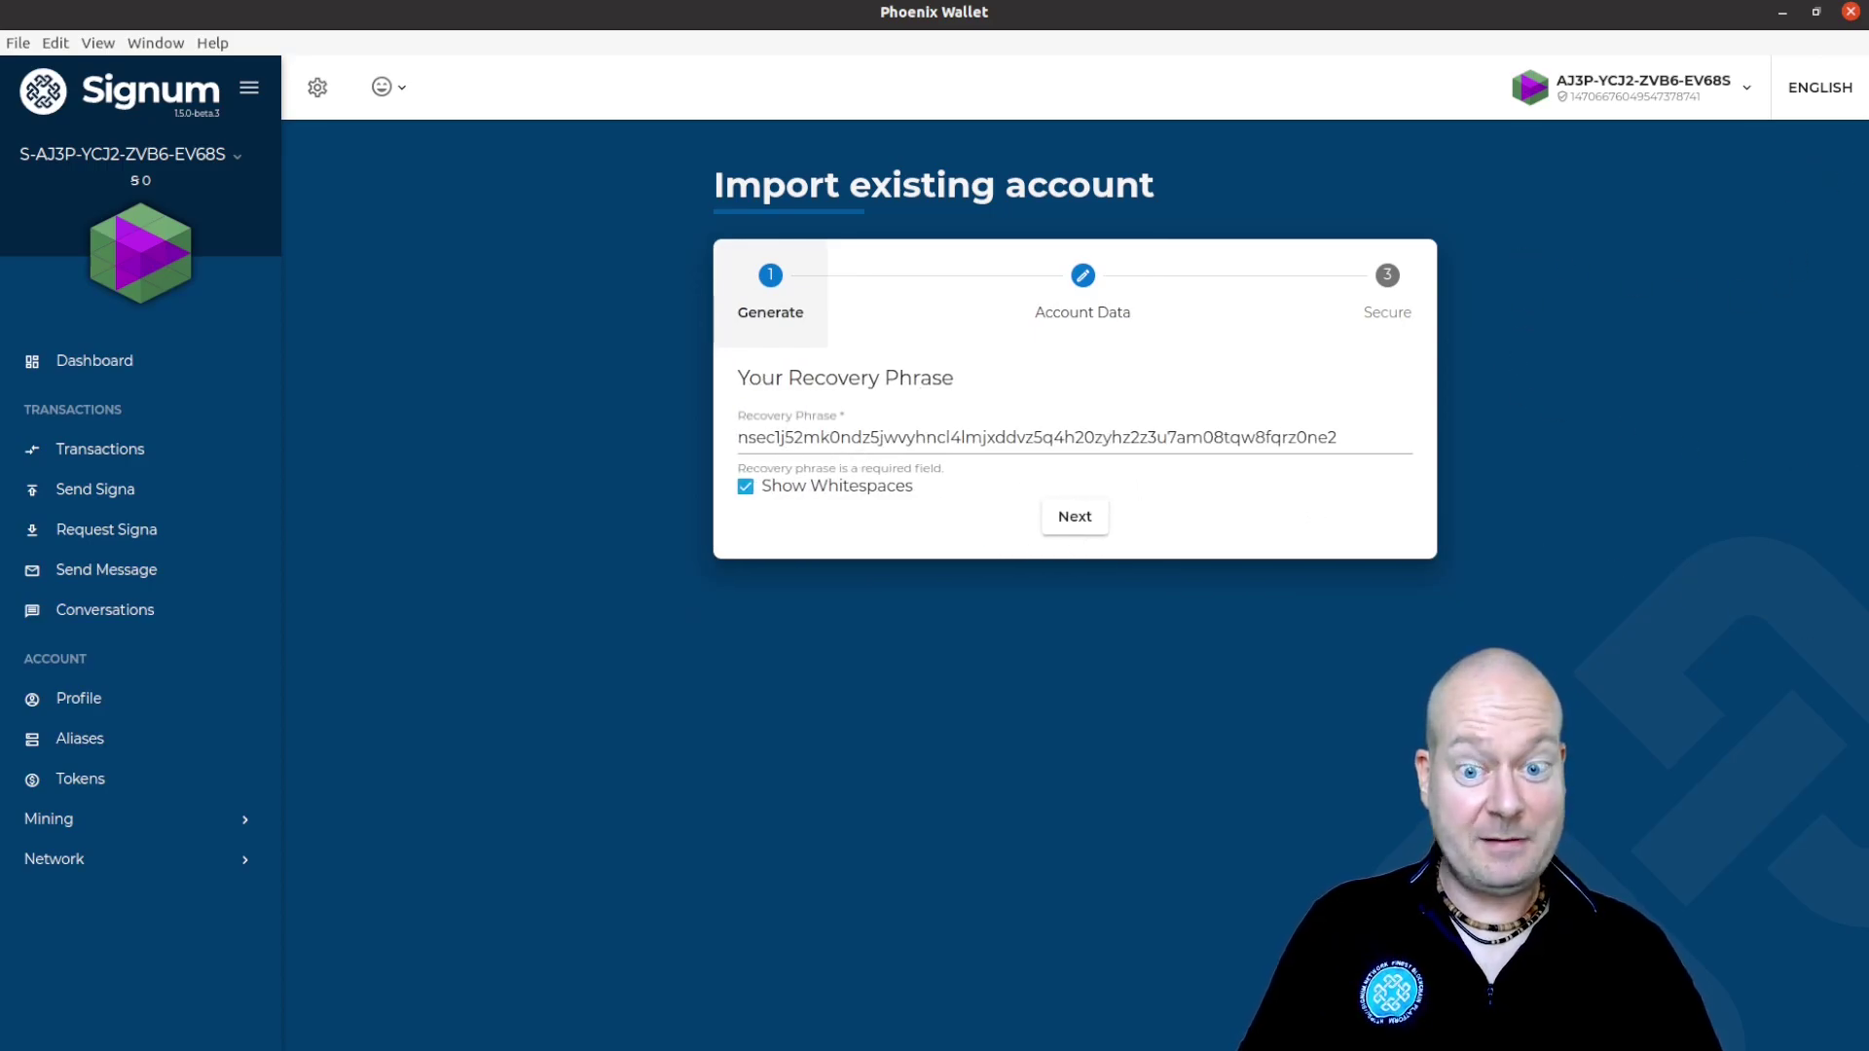
click(1860, 136)
click(691, 363)
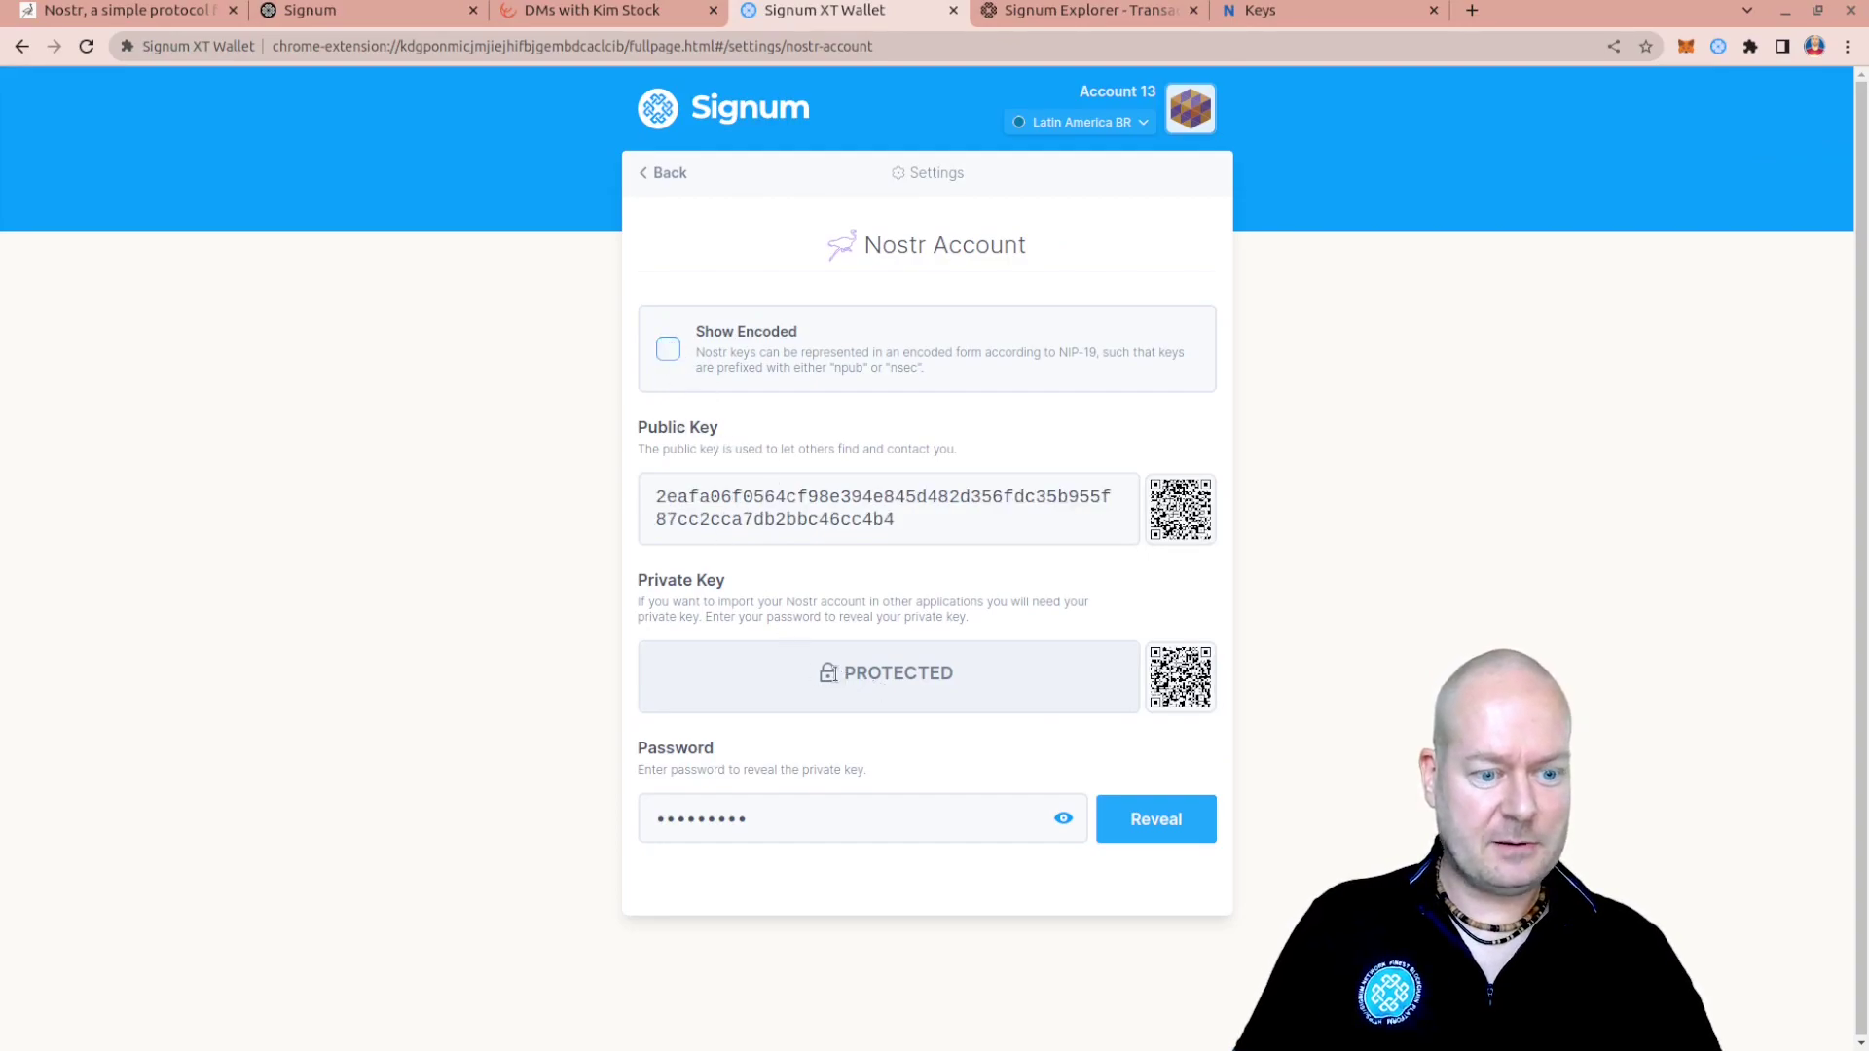
Reveal and copy Account 13's Nostr private key in hex, then return to Phoenix Wallet
click(828, 672)
double_click(915, 688)
key(ctrl+c)
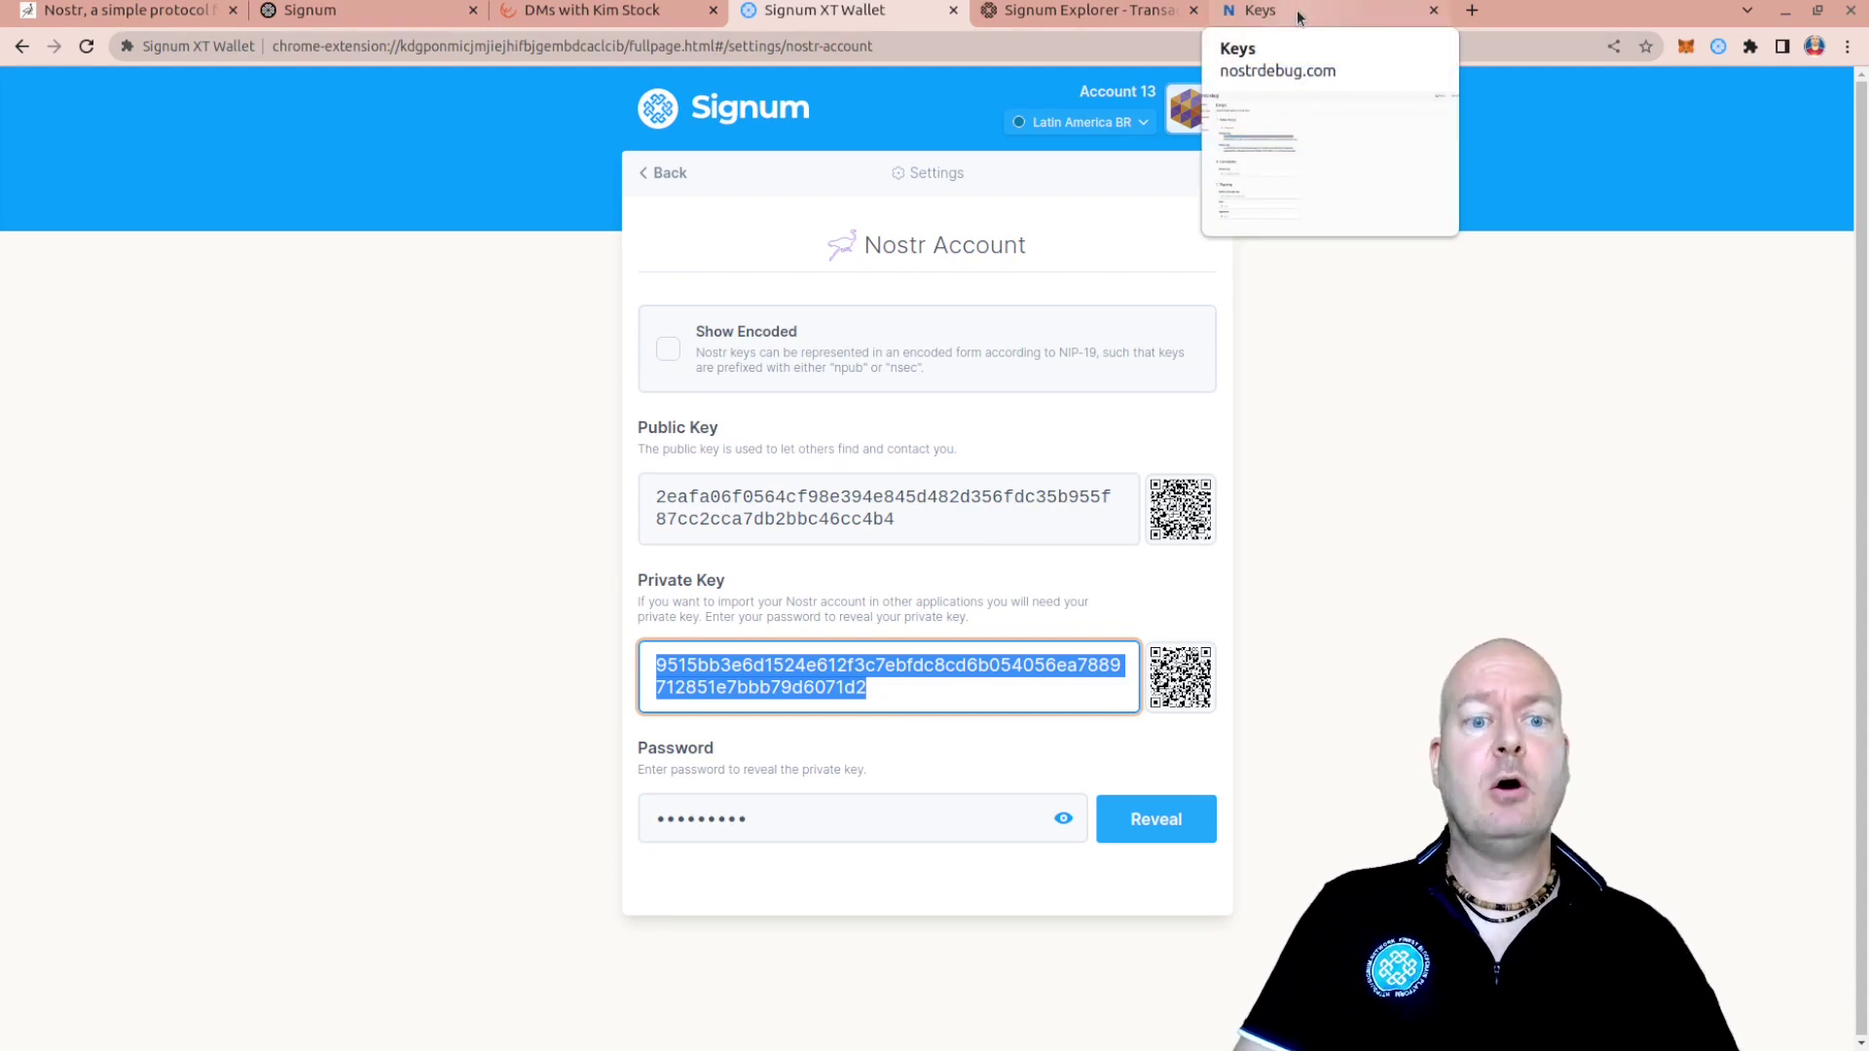
click(1858, 601)
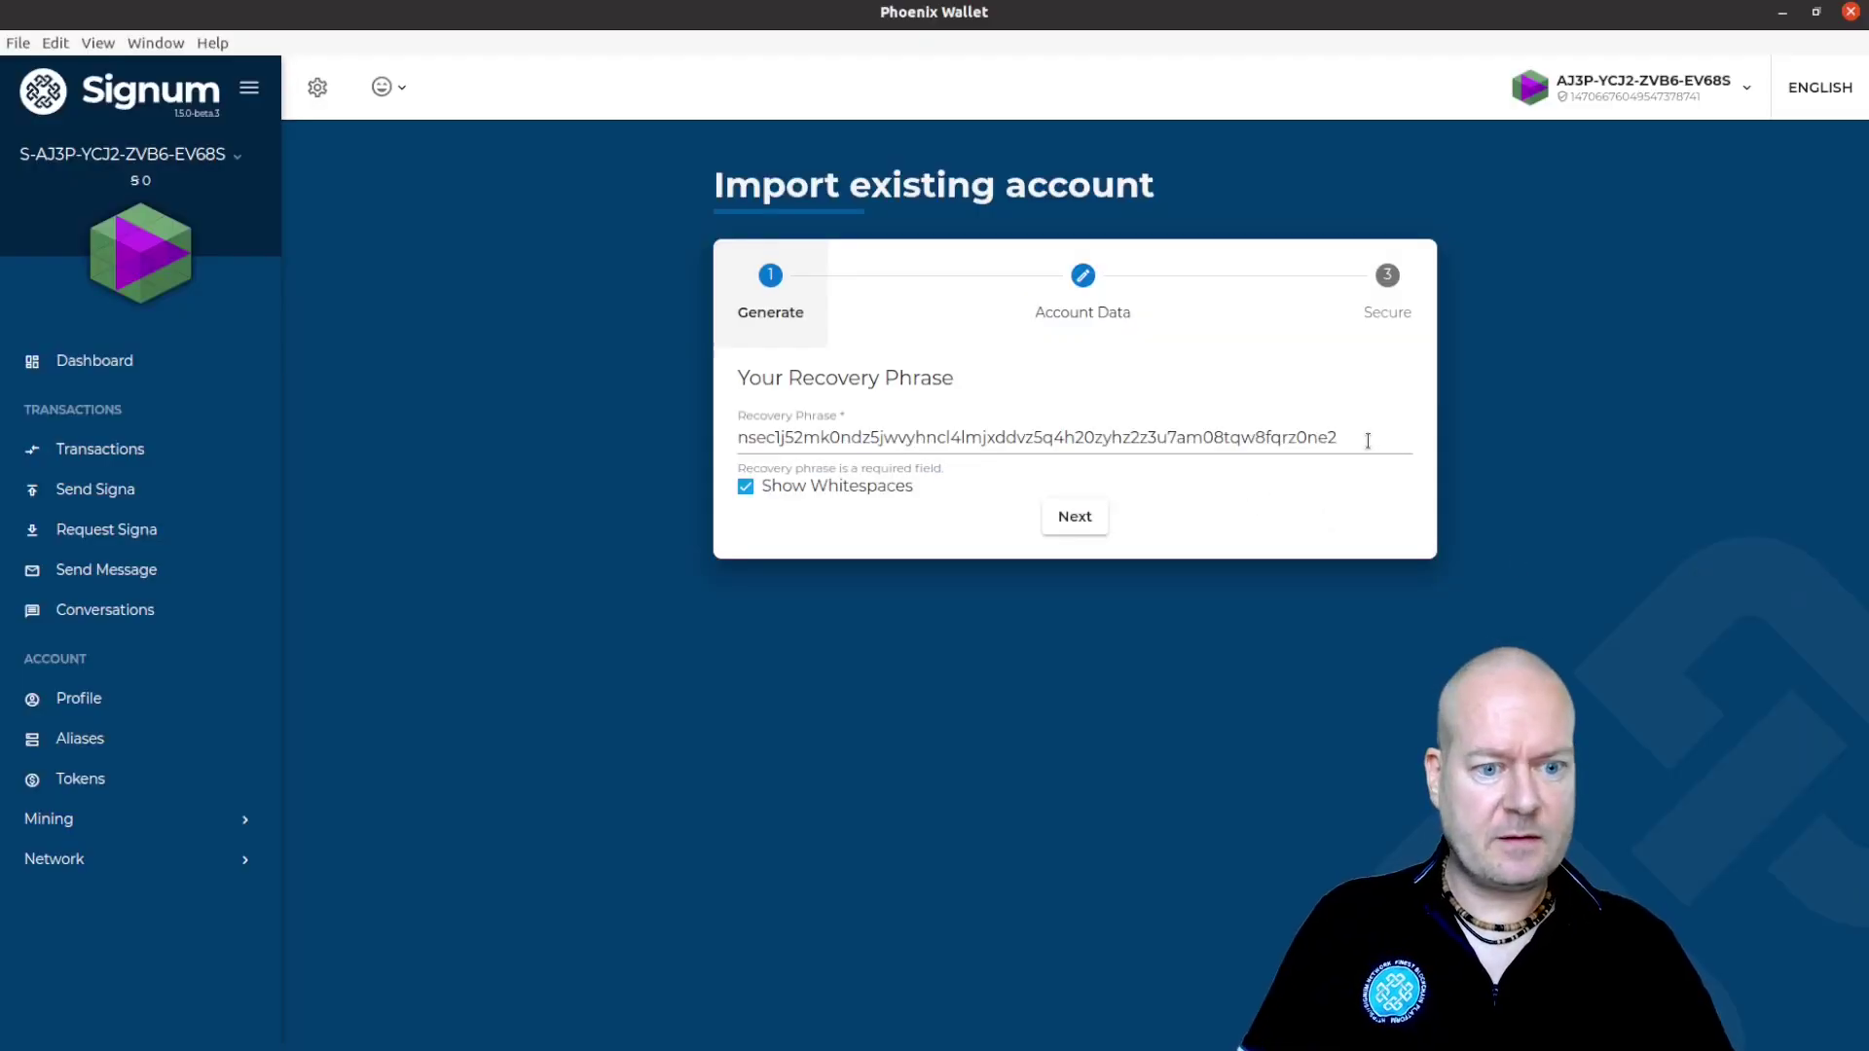
Replace the nsec key with the hex private key, confirm the derived account, set a PIN and finish
drag(1368, 442, 704, 403)
key(ctrl+v)
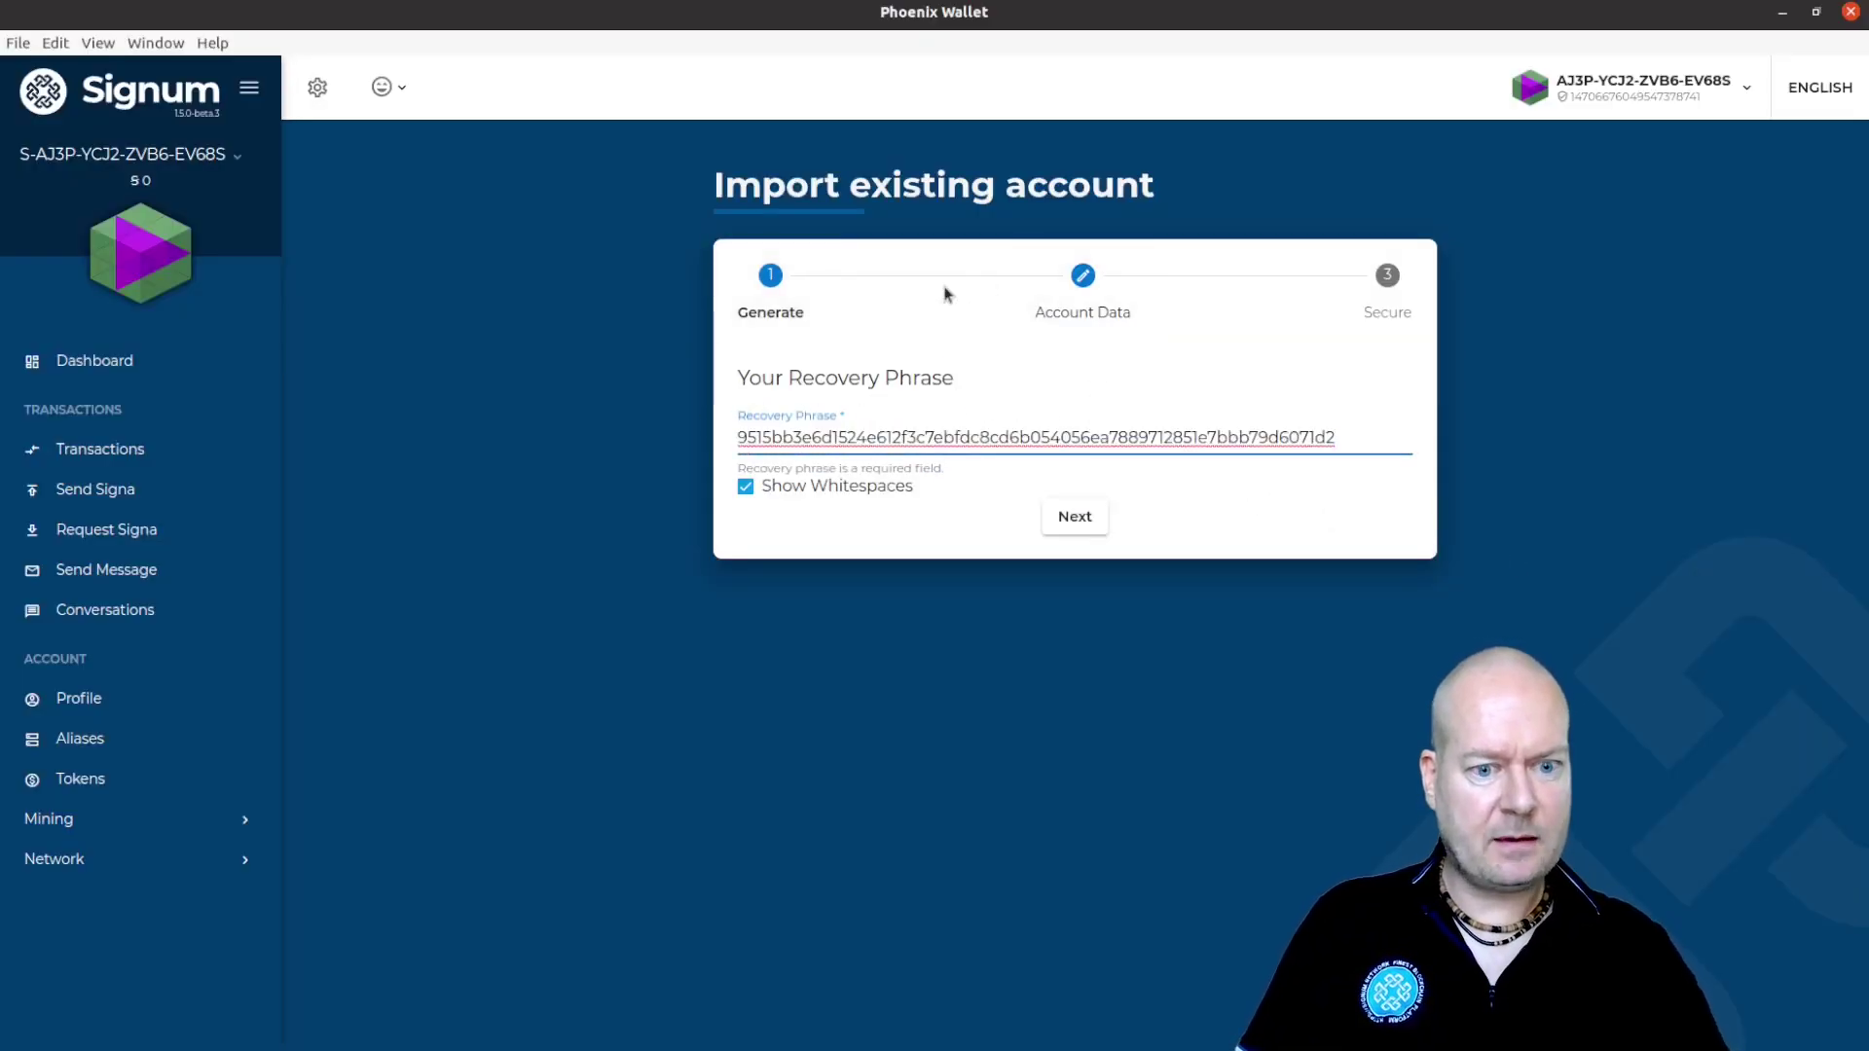
click(1076, 526)
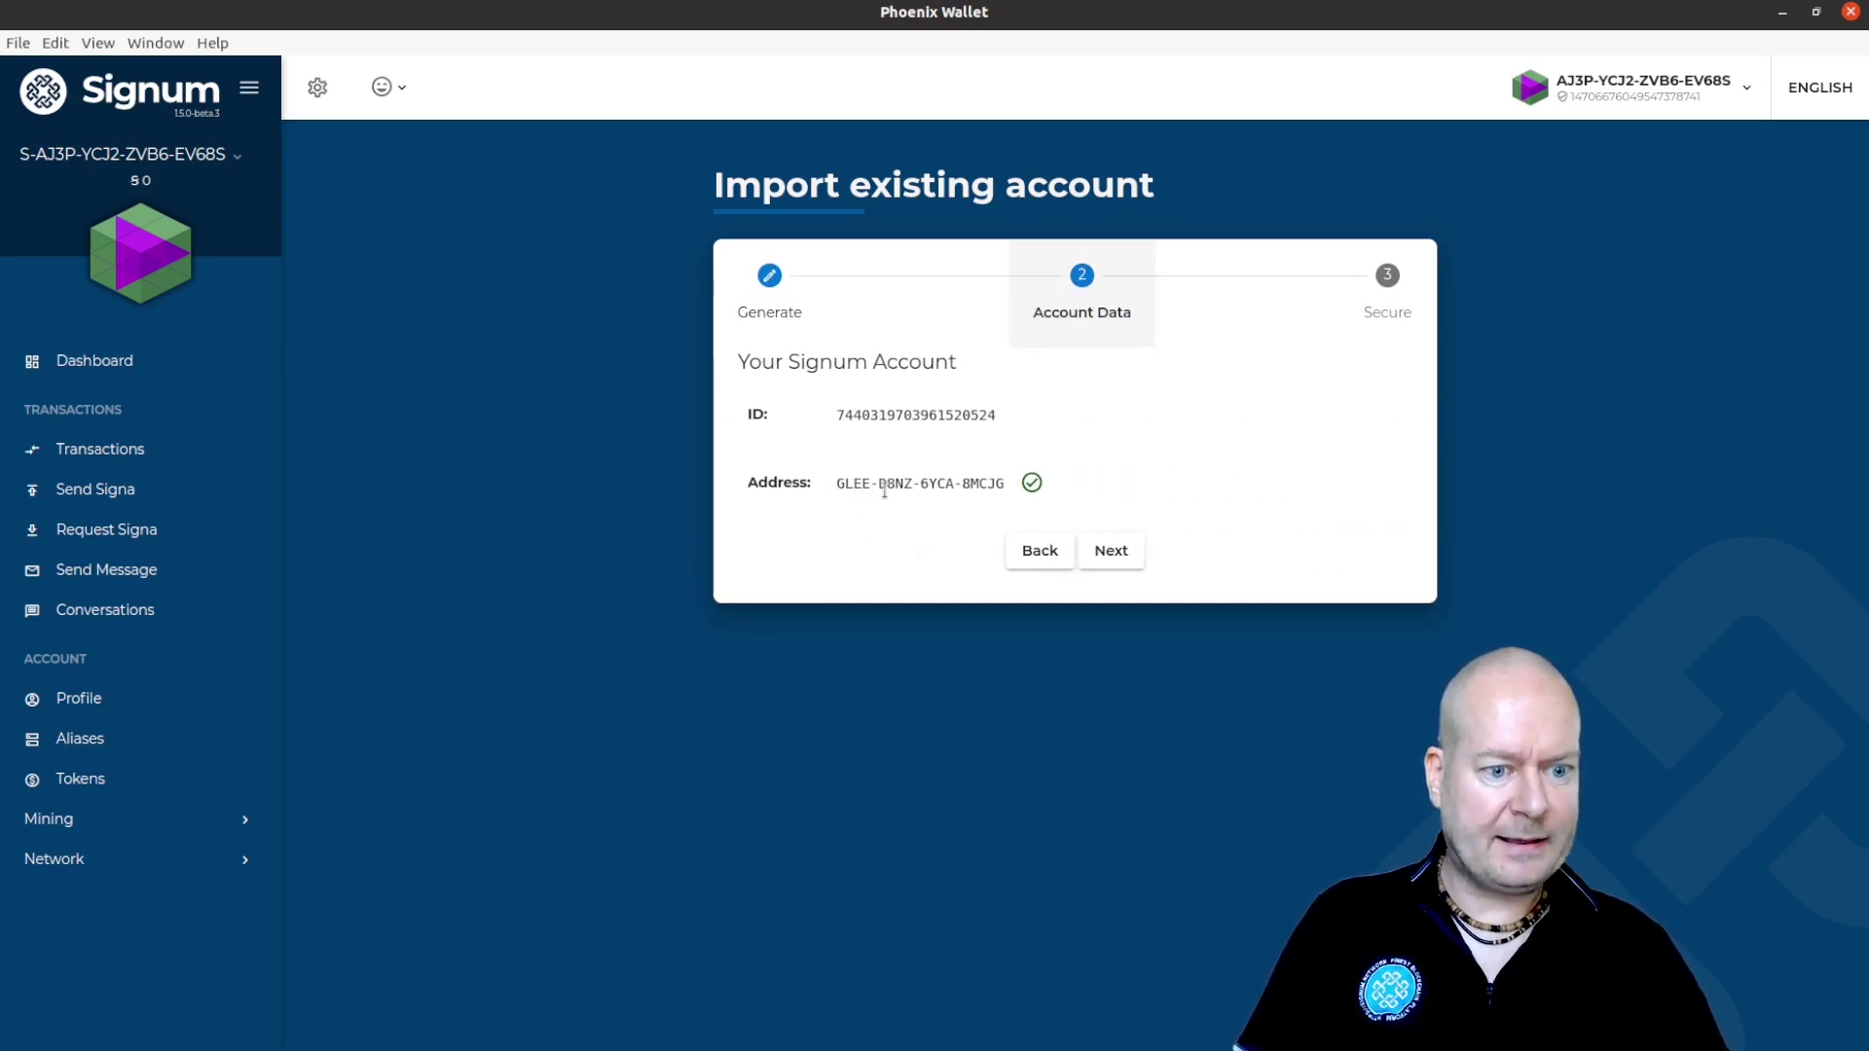
click(1110, 548)
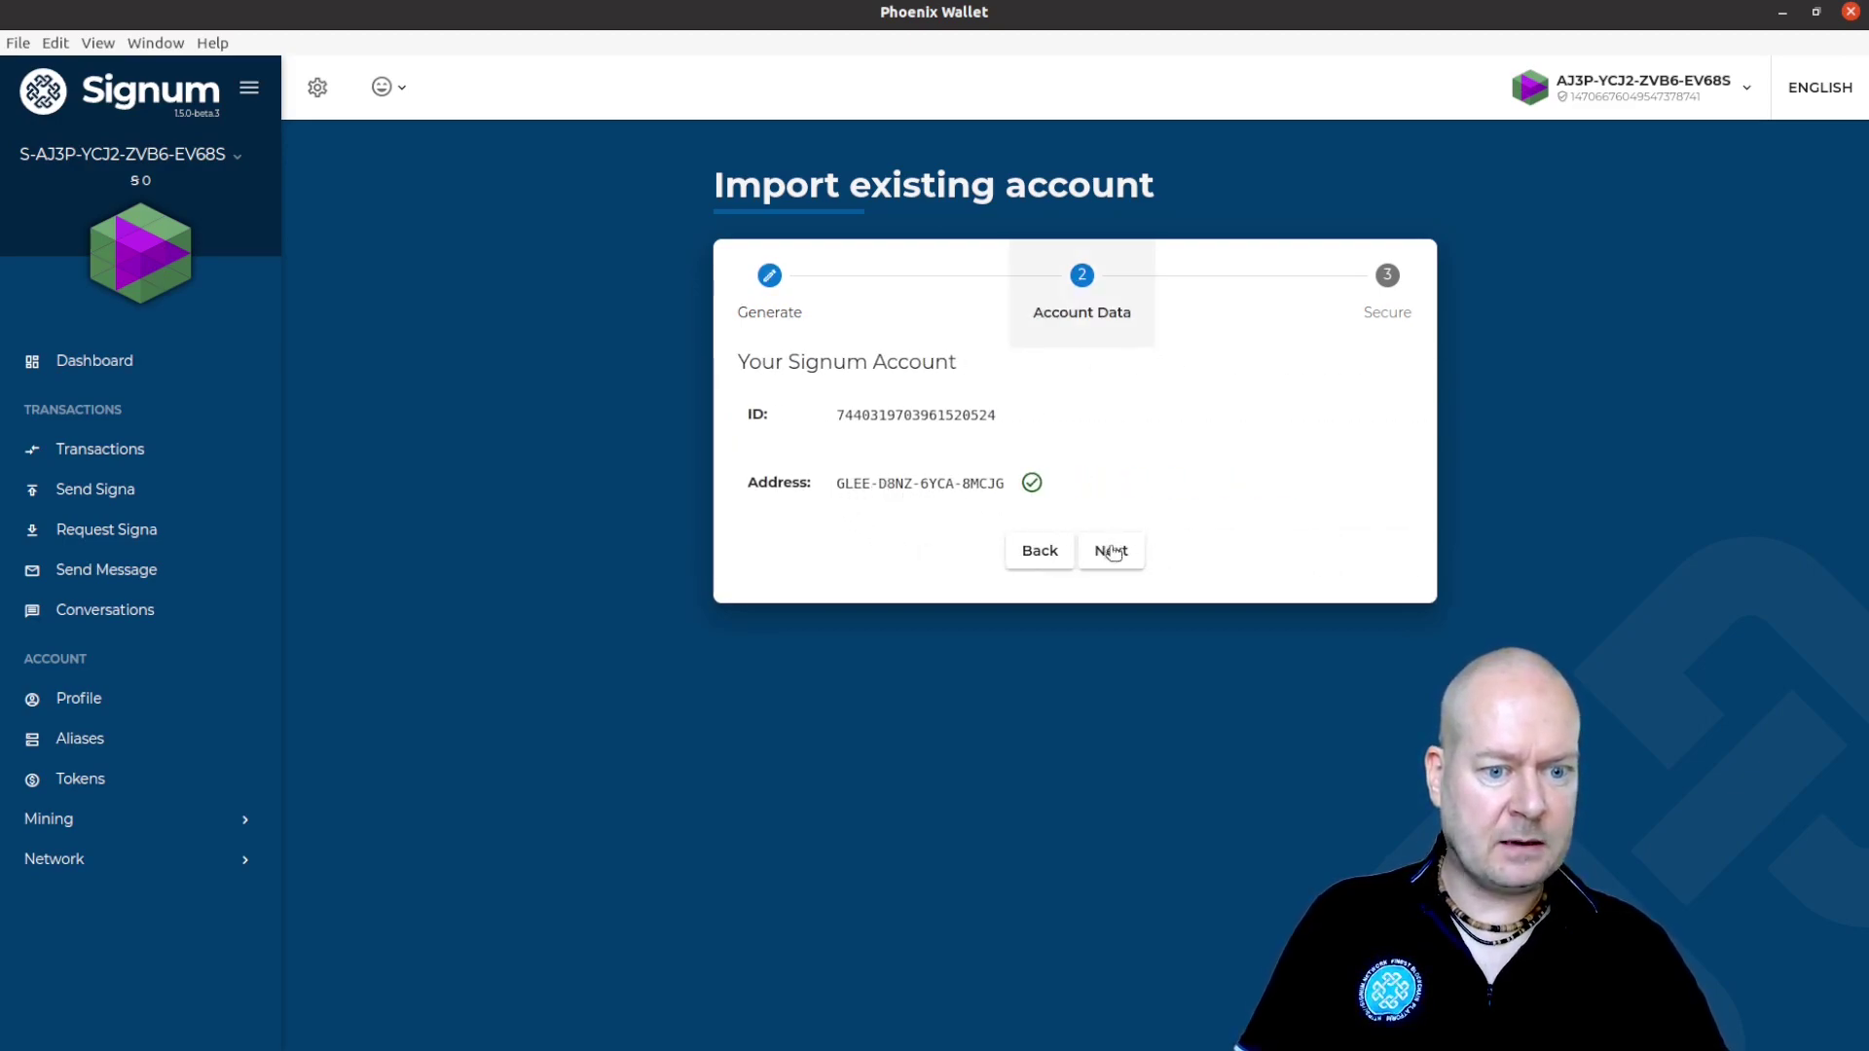
click(1049, 444)
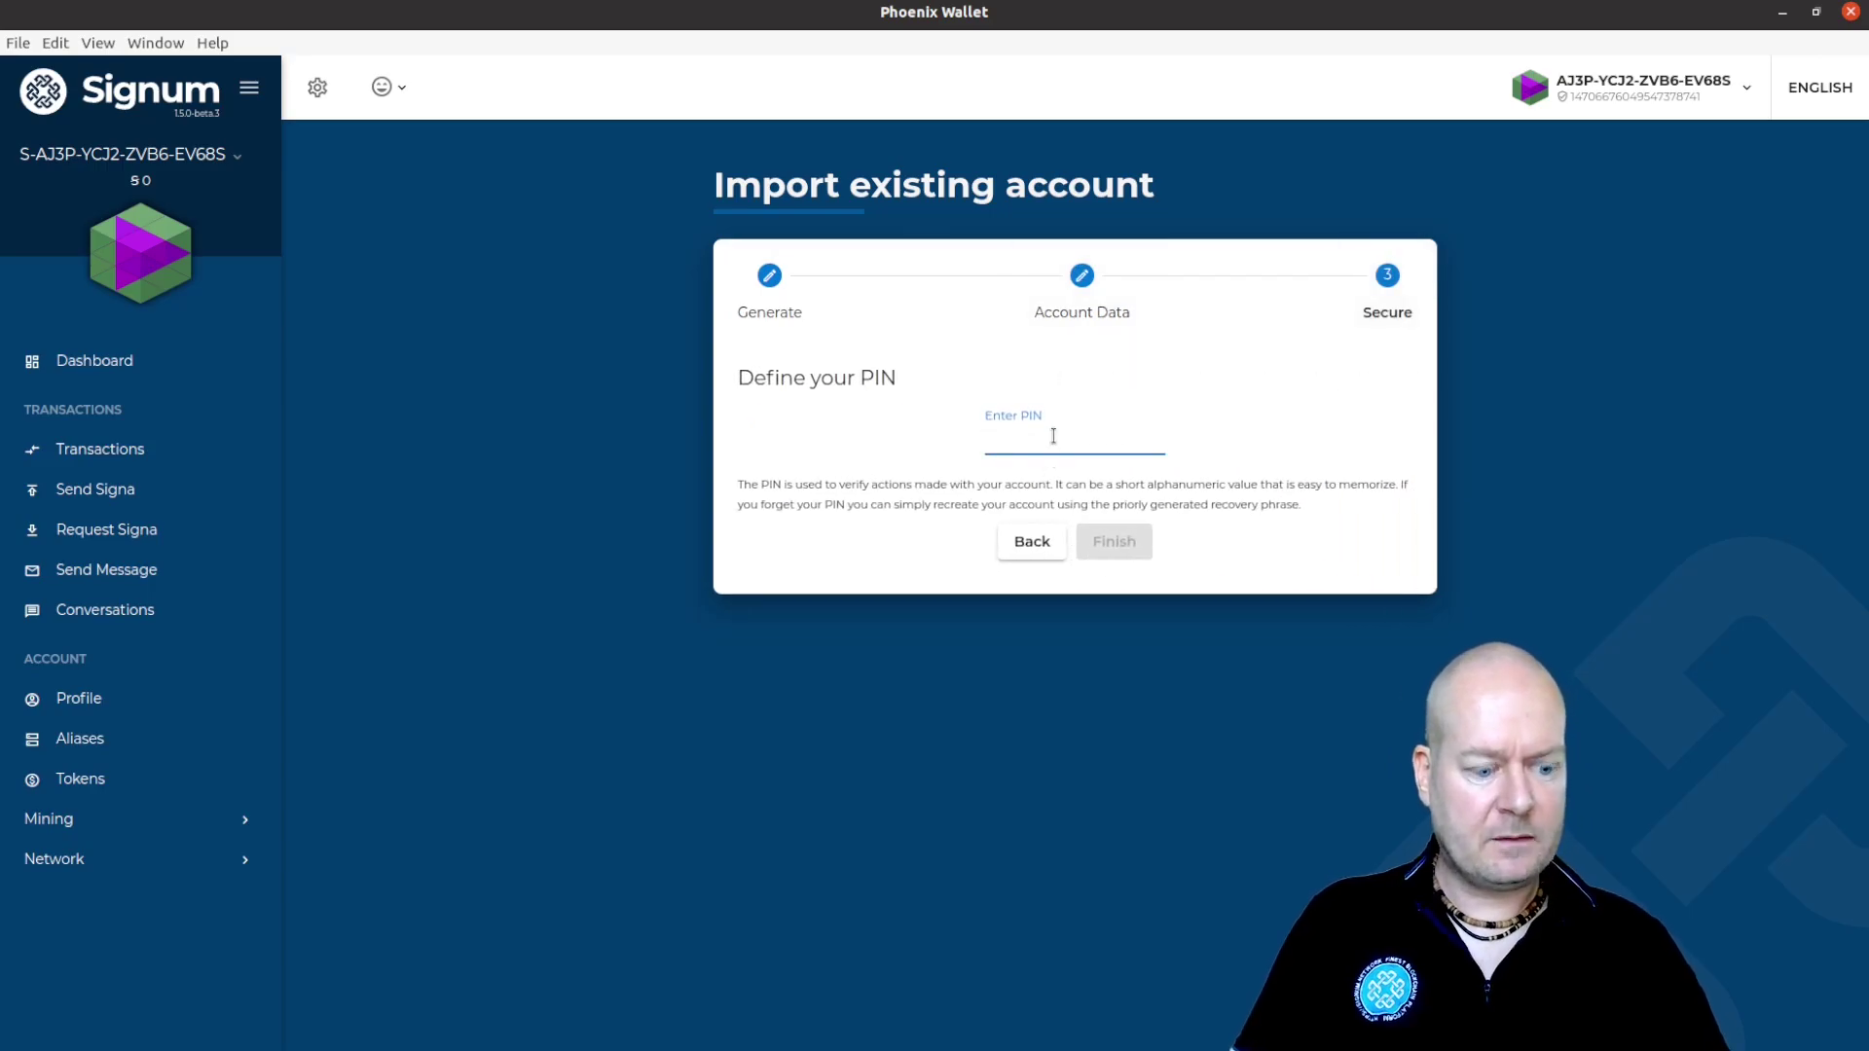
click(1116, 550)
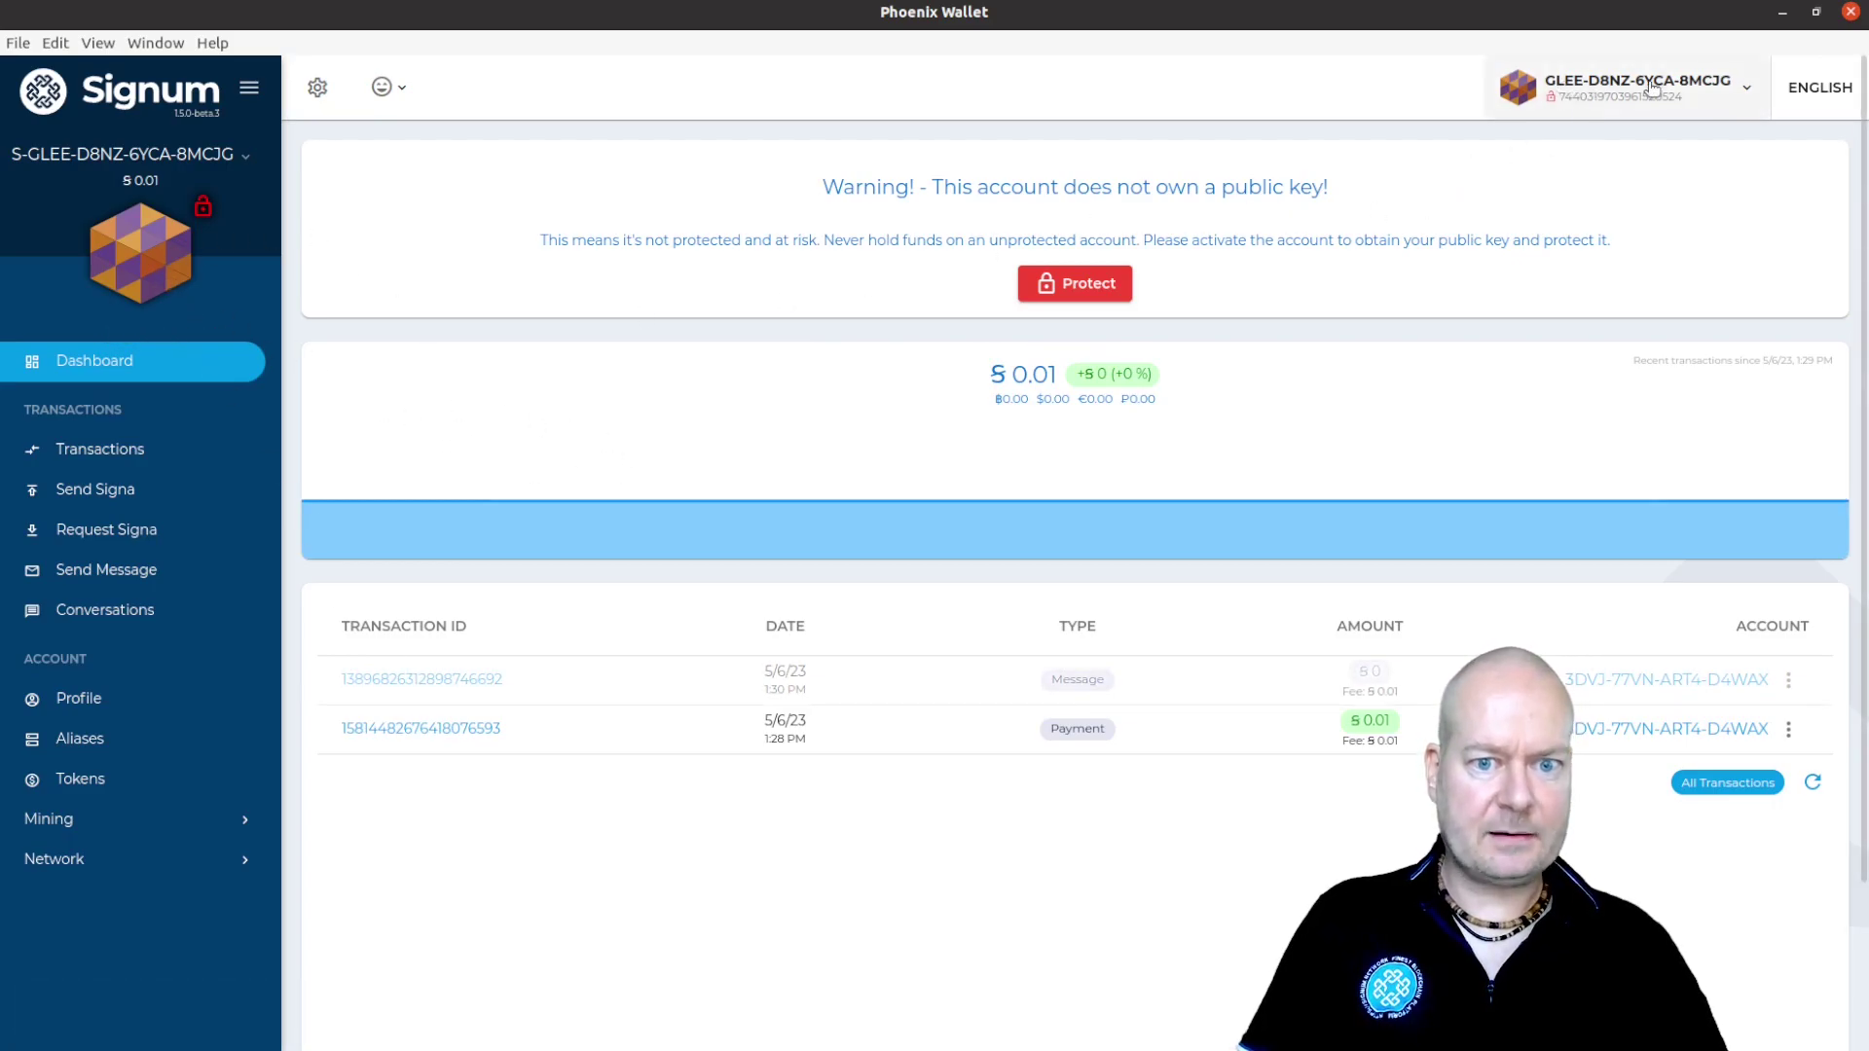
click(1782, 12)
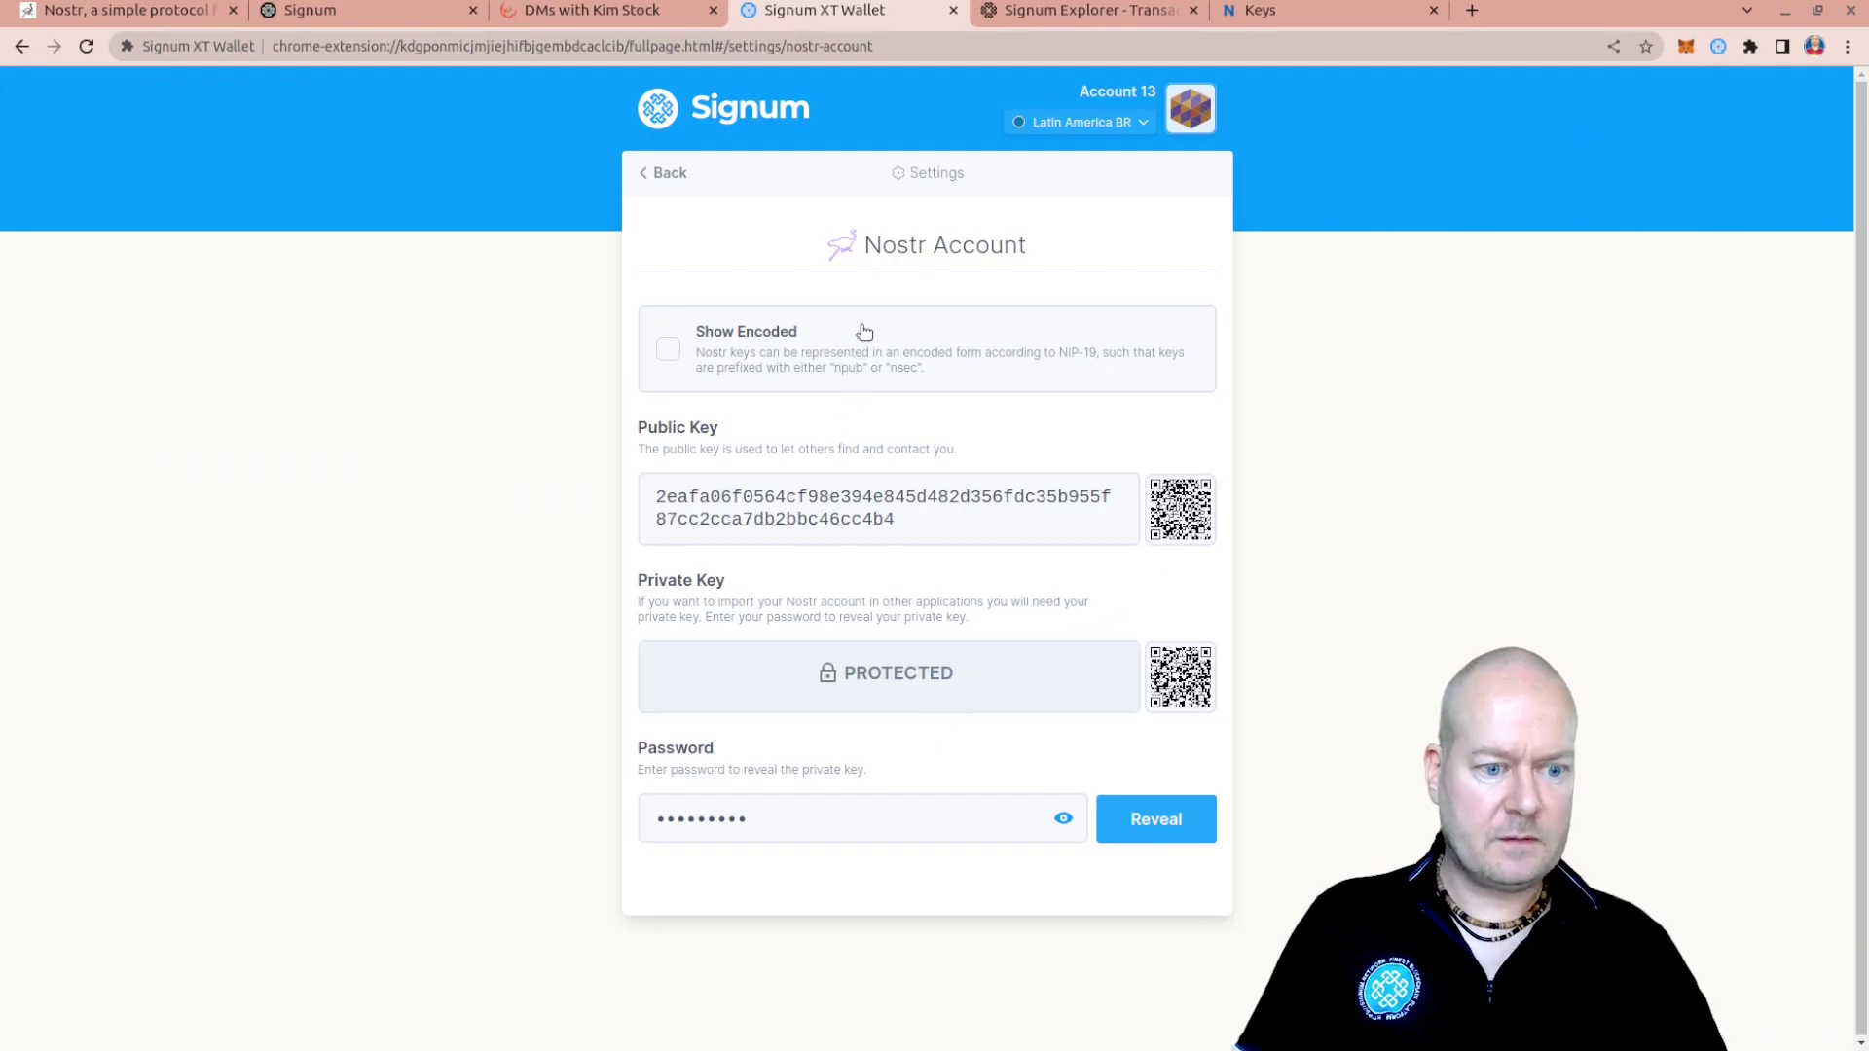
Return via Settings to Account 13's dashboard, where the 0.01 Signa transfer is now confirmed
click(1178, 123)
click(1178, 124)
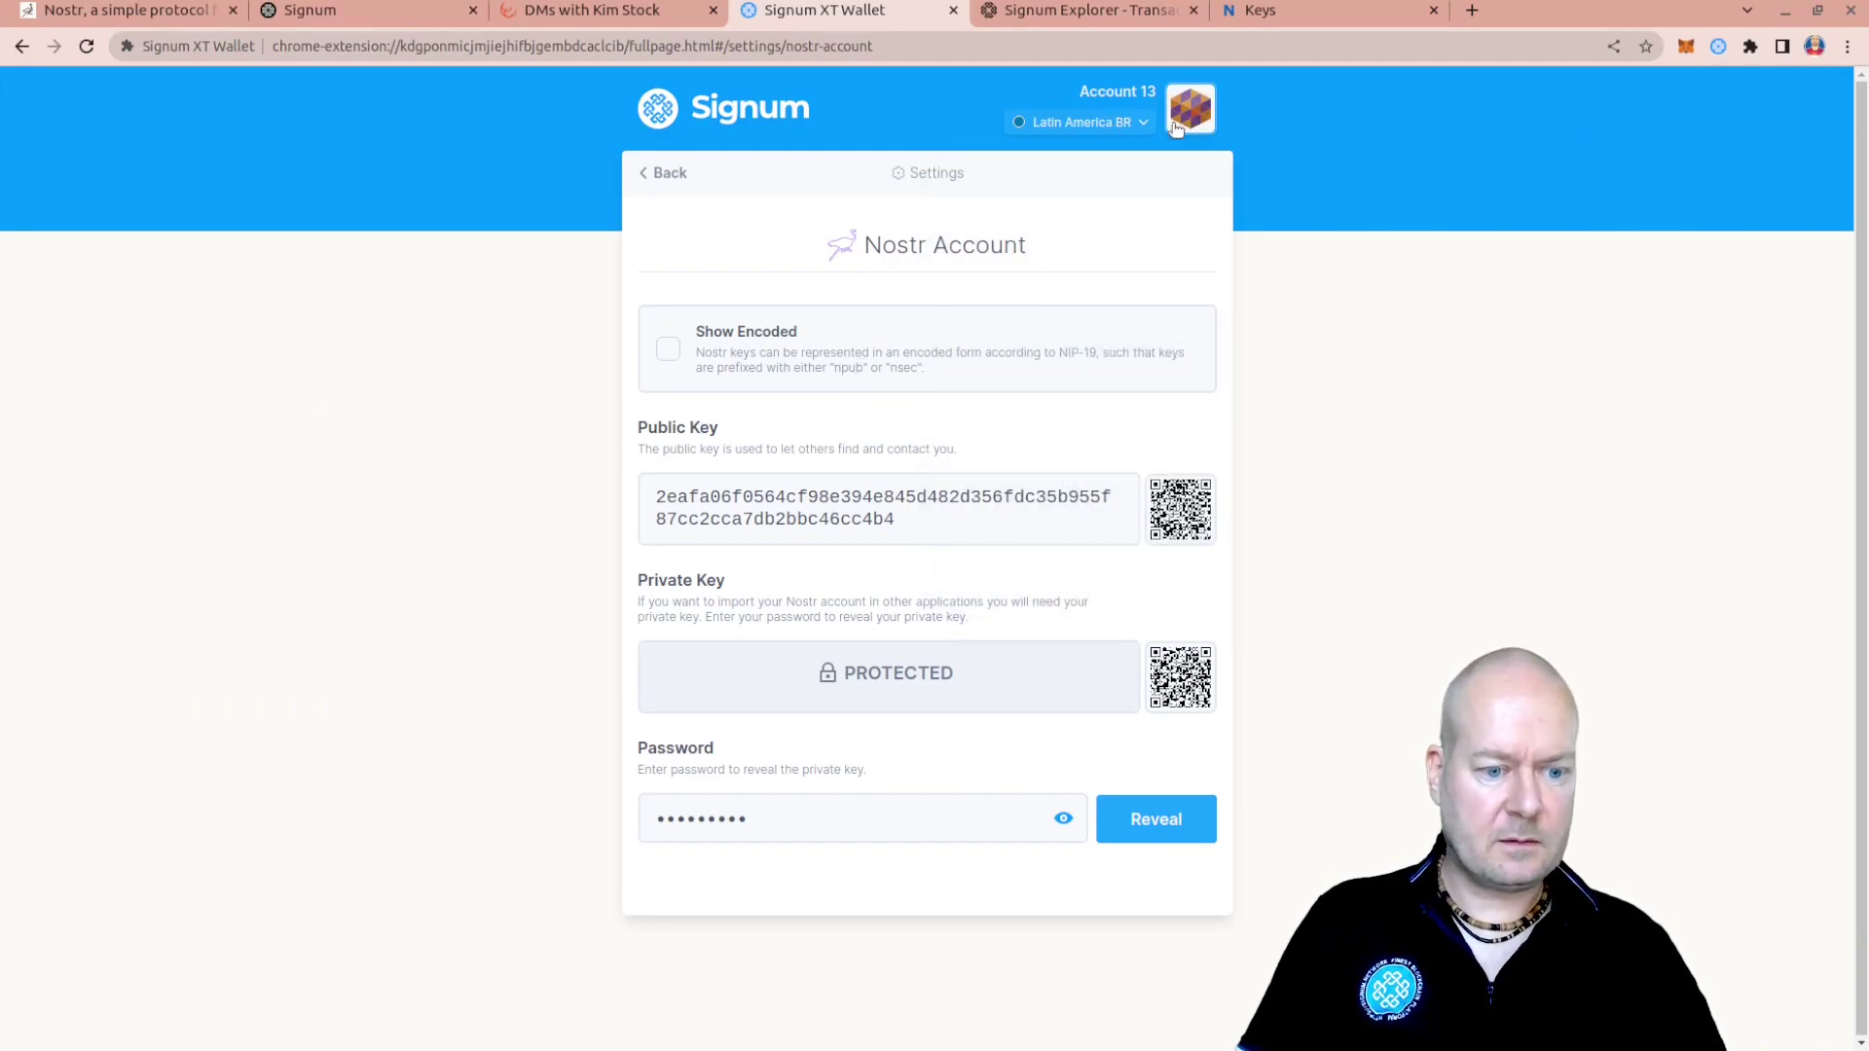
click(662, 175)
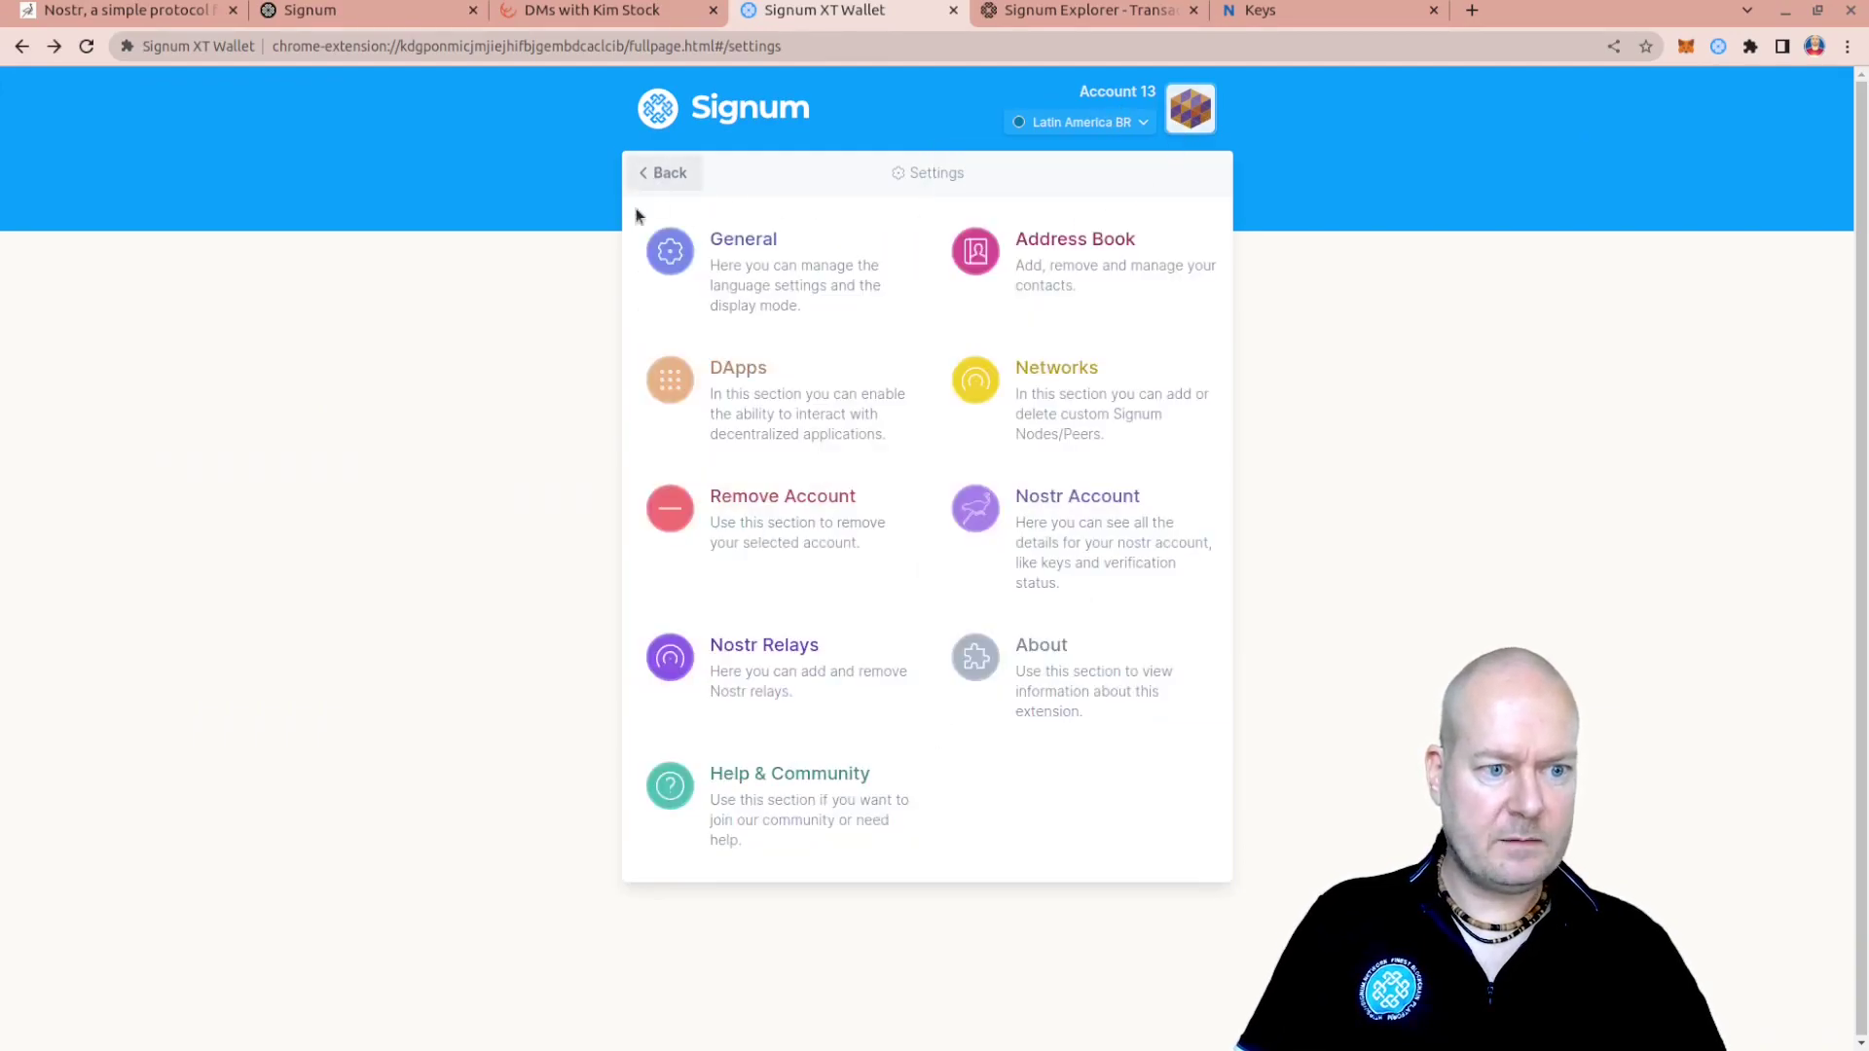
click(1180, 109)
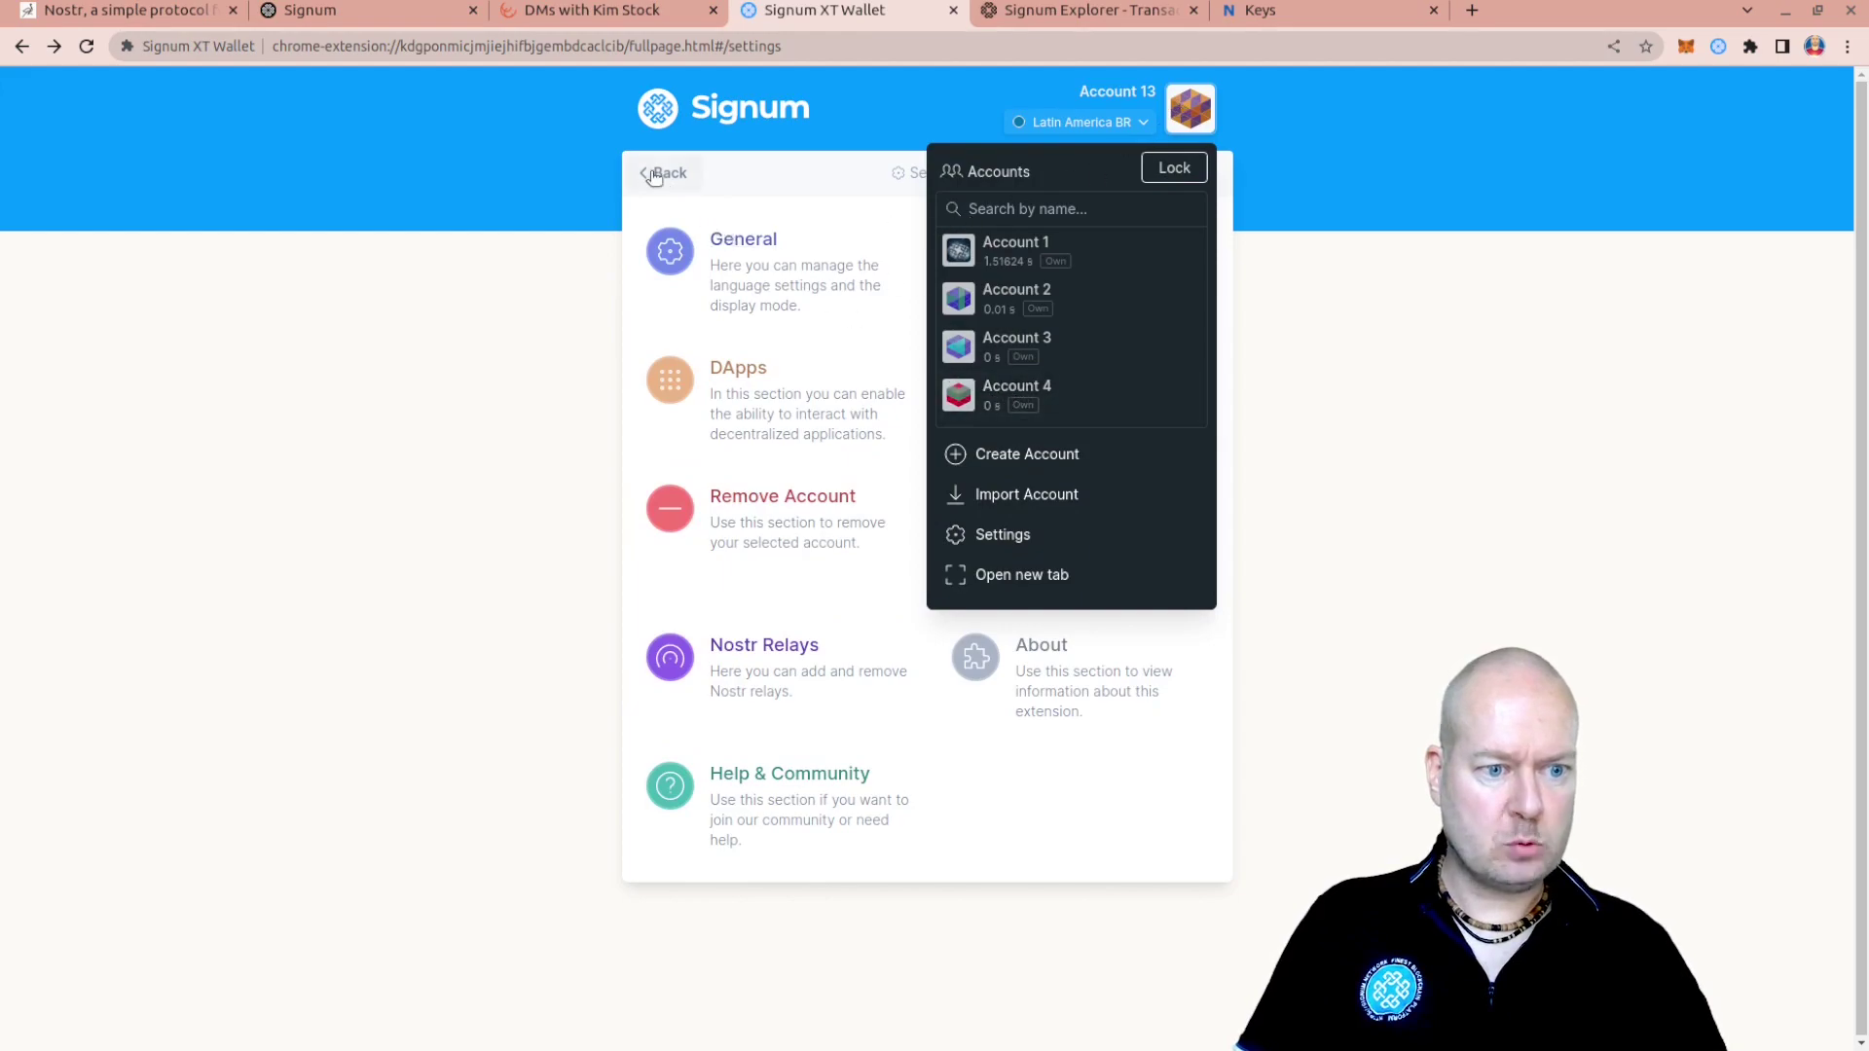
click(650, 171)
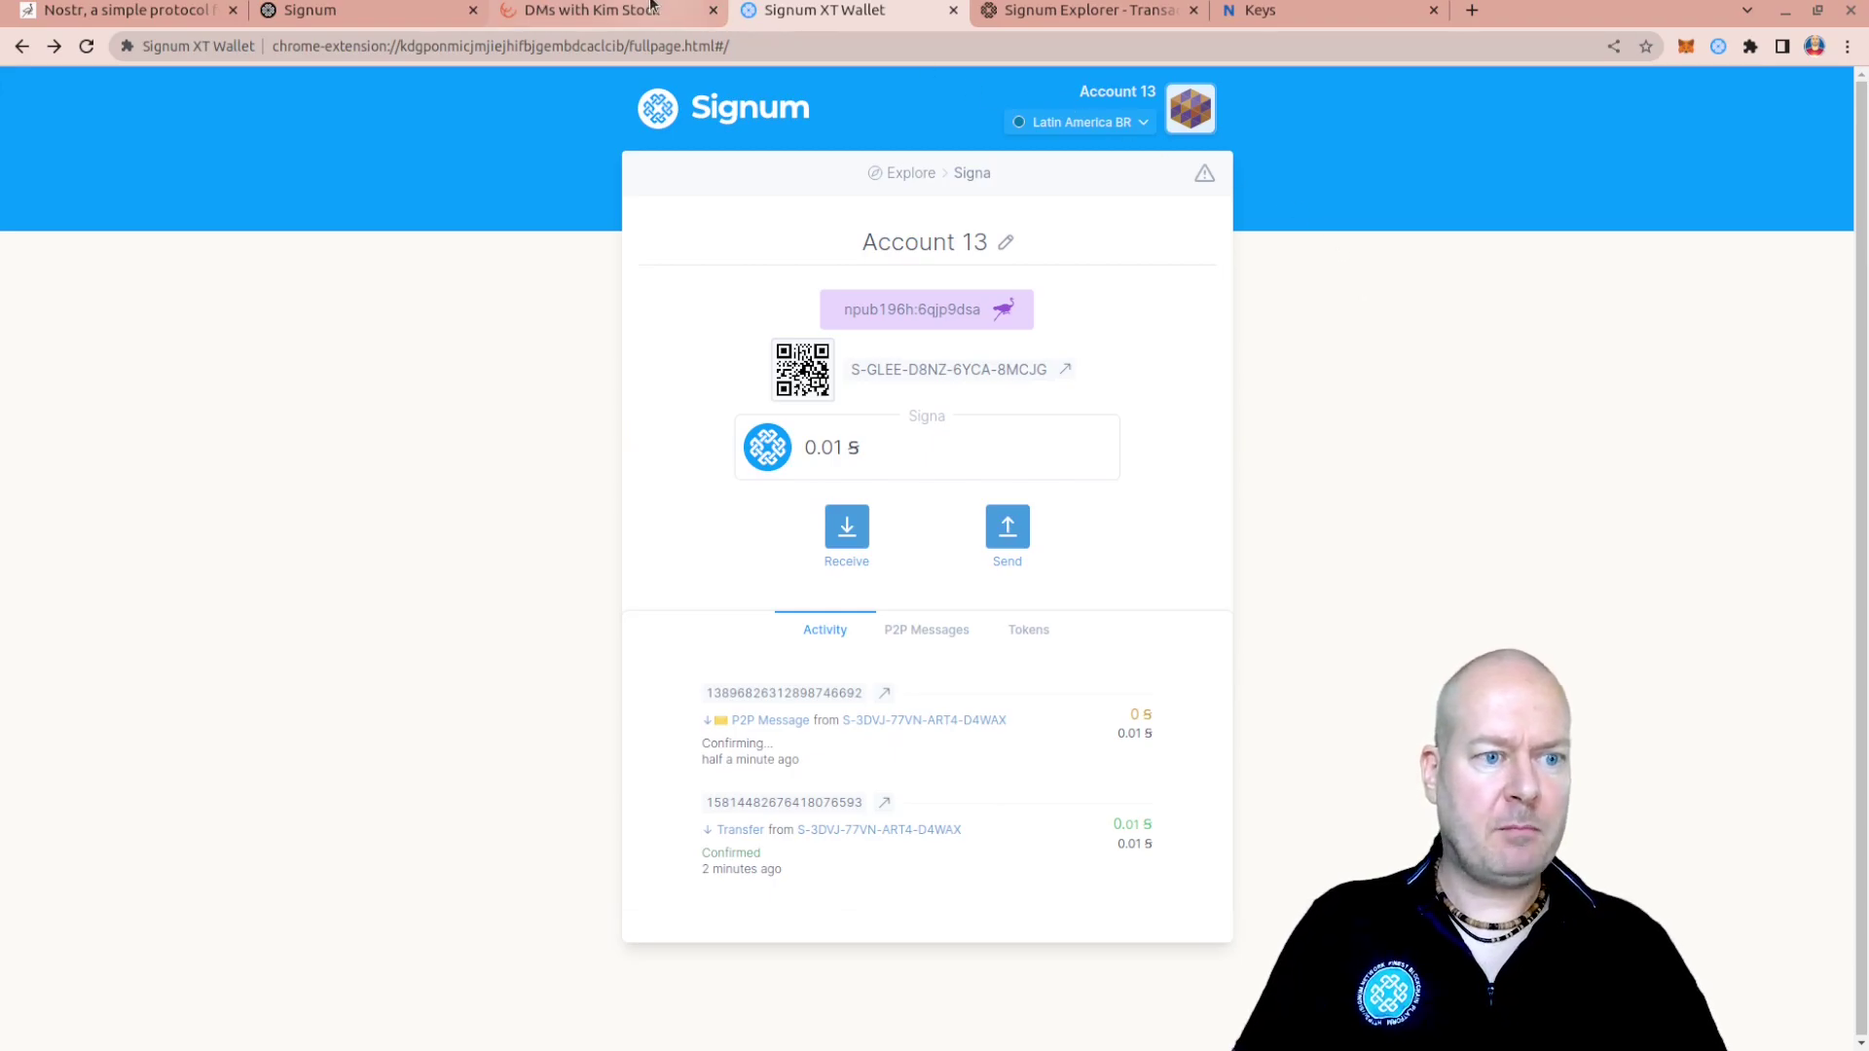
click(598, 10)
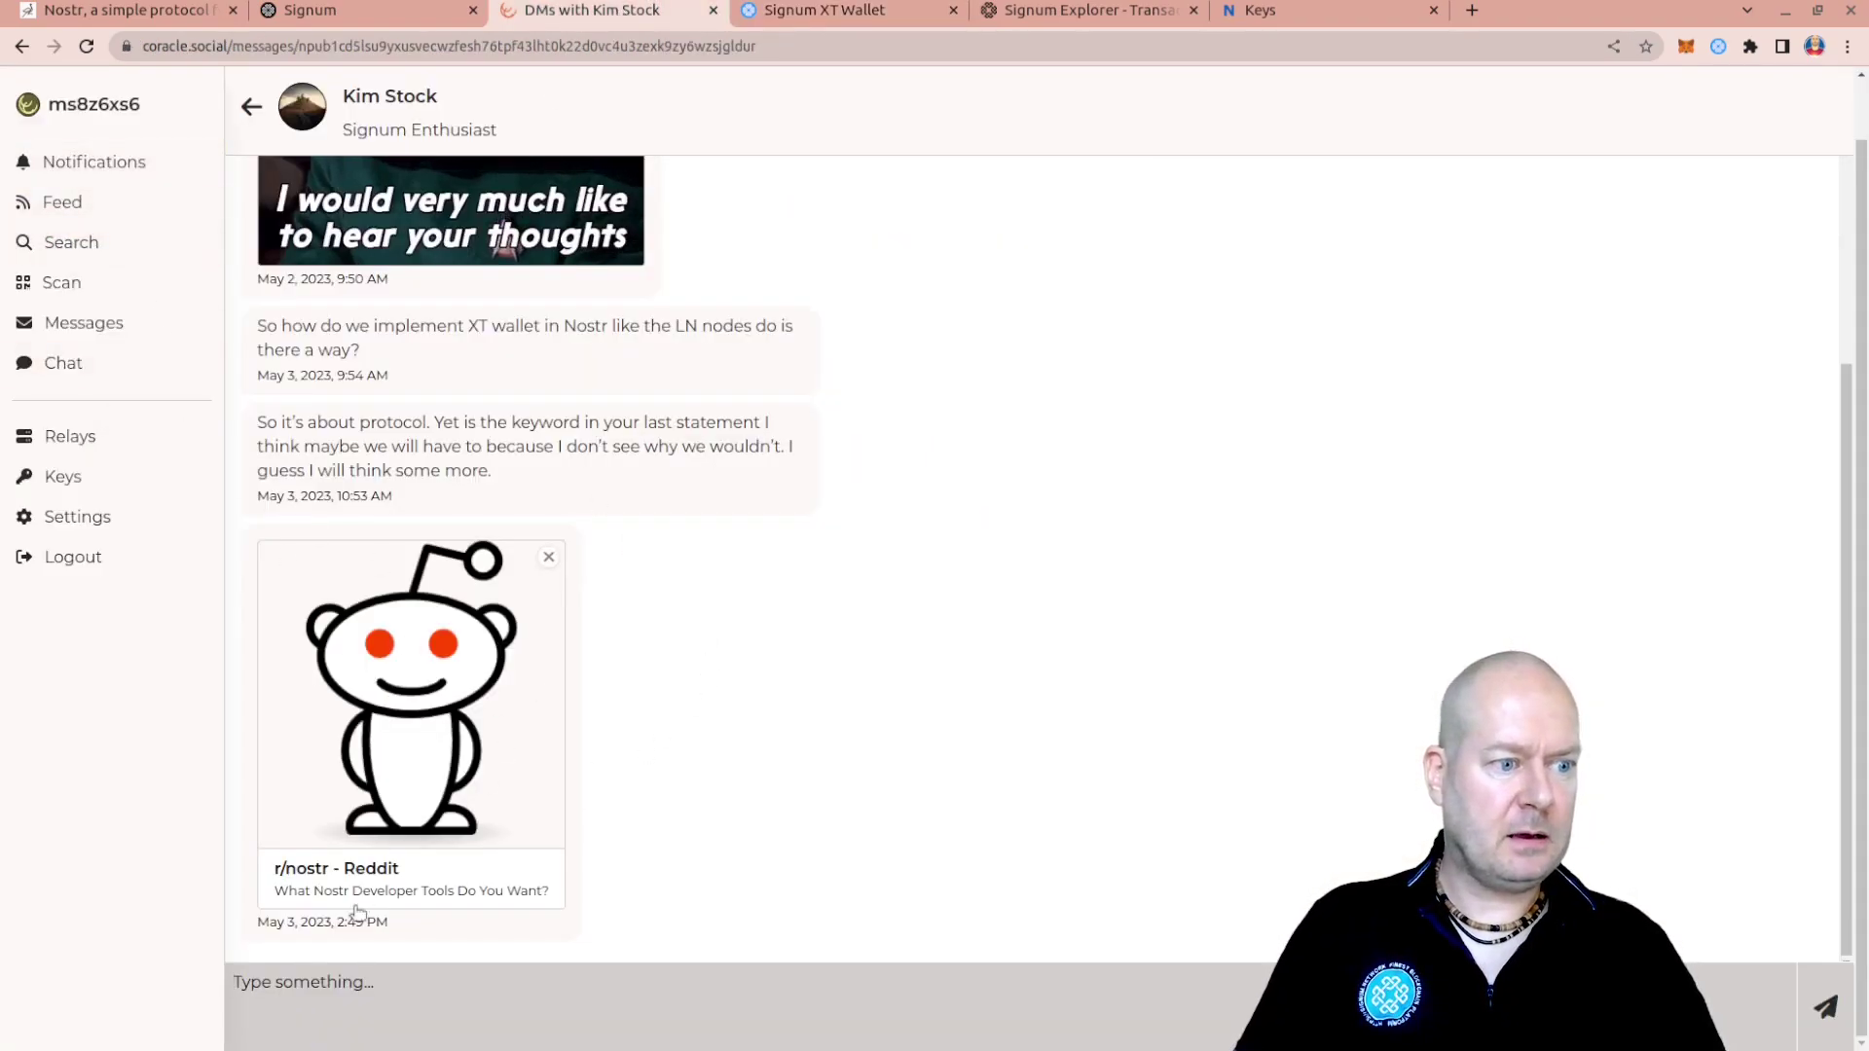
From the Coracle feed, compose and send the note 'Just recorded an explainer video'
click(158, 334)
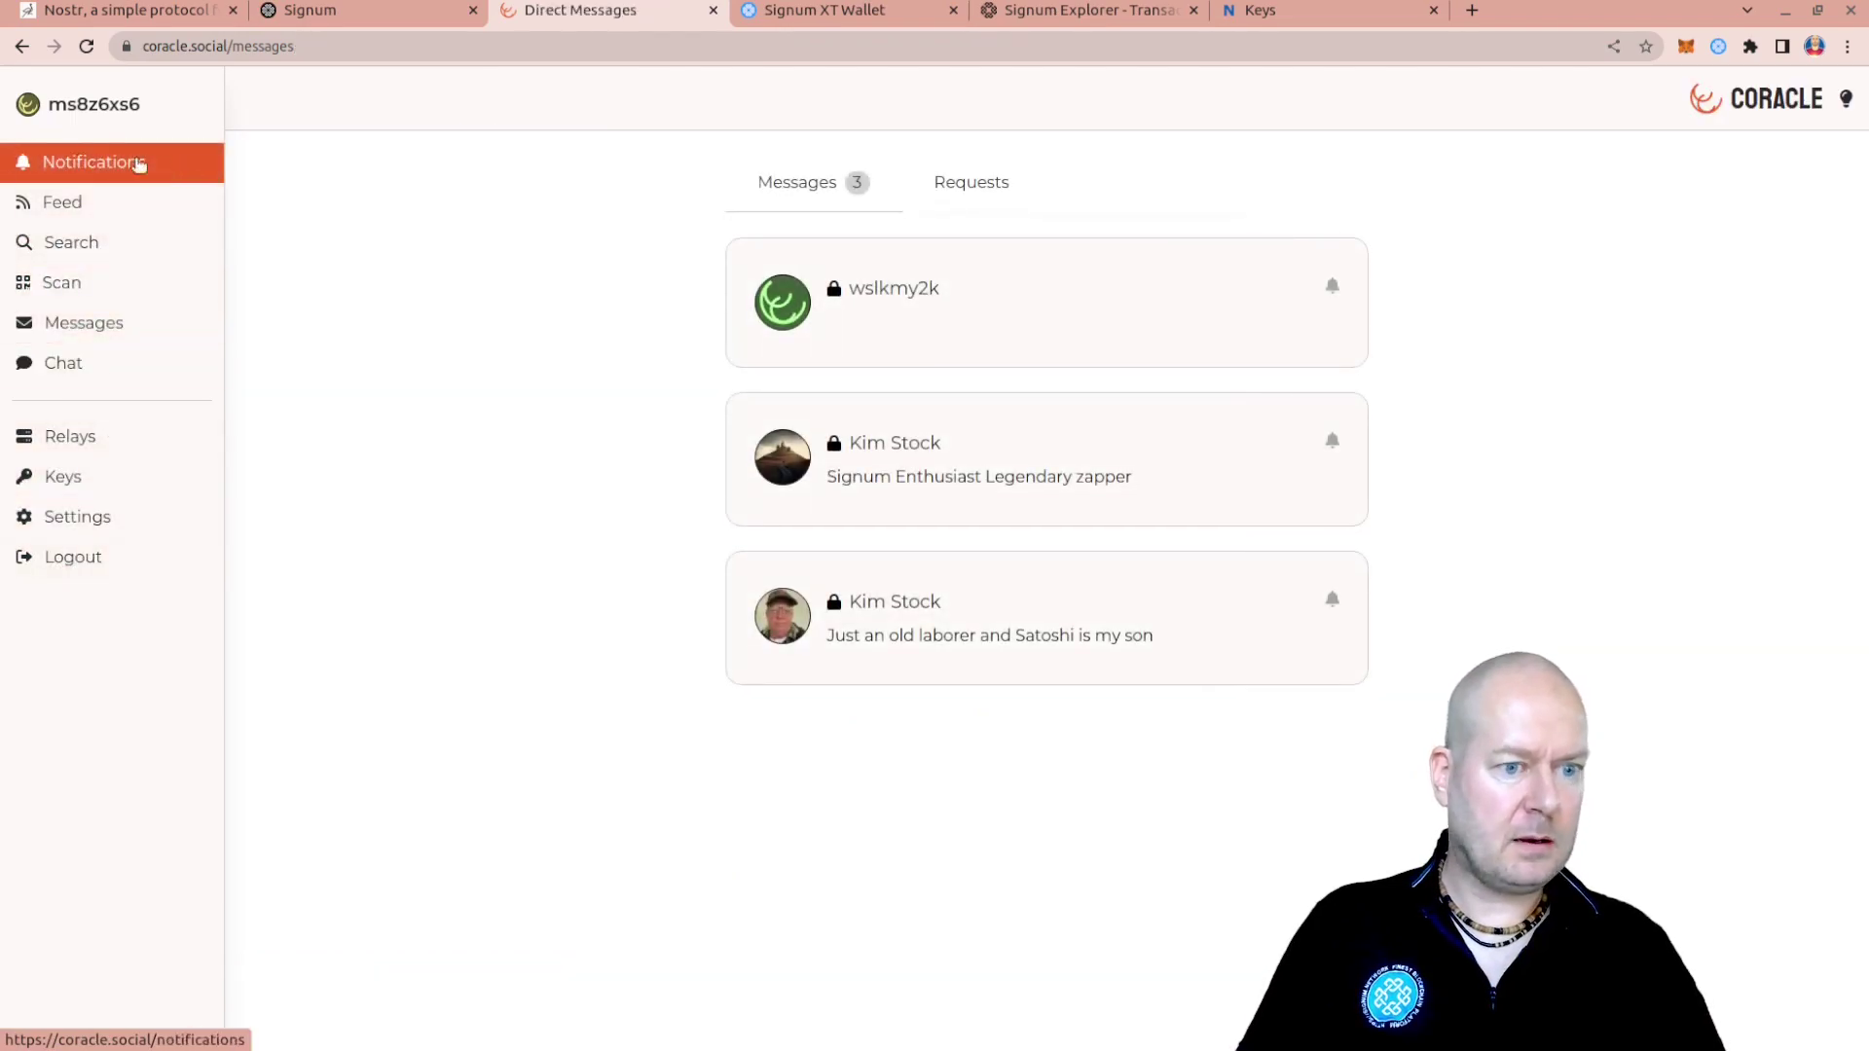
click(64, 201)
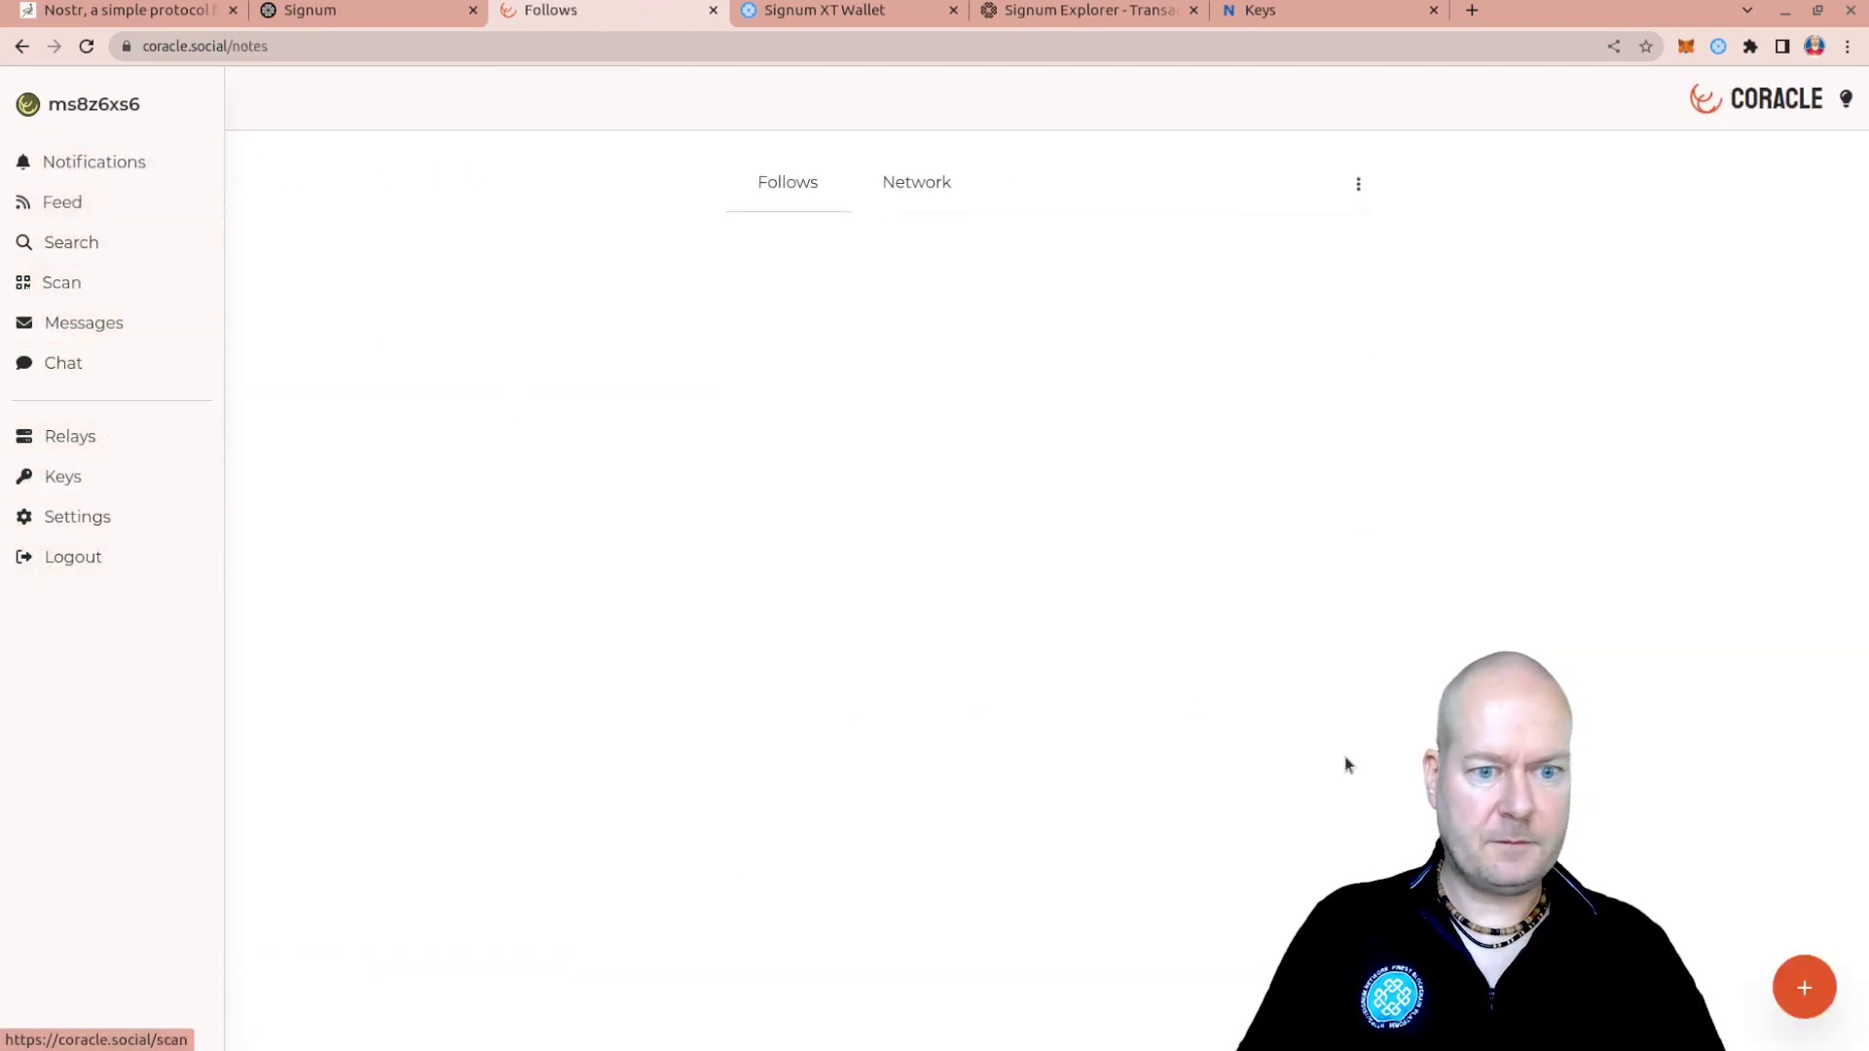
click(1804, 987)
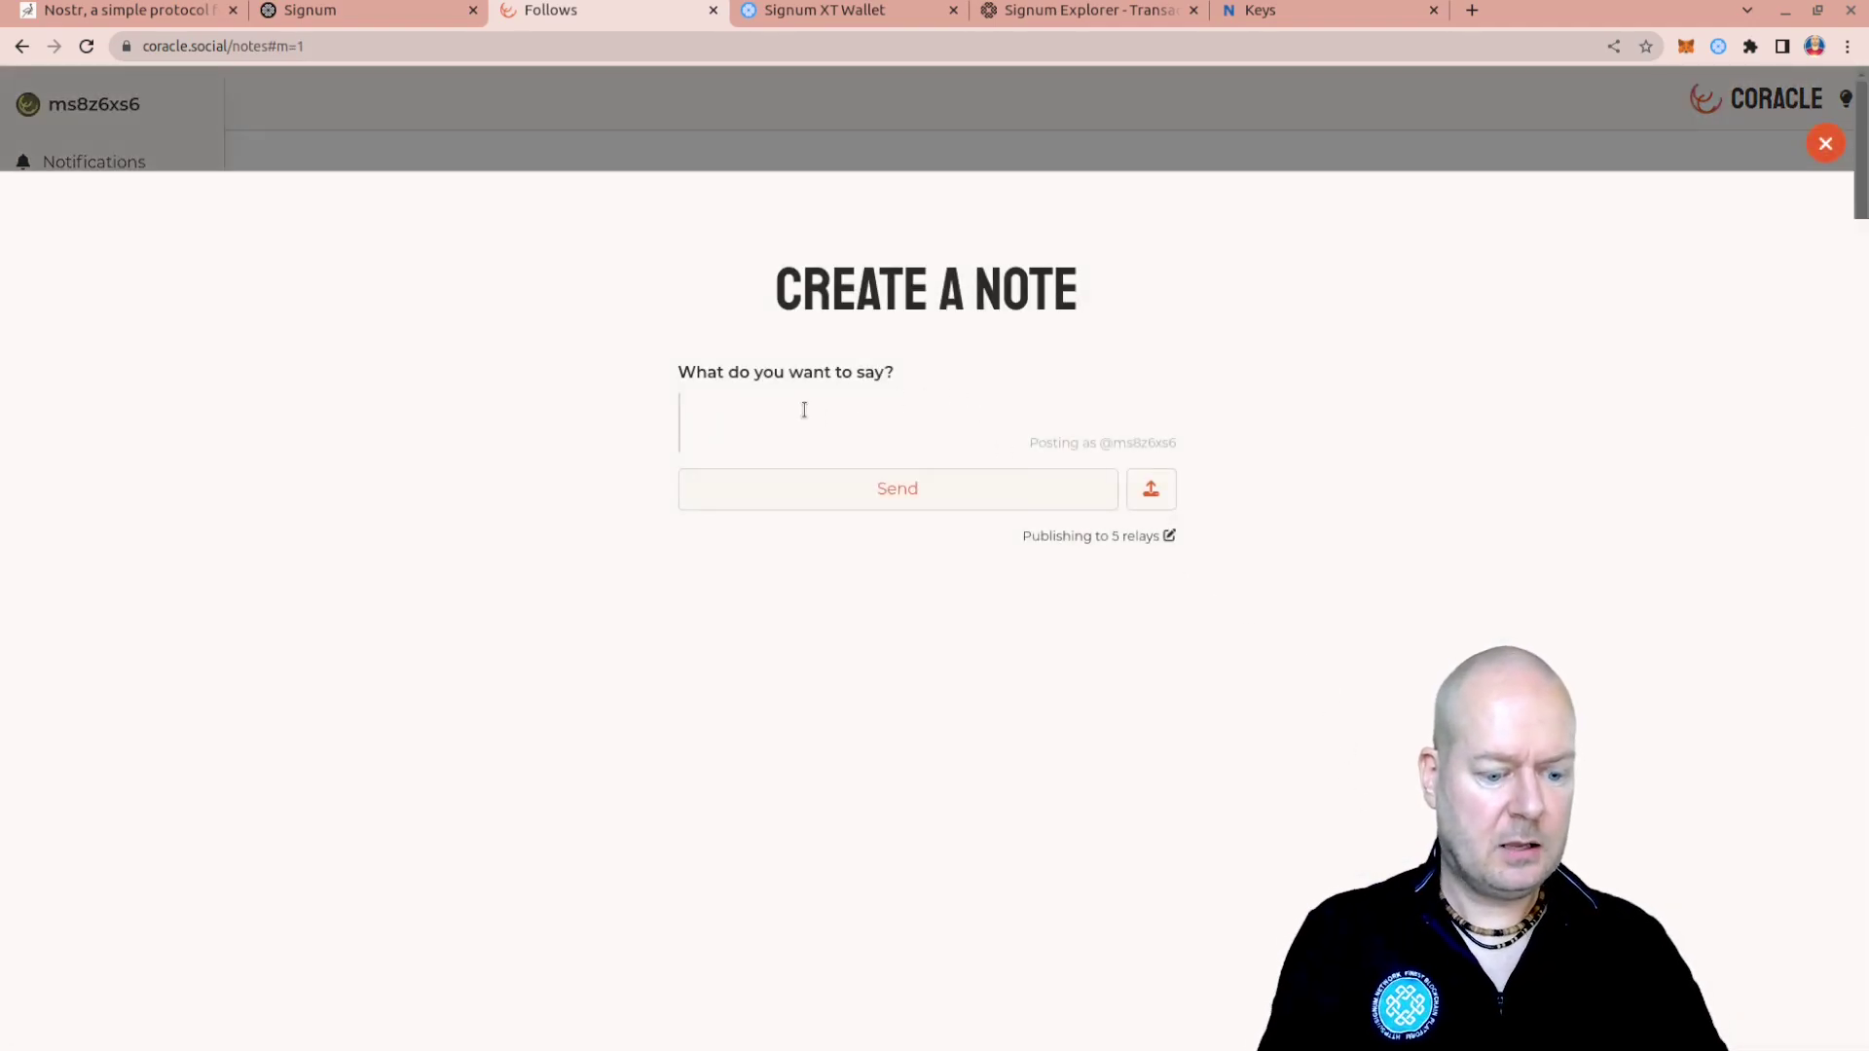
text(Just recorded an explainer )
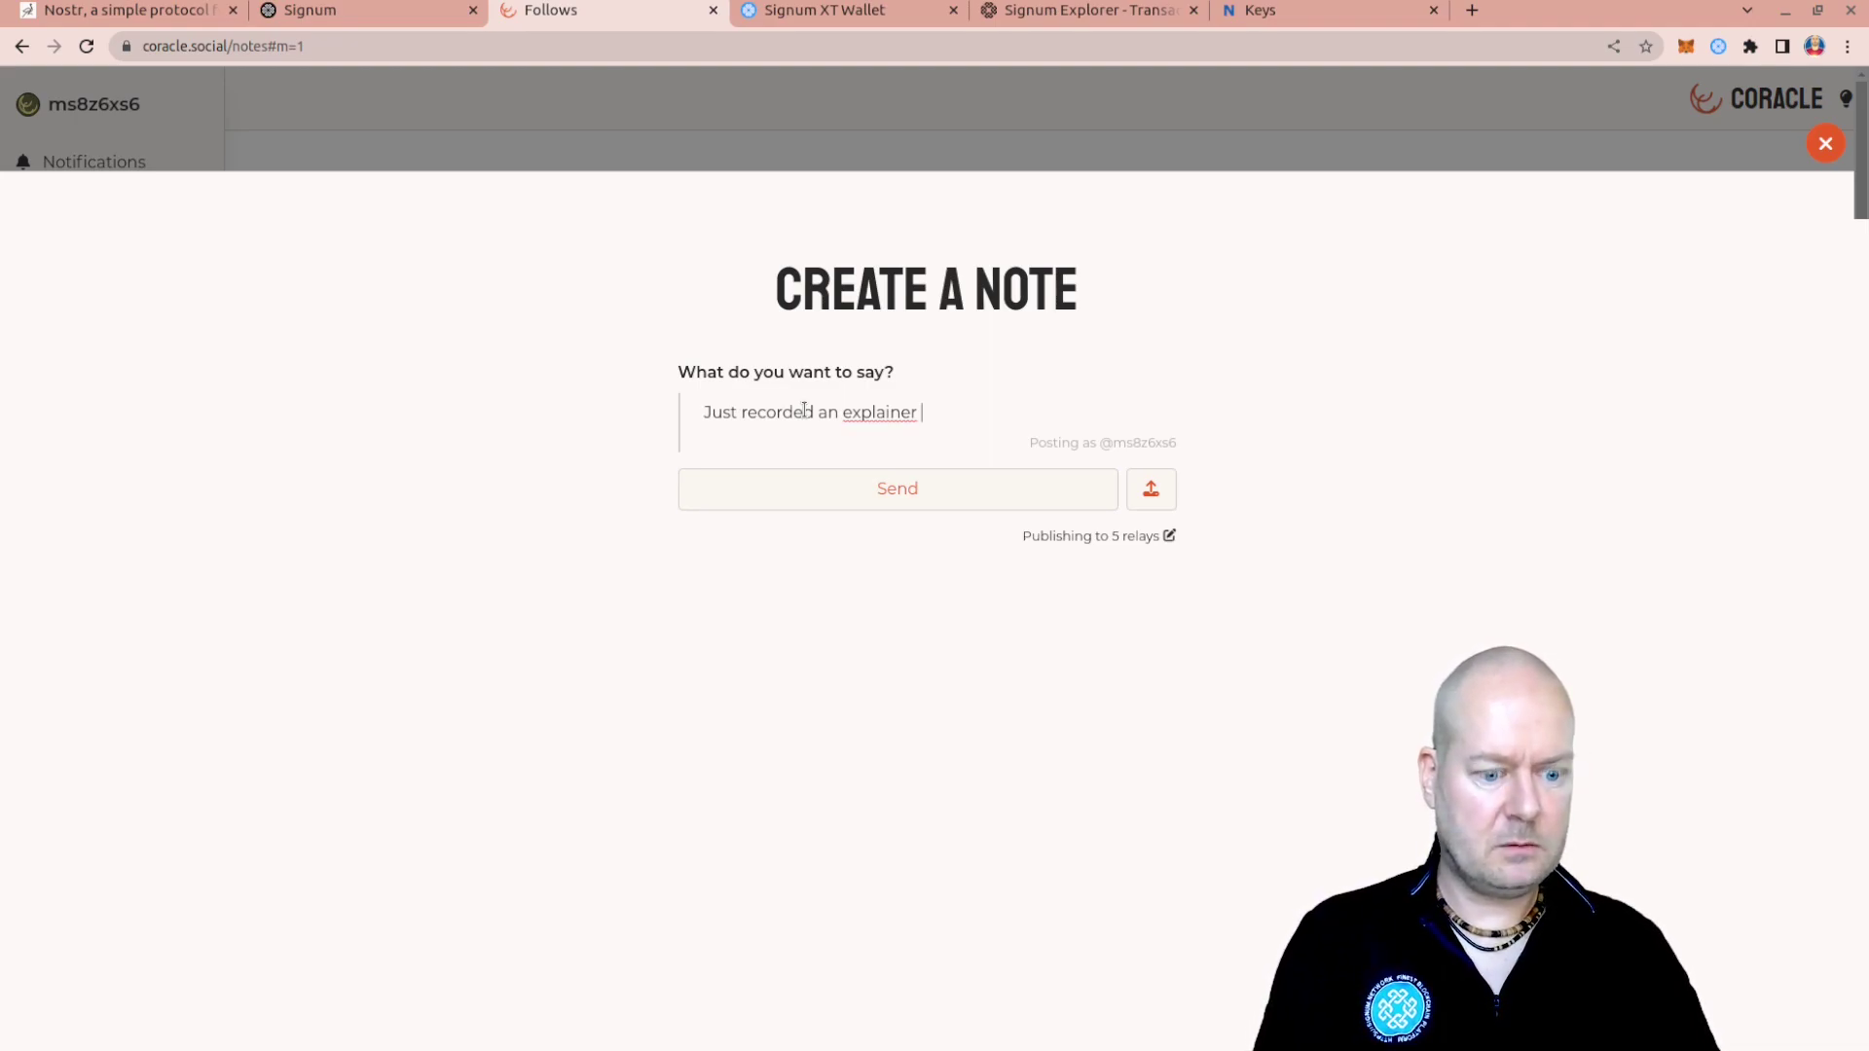
text(video)
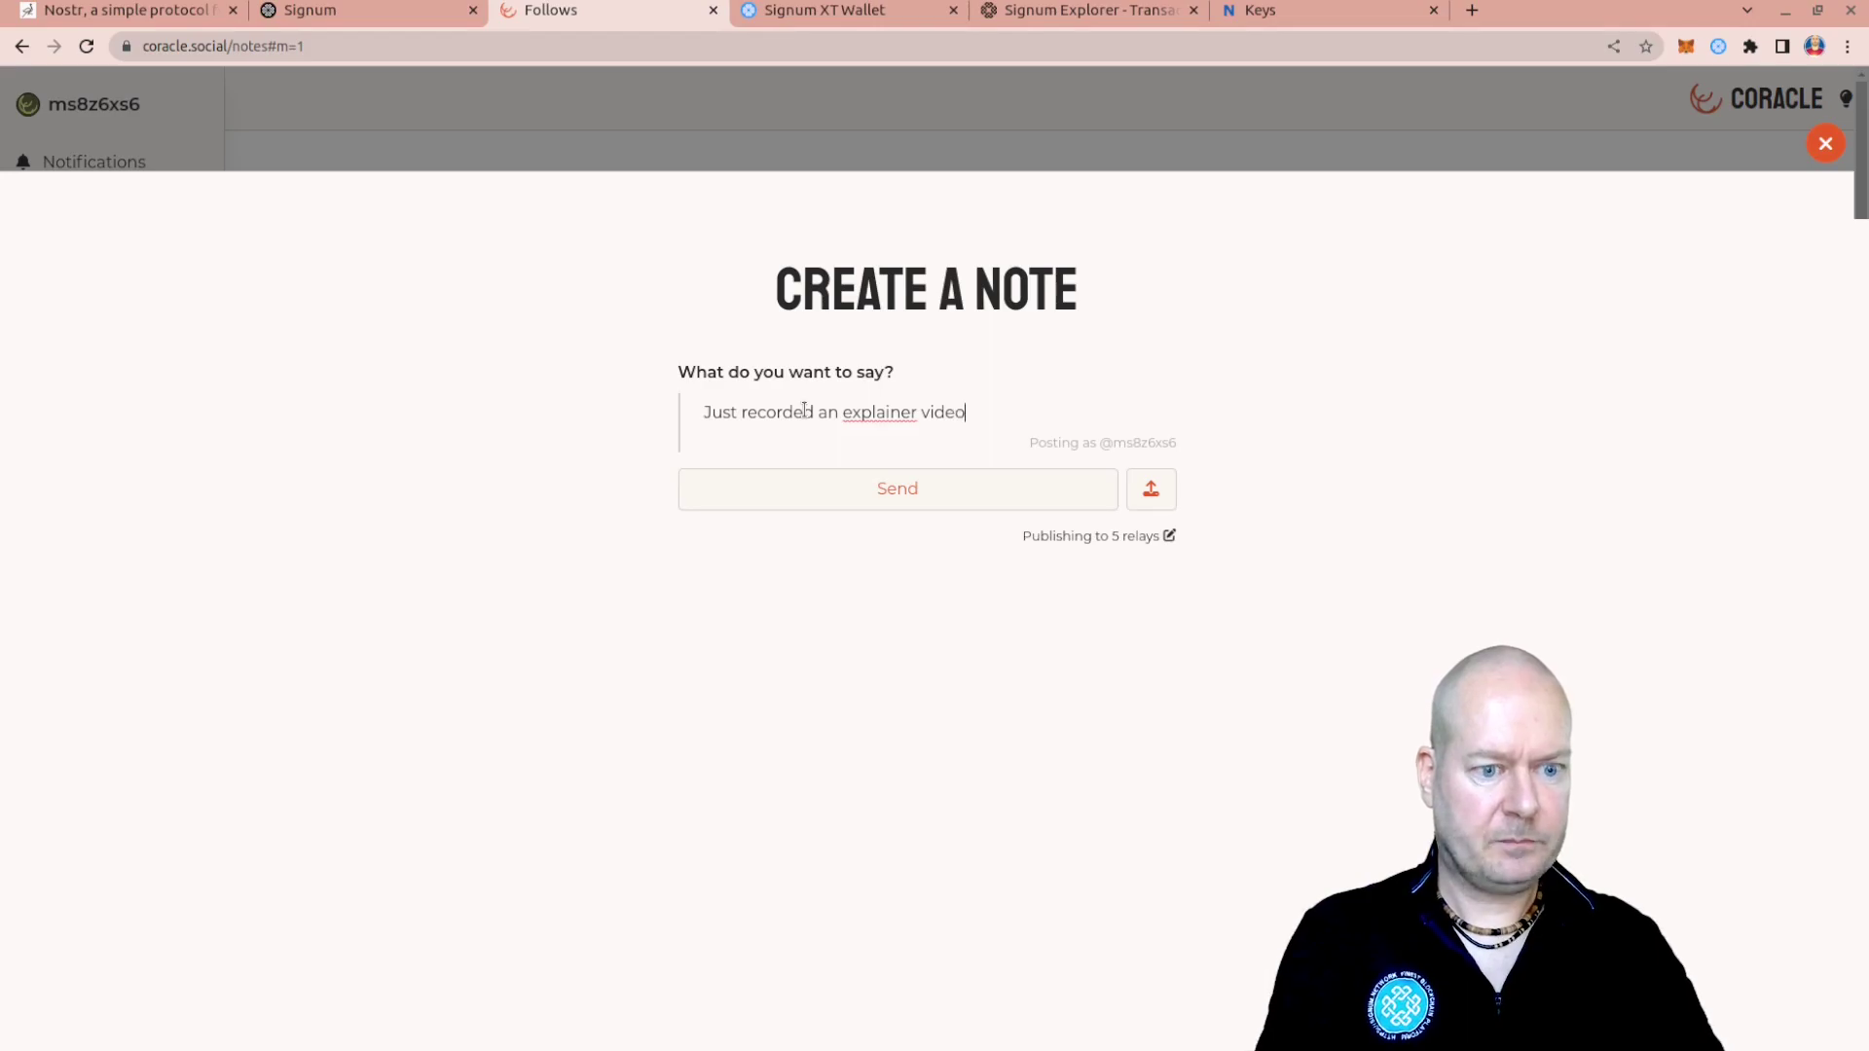
click(930, 500)
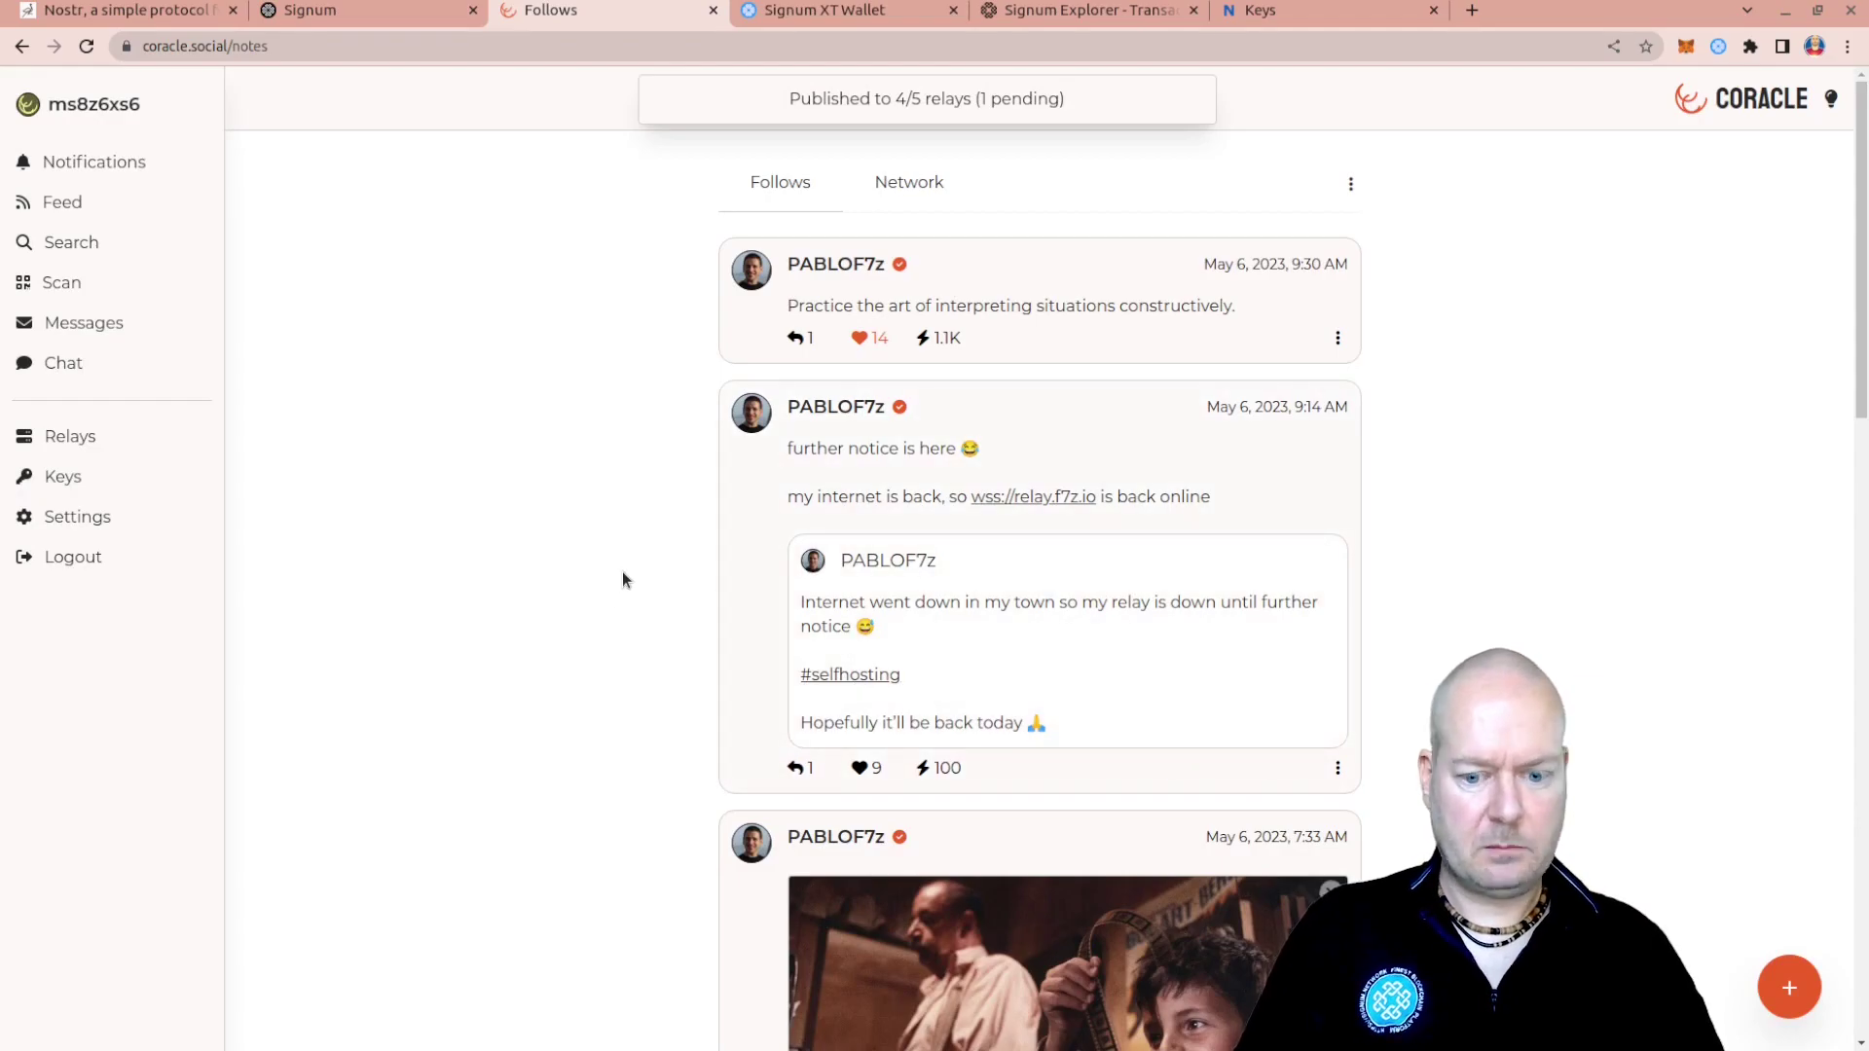
mouse_move(737, 468)
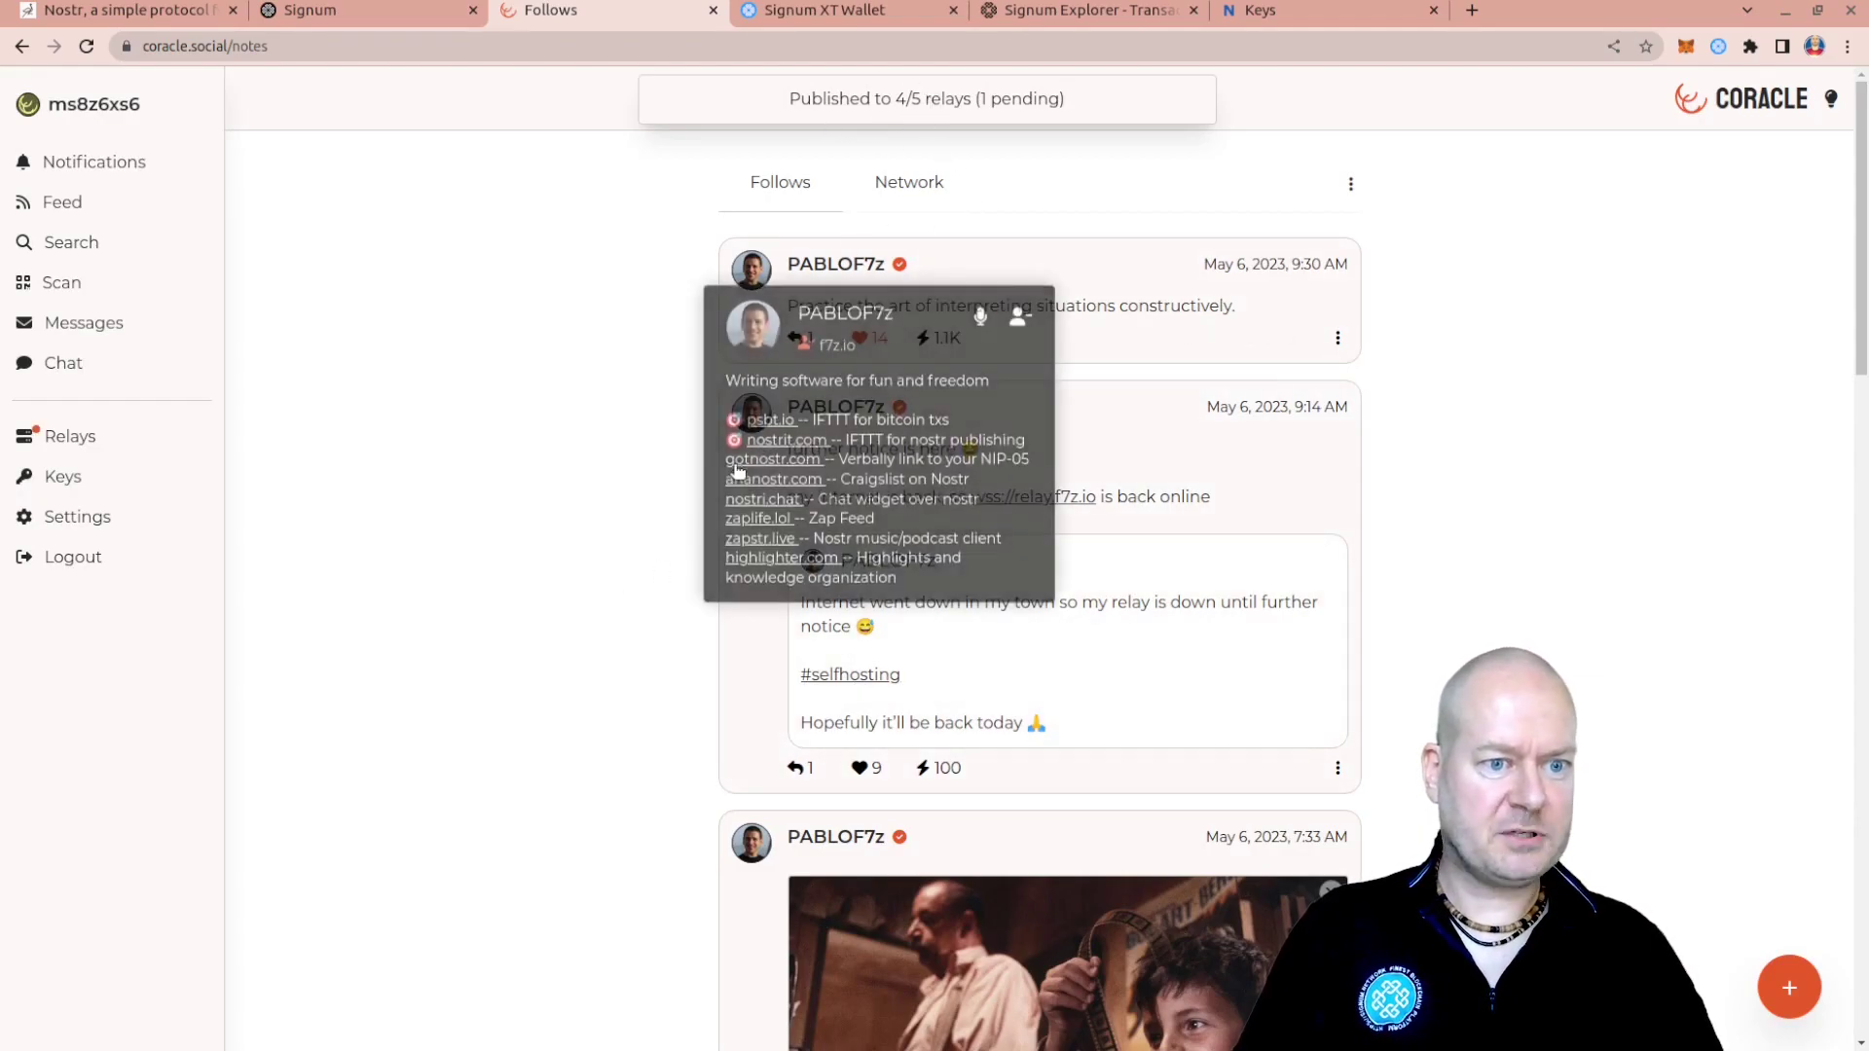